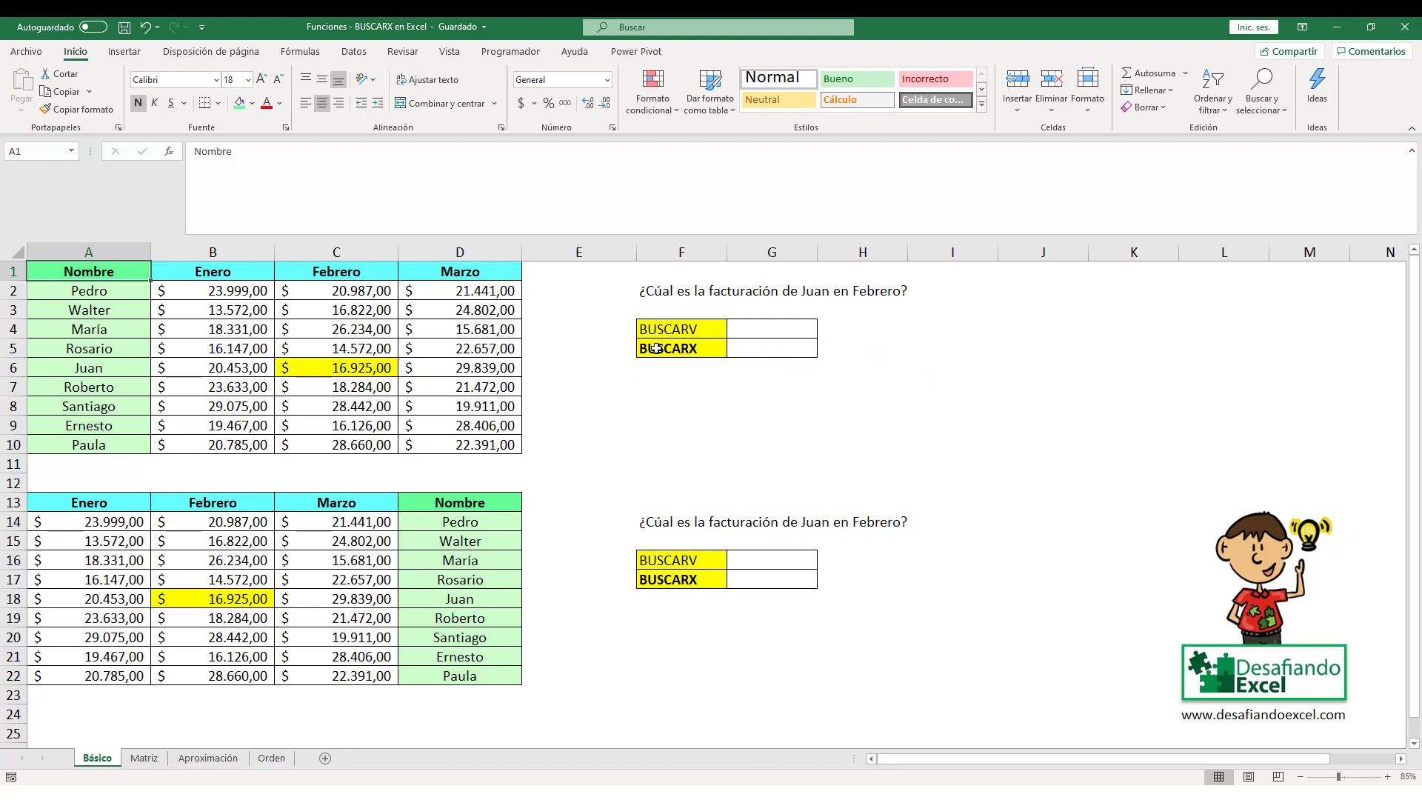
Enter =BUSCARV(A6;A1:D10;3;0) in G4 to return Juan's February sales, $ 16.925,00.
{"action": "left_click", "coordinate": [696, 329]}
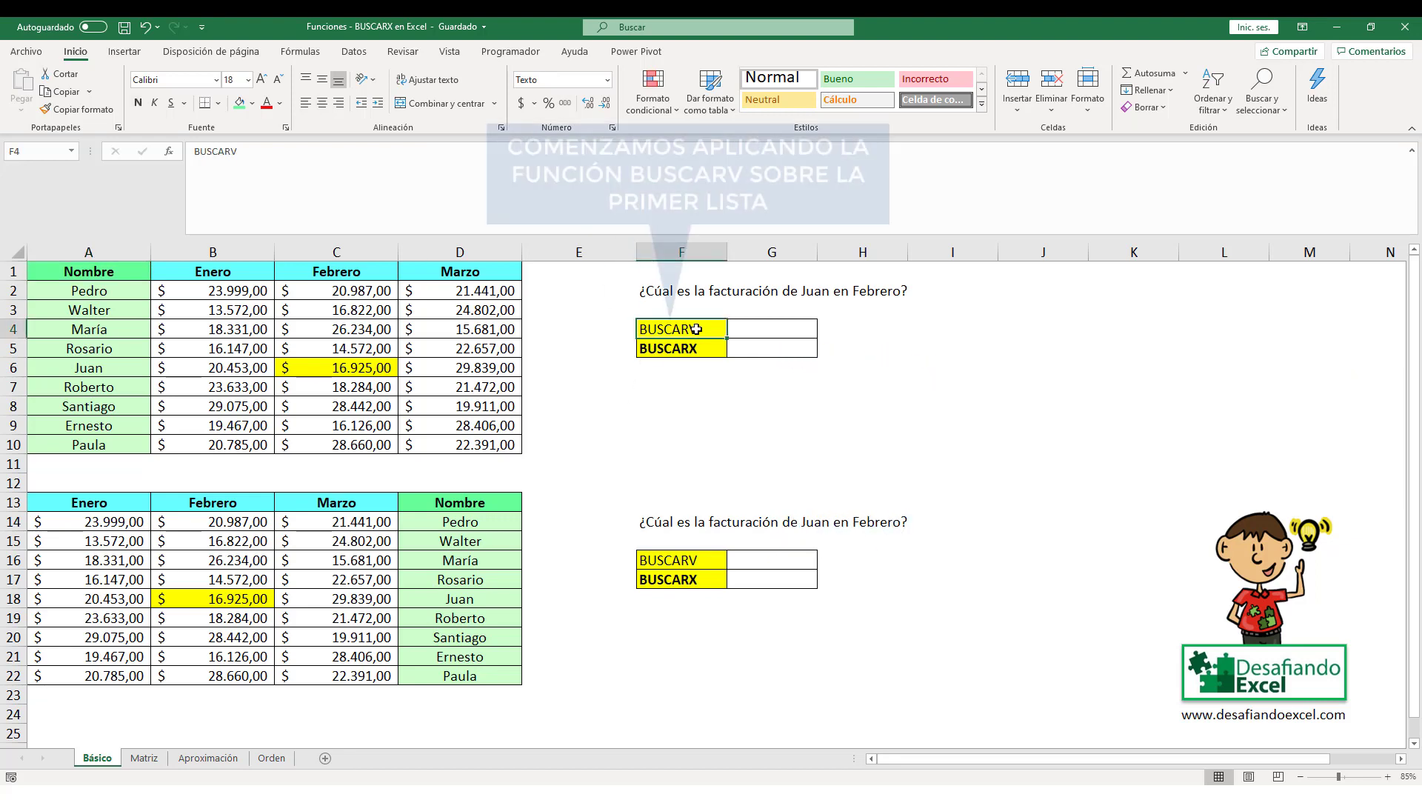
{"action": "left_click", "coordinate": [765, 331]}
{"action": "type", "text": "="}
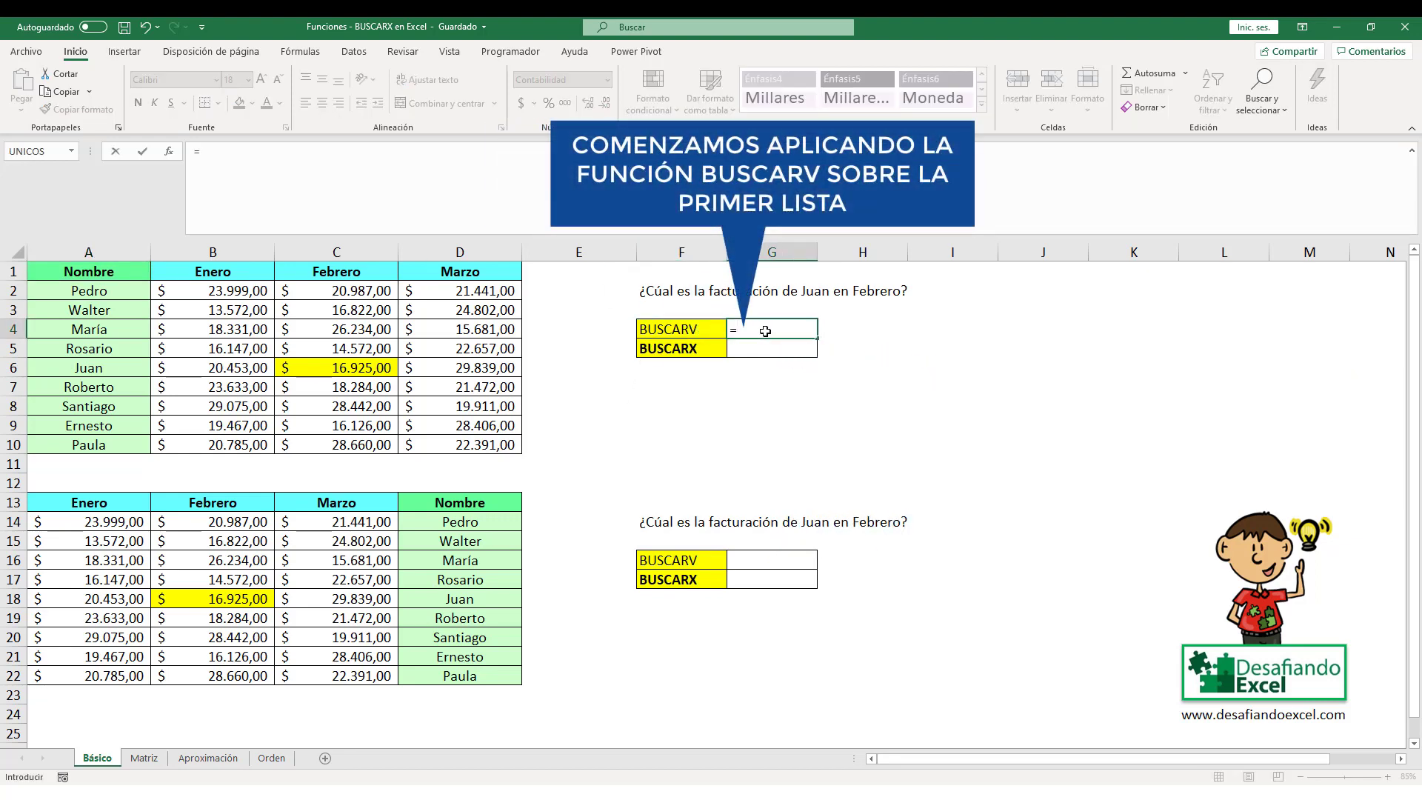
{"action": "type", "text": "BUSCARV"}
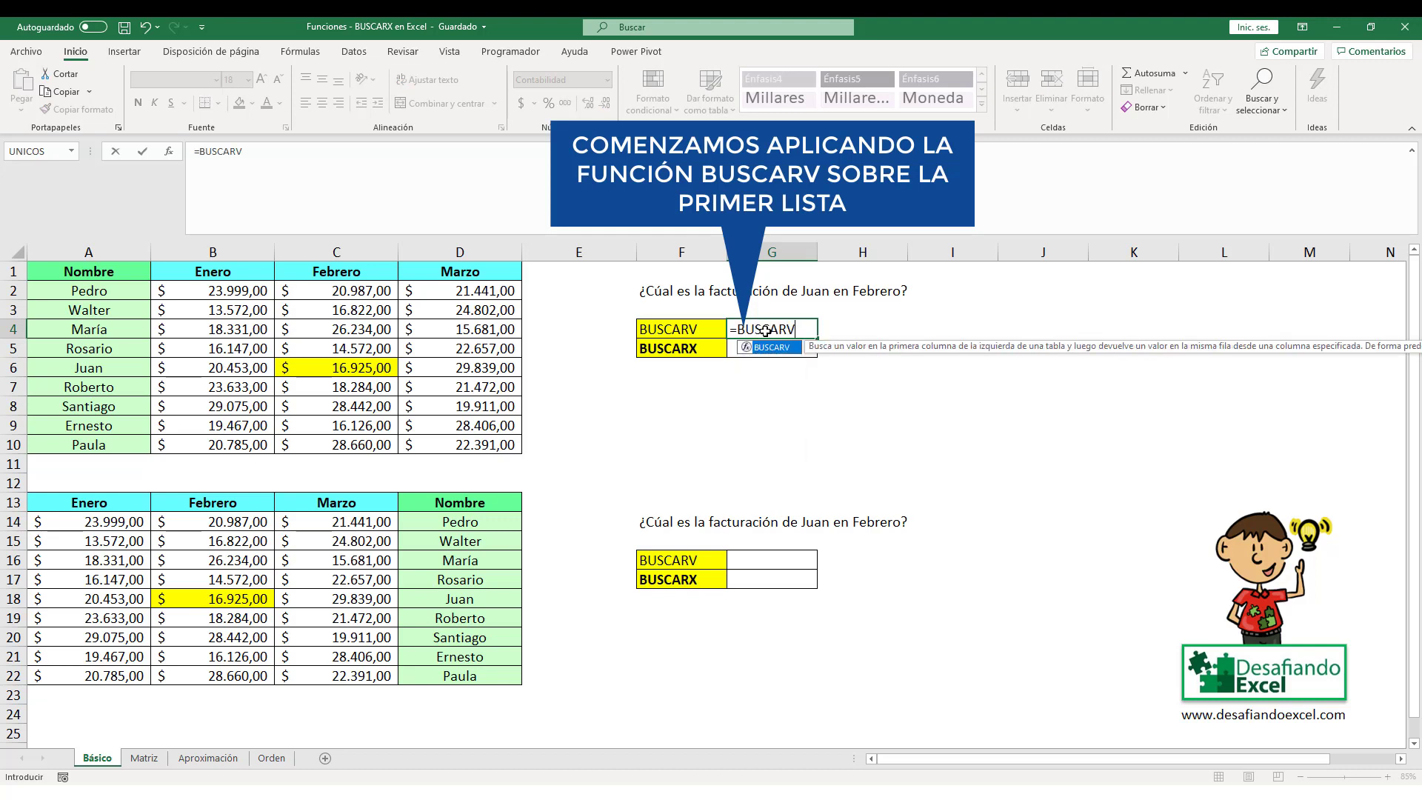
{"action": "type", "text": "("}
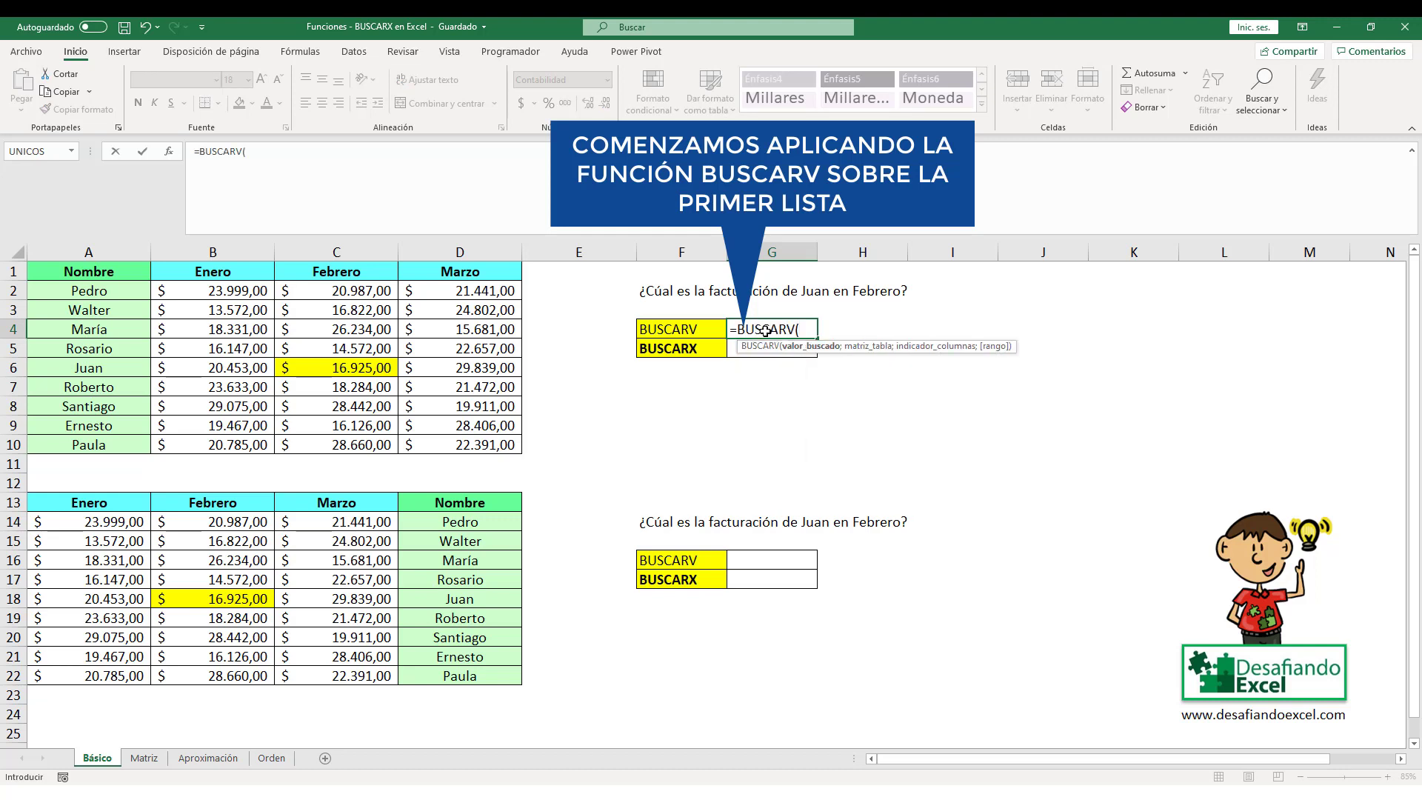
{"action": "left_click", "coordinate": [103, 368]}
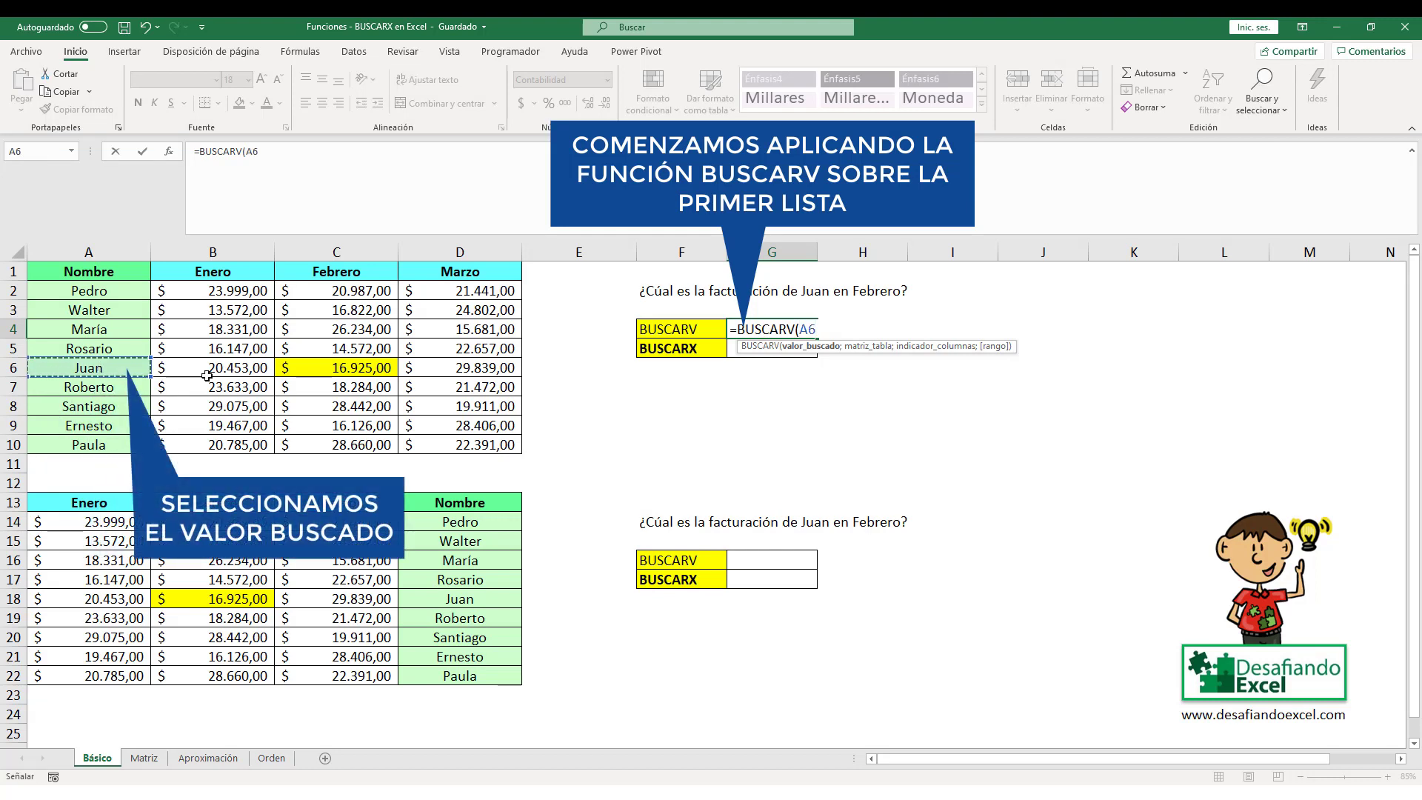
{"action": "type", "text": ";"}
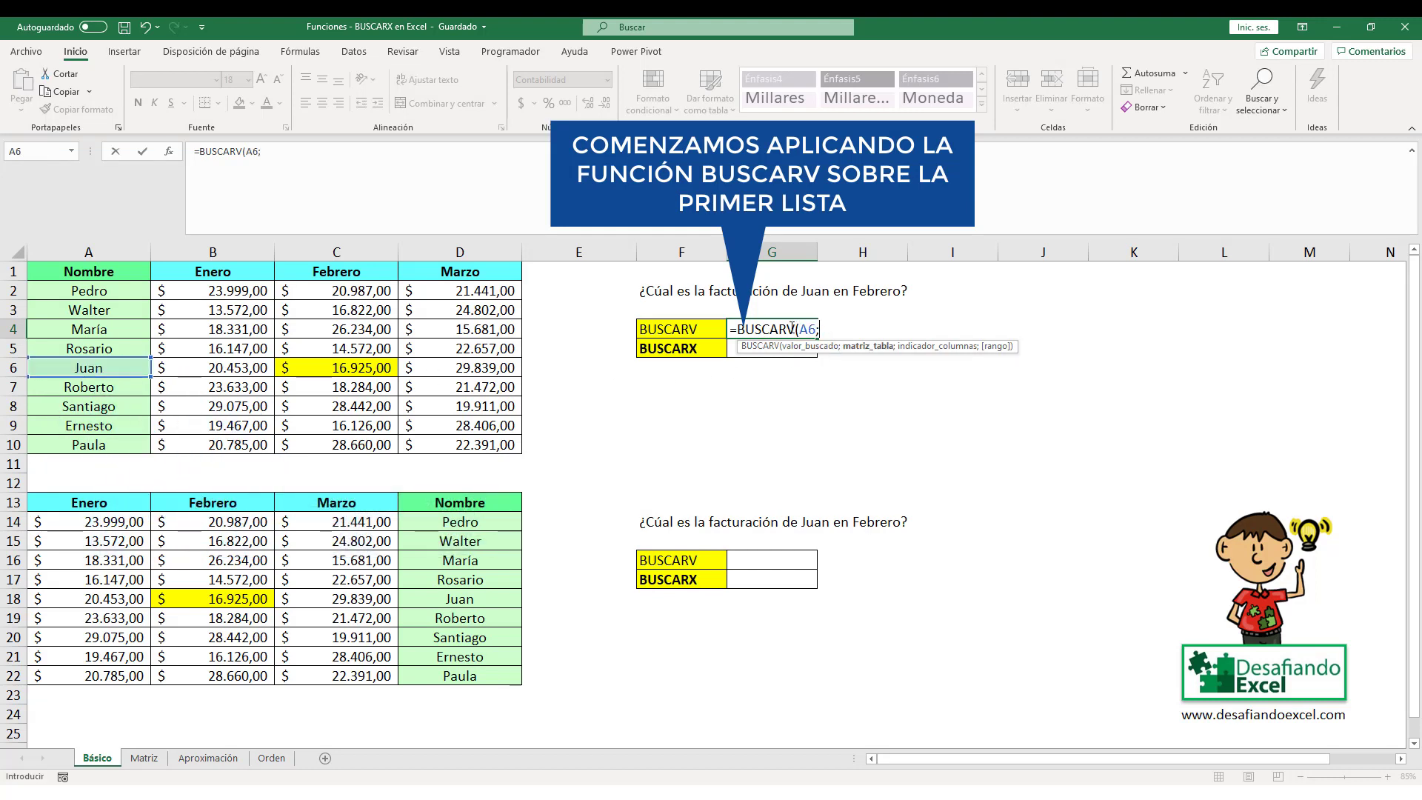
{"action": "mouse_move", "coordinate": [105, 267]}
{"action": "left_mouse_down"}
{"action": "mouse_move", "coordinate": [294, 375]}
{"action": "mouse_move", "coordinate": [455, 438]}
{"action": "left_mouse_up"}
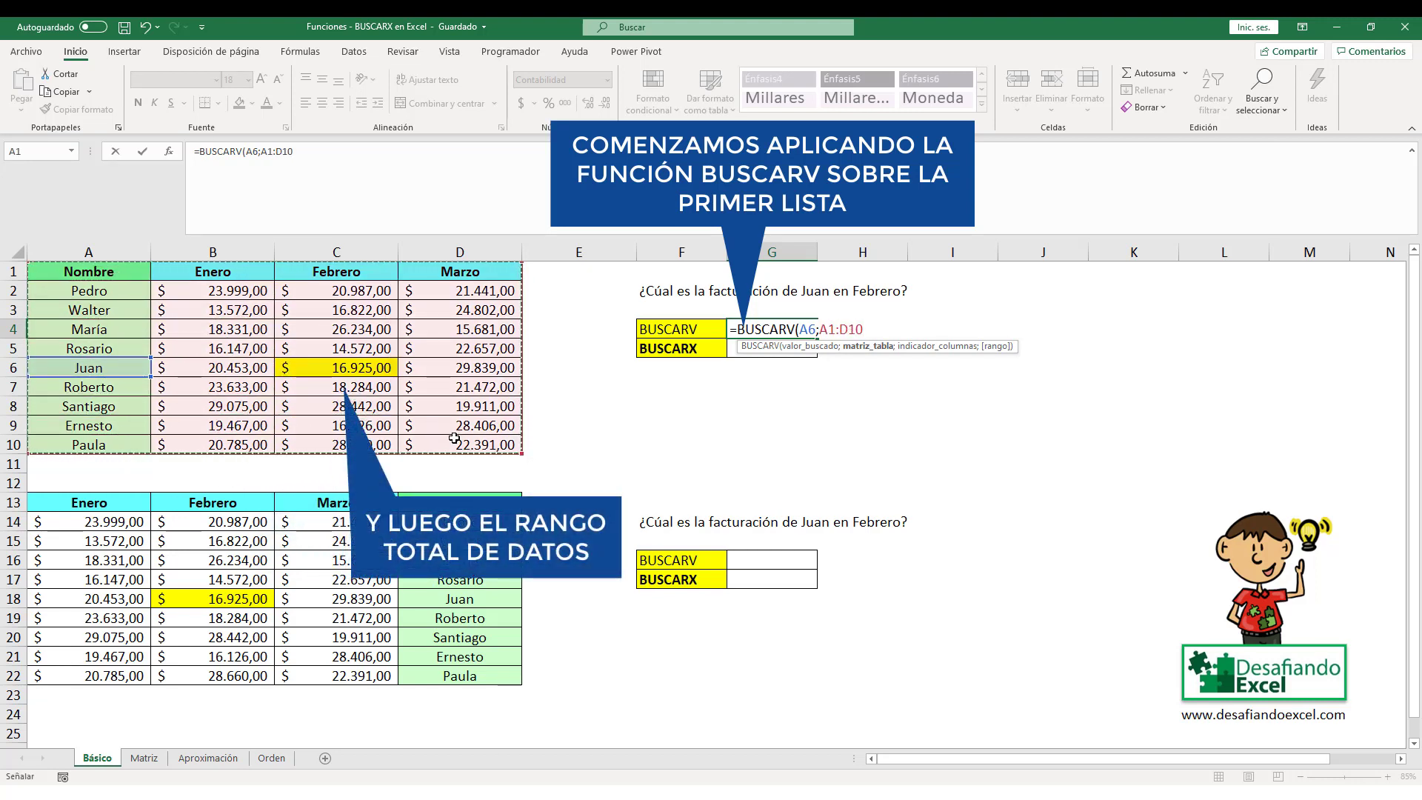
{"action": "type", "text": ";"}
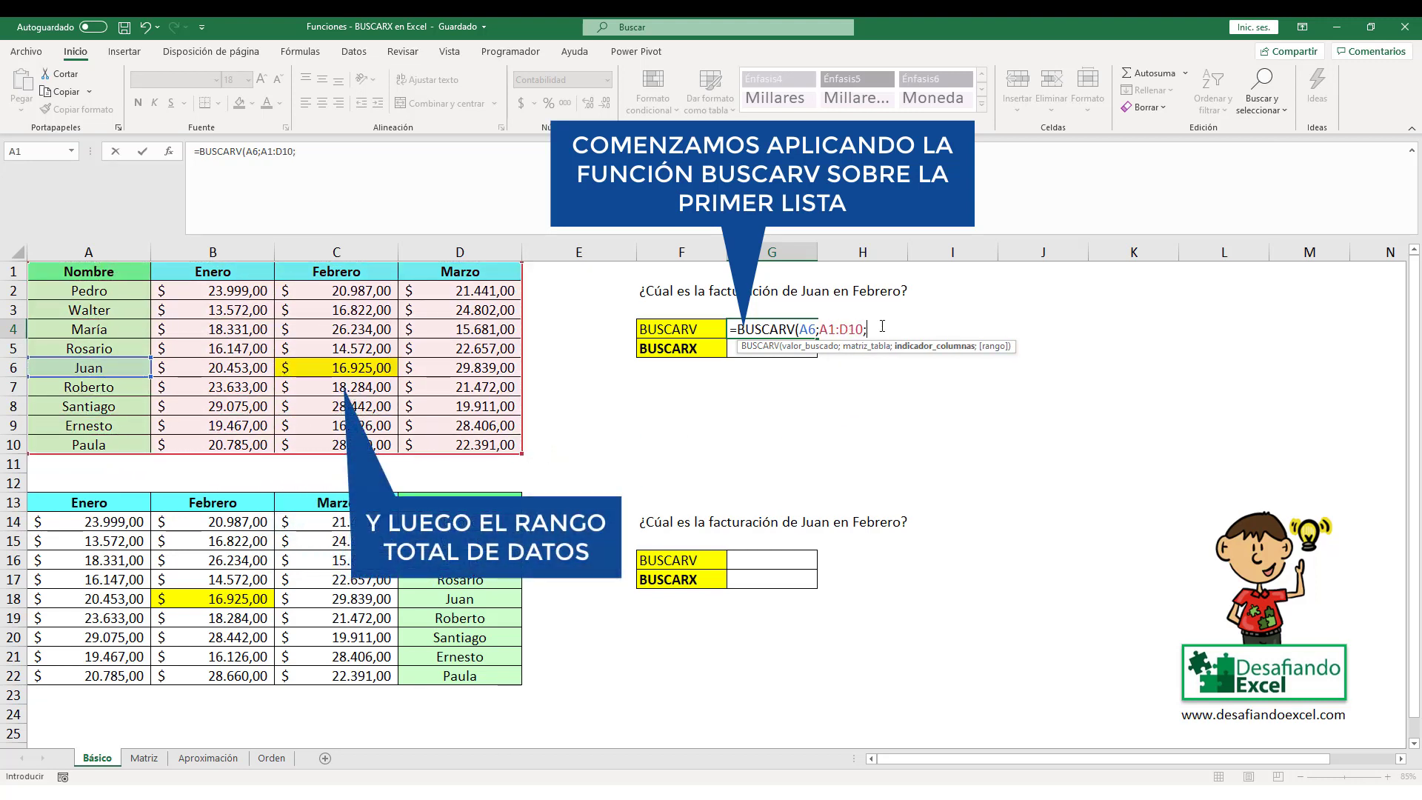
{"action": "type", "text": "3"}
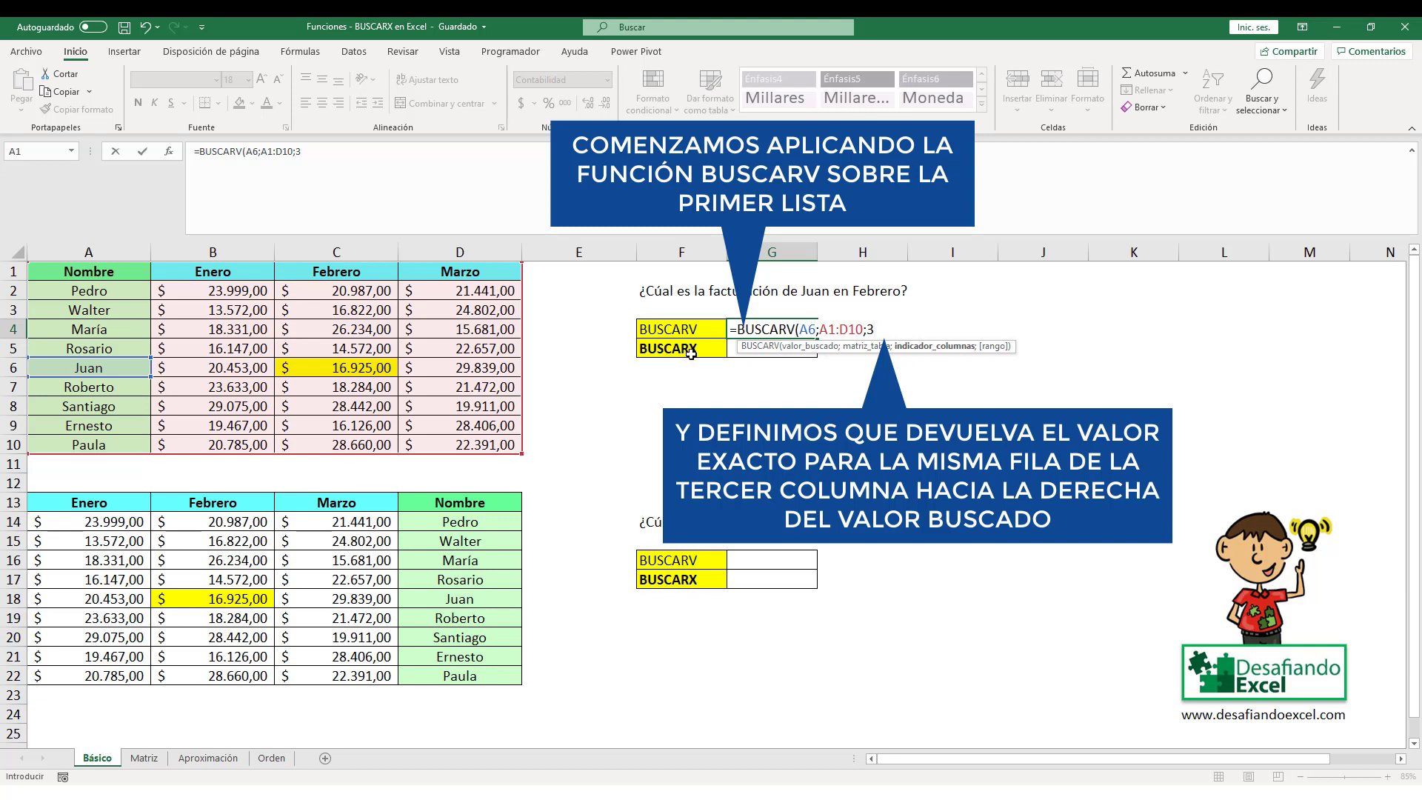
{"action": "type", "text": ";0"}
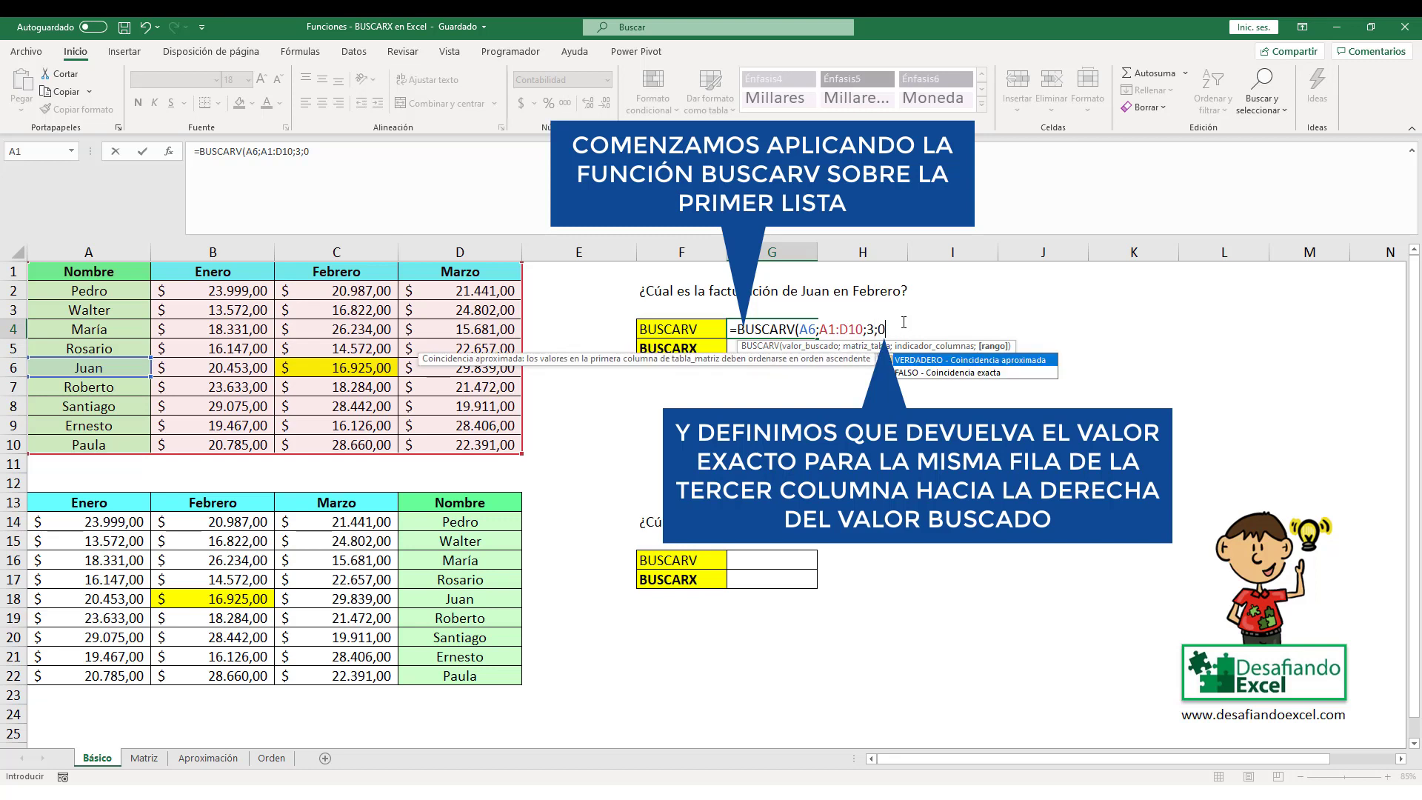
{"action": "type", "text": ")"}
{"action": "key", "text": "Return"}
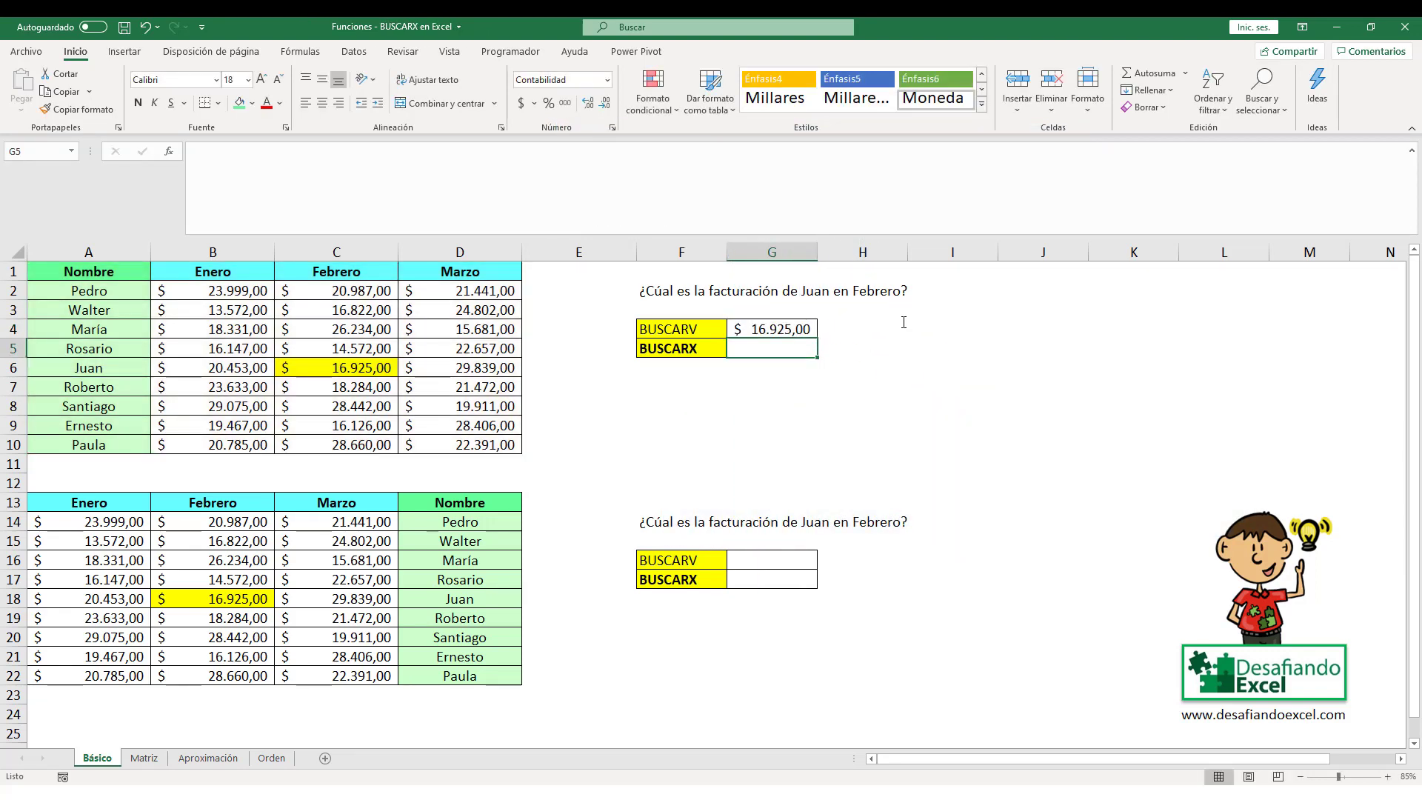
{"action": "left_click", "coordinate": [777, 325]}
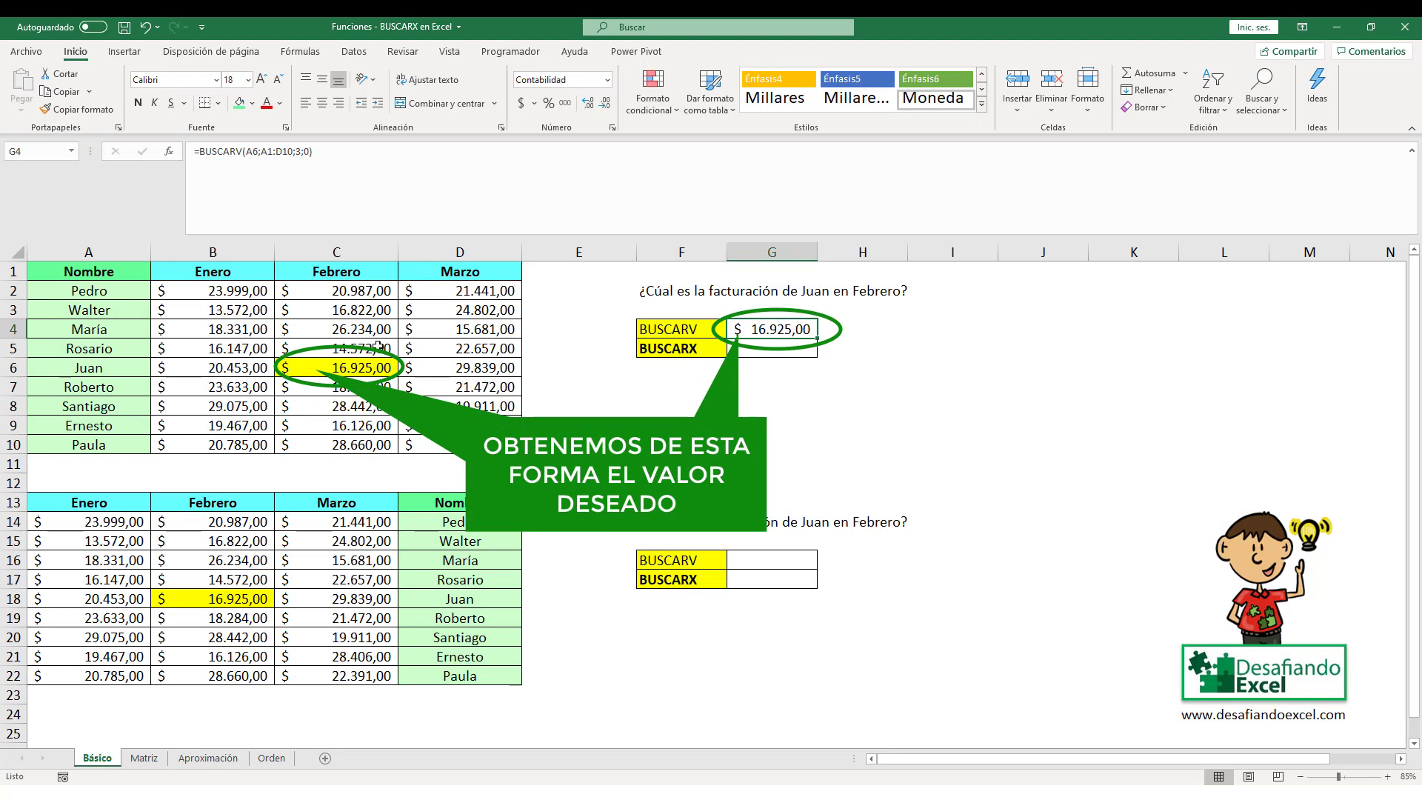
Enter =BUSCARX(A6;A1:A10;C1:C10) in G5, which also returns $ 16.925,00.
{"action": "left_click", "coordinate": [766, 351]}
{"action": "type", "text": "="}
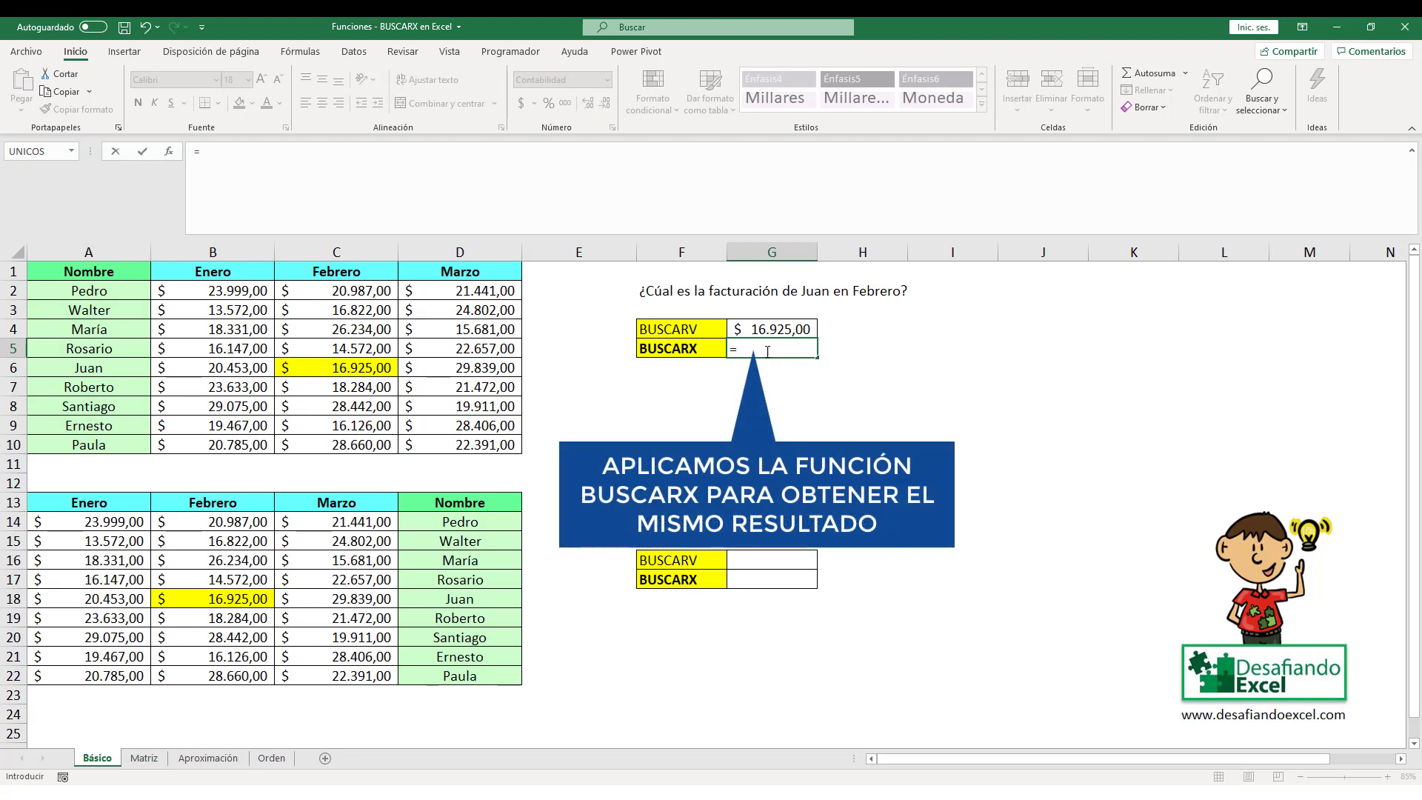
{"action": "type", "text": "BUSCA"}
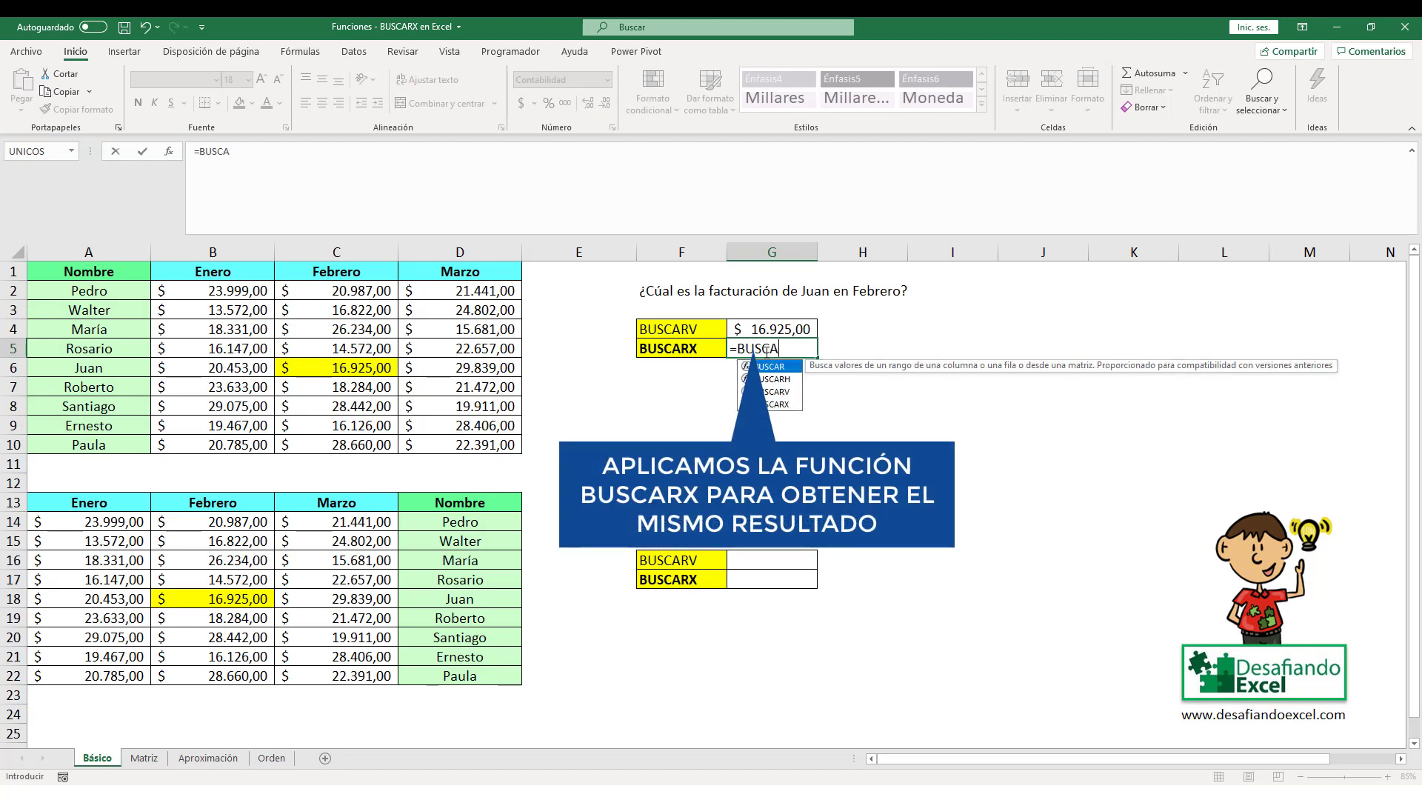
{"action": "type", "text": "RX"}
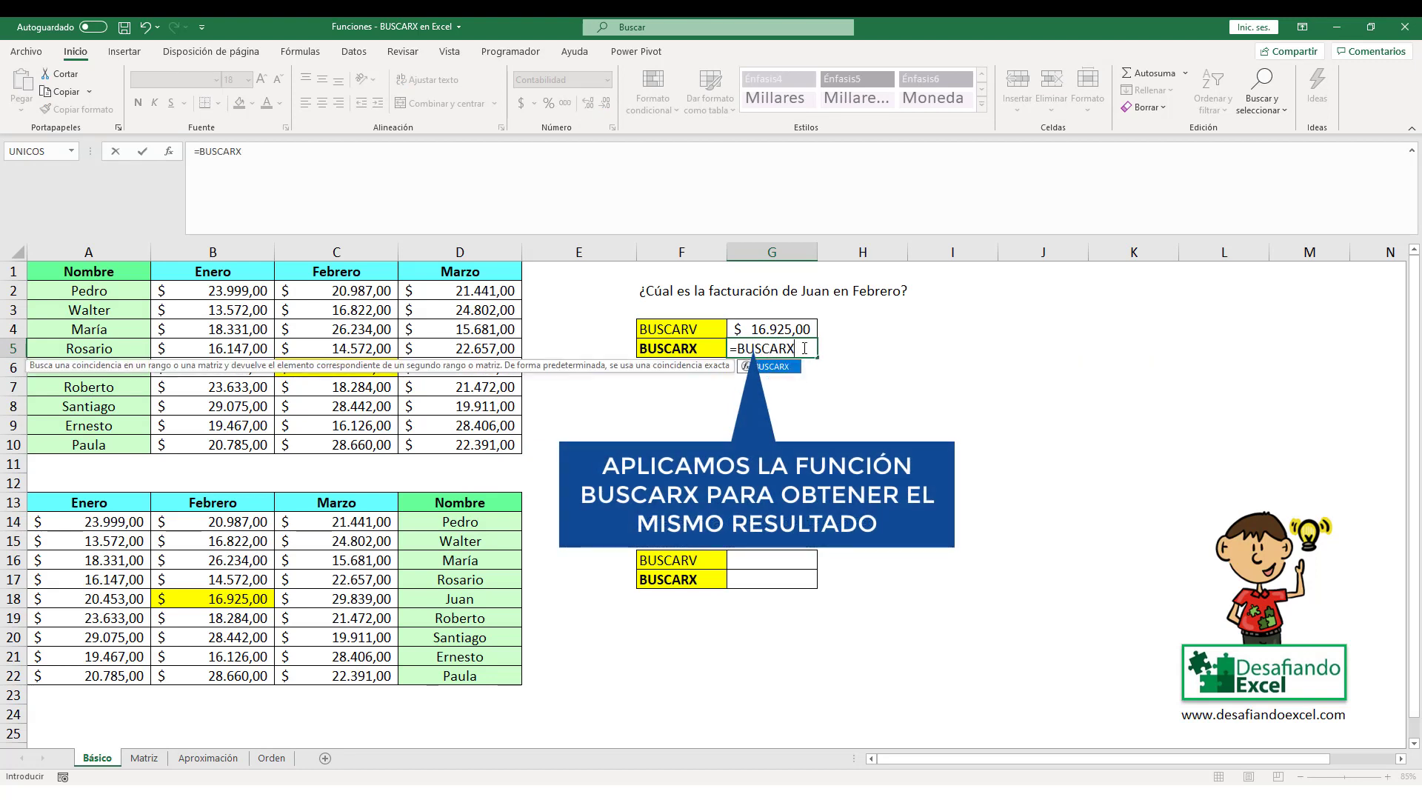
{"action": "type", "text": "("}
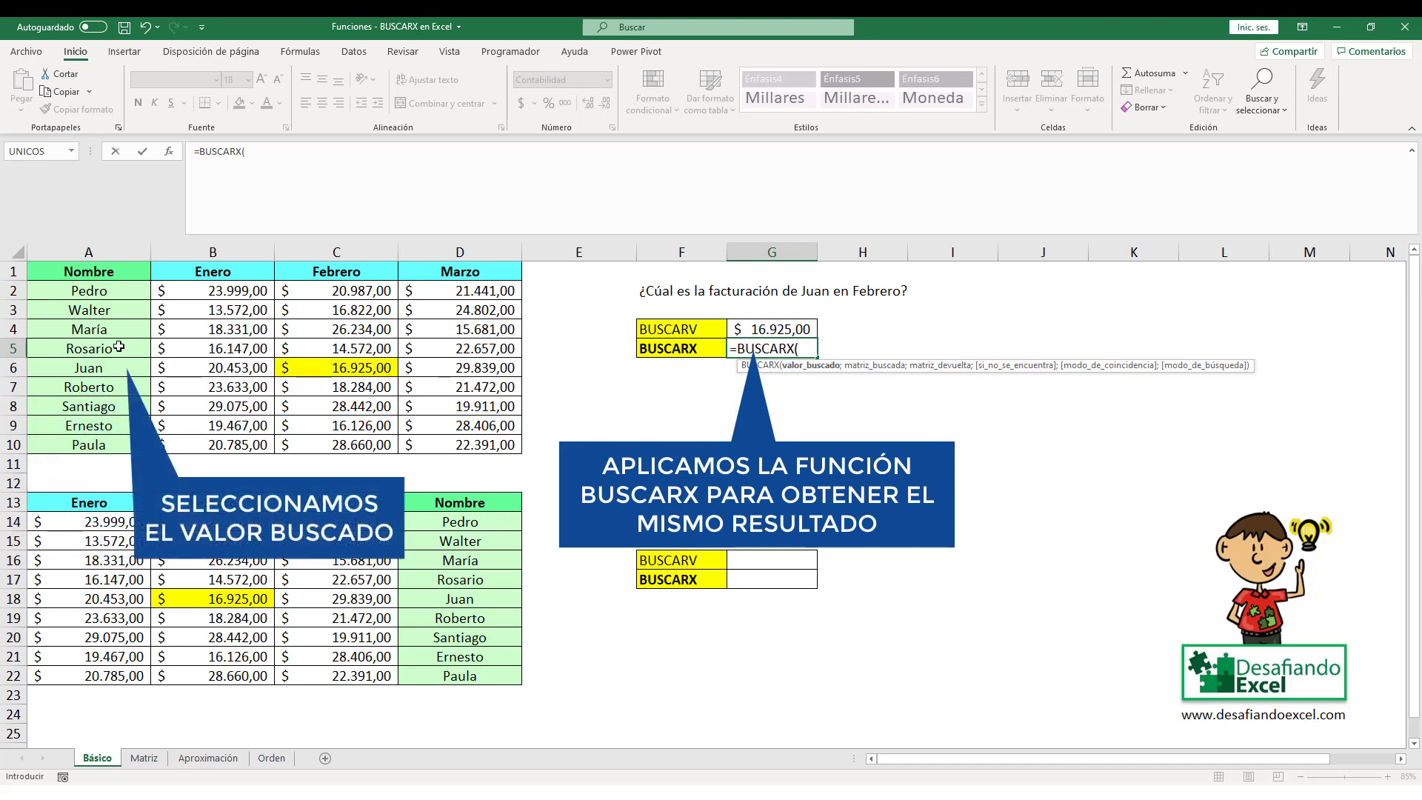
{"action": "left_click", "coordinate": [74, 370]}
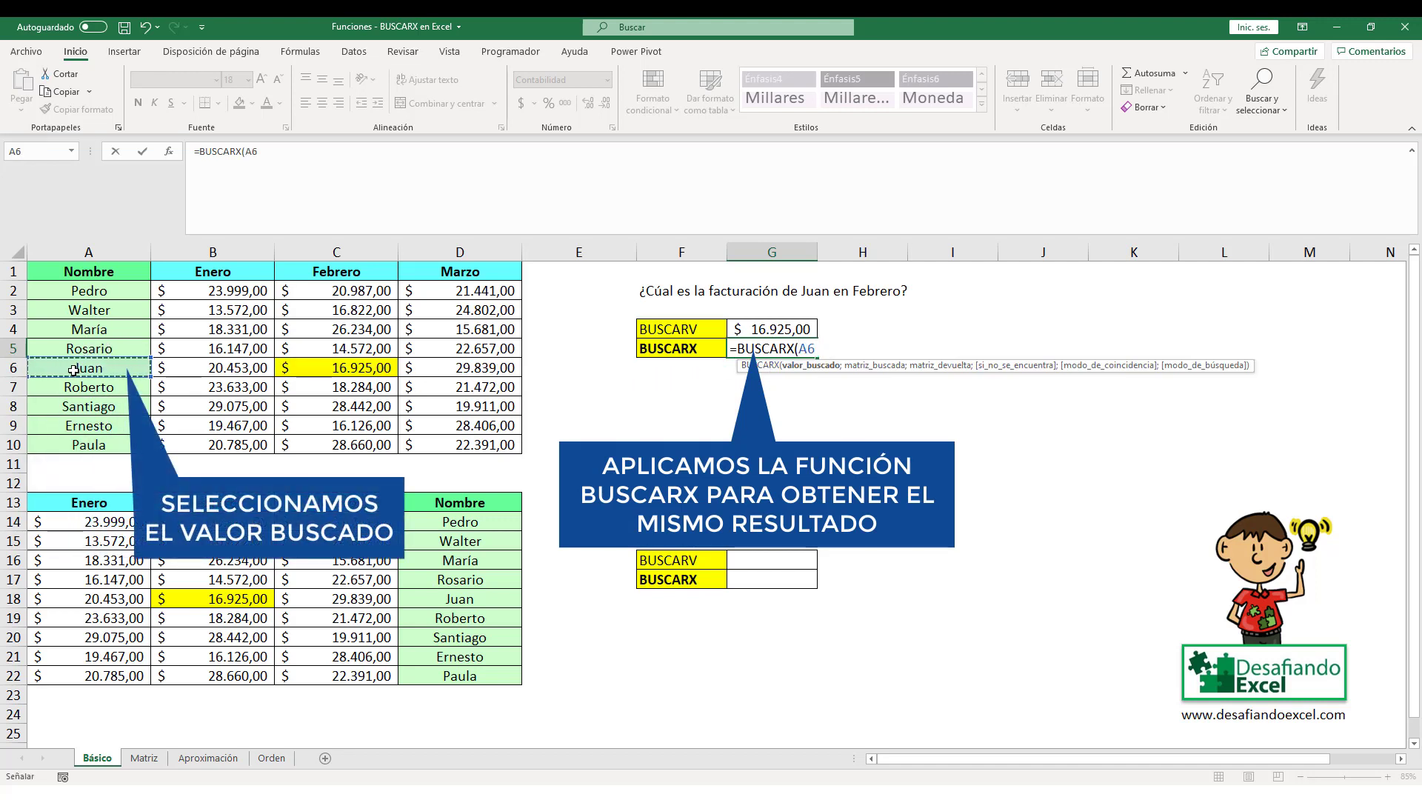
{"action": "type", "text": ";"}
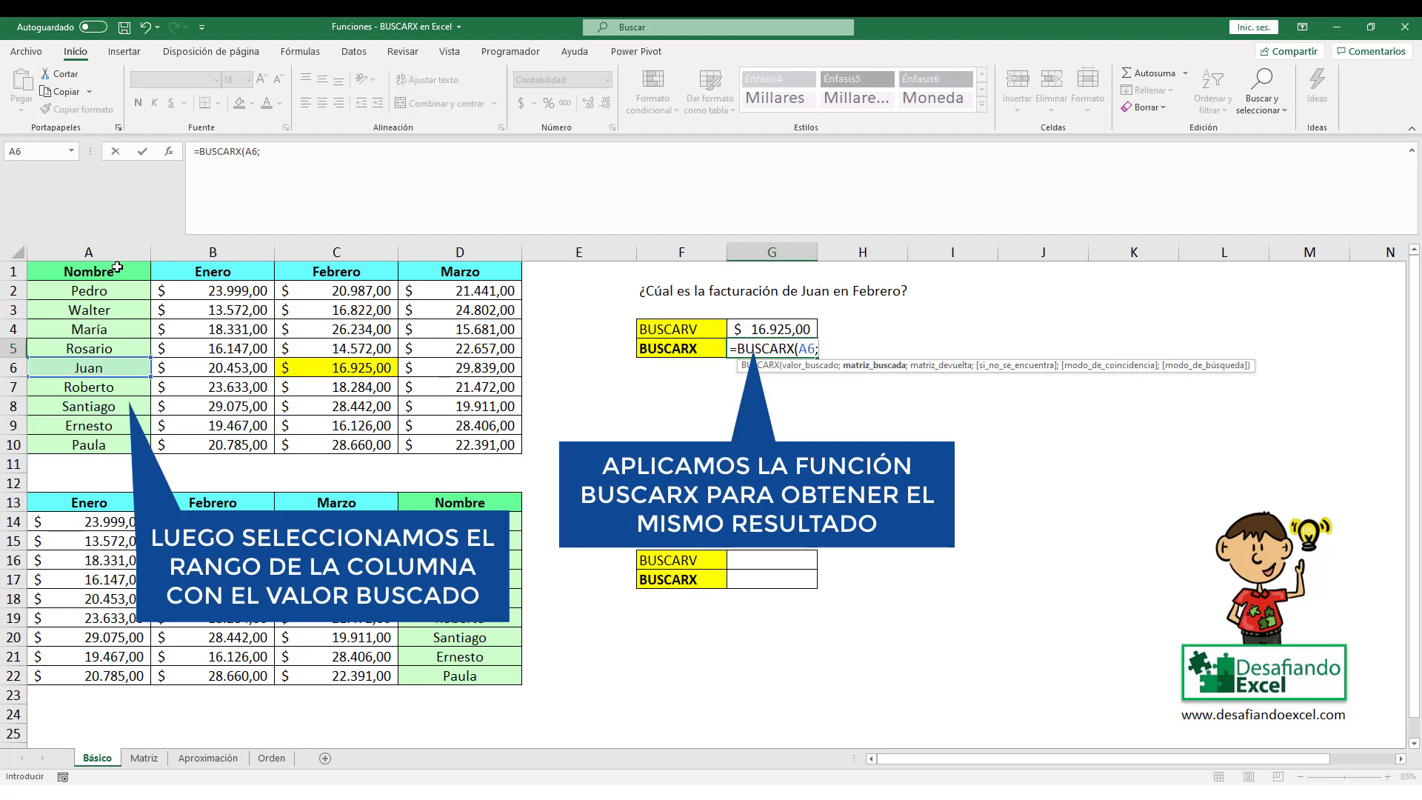
{"action": "left_click_drag", "start_coordinate": [118, 272], "coordinate": [98, 448]}
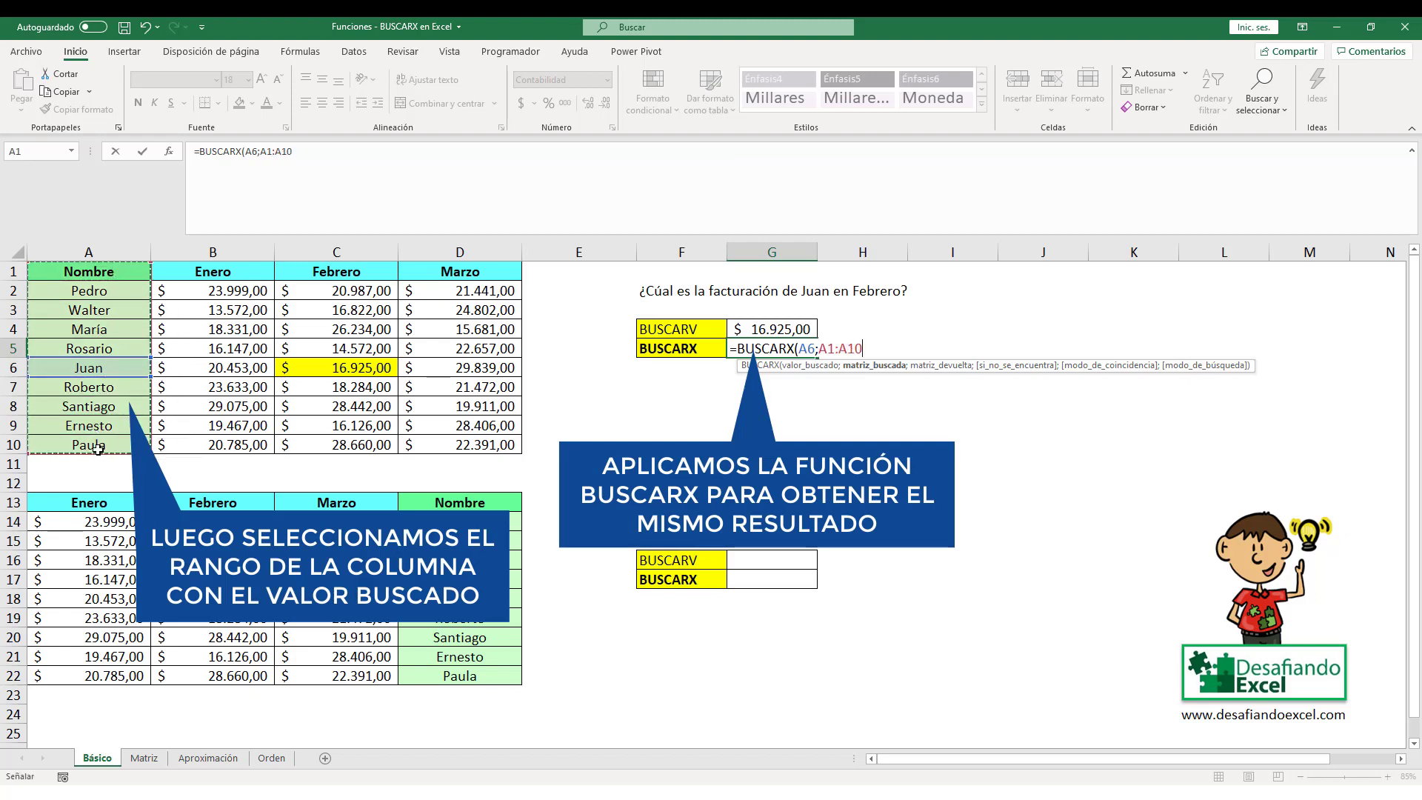
{"action": "type", "text": ";"}
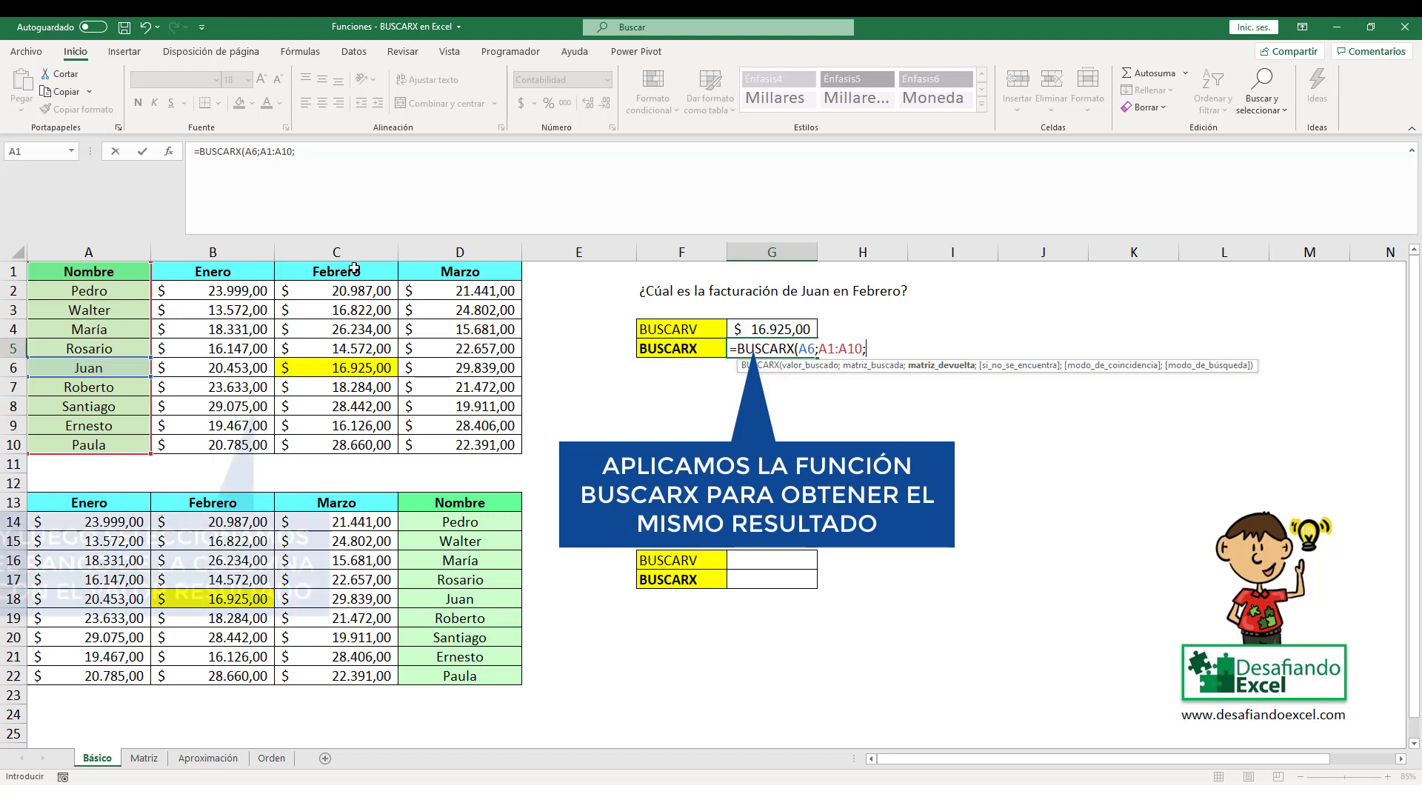
{"action": "left_click_drag", "start_coordinate": [355, 268], "coordinate": [337, 447]}
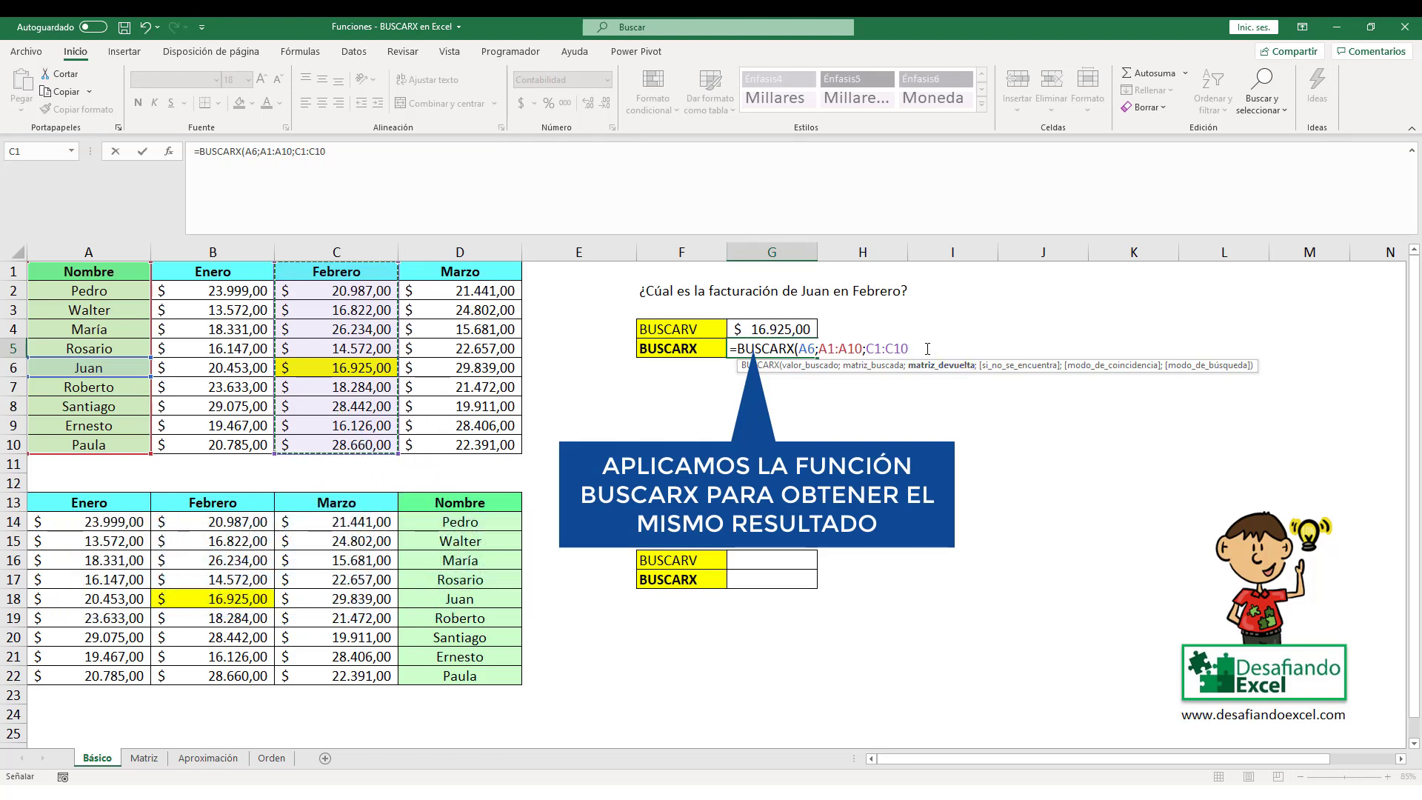
{"action": "type", "text": ")"}
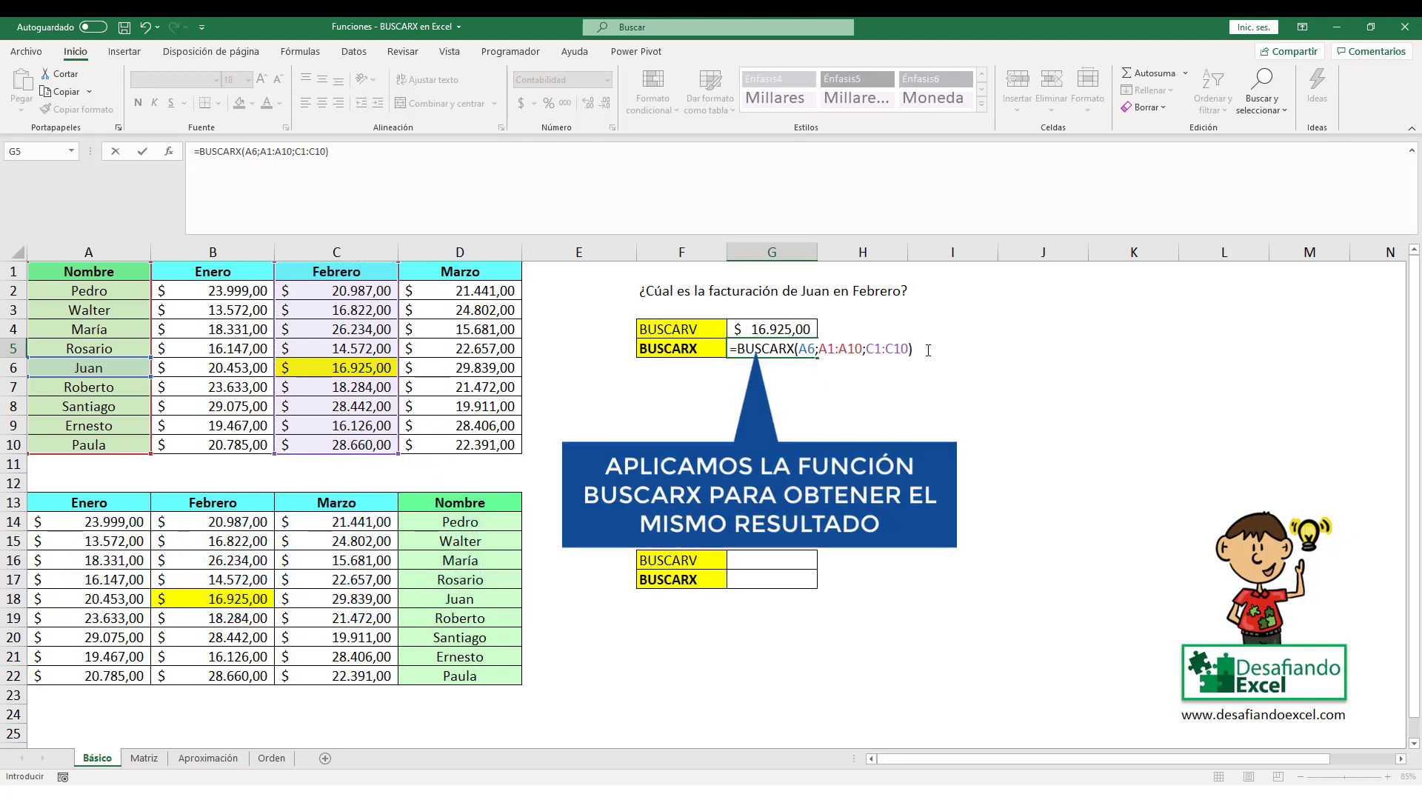
{"action": "key", "text": "Return"}
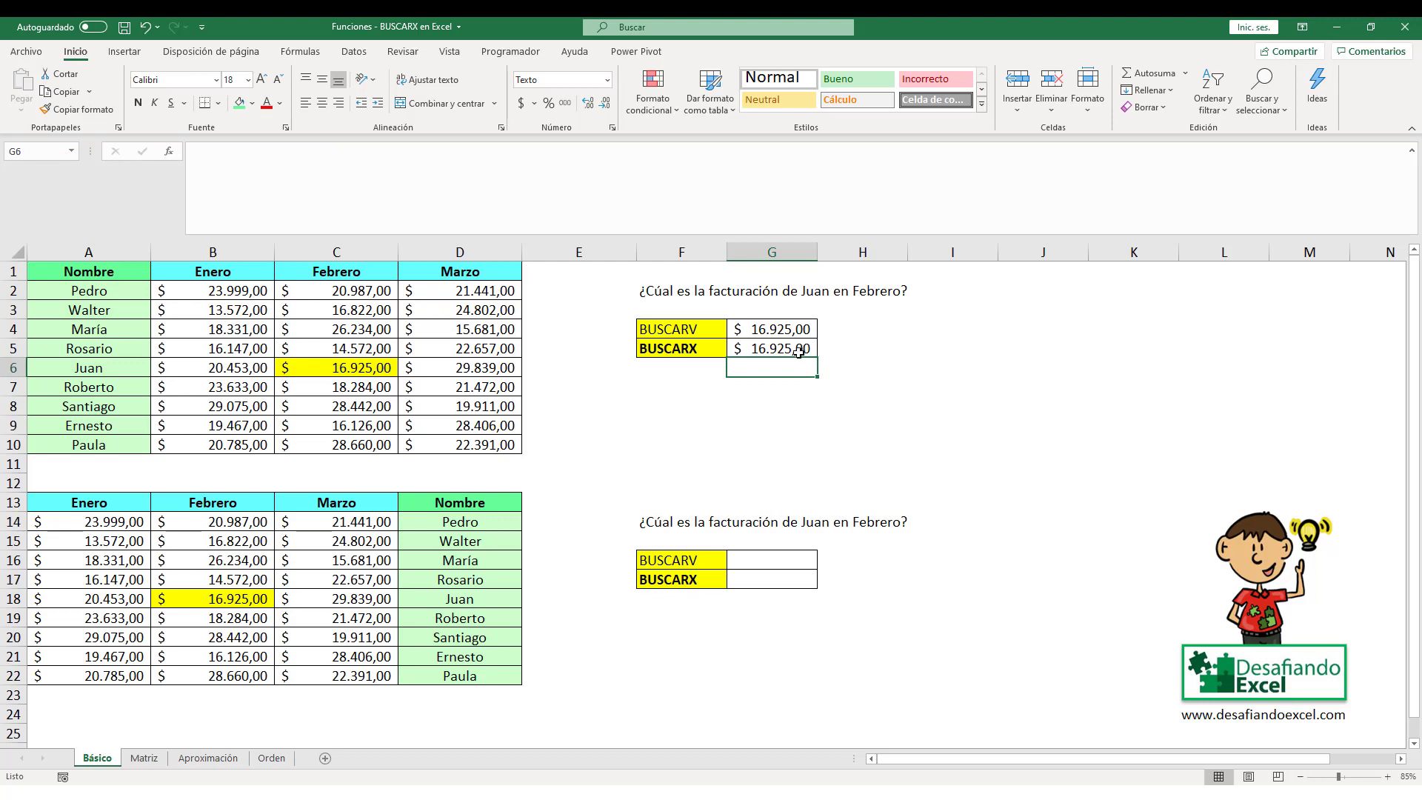
{"action": "left_click", "coordinate": [796, 353]}
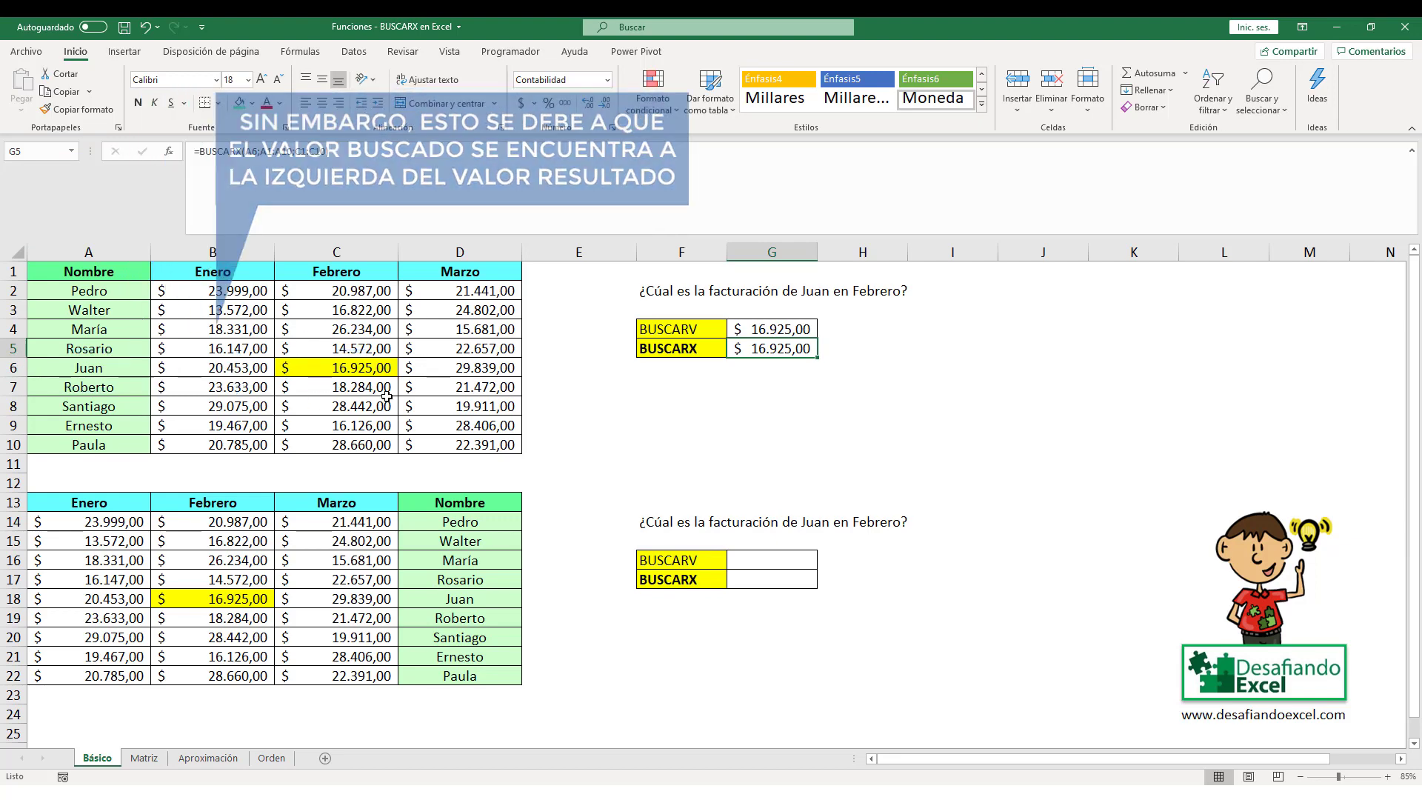
Enter =BUSCARV(D18;A13:D22;3;0) in G16 and check its #N/D result.
{"action": "left_click", "coordinate": [690, 558]}
{"action": "left_click", "coordinate": [754, 560]}
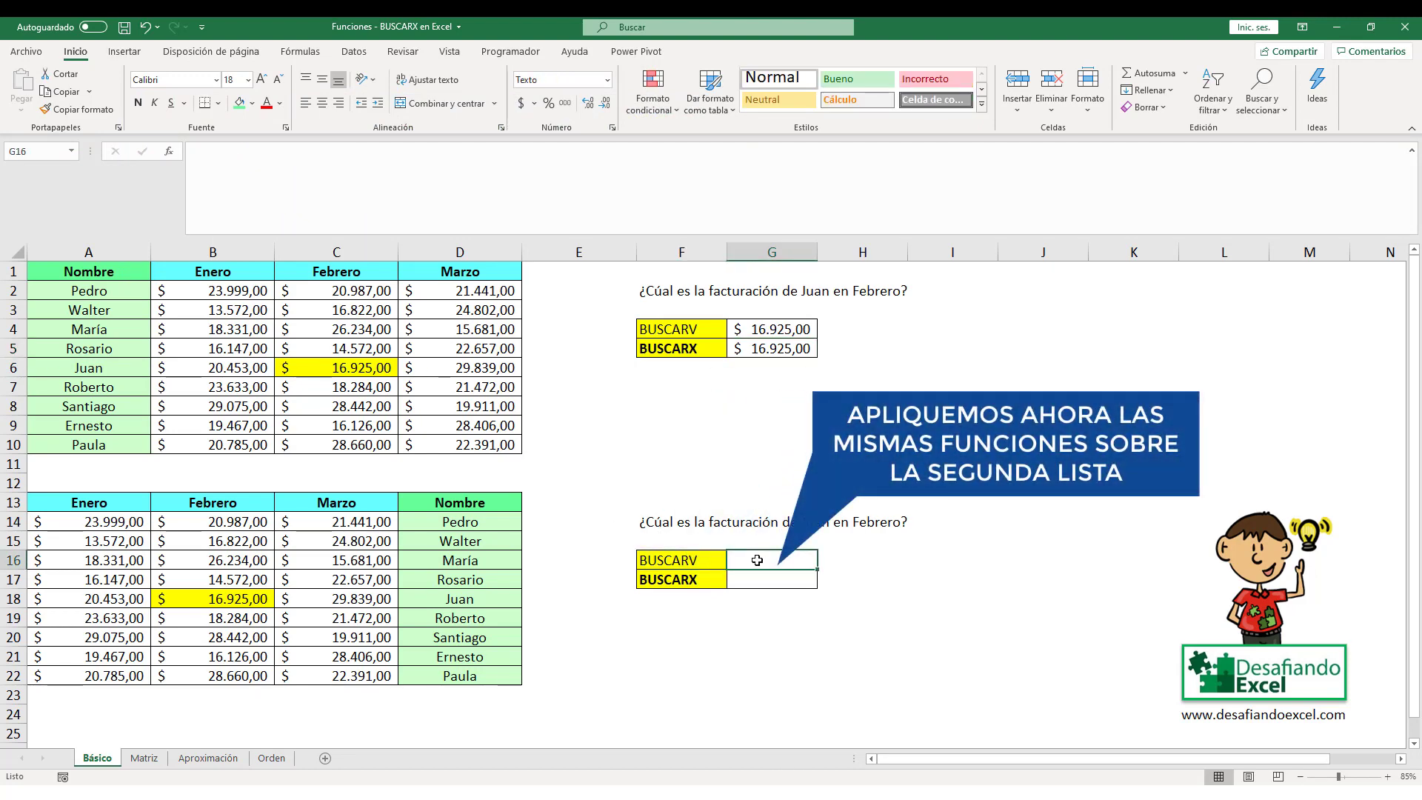
{"action": "type", "text": "=BUSC"}
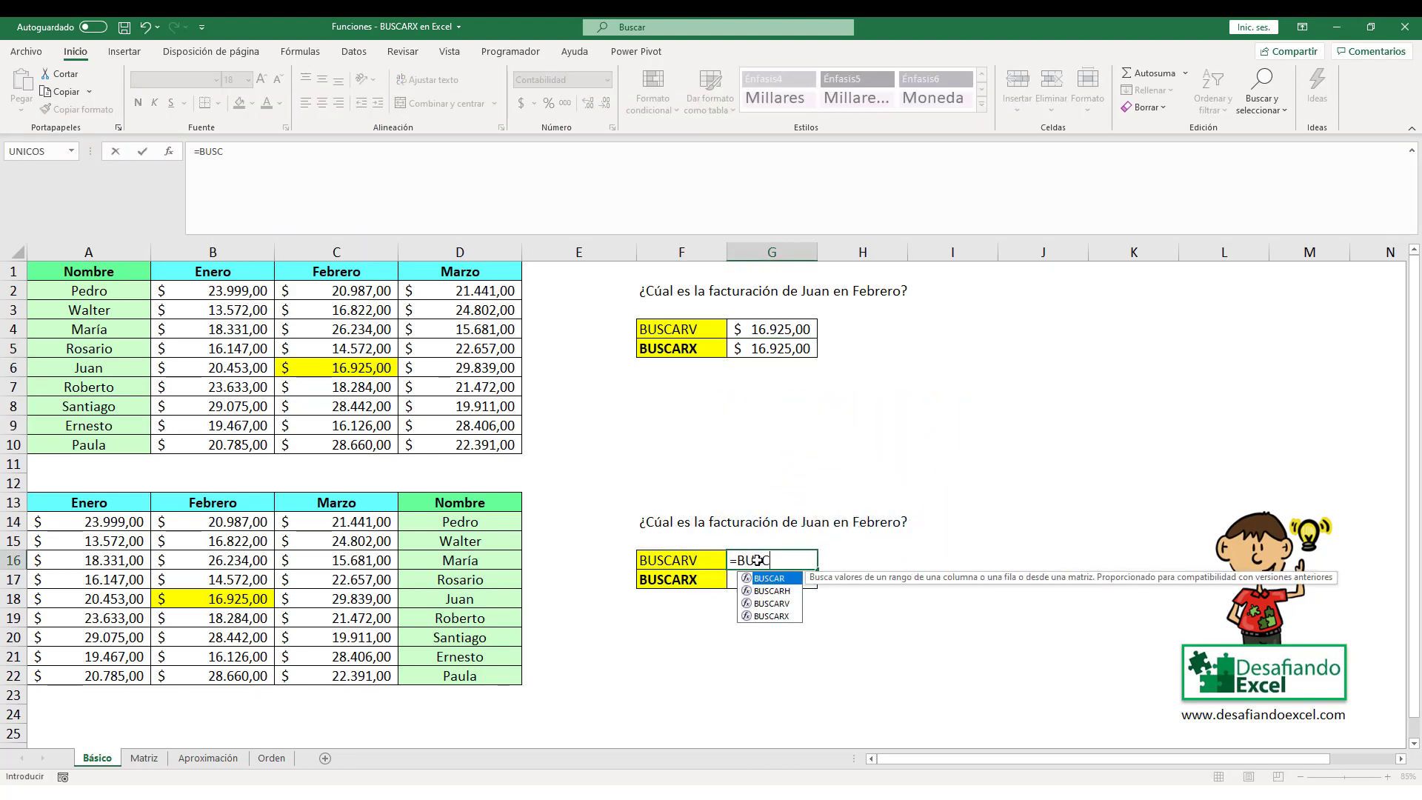
{"action": "type", "text": "ARV("}
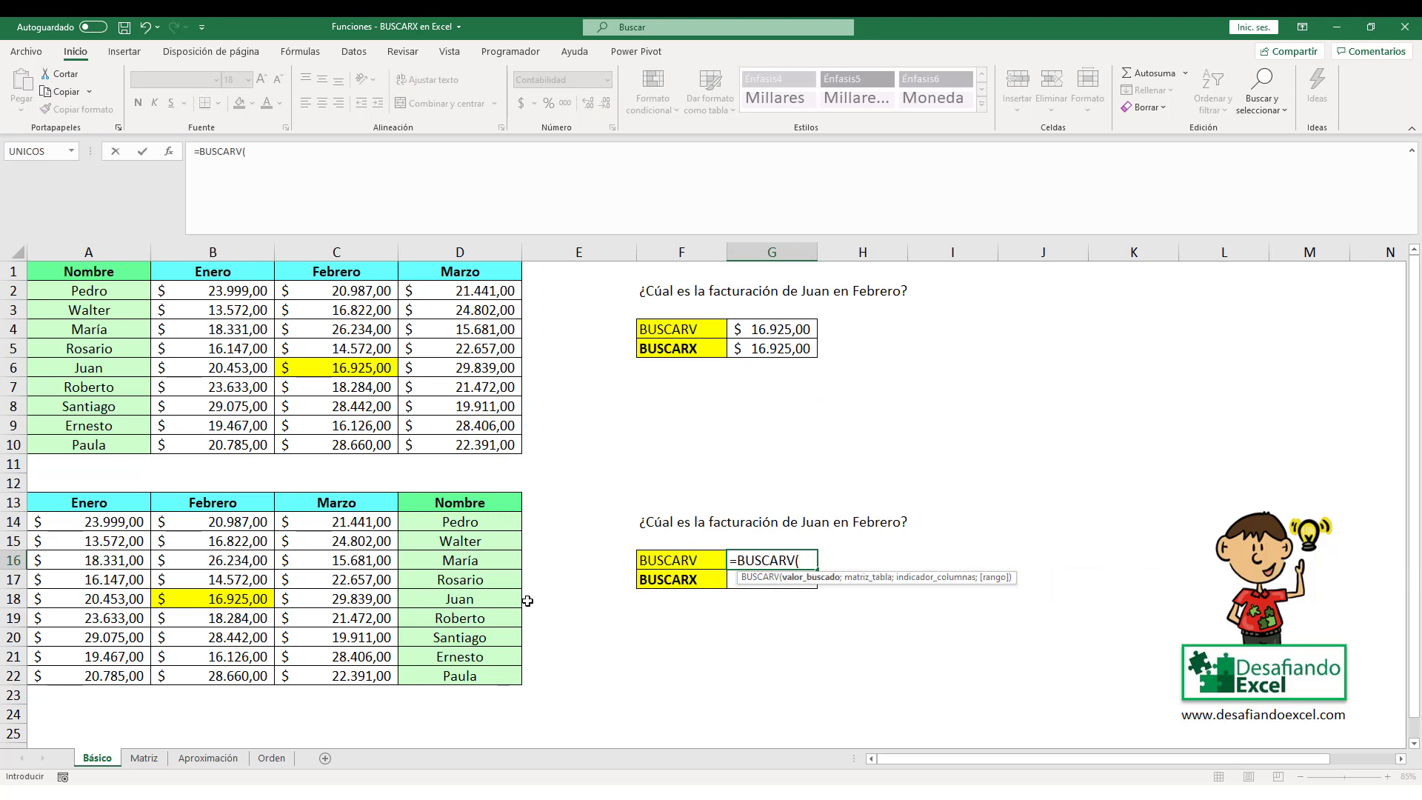
{"action": "left_click", "coordinate": [484, 600]}
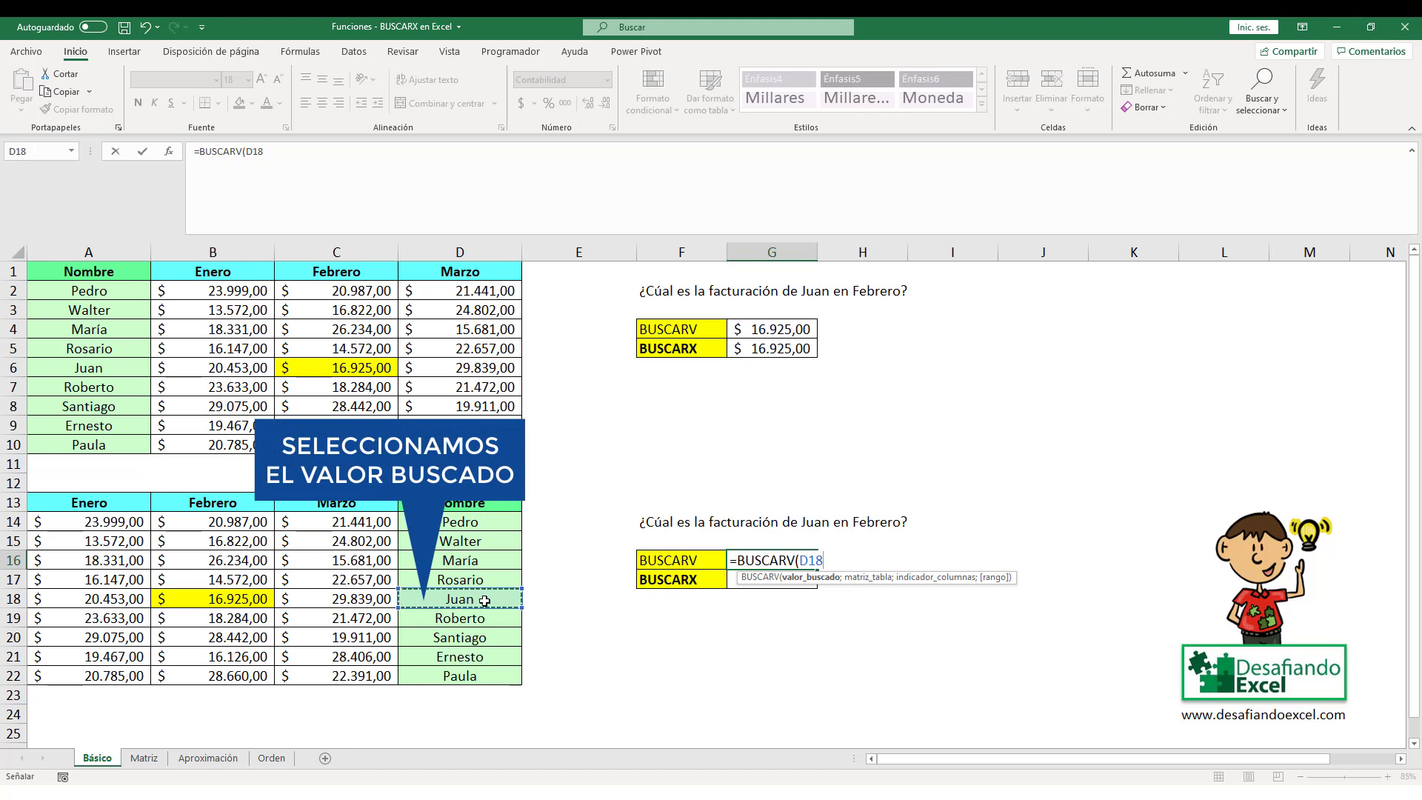
{"action": "type", "text": ";"}
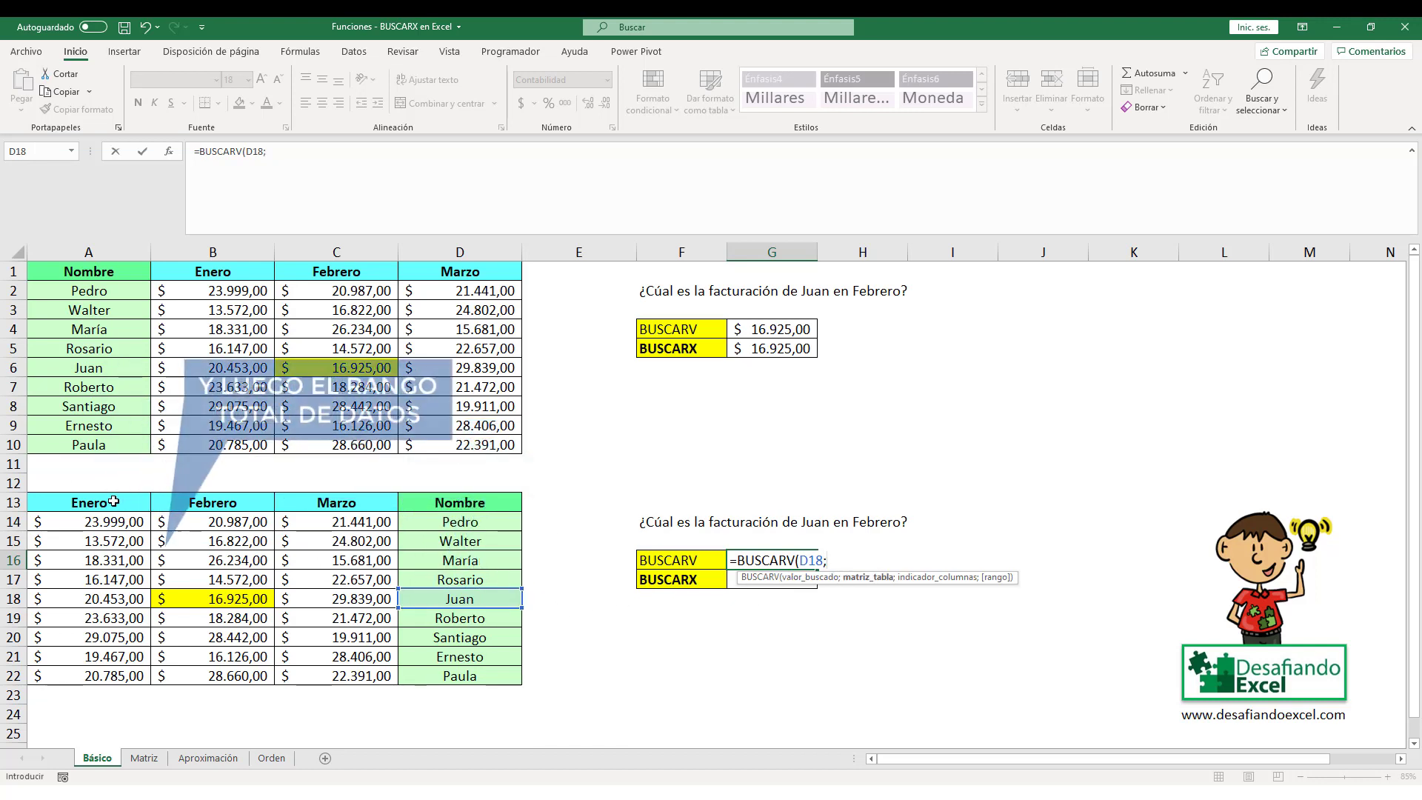
{"action": "mouse_move", "coordinate": [126, 507]}
{"action": "left_mouse_down"}
{"action": "mouse_move", "coordinate": [387, 637]}
{"action": "mouse_move", "coordinate": [500, 664]}
{"action": "left_mouse_up"}
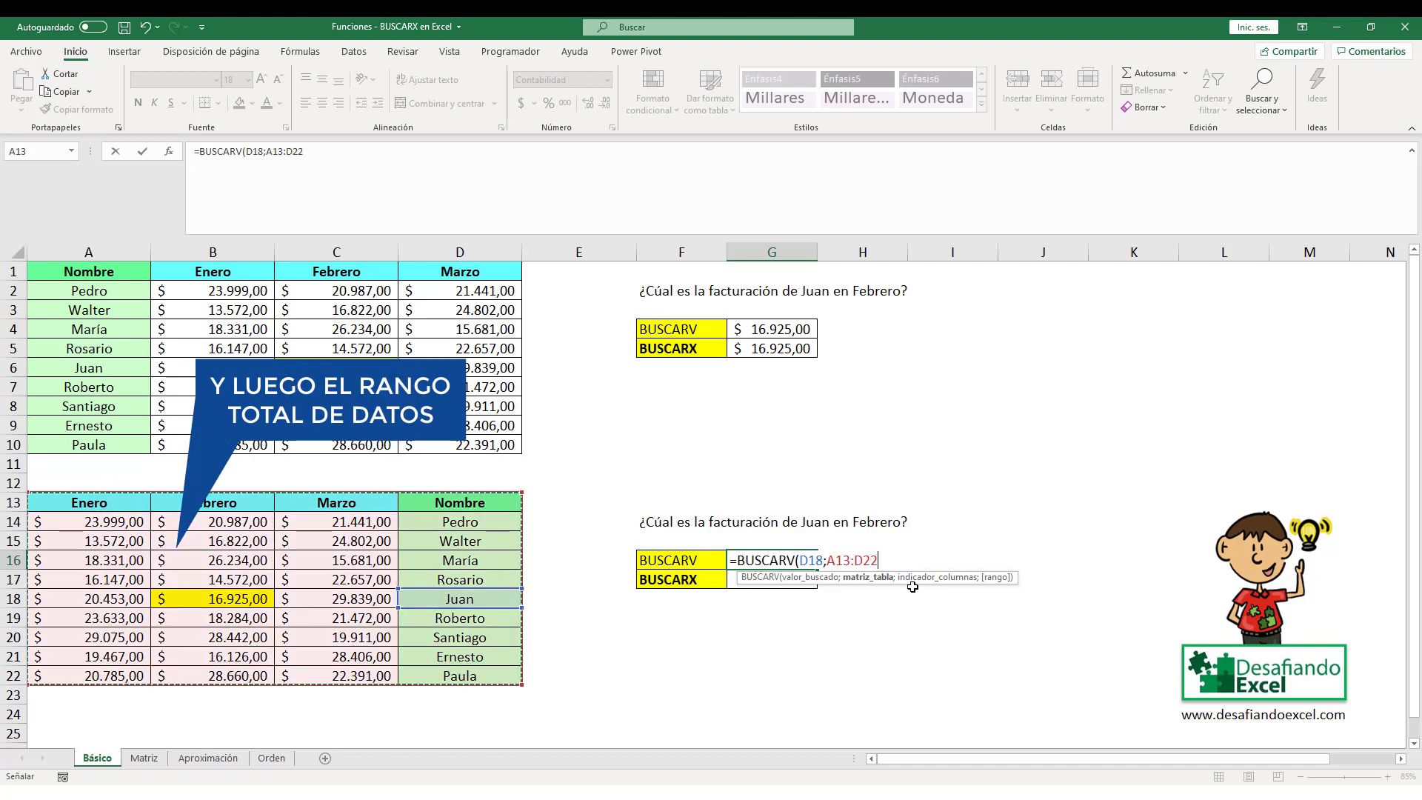
{"action": "type", "text": ";"}
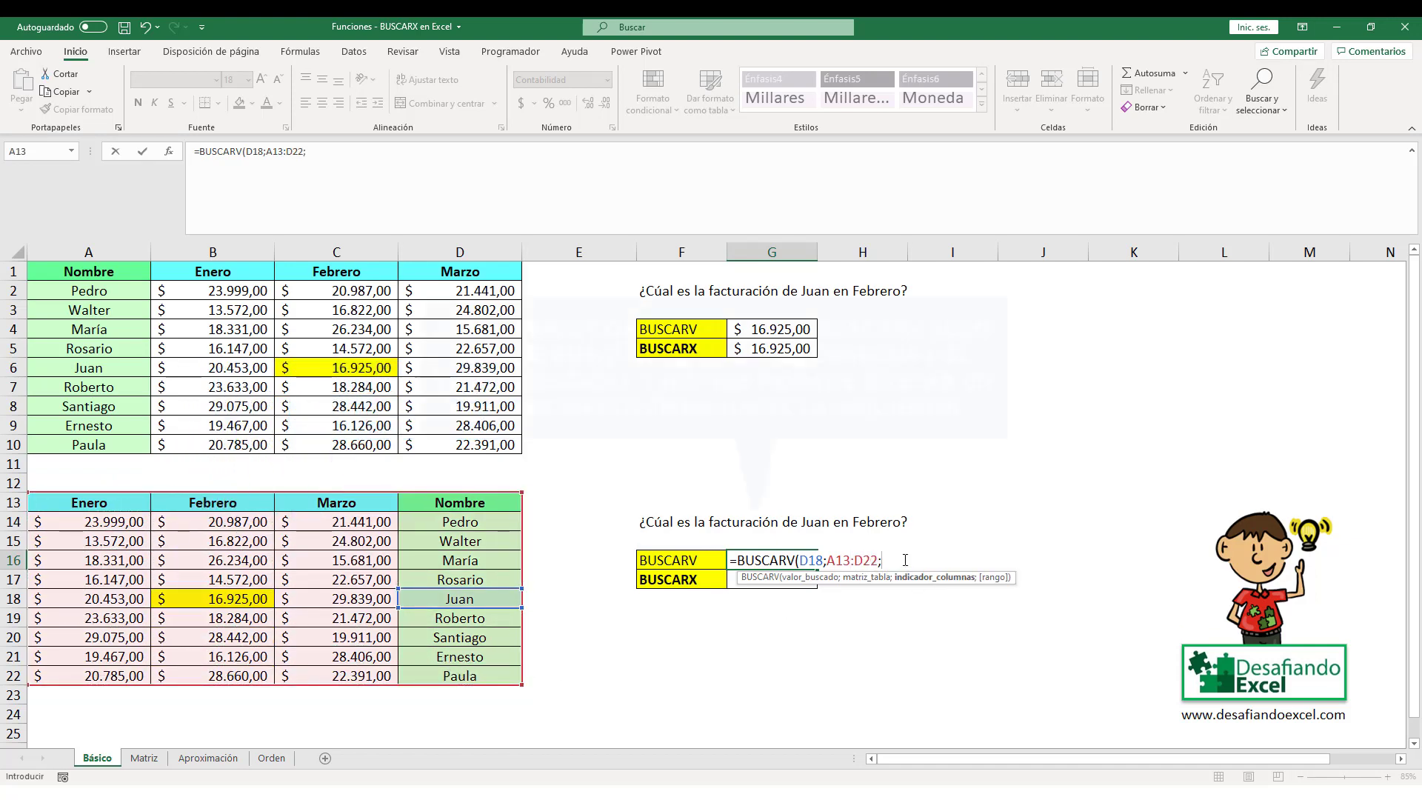
{"action": "type", "text": "3"}
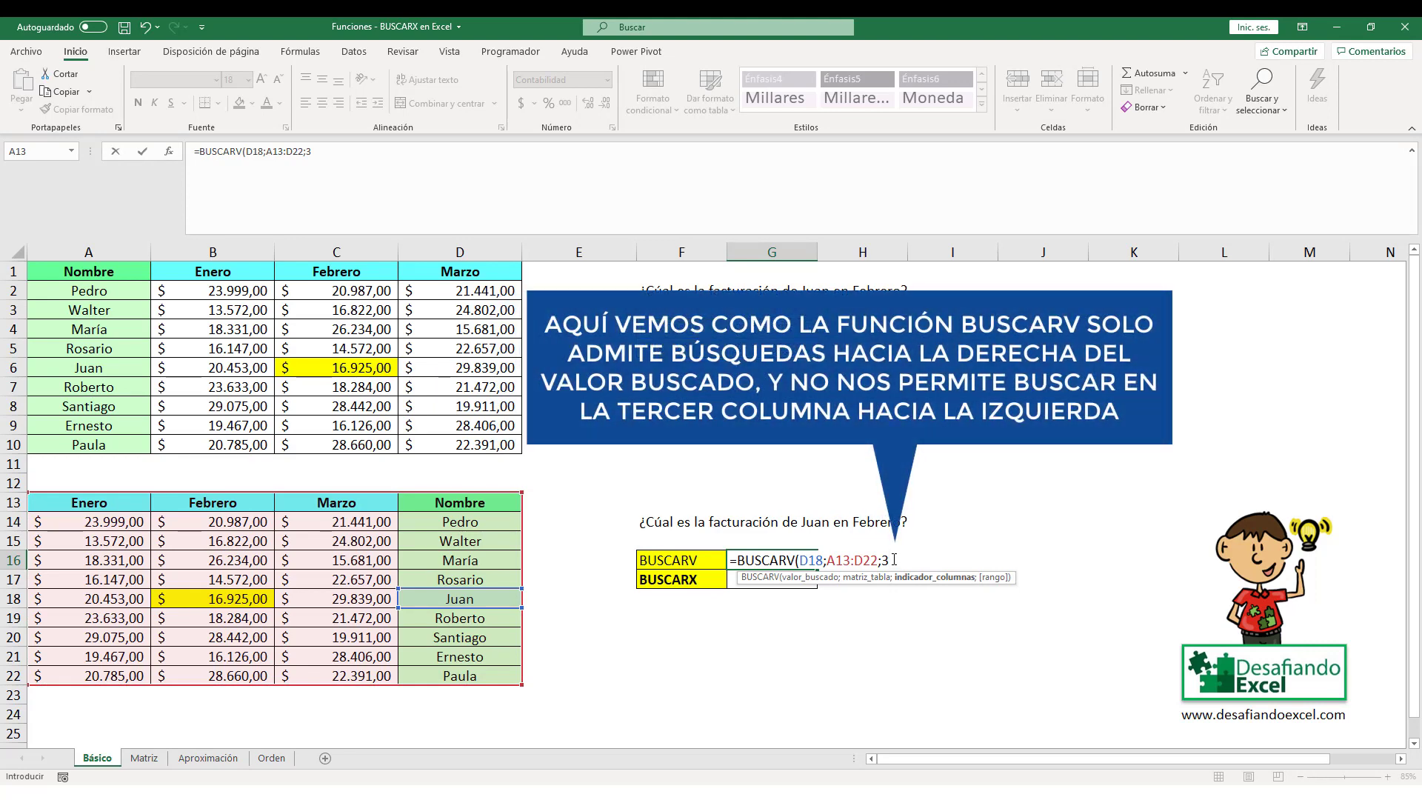
{"action": "type", "text": ";0"}
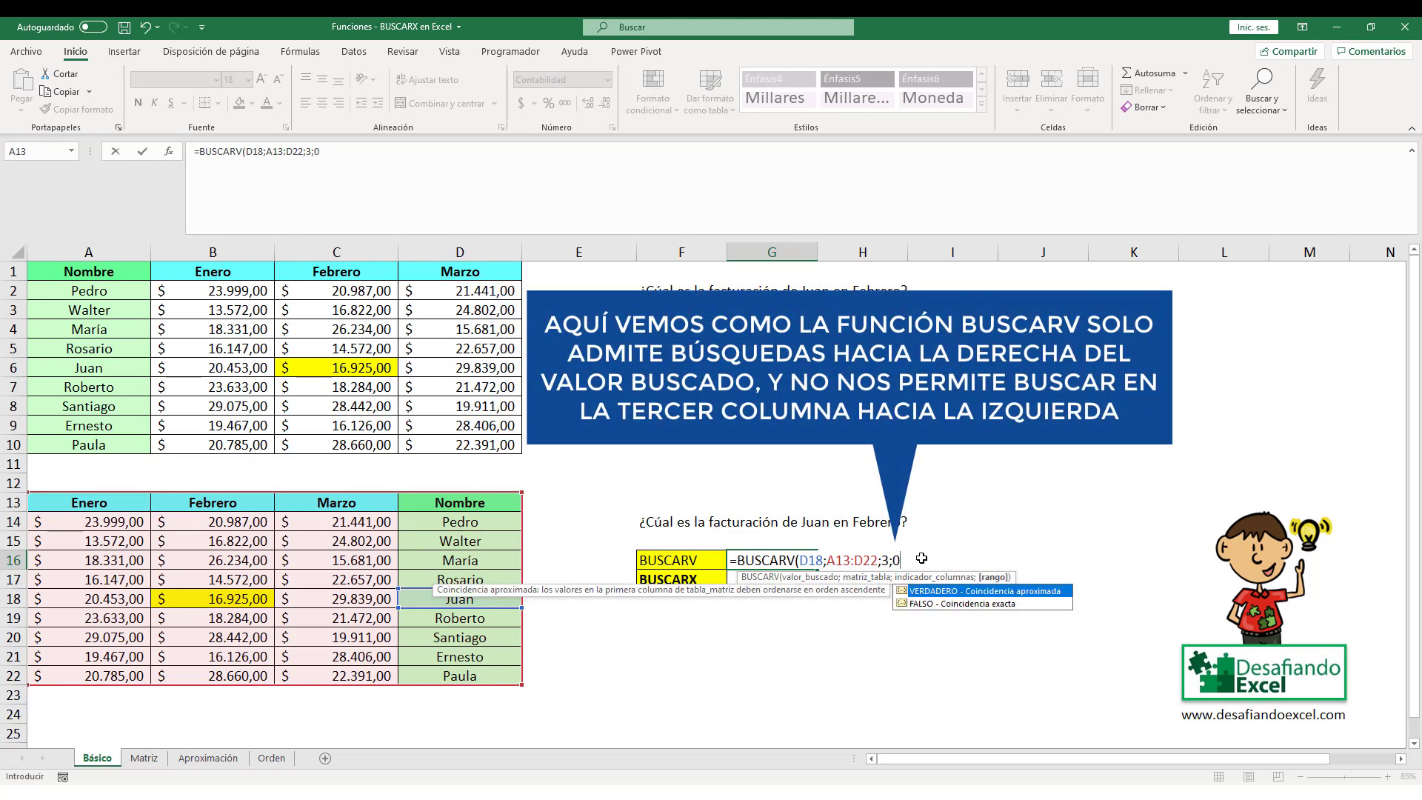
{"action": "type", "text": ")"}
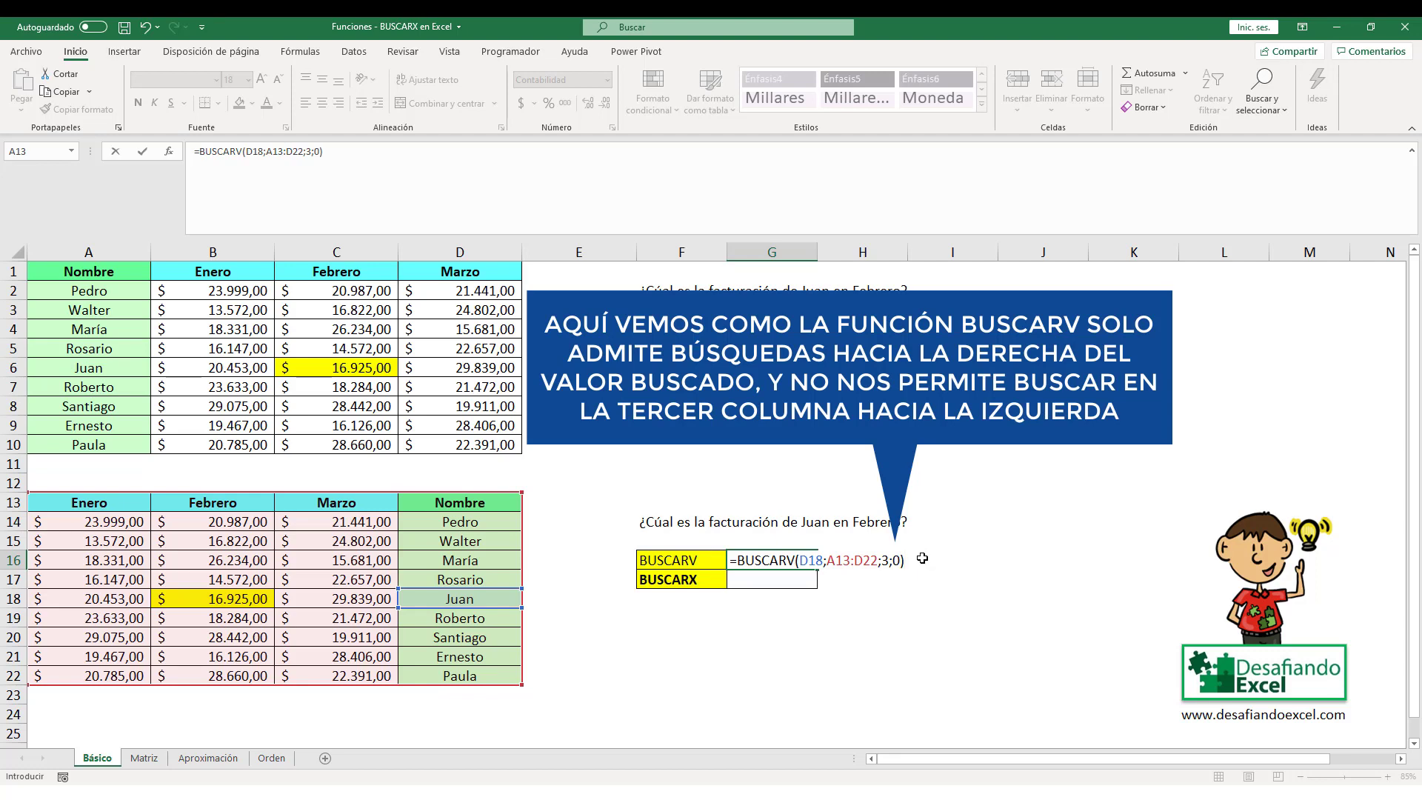
{"action": "key", "text": "Return"}
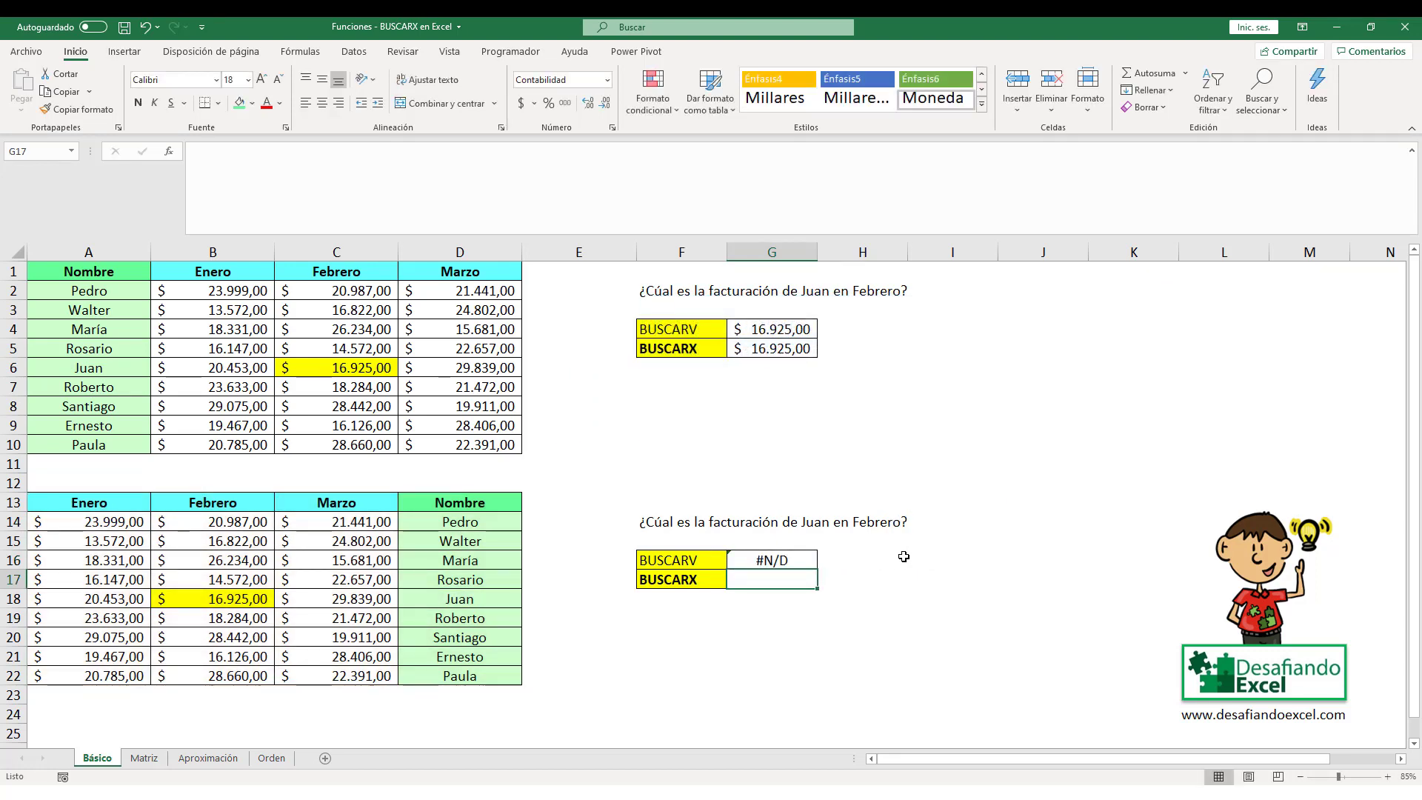
{"action": "left_click", "coordinate": [812, 558]}
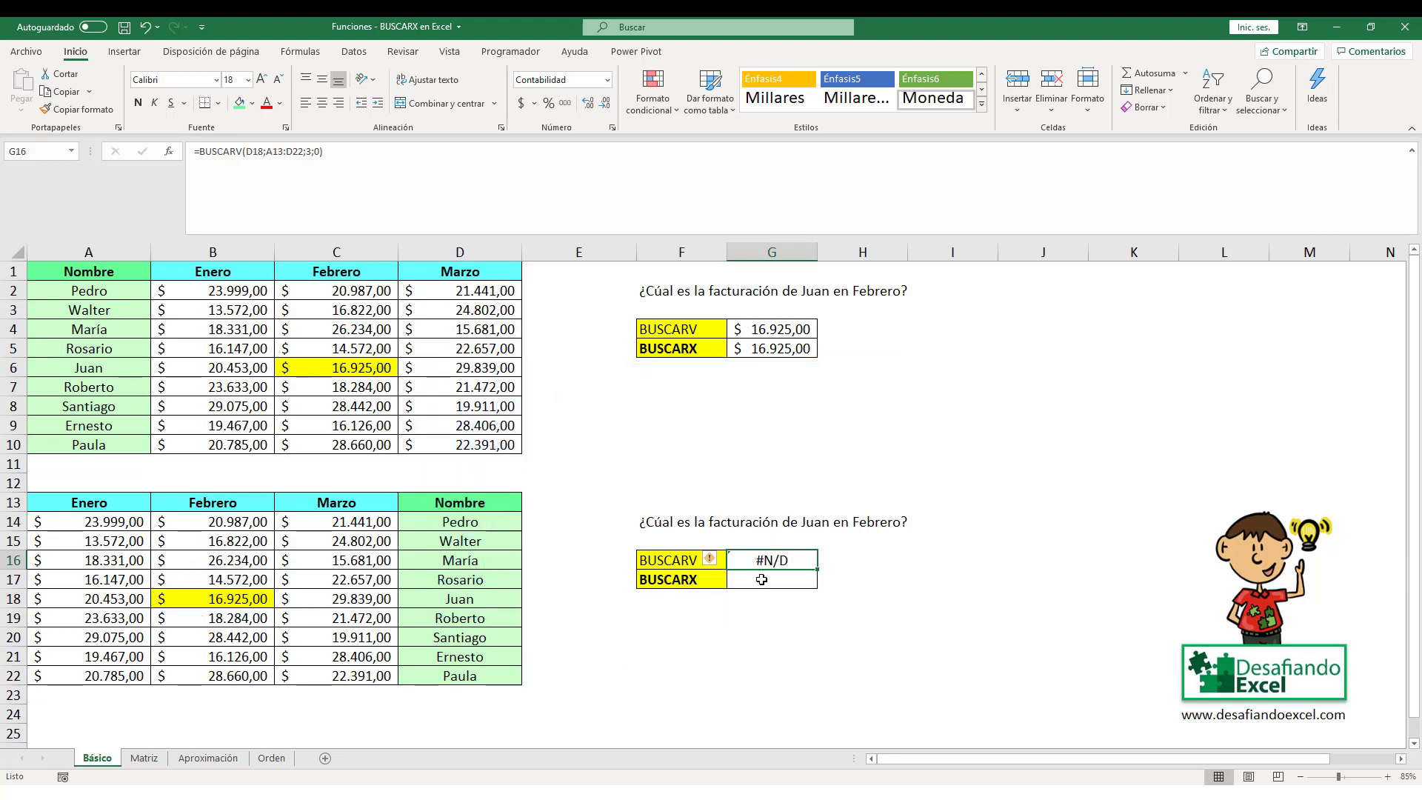
Enter =BUSCARX(D18;D13:D22;B13:B22) in G17, returning $ 16.925,00 for Juan.
{"action": "left_click", "coordinate": [761, 579]}
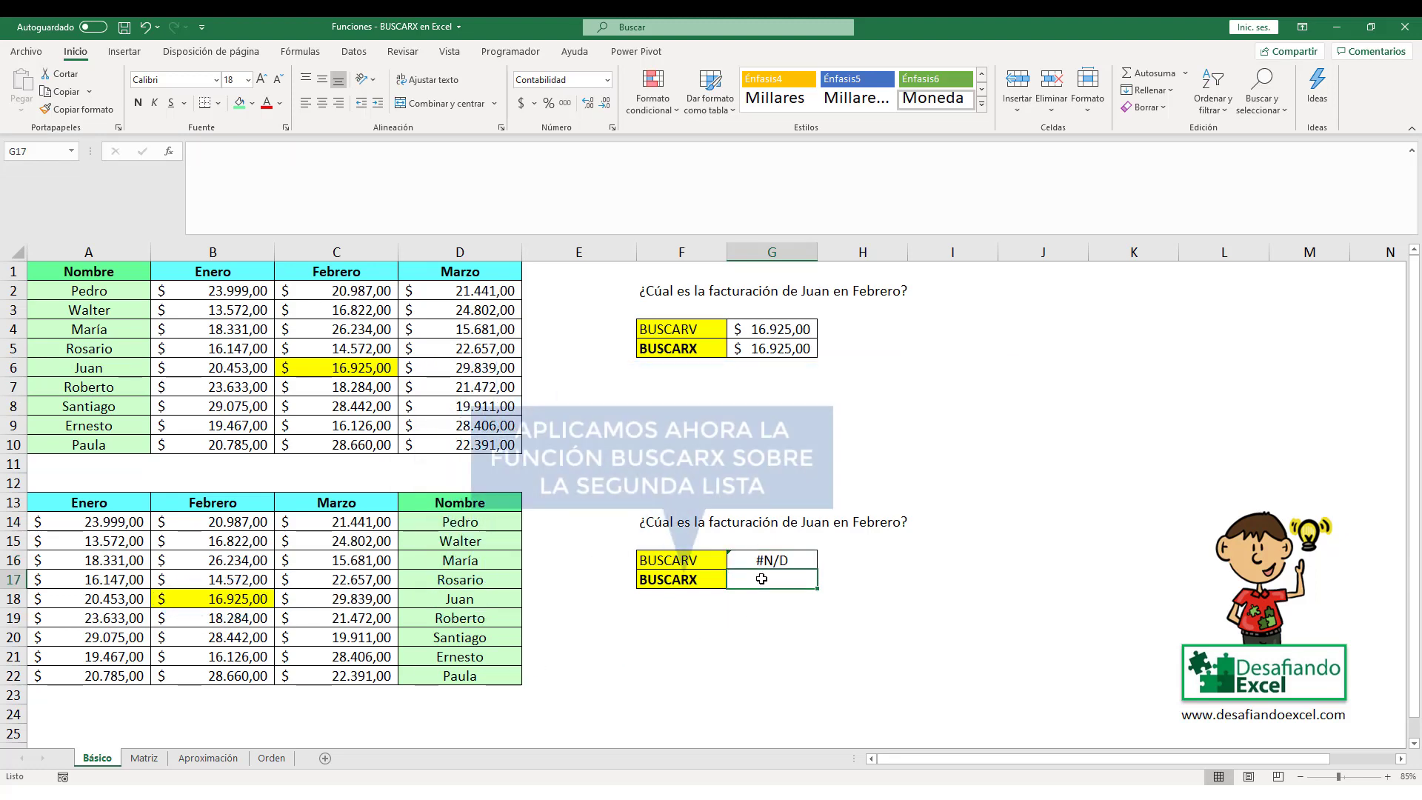
{"action": "type", "text": "=BUSC"}
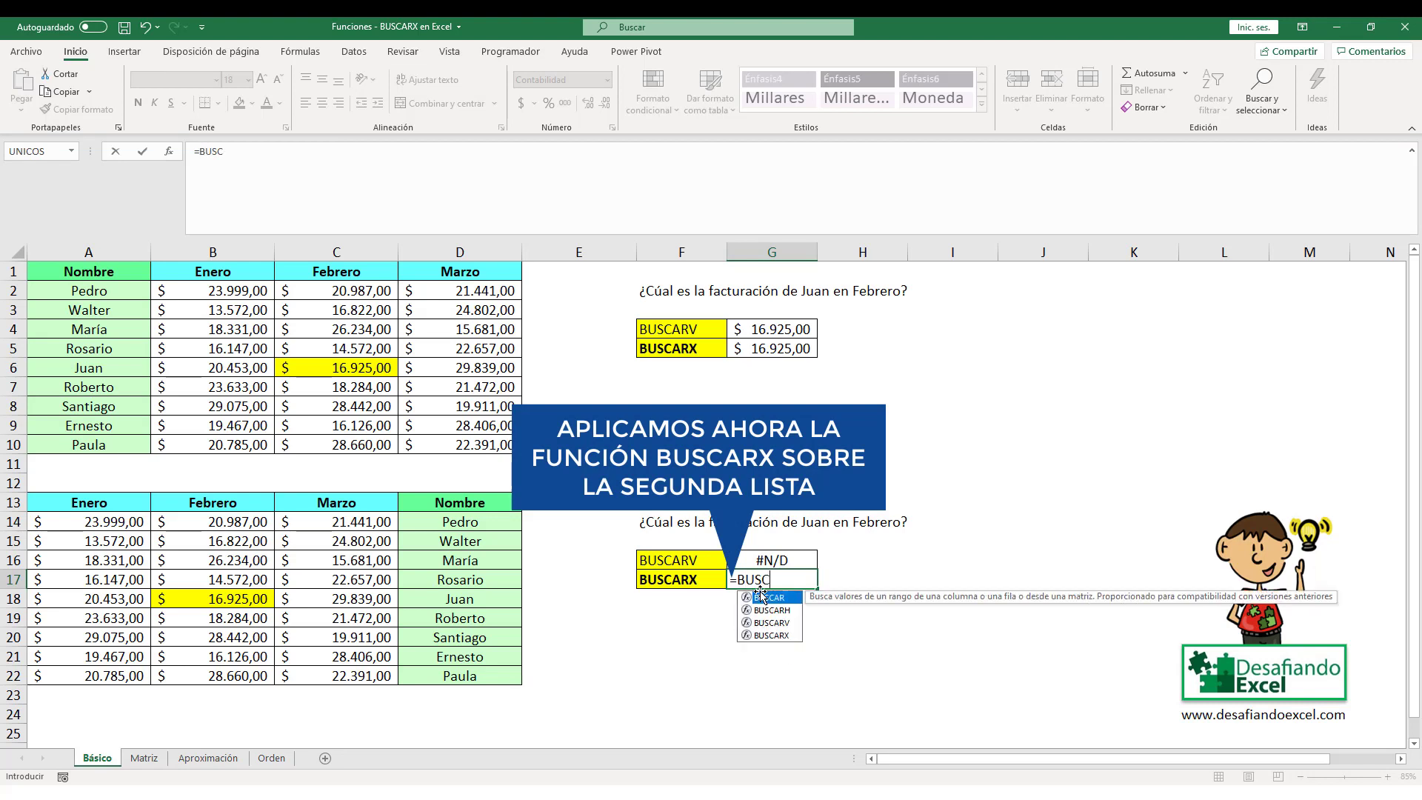
{"action": "type", "text": "ARX("}
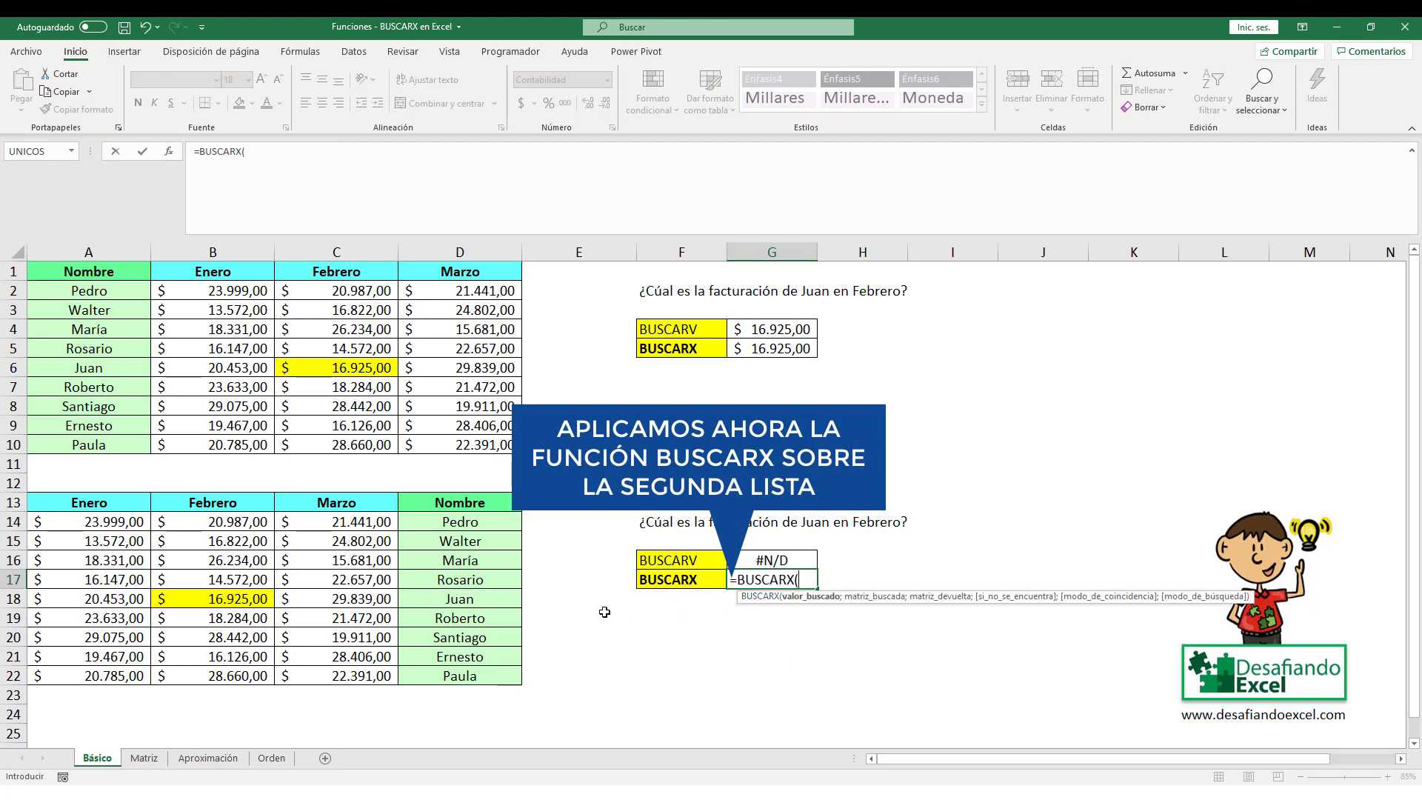
{"action": "left_click", "coordinate": [481, 597]}
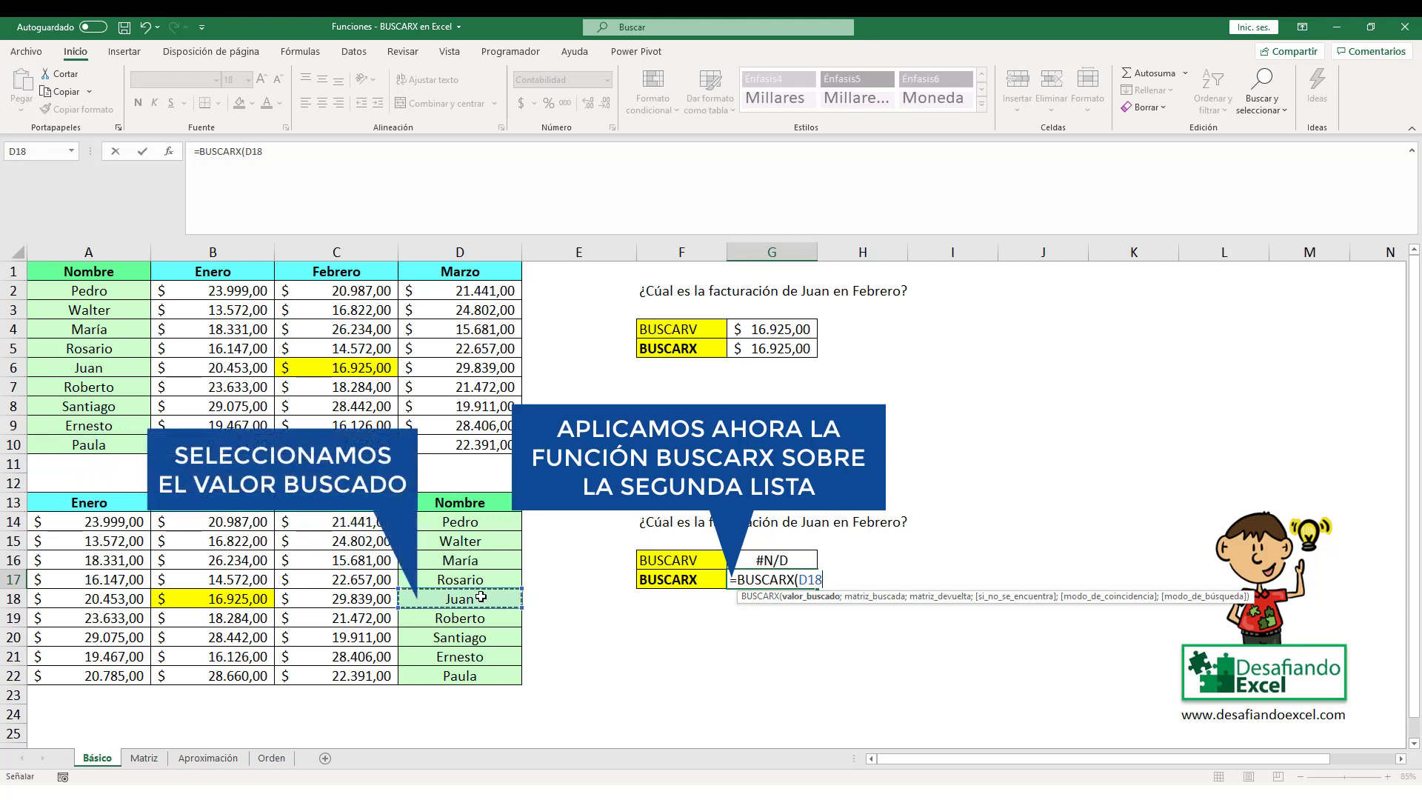
{"action": "type", "text": ";"}
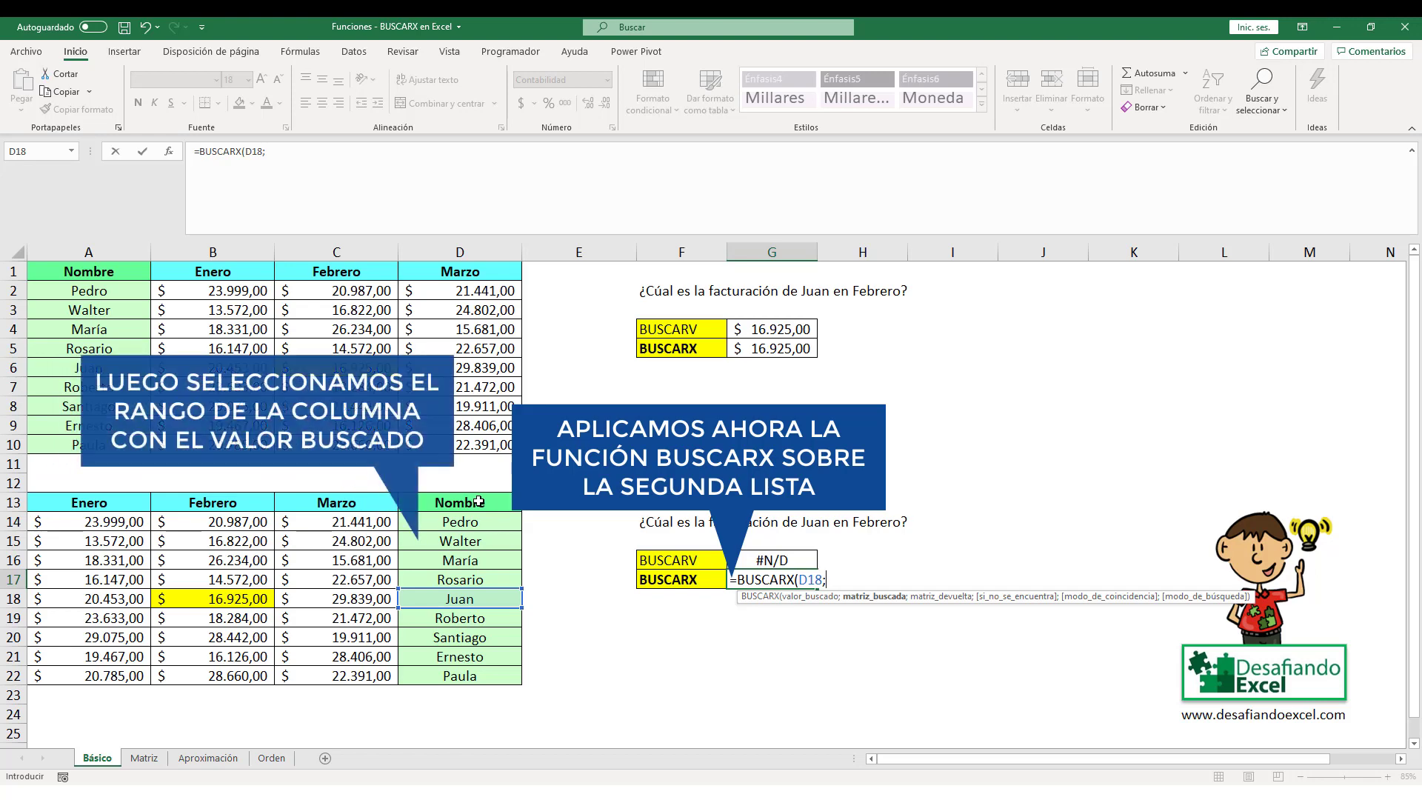
{"action": "left_click_drag", "start_coordinate": [479, 501], "coordinate": [463, 678]}
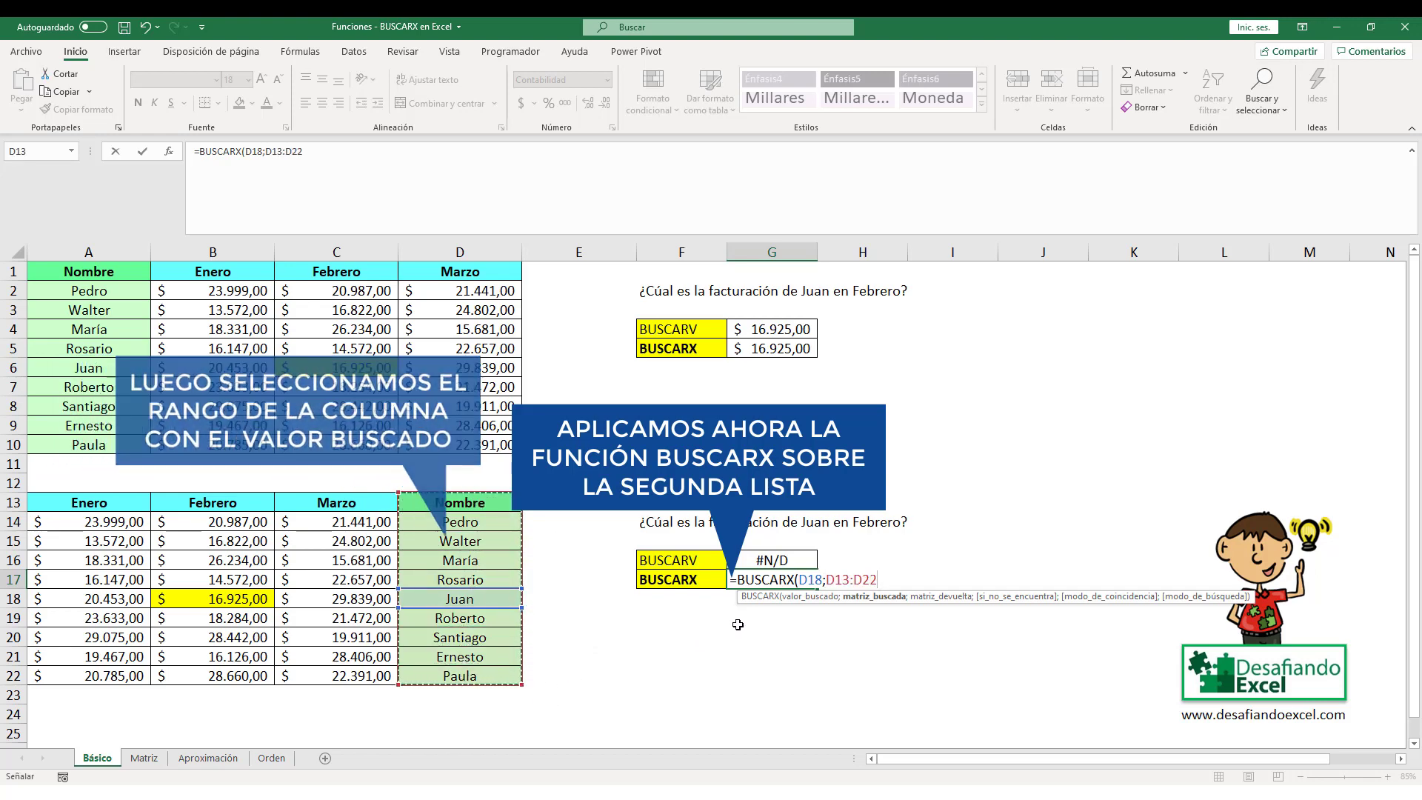
{"action": "type", "text": ";"}
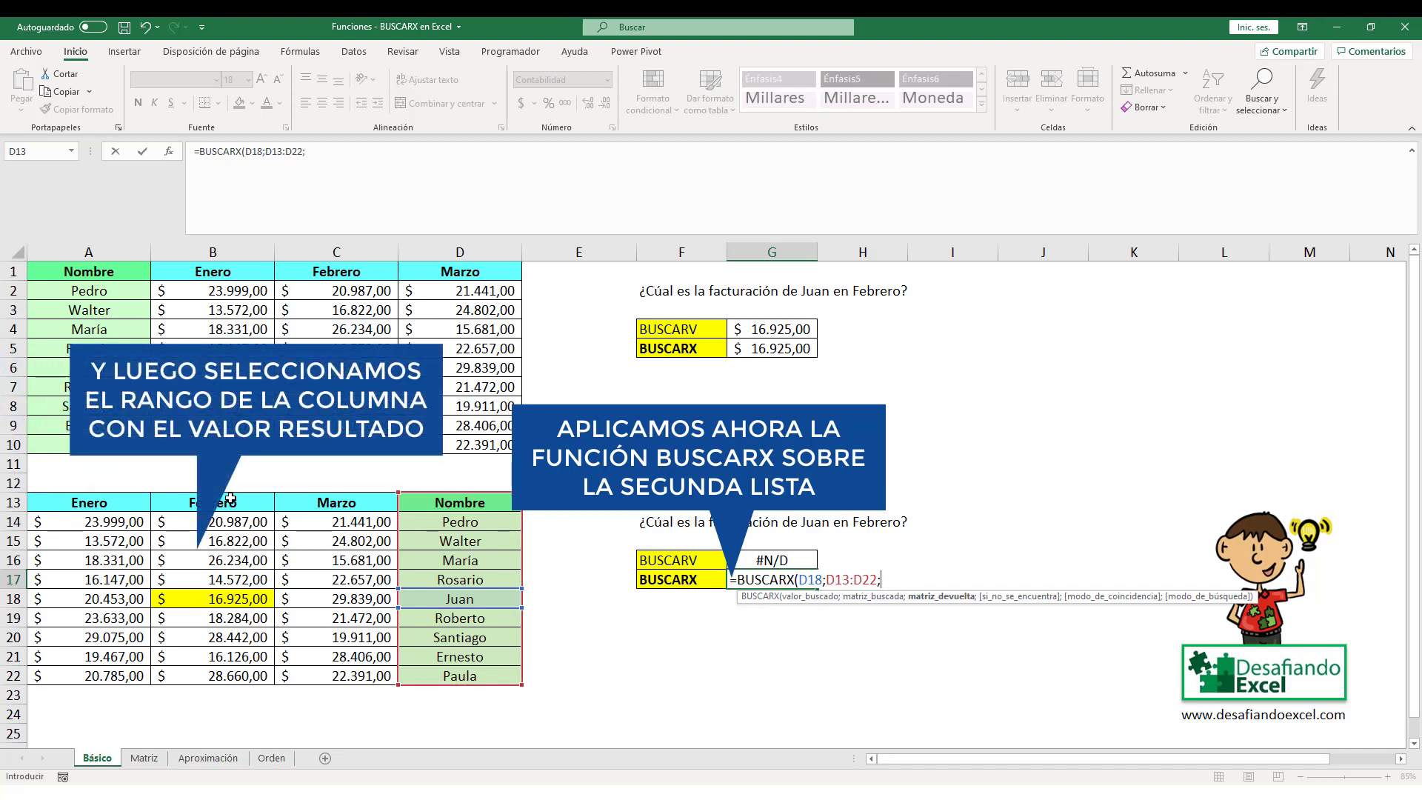
{"action": "left_click_drag", "start_coordinate": [230, 500], "coordinate": [211, 676]}
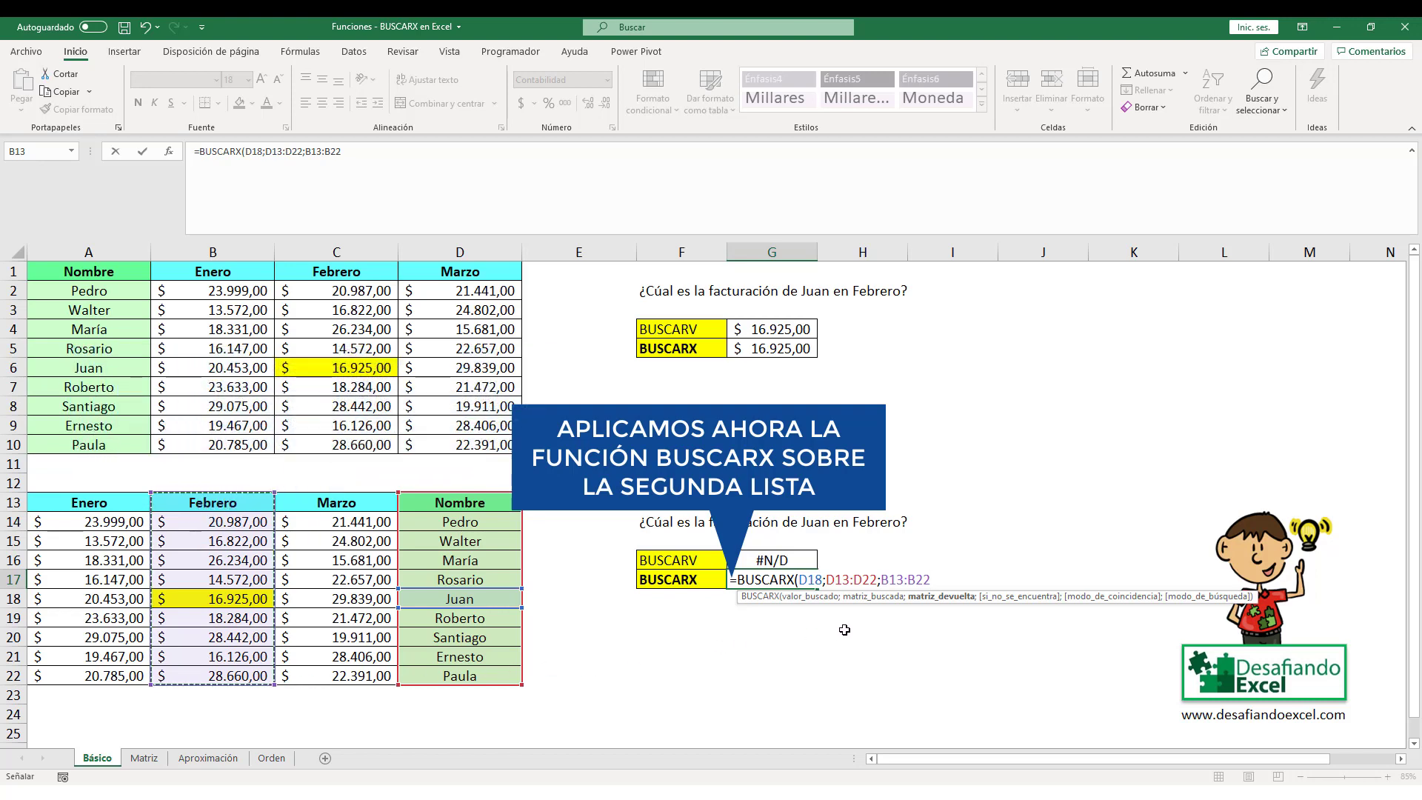
{"action": "type", "text": ")"}
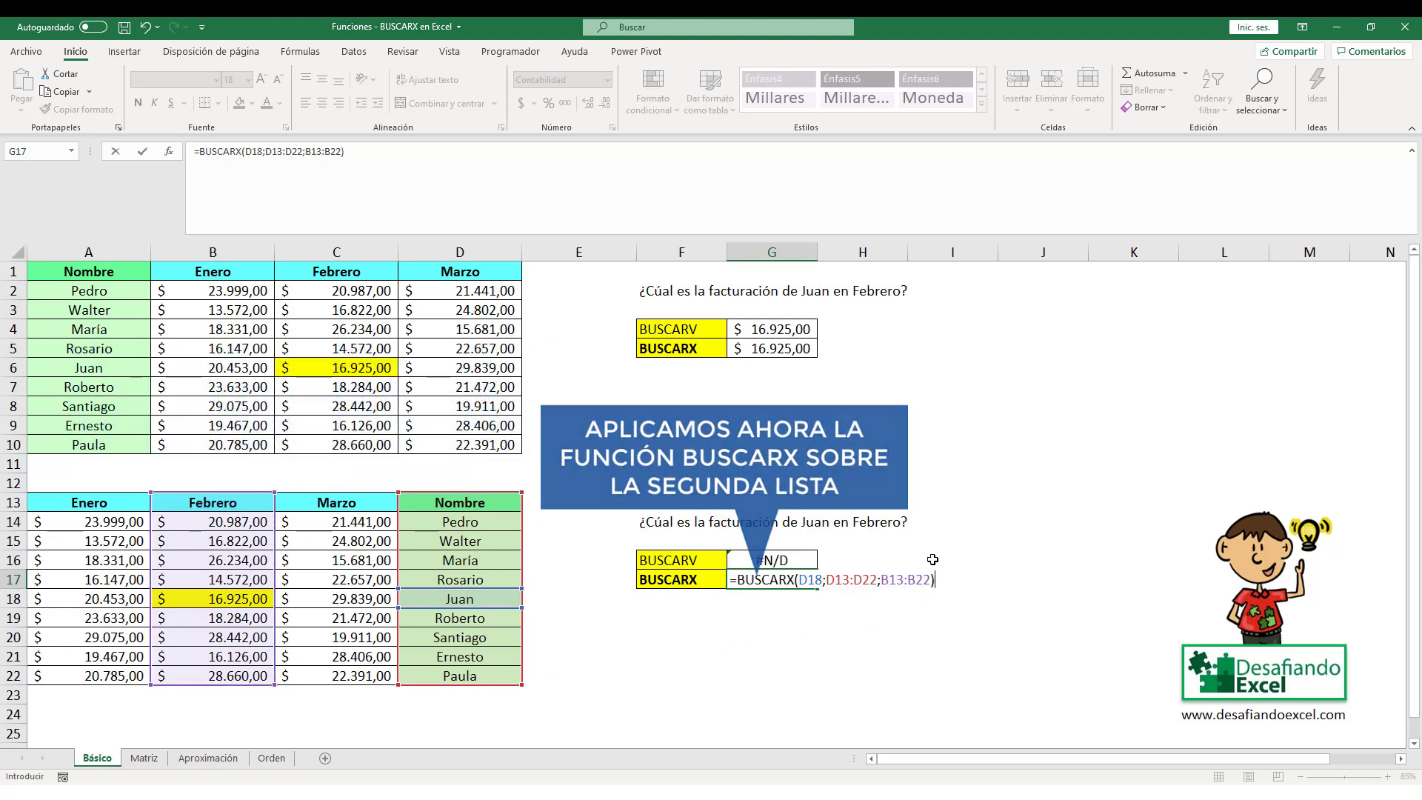
{"action": "key", "text": "ctrl+Return"}
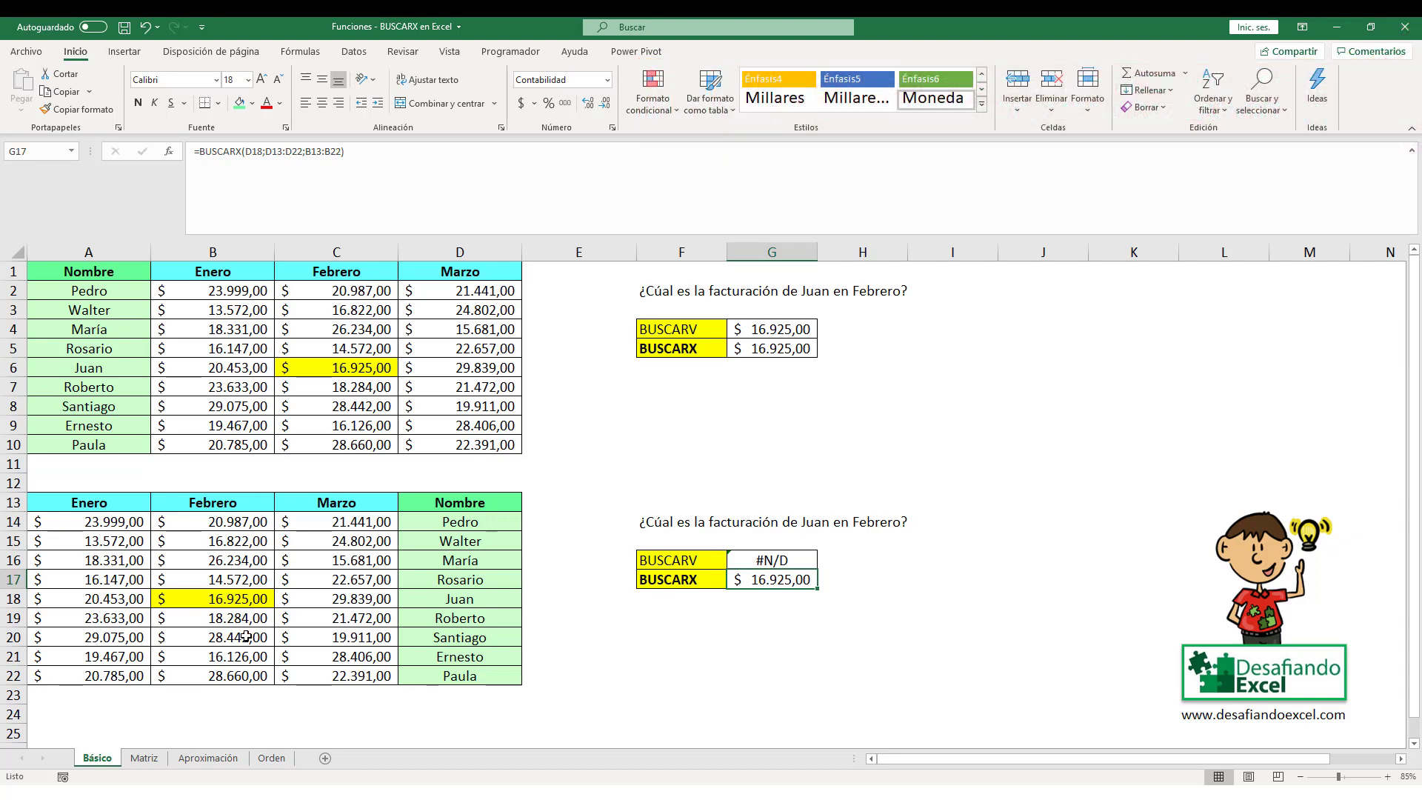
Switch to the Matriz sheet and select cell A2.
{"action": "left_click", "coordinate": [145, 757]}
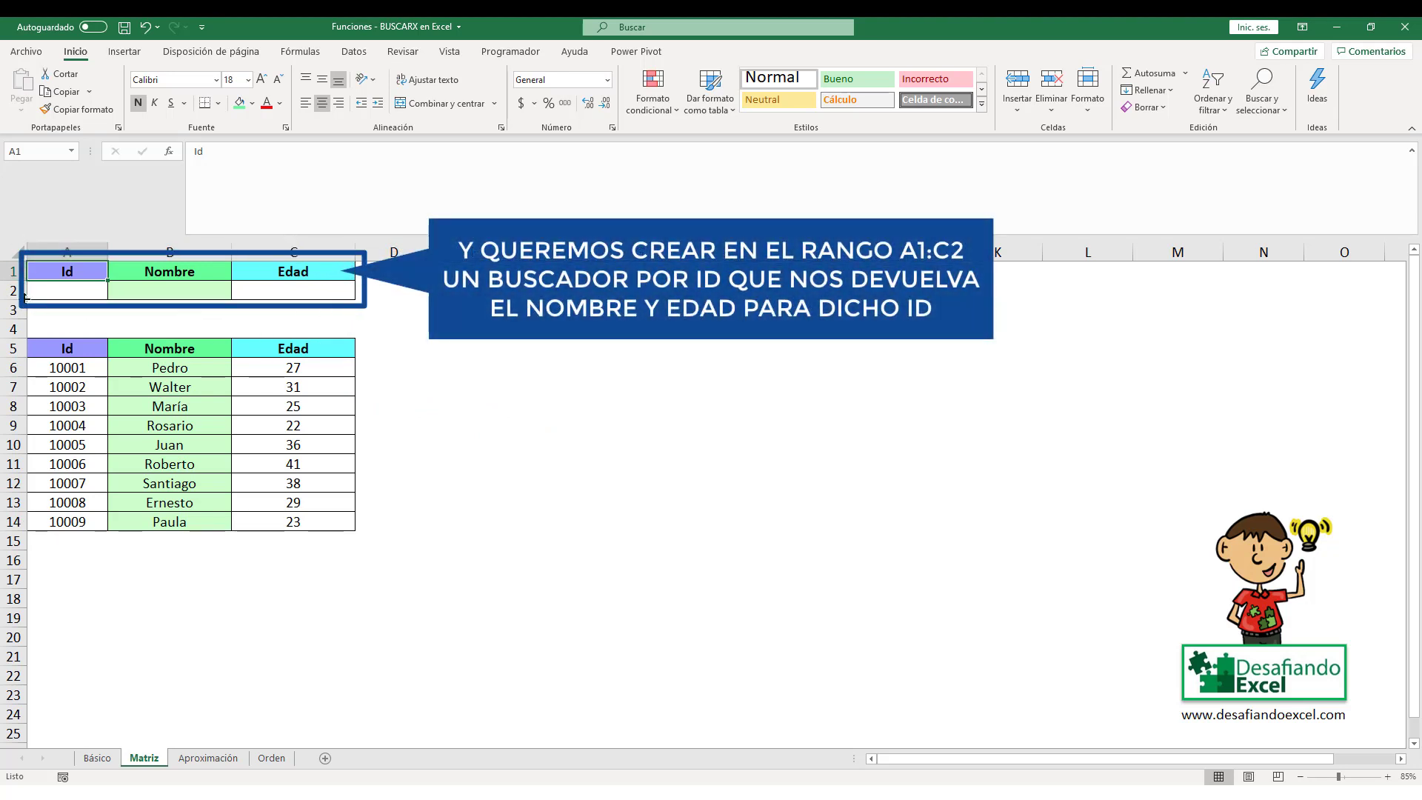
{"action": "left_click", "coordinate": [78, 292]}
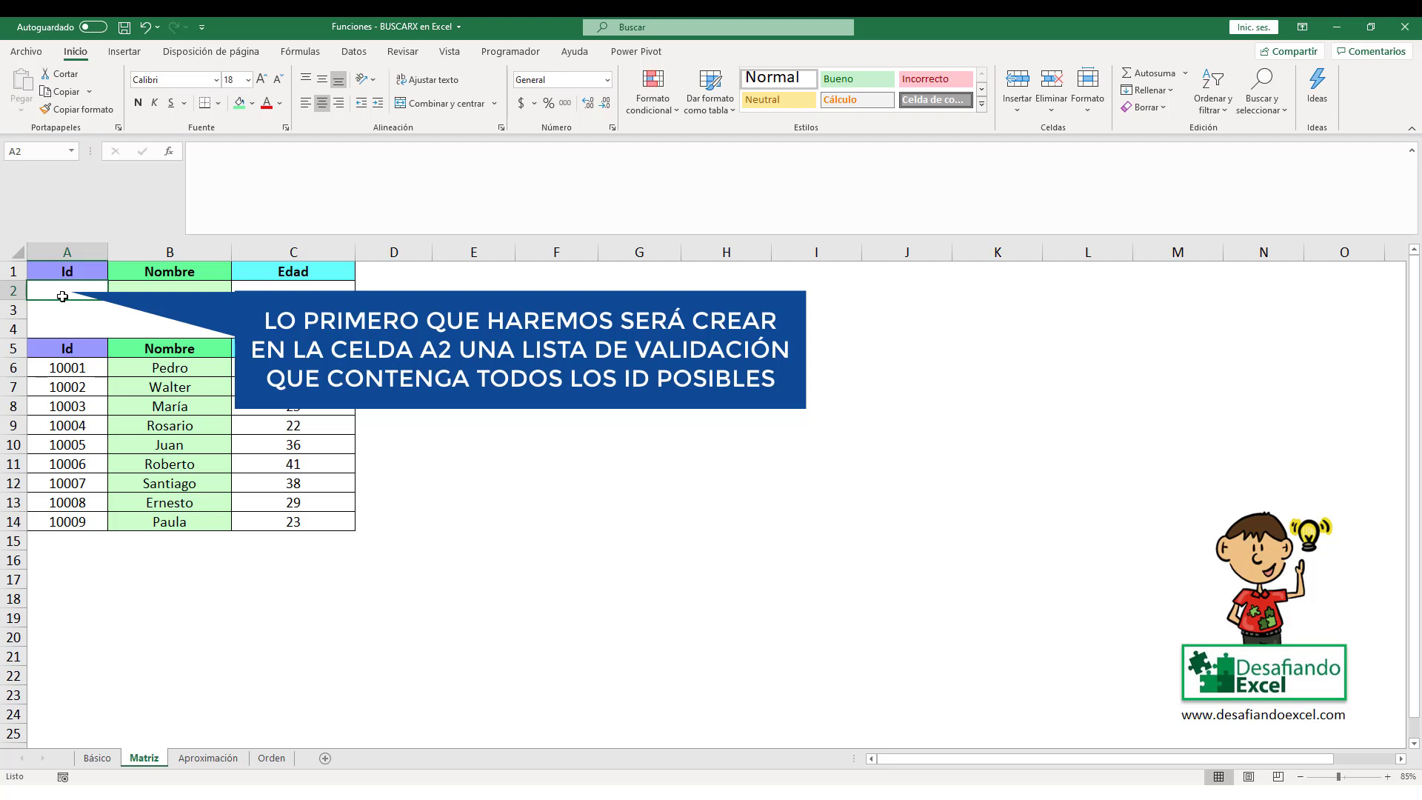
Give A2 a List data validation with source =$A$6:$A$14.
{"action": "left_click", "coordinate": [358, 51]}
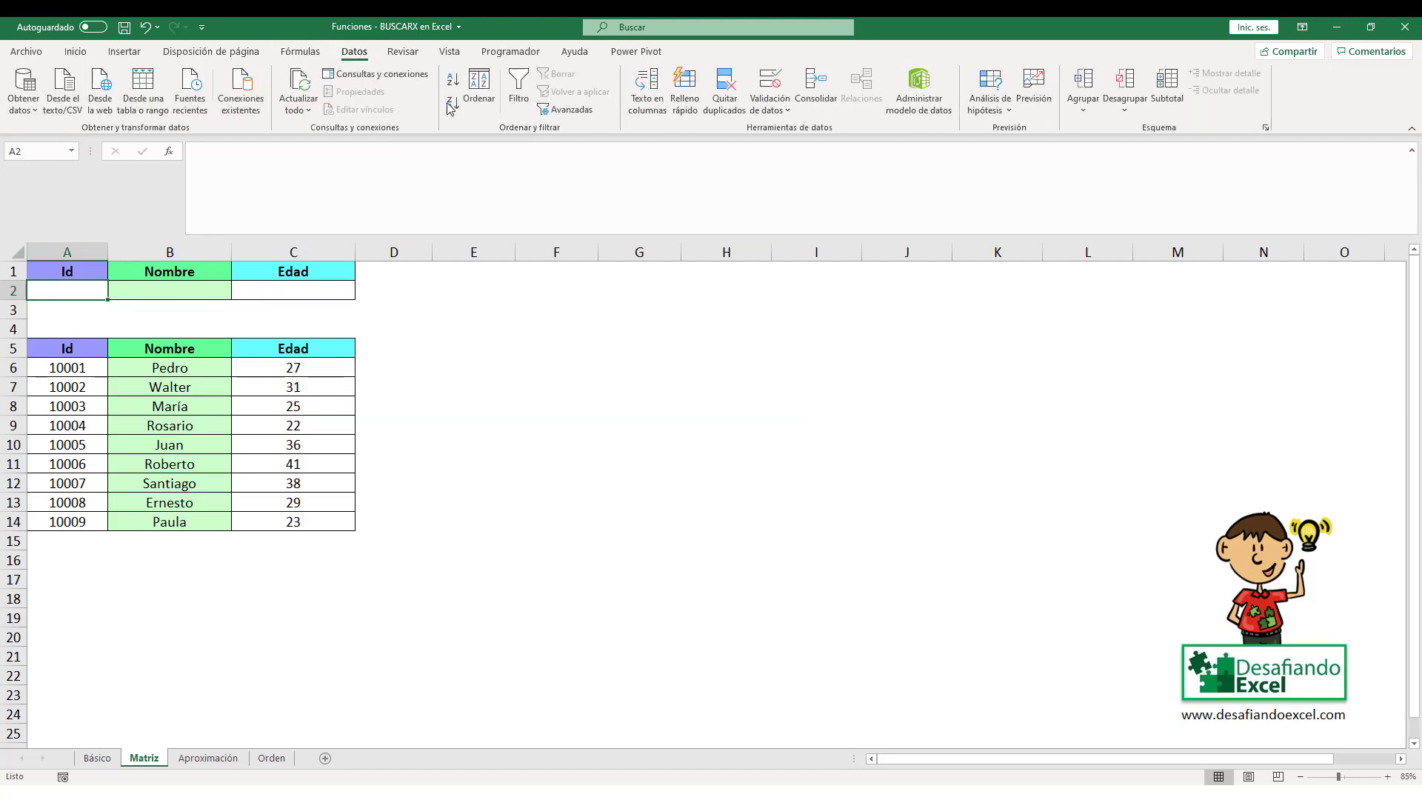
{"action": "left_click", "coordinate": [775, 112]}
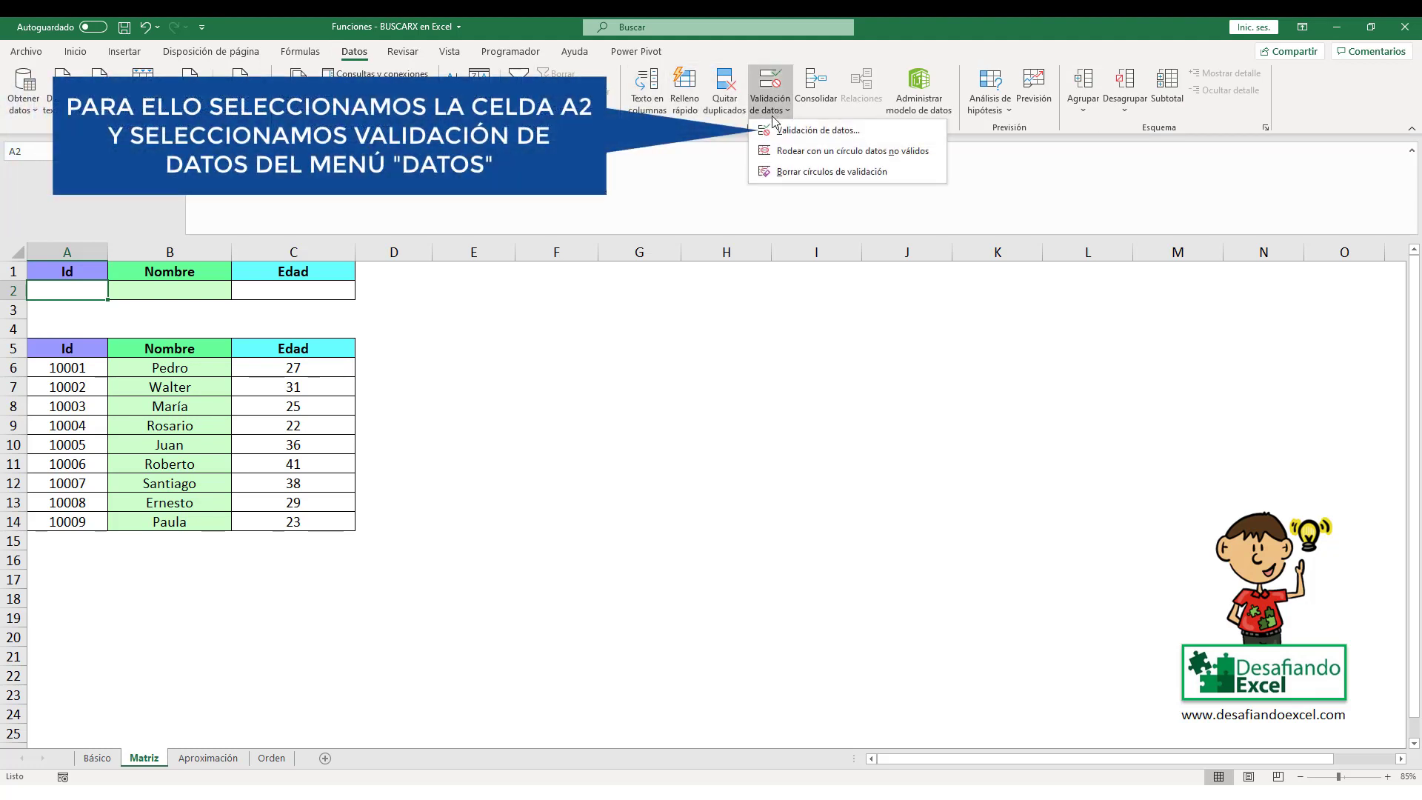
{"action": "left_click", "coordinate": [882, 136]}
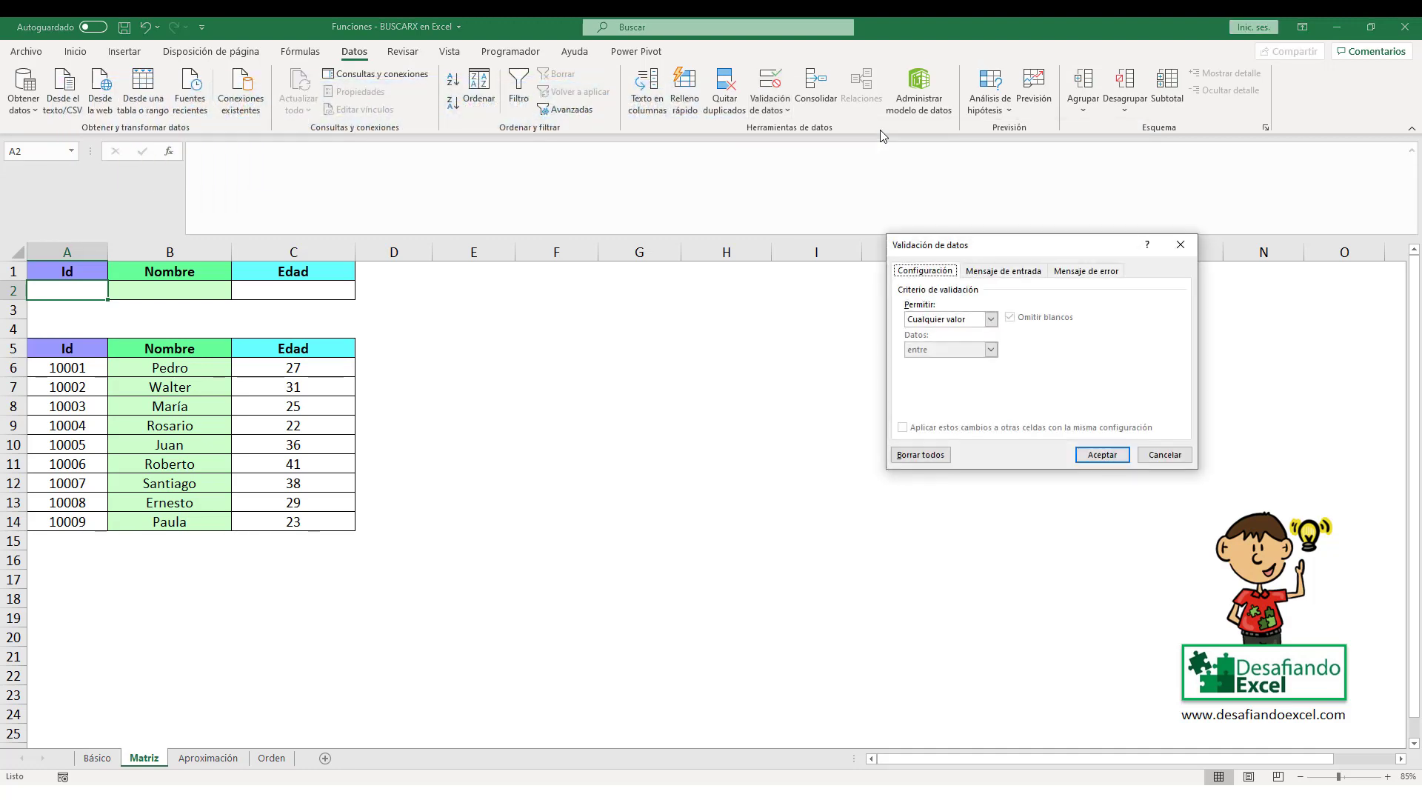
{"action": "left_click", "coordinate": [994, 320]}
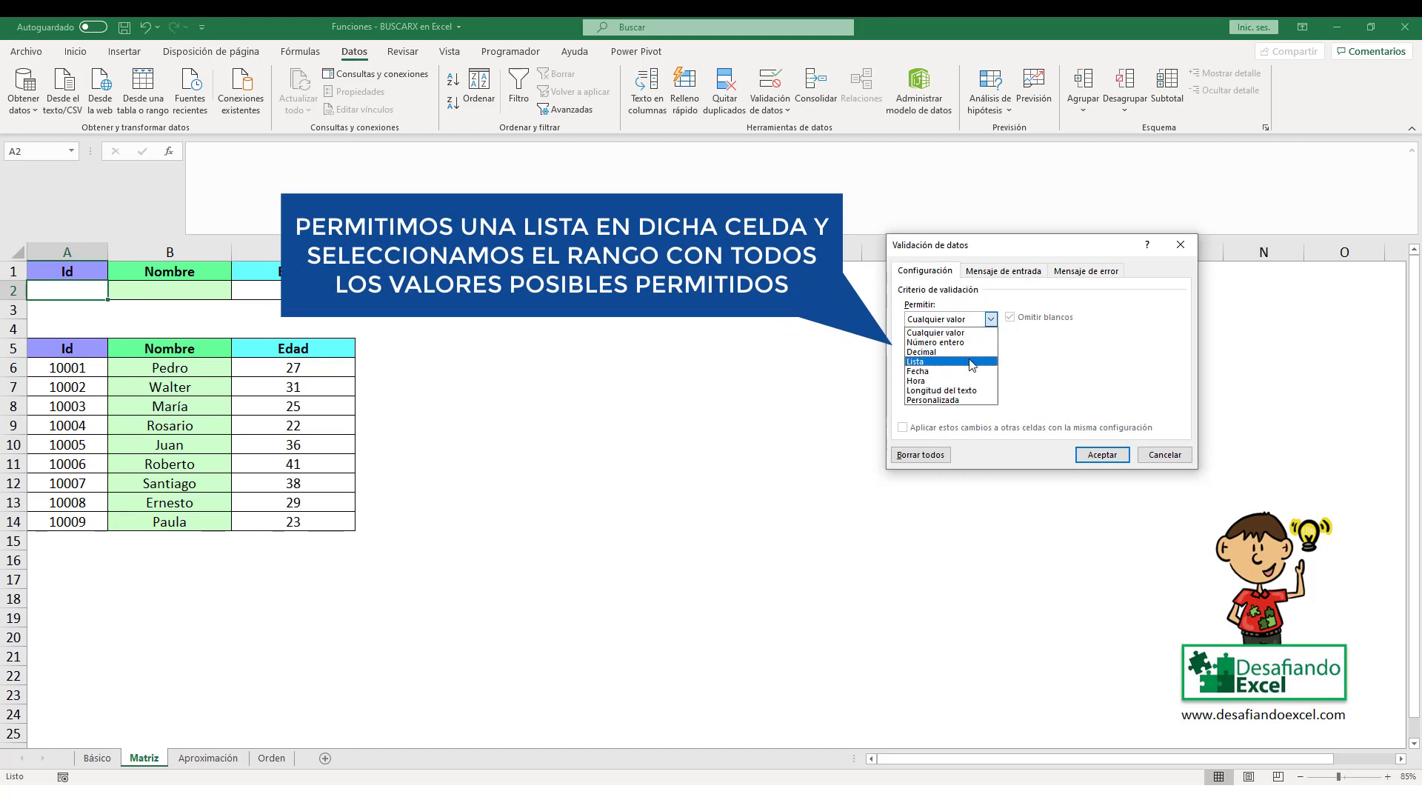
{"action": "left_click", "coordinate": [972, 362]}
{"action": "left_click", "coordinate": [1007, 380]}
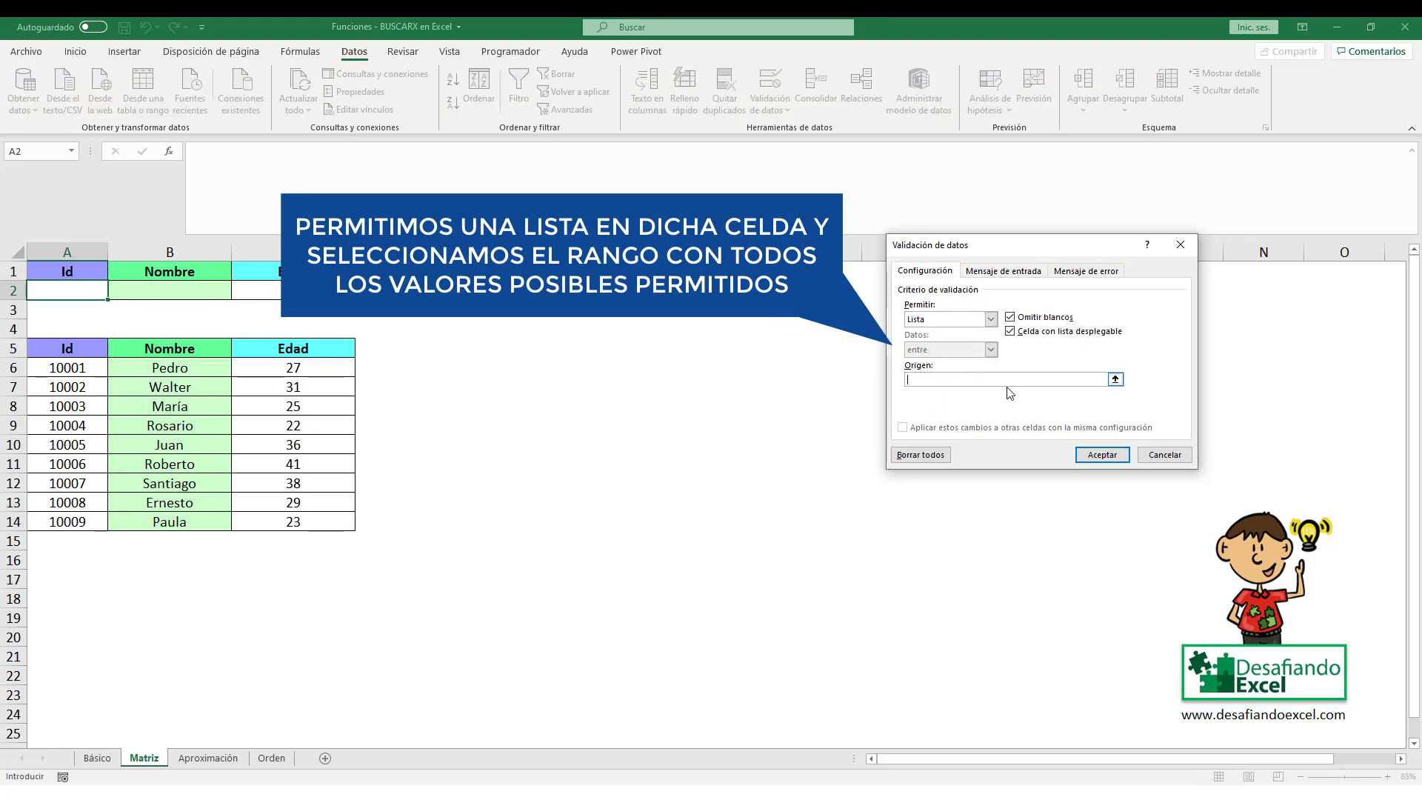
{"action": "left_click", "coordinate": [1115, 380]}
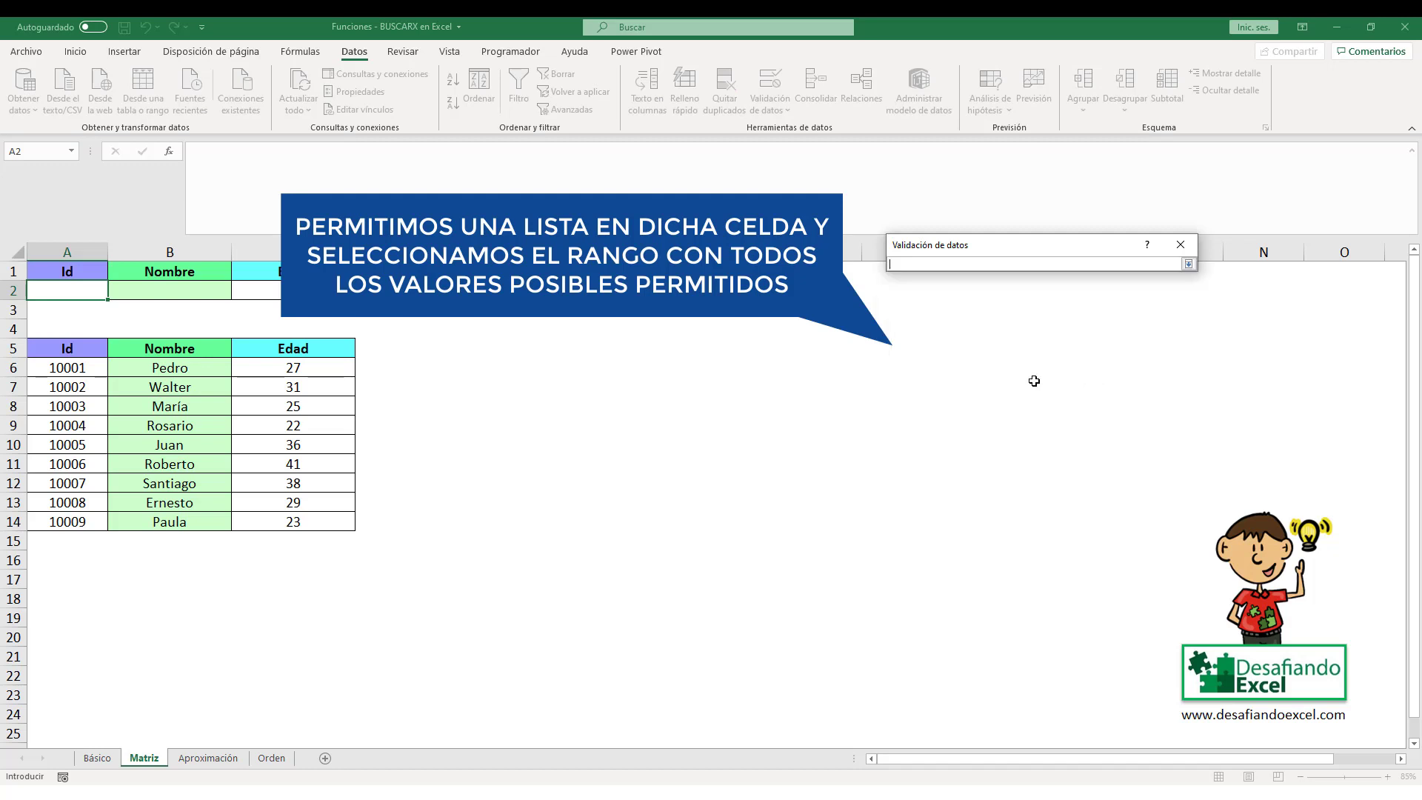
{"action": "left_click_drag", "start_coordinate": [68, 368], "coordinate": [70, 520]}
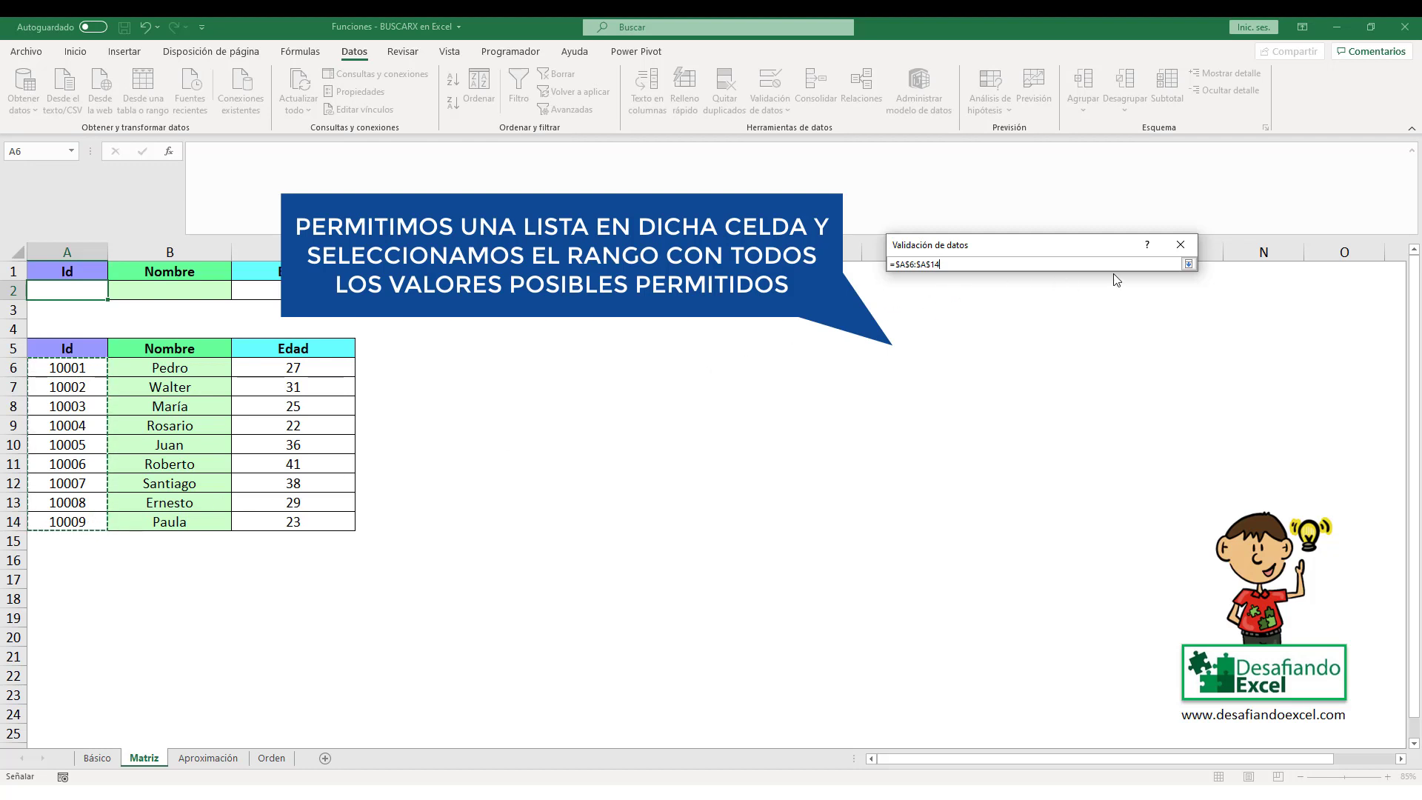
{"action": "left_click", "coordinate": [1189, 264]}
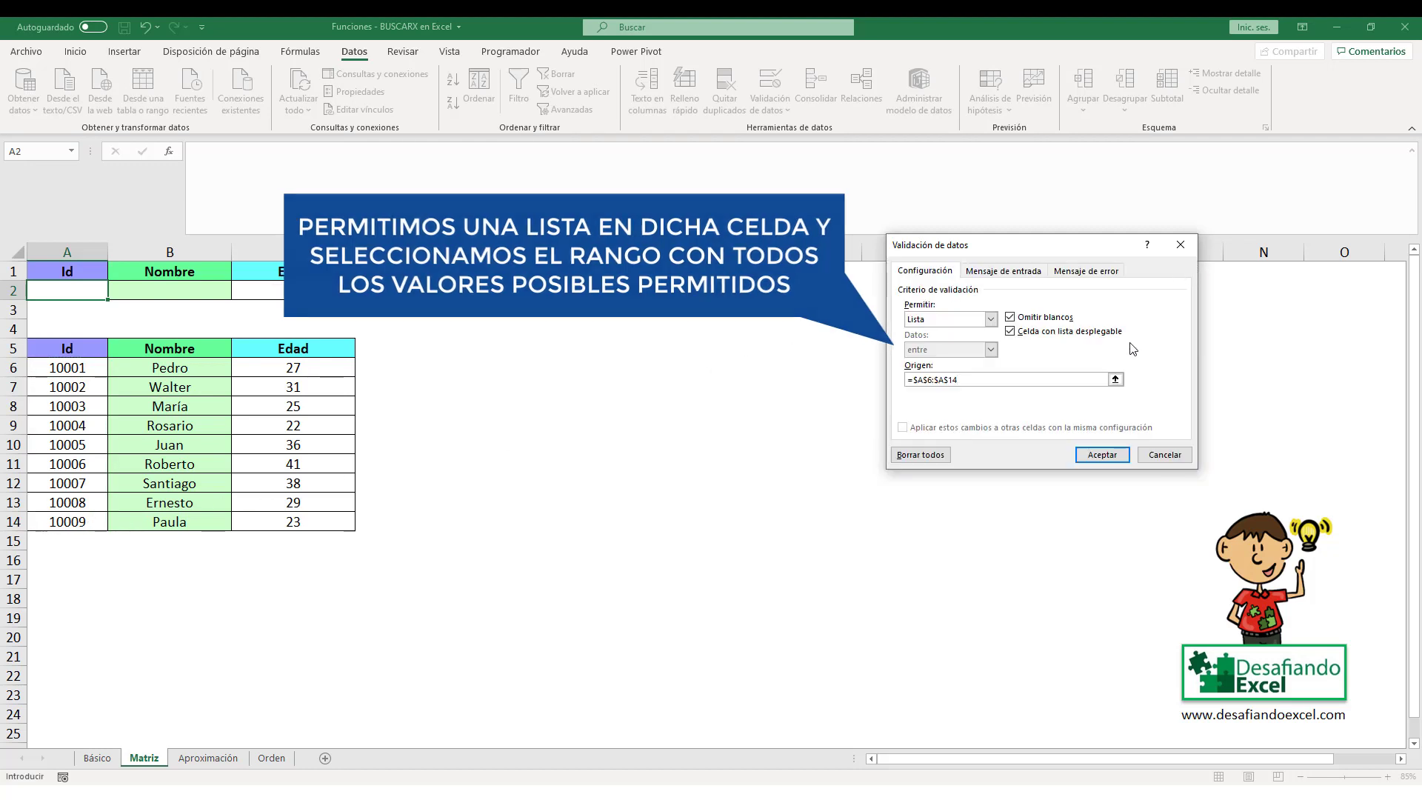
{"action": "left_click", "coordinate": [1100, 455]}
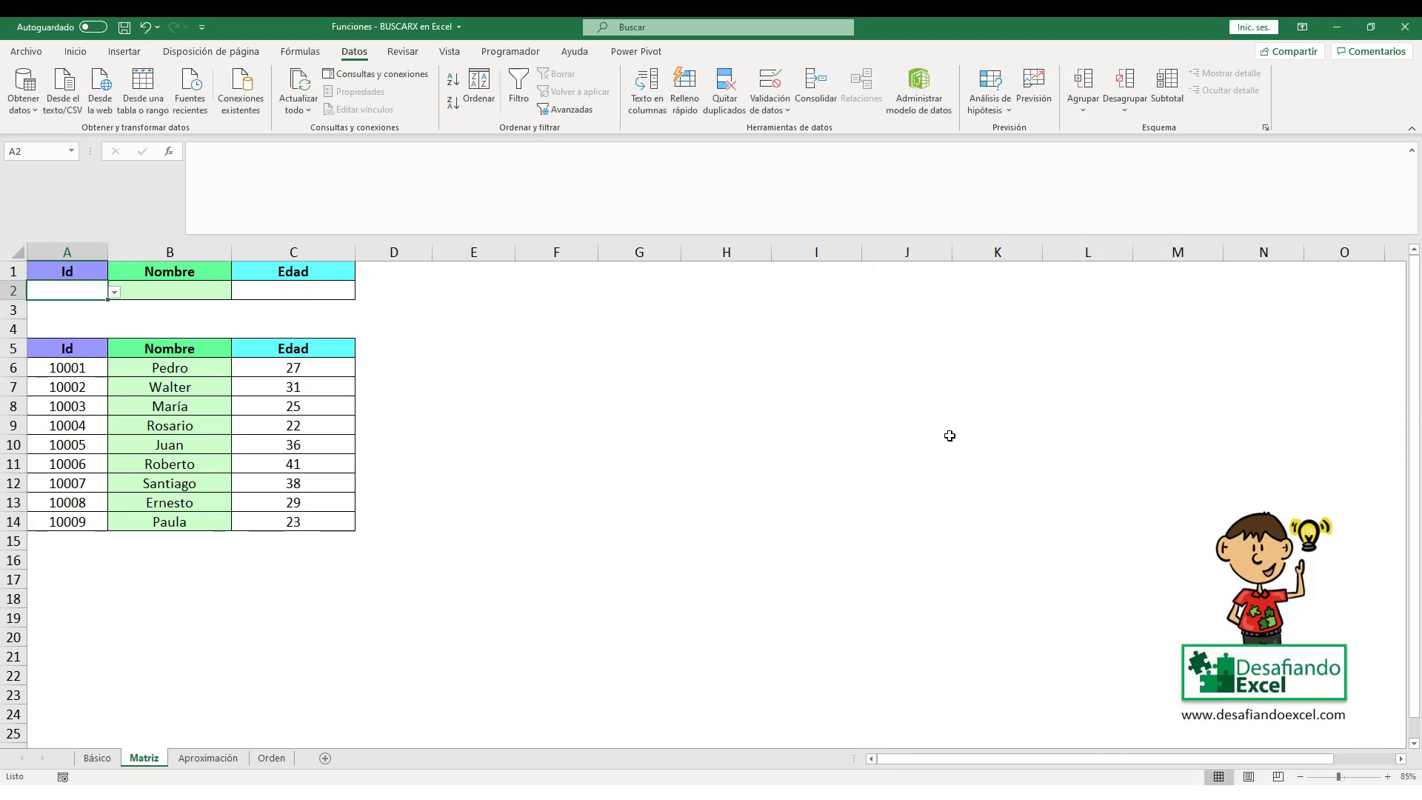
Choose Id 10005 in A2 from its dropdown list.
{"action": "left_click", "coordinate": [114, 292]}
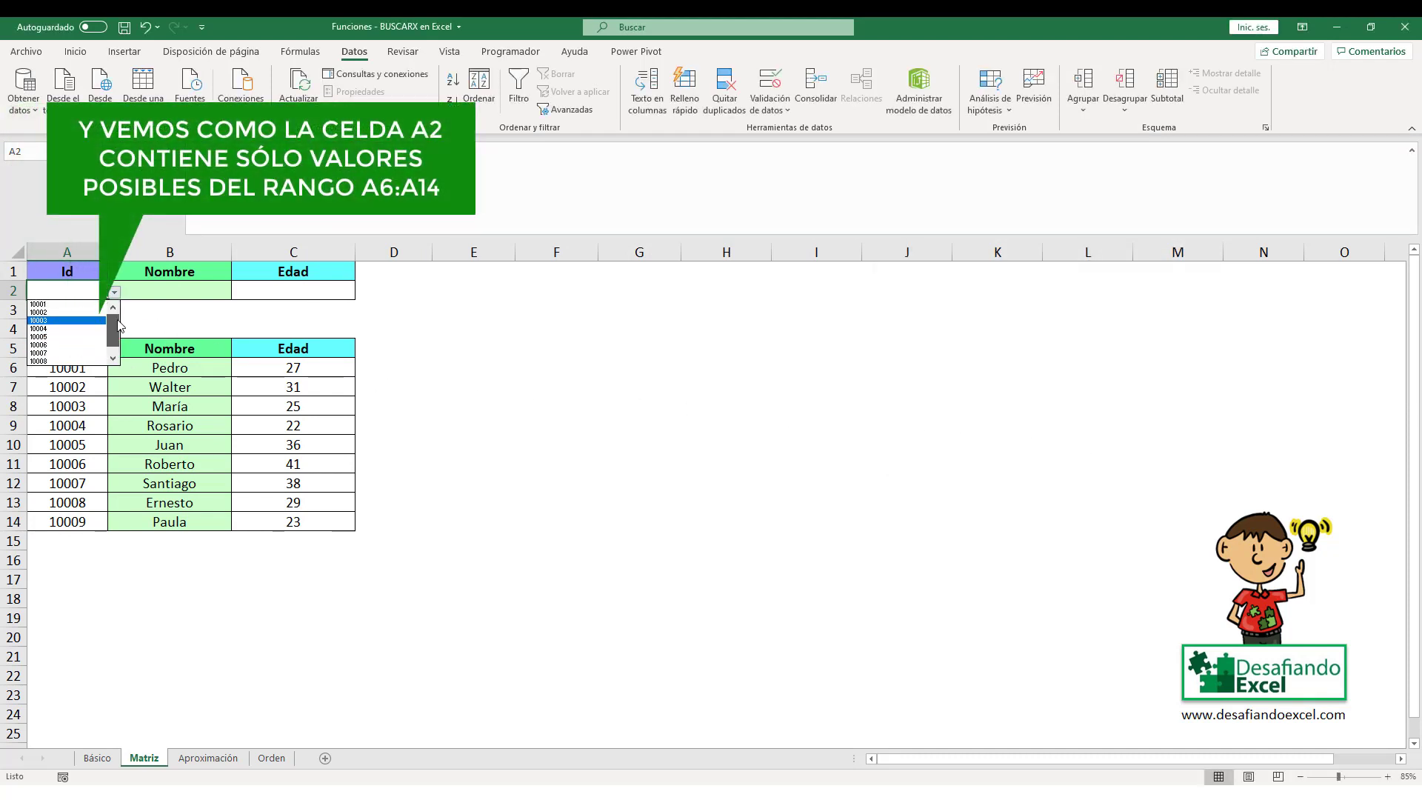
{"action": "left_click", "coordinate": [62, 337]}
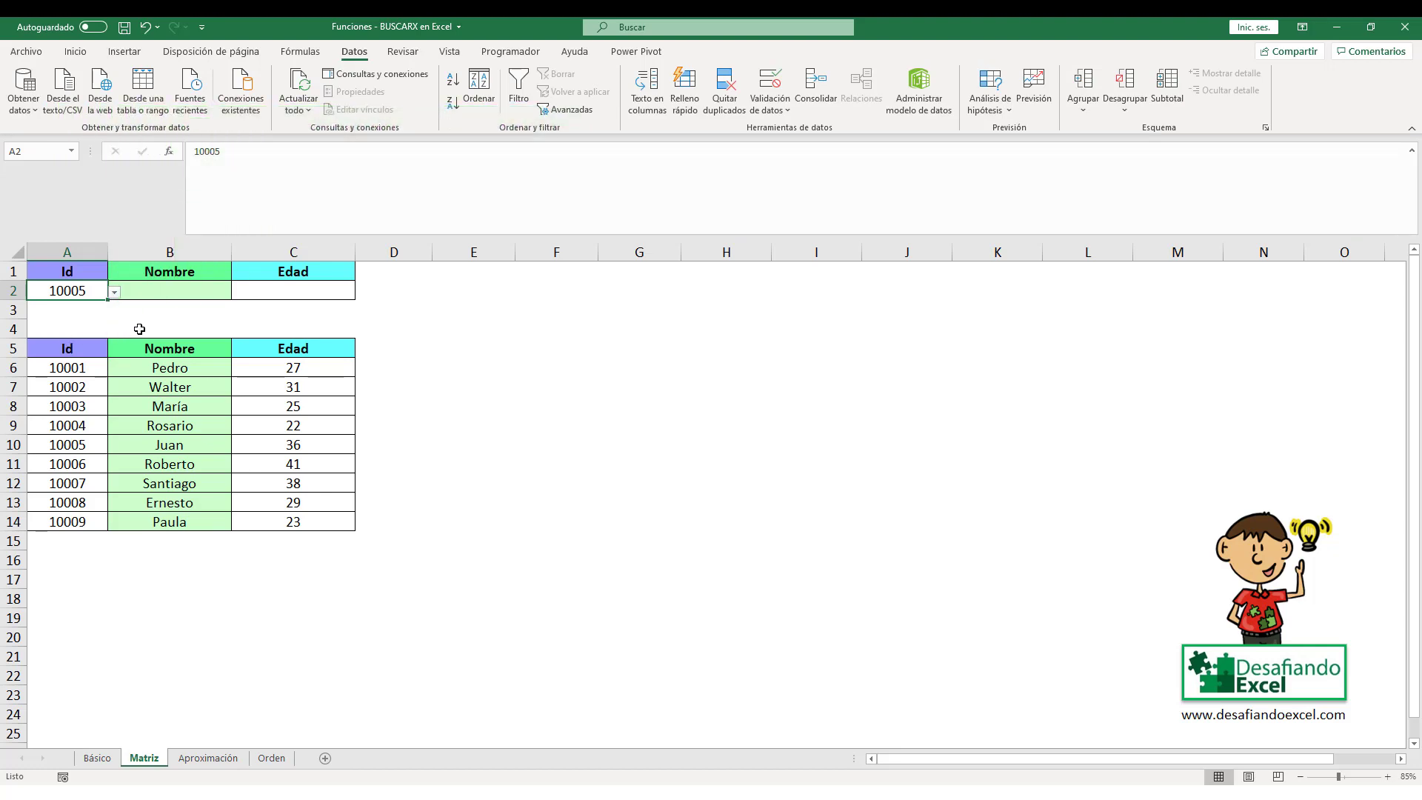
{"action": "left_click", "coordinate": [175, 290]}
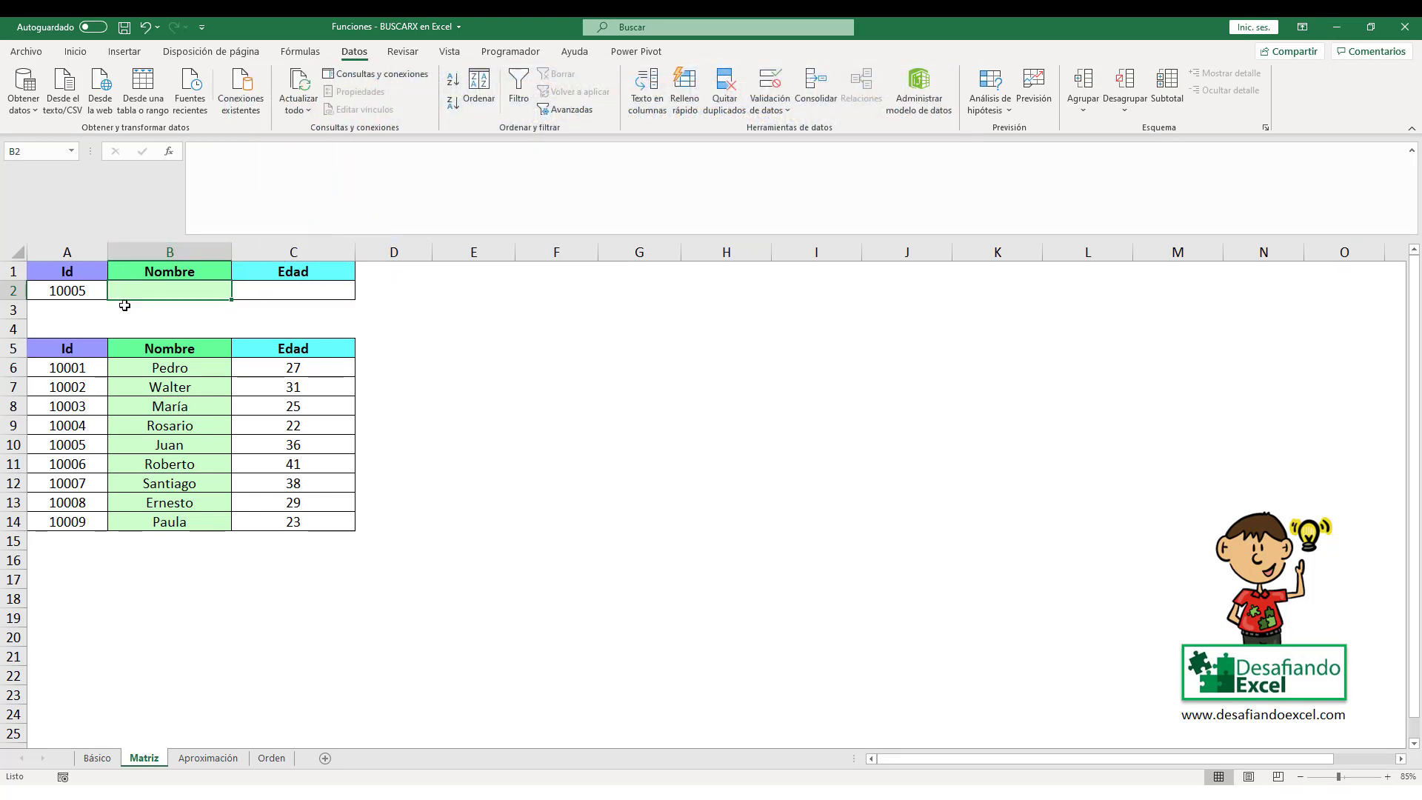
Enter =BUSCARX(A2;A5:A14;B5:C14) in B2, spilling Juan and 36 for Id 10005.
{"action": "double_click", "coordinate": [183, 290]}
{"action": "type", "text": "="}
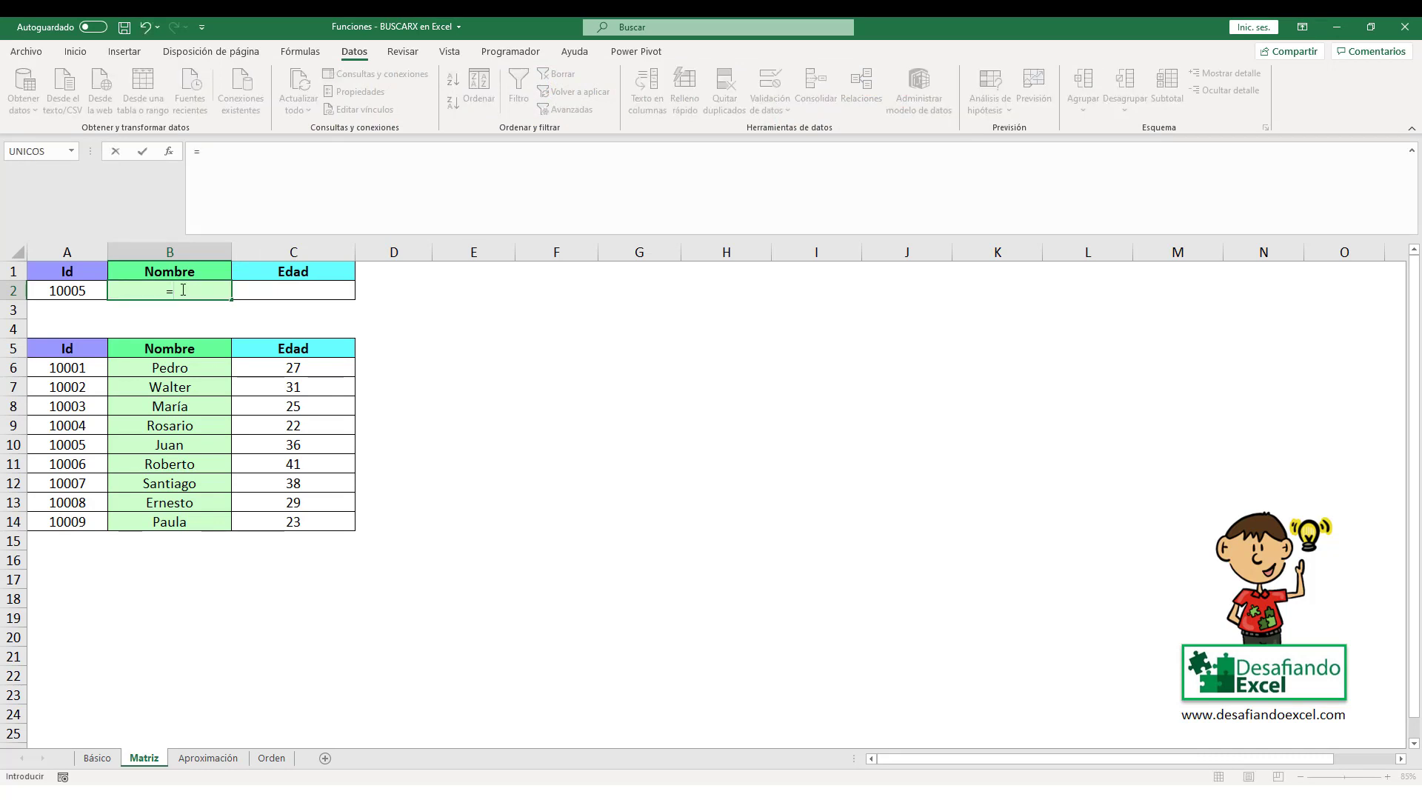
{"action": "type", "text": "BUSCARX"}
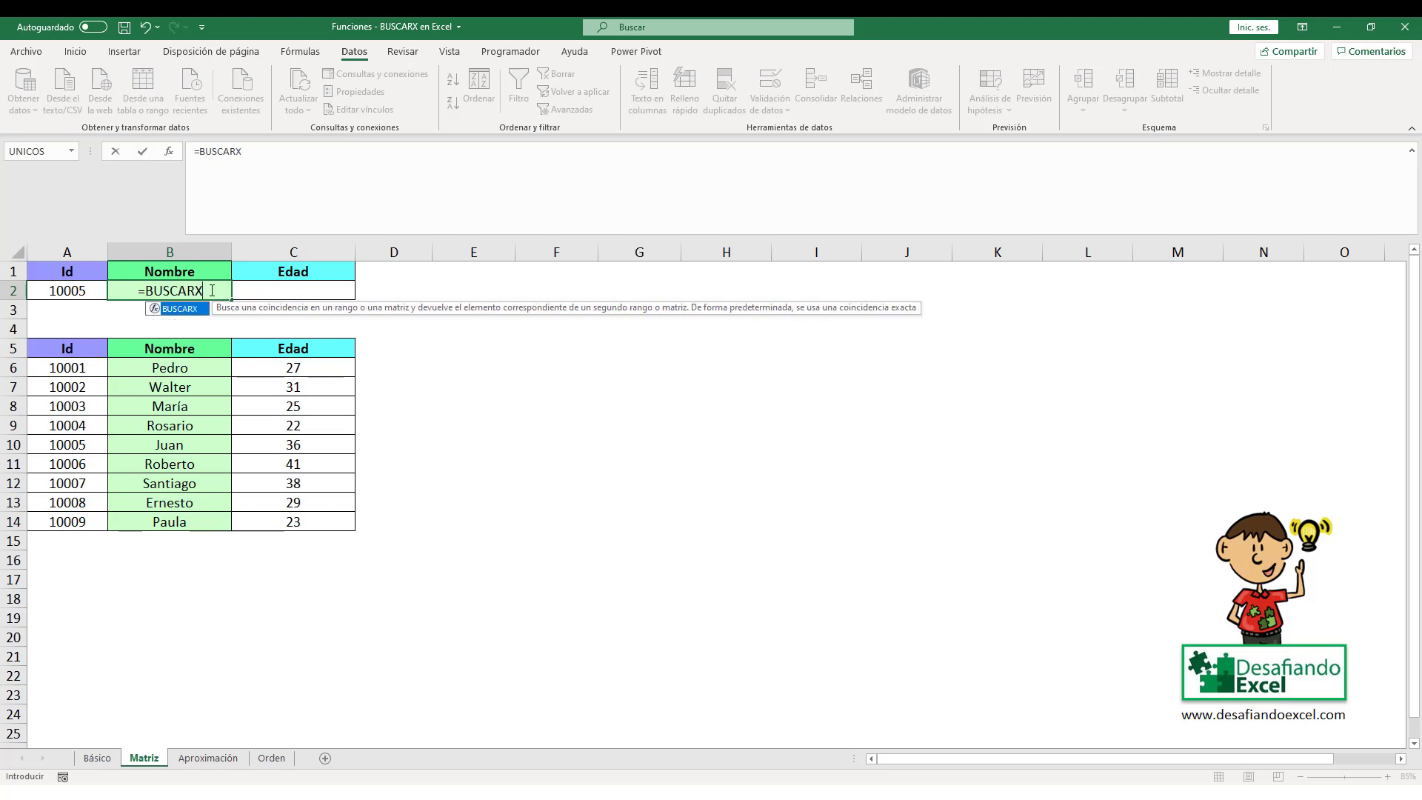
{"action": "type", "text": "("}
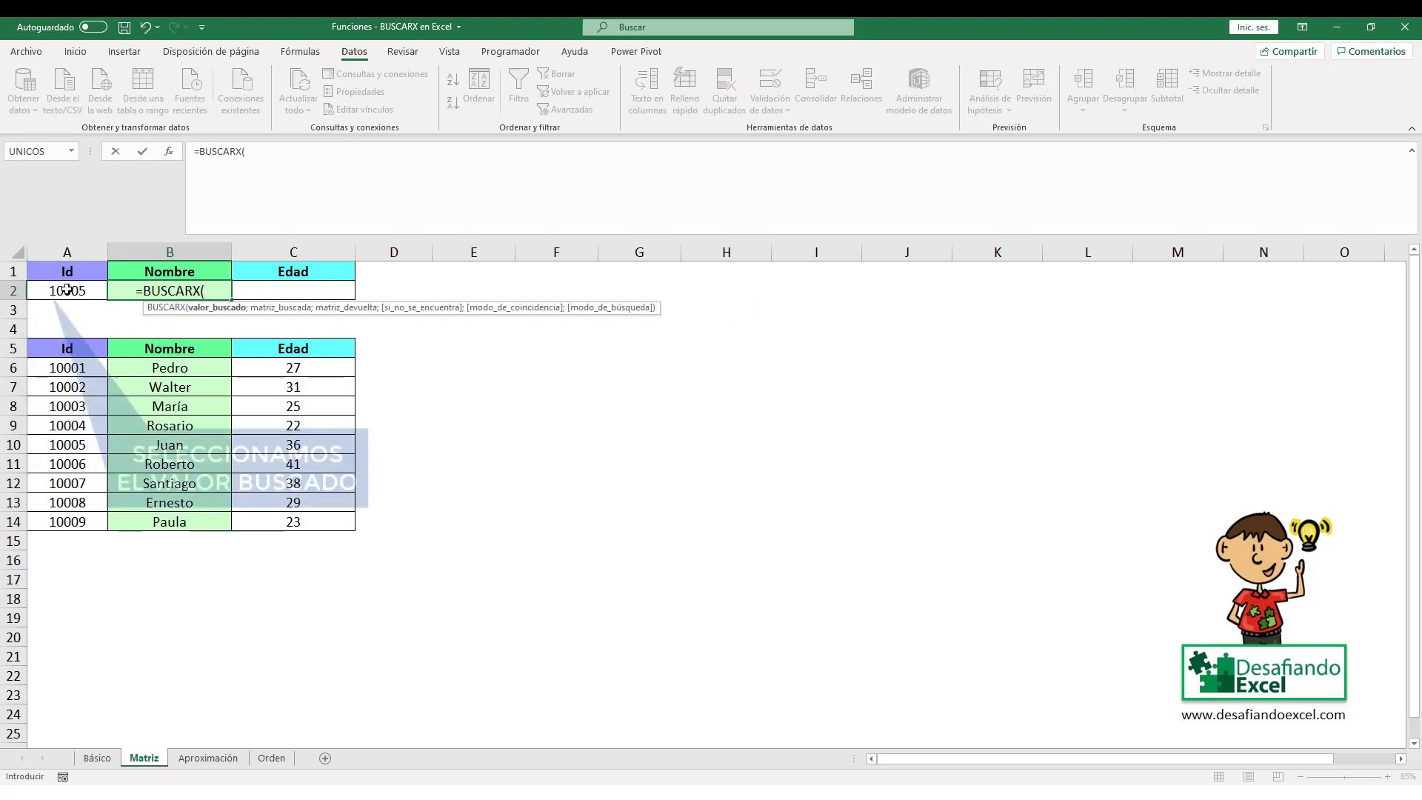
{"action": "left_click", "coordinate": [63, 291]}
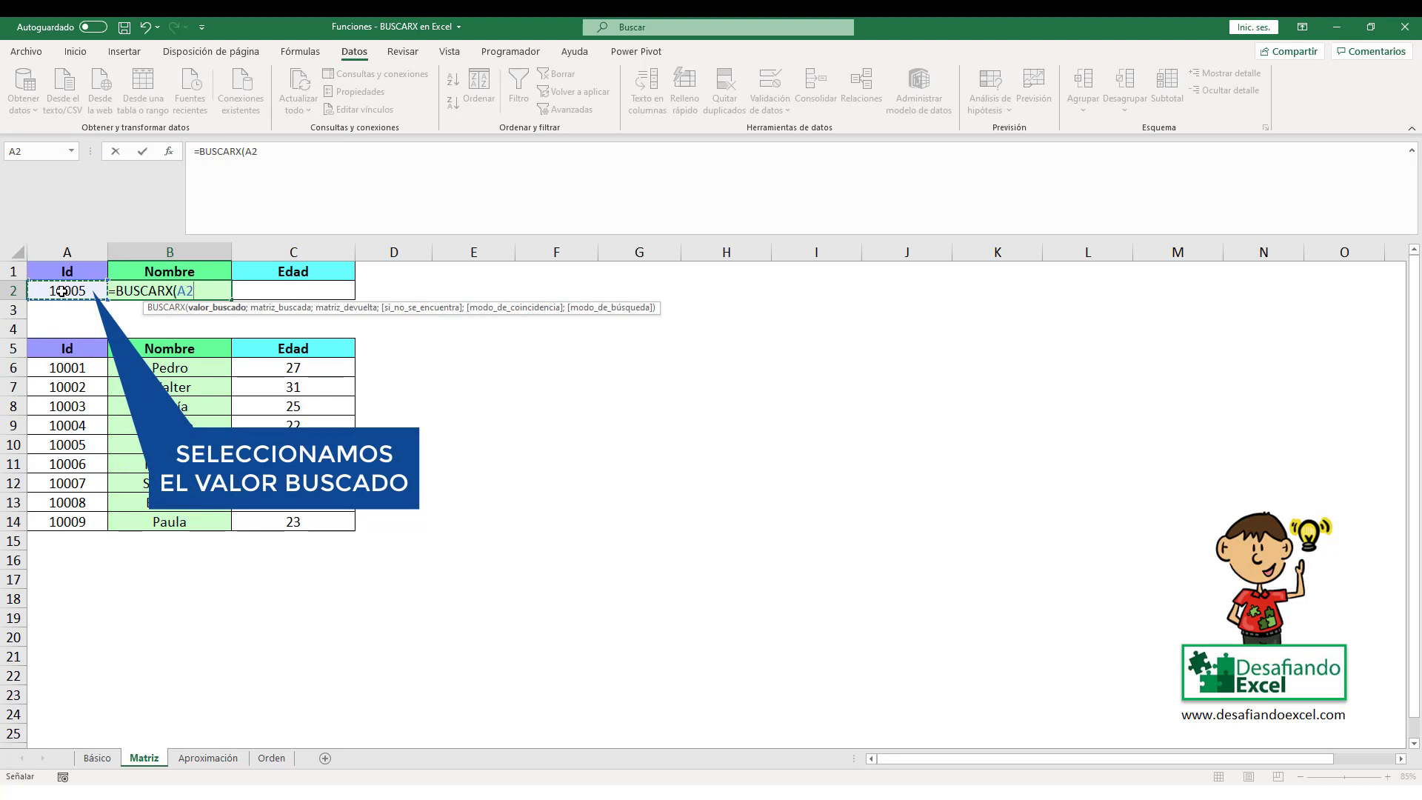
{"action": "type", "text": ";"}
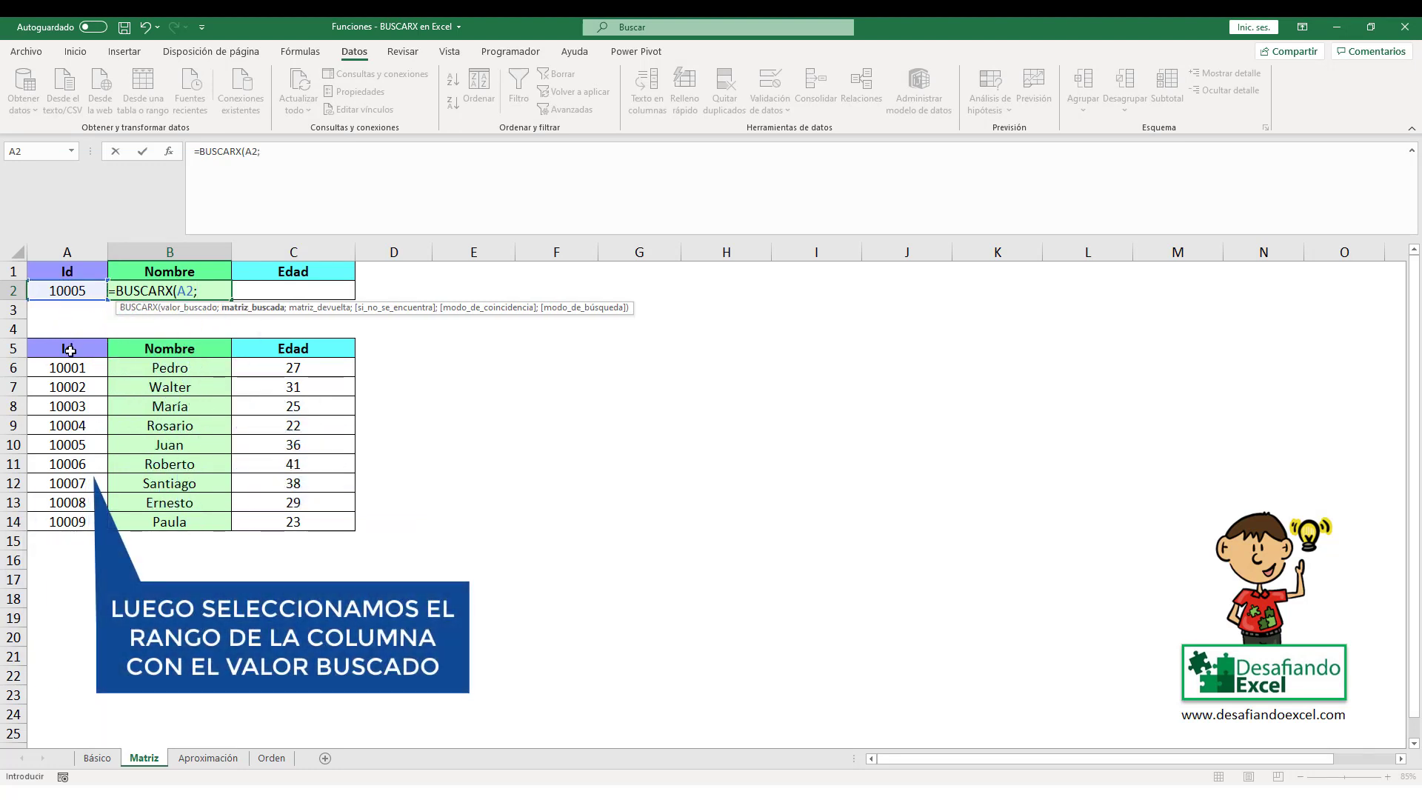
{"action": "left_click_drag", "start_coordinate": [69, 351], "coordinate": [65, 523]}
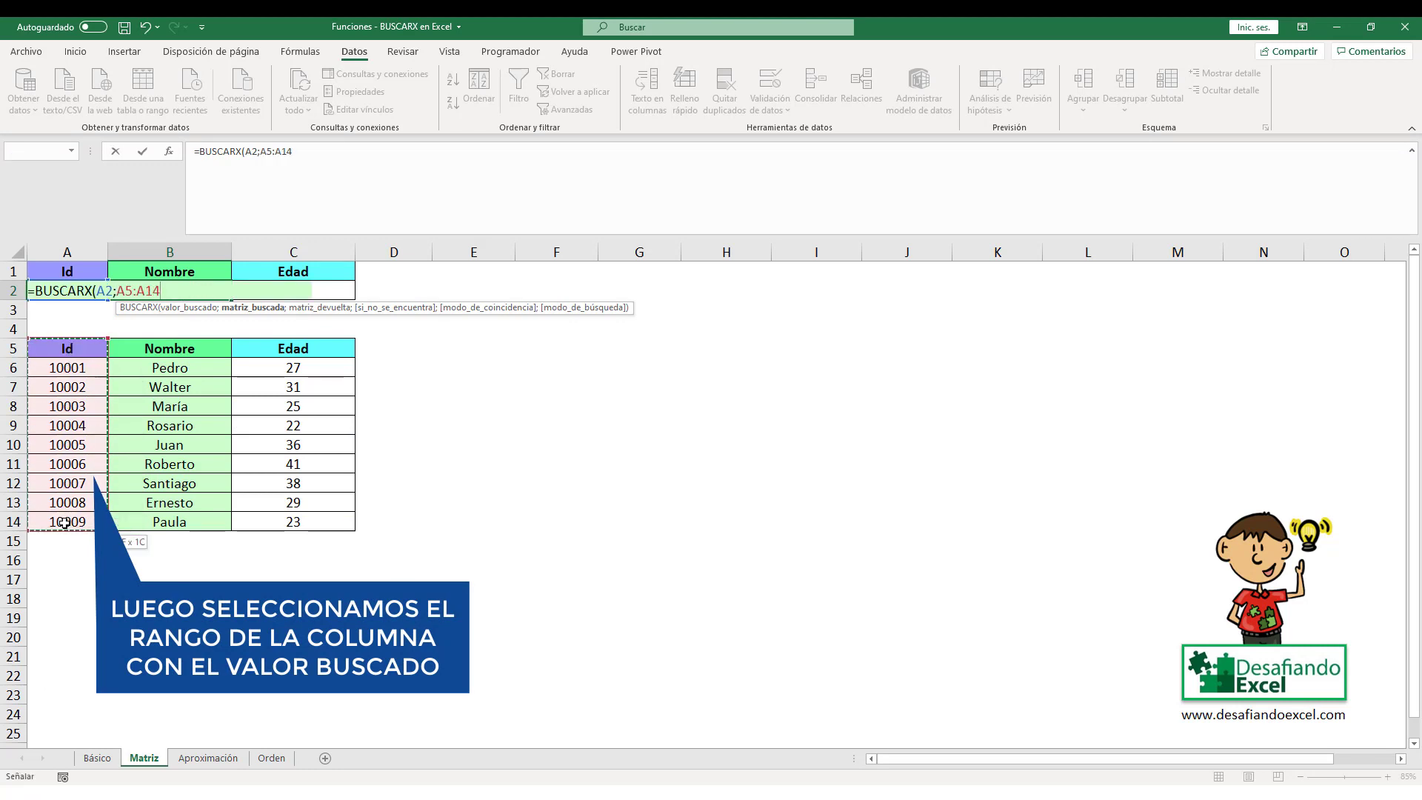
{"action": "type", "text": ";"}
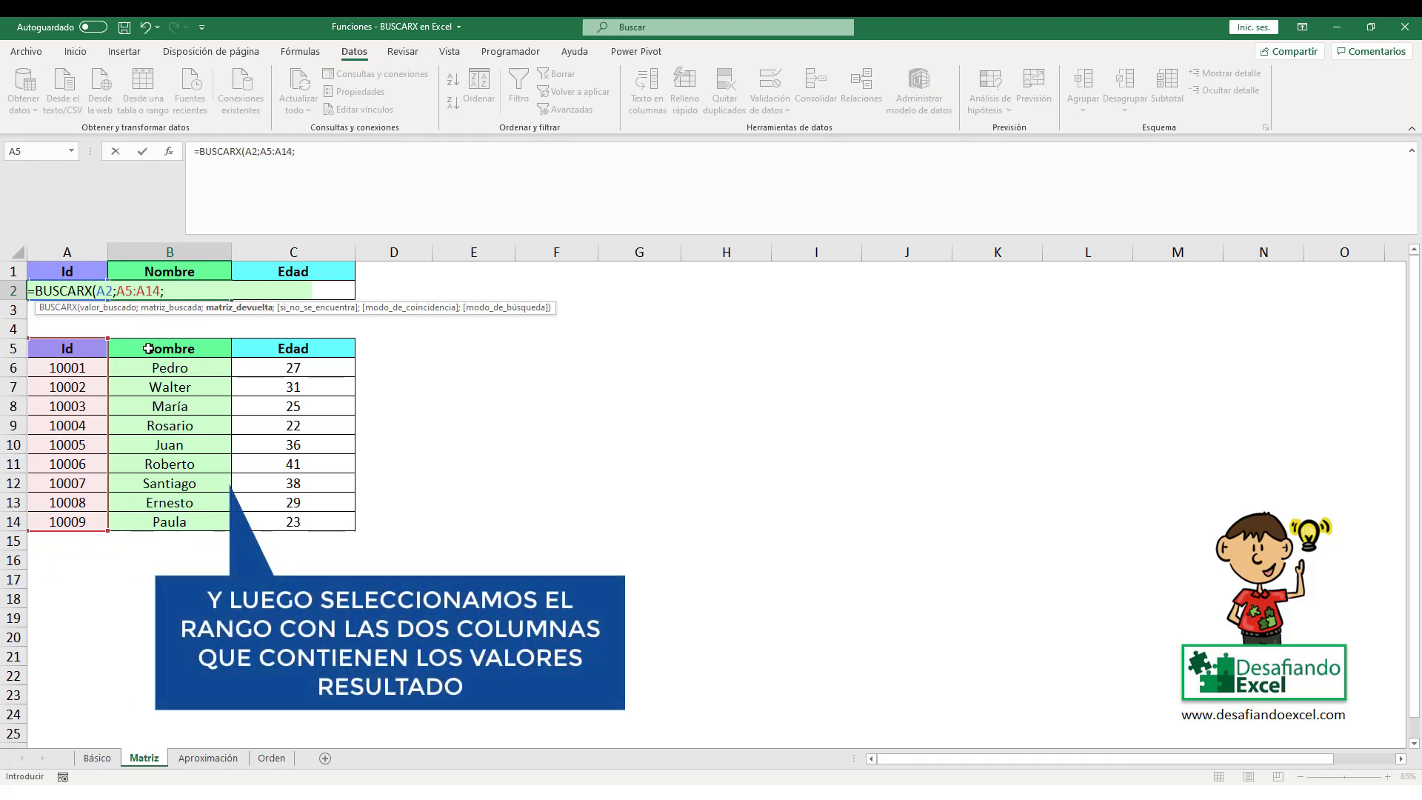
{"action": "left_click_drag", "start_coordinate": [148, 348], "coordinate": [279, 520]}
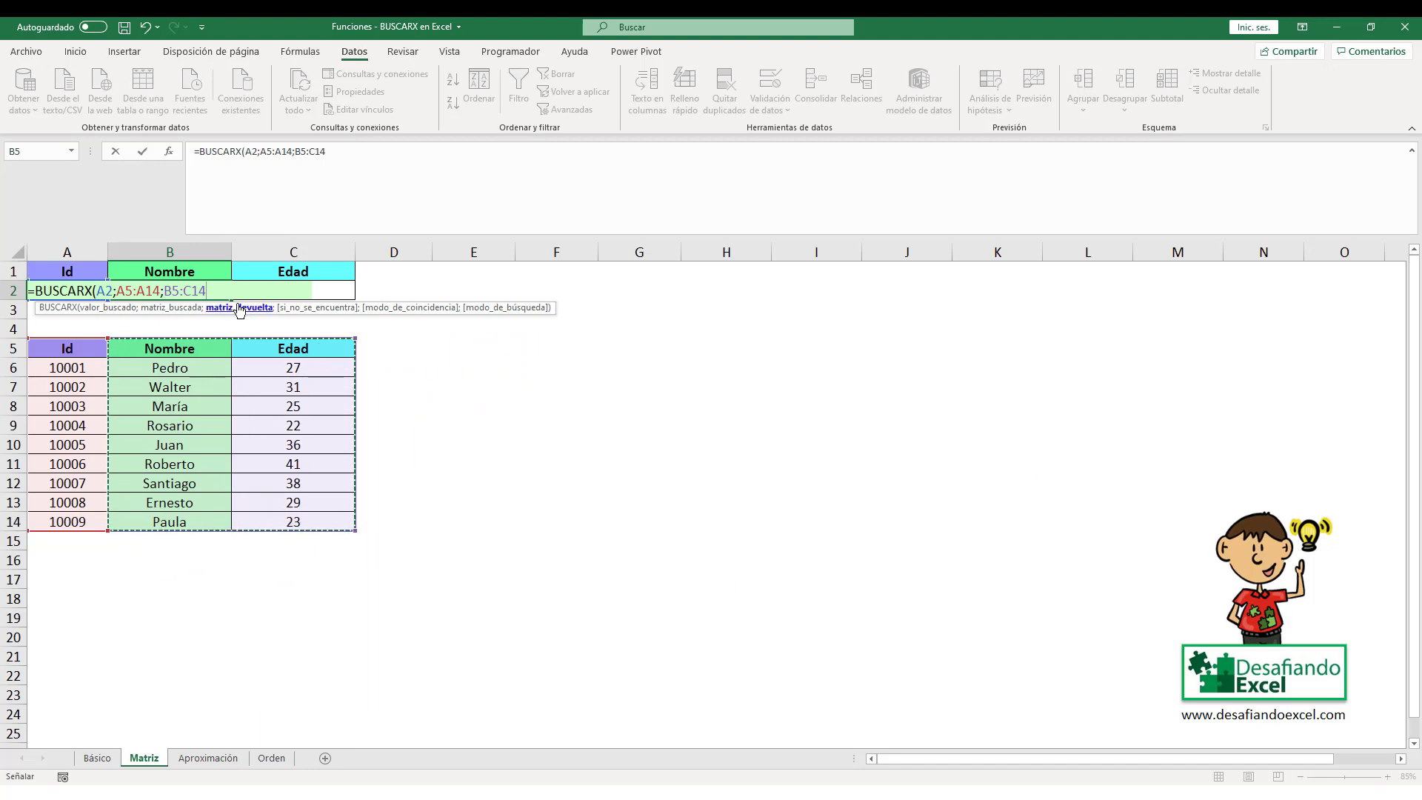
{"action": "key", "text": "Return"}
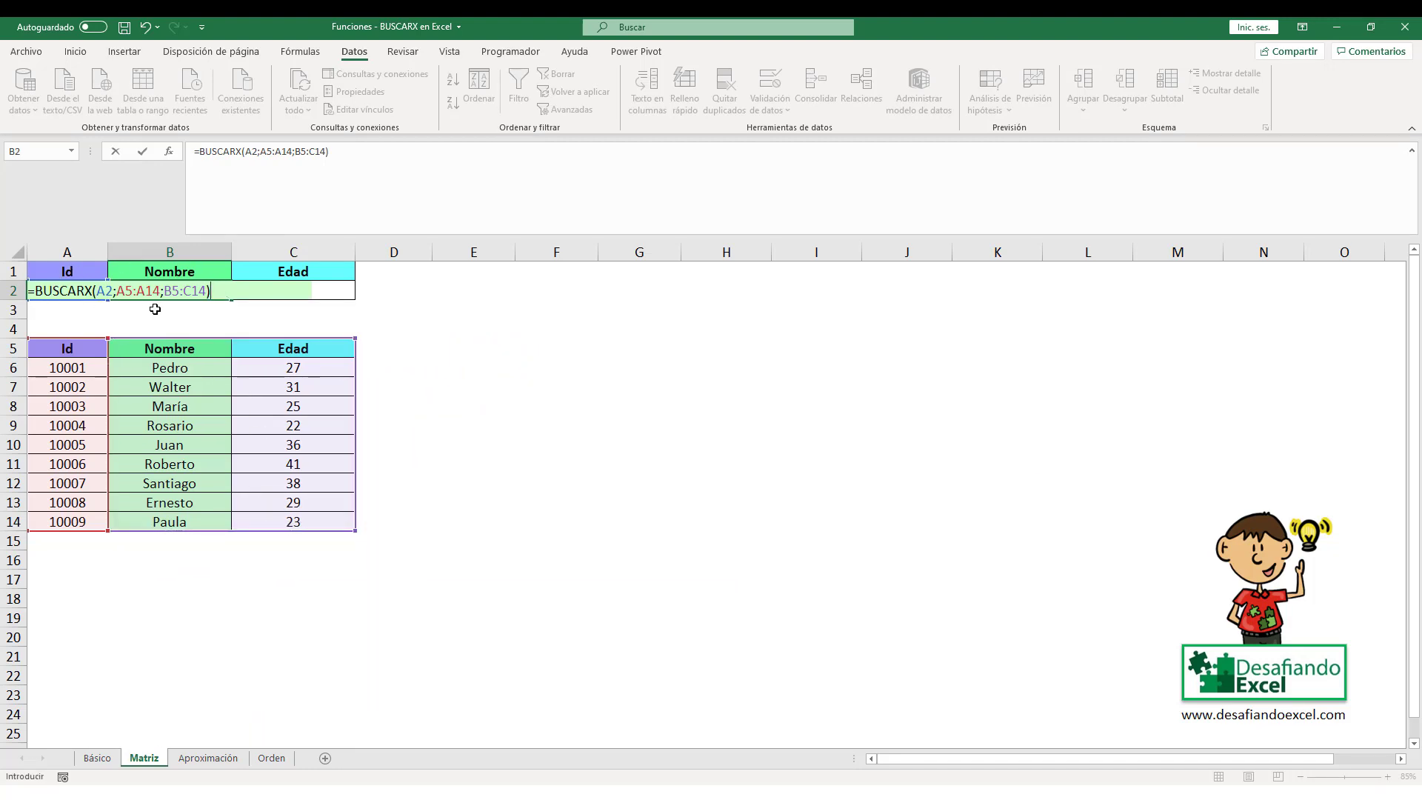
{"action": "left_click", "coordinate": [160, 294]}
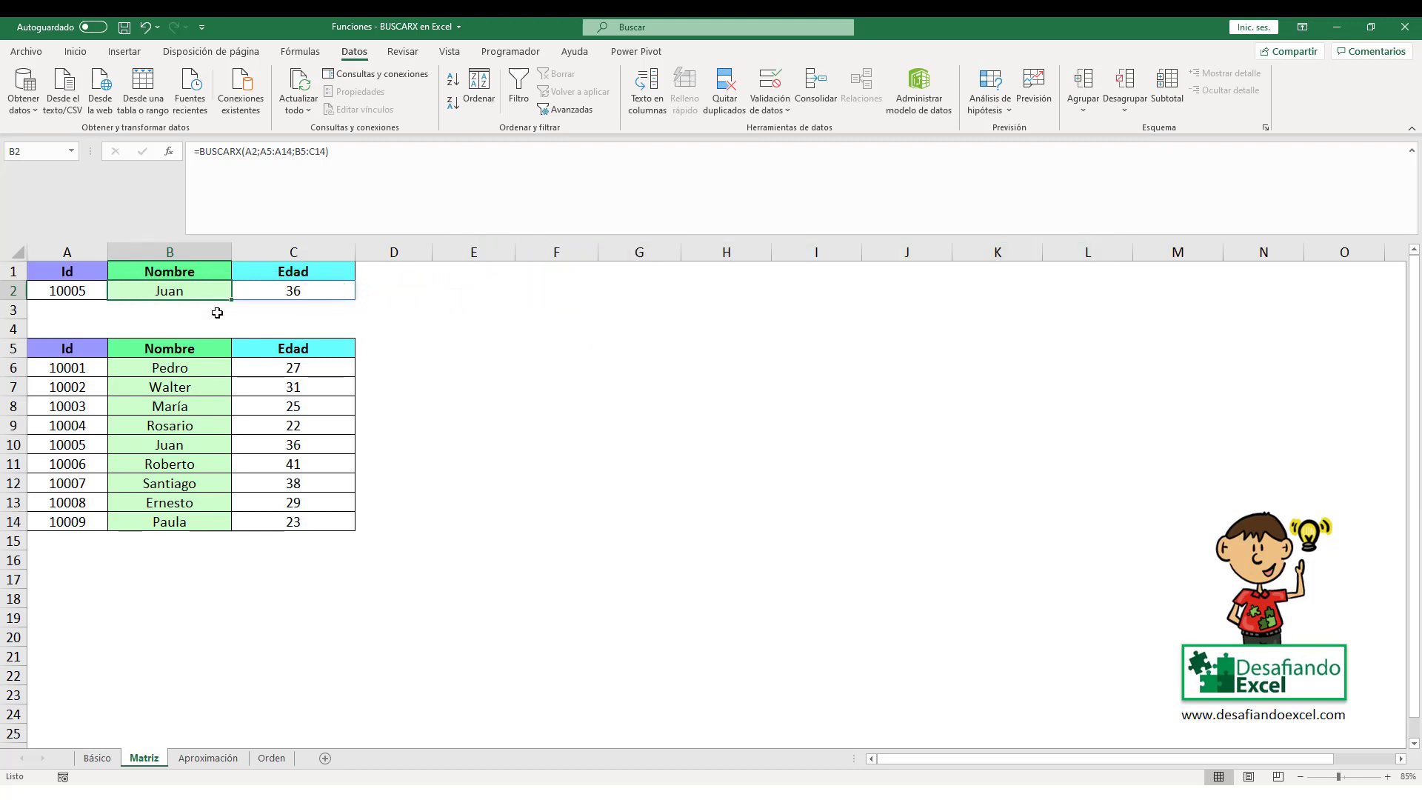
{"action": "left_click", "coordinate": [81, 295]}
Pick Id 10008 in A2 so the lookup shows Ernesto and 29.
{"action": "left_click", "coordinate": [115, 292]}
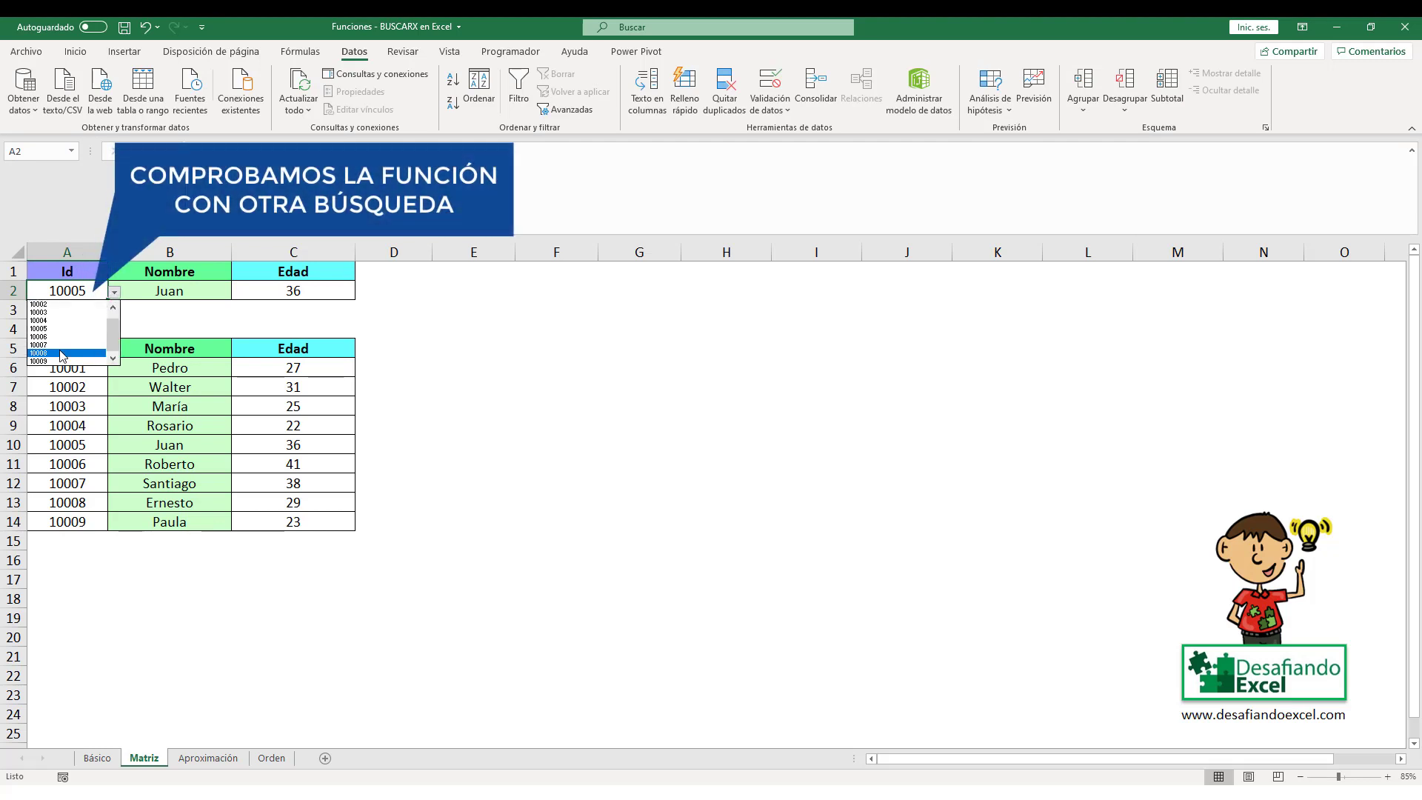
{"action": "left_click", "coordinate": [63, 354]}
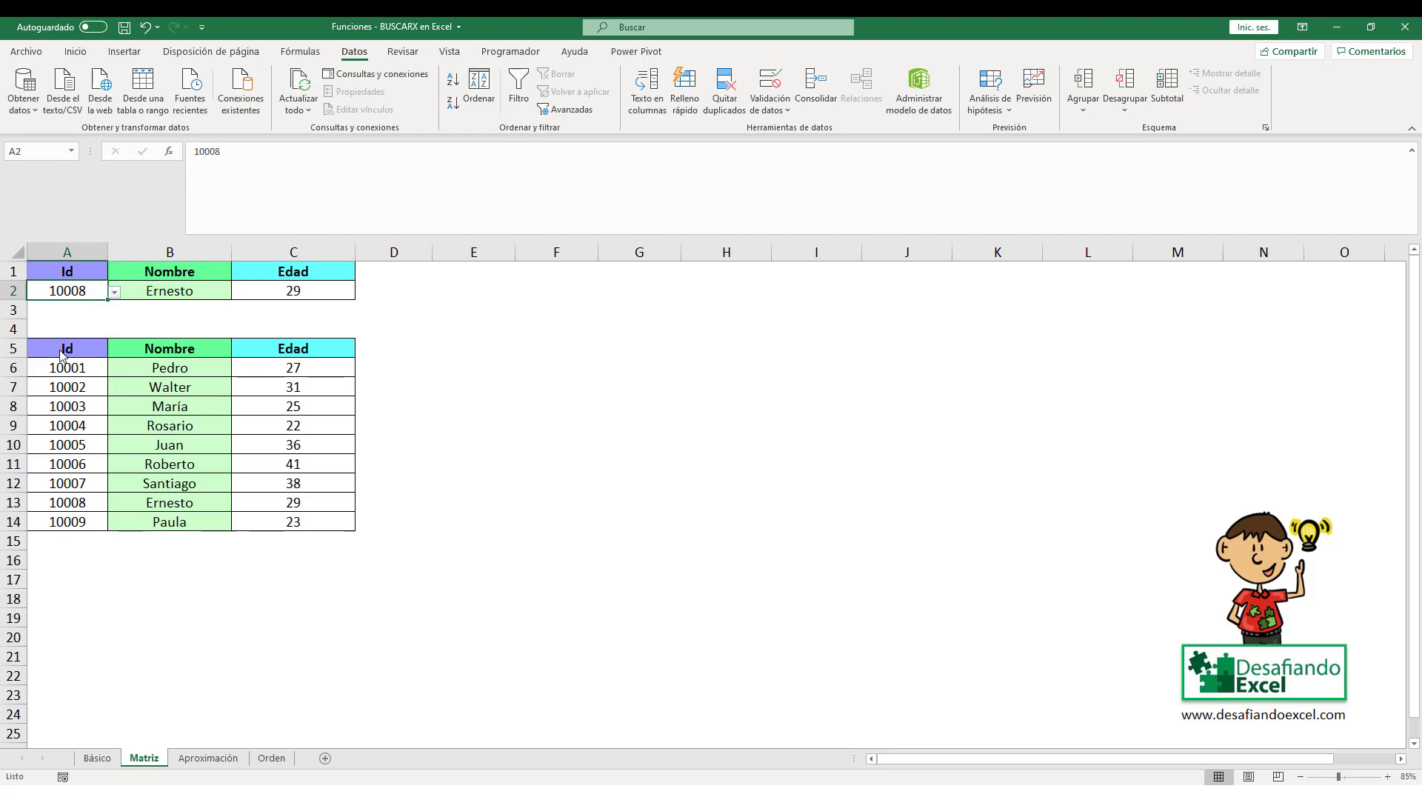
{"action": "left_click", "coordinate": [167, 293]}
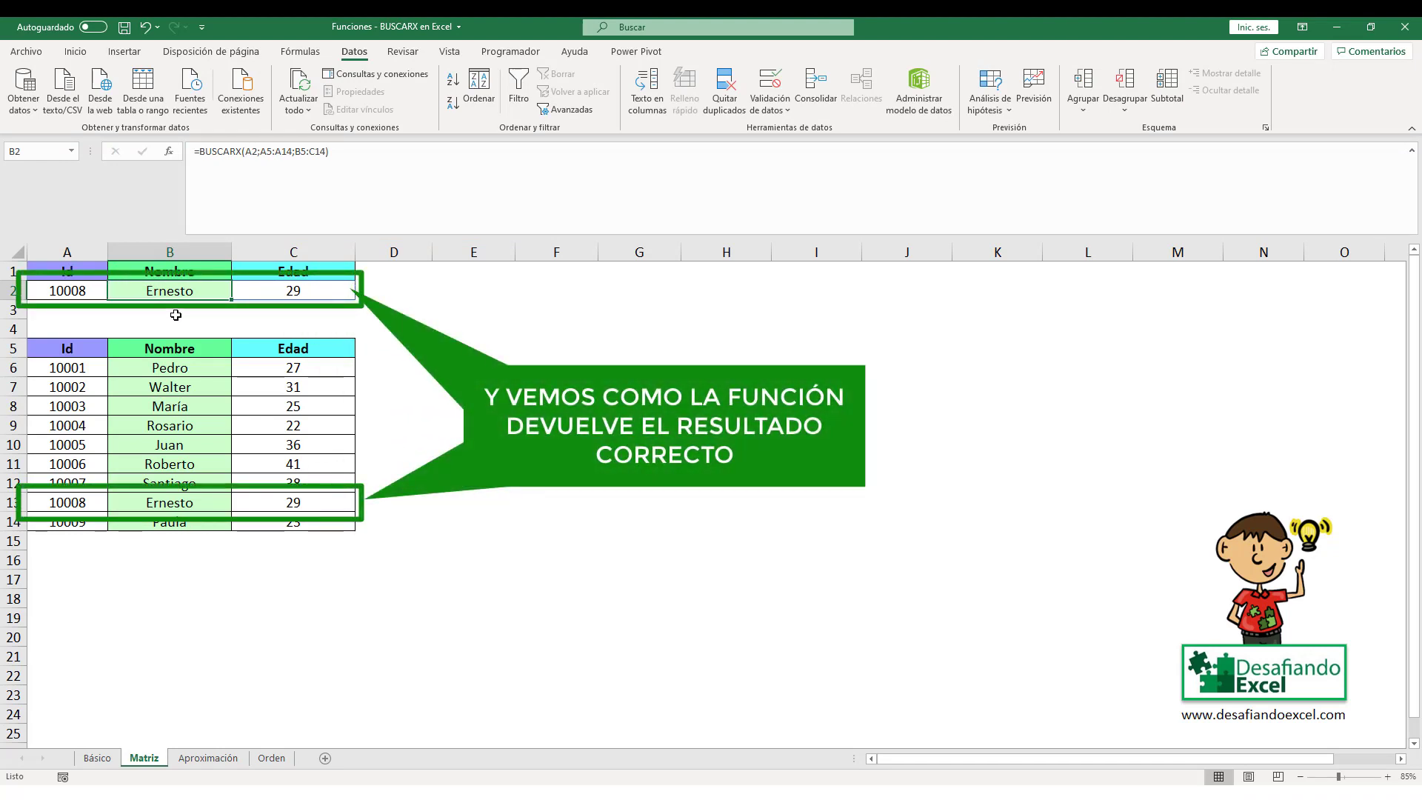
Clear A2 to confirm the lookup returns #N/D, then undo to restore 10008.
{"action": "left_click", "coordinate": [75, 292]}
{"action": "key", "text": "Delete"}
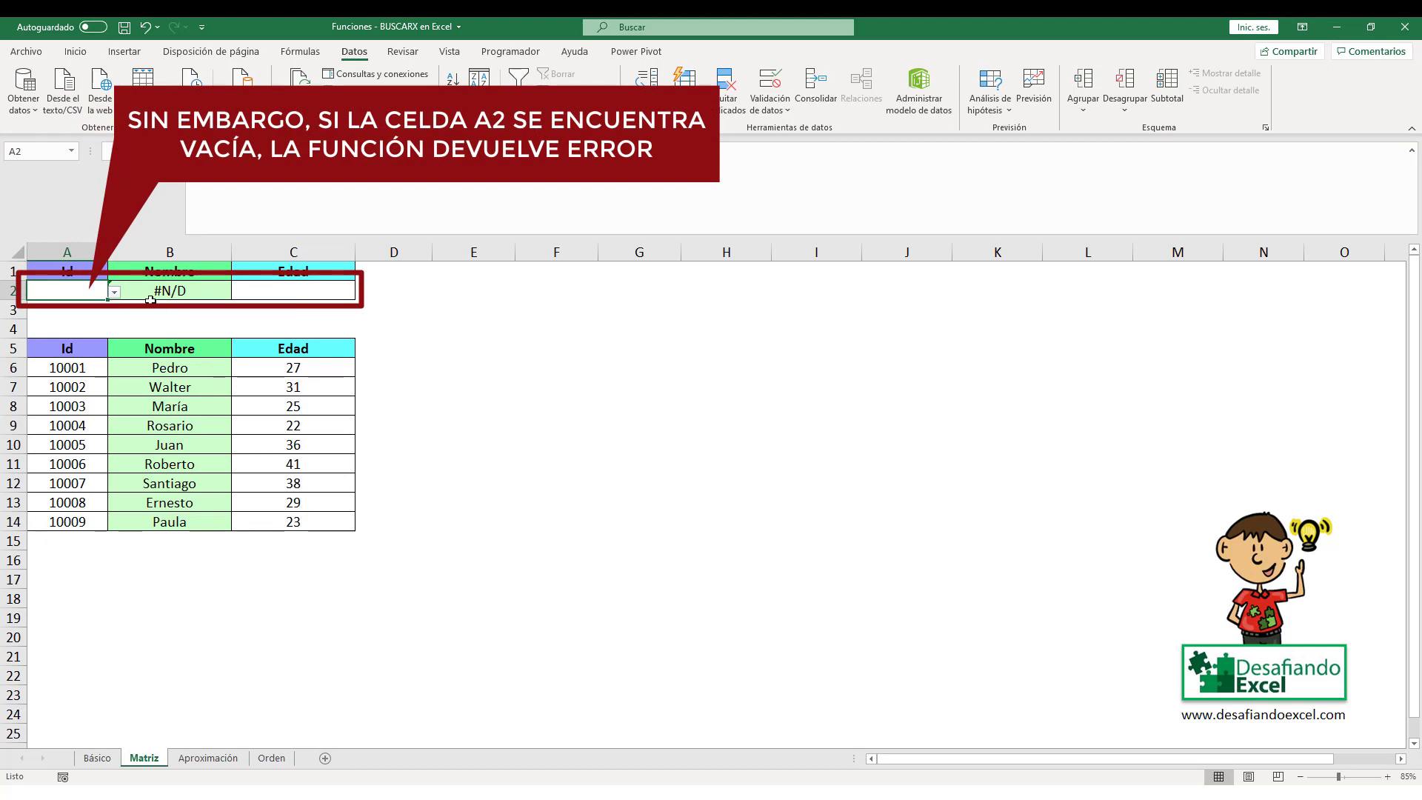
{"action": "key", "text": "ctrl+z"}
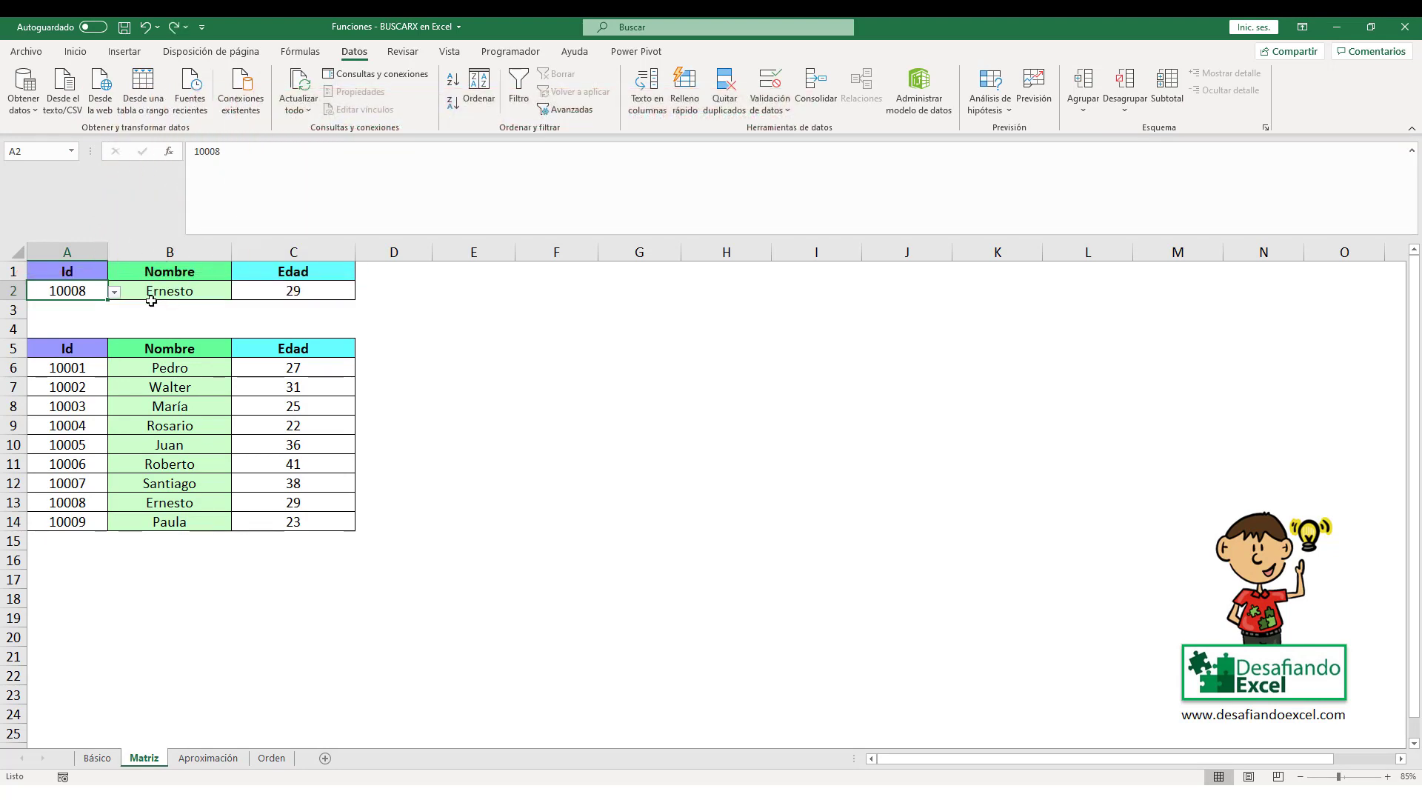
{"action": "left_click", "coordinate": [194, 291]}
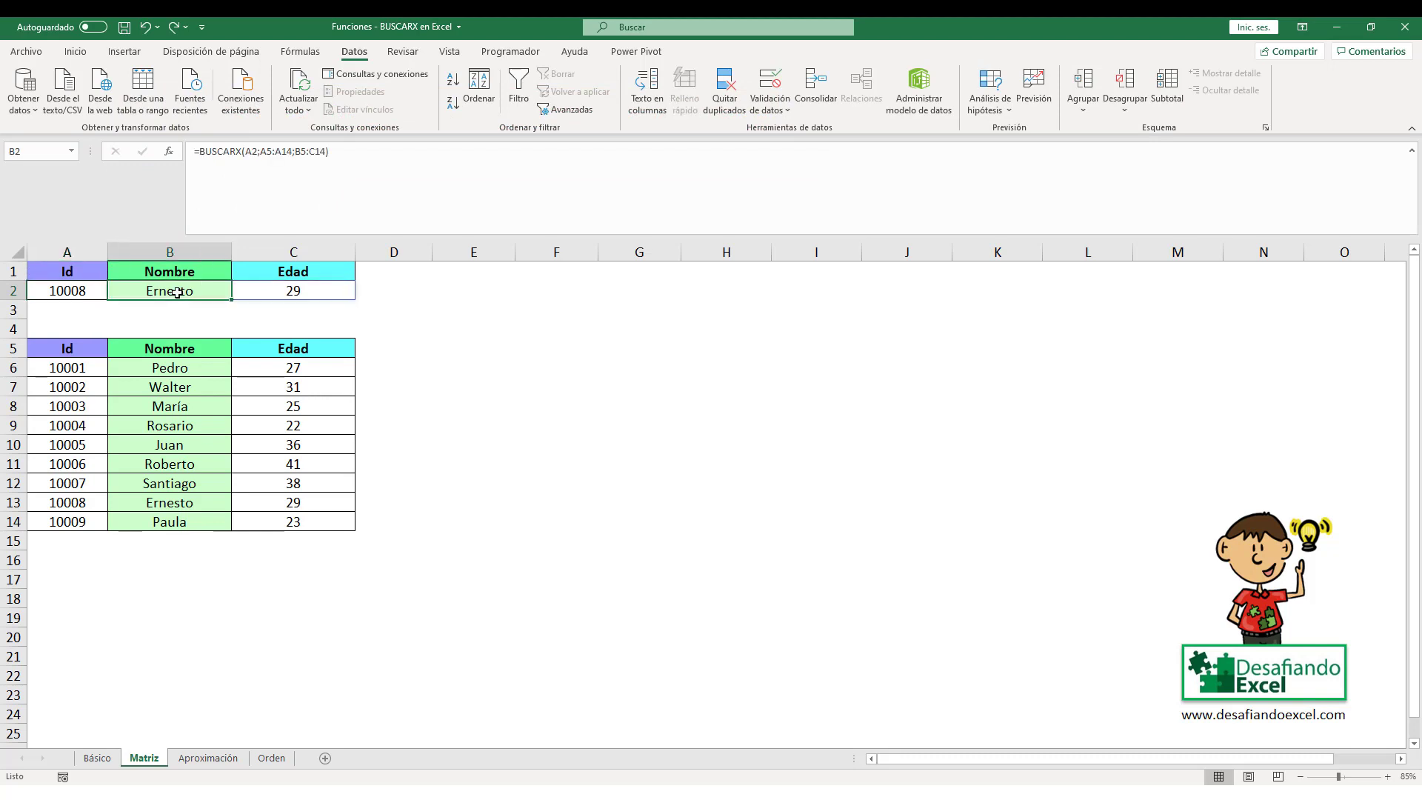
Add "Sin datos" as the BUSCARX not-found value, then clear A2 to display it.
{"action": "left_click", "coordinate": [326, 151]}
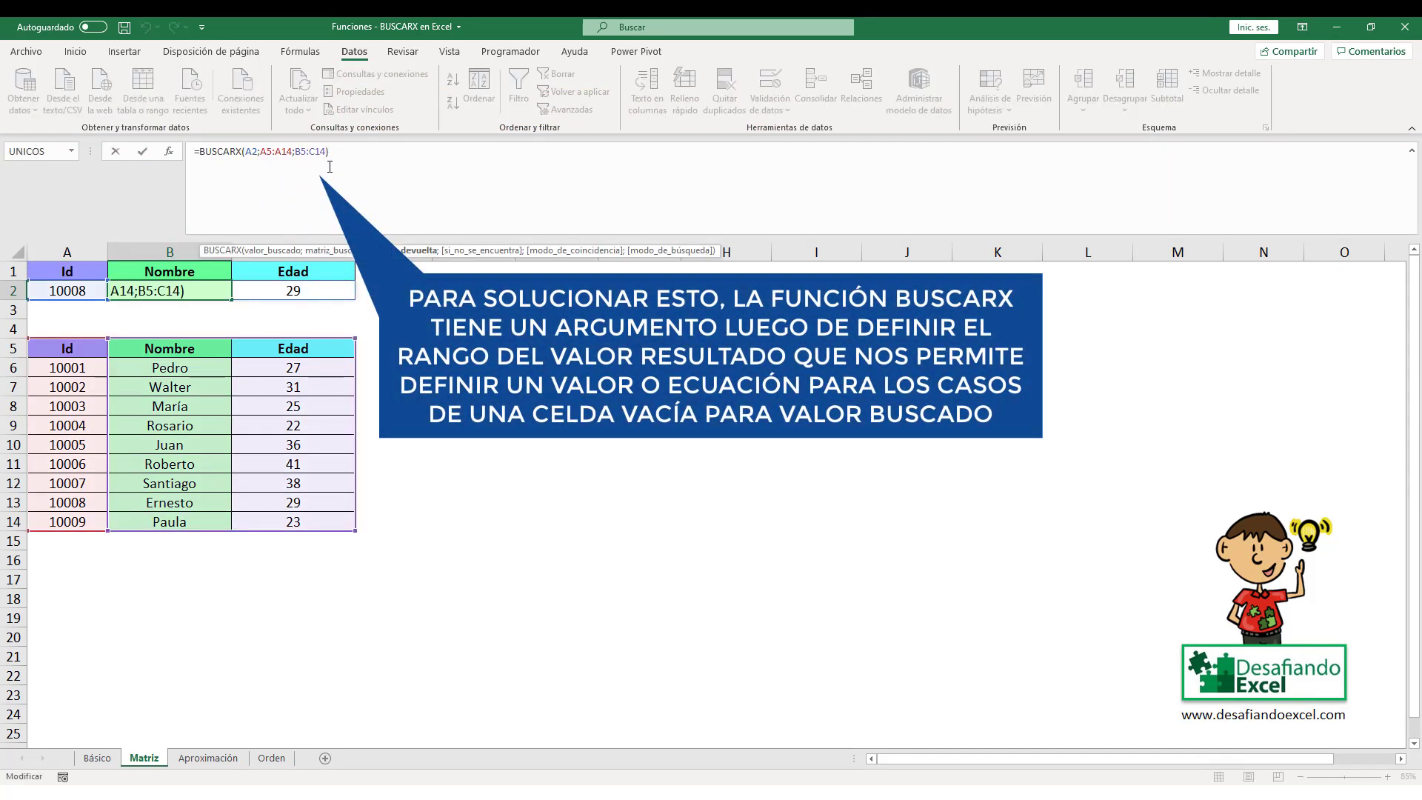
{"action": "type", "text": ";"}
{"action": "type", "text": "\"Sin "}
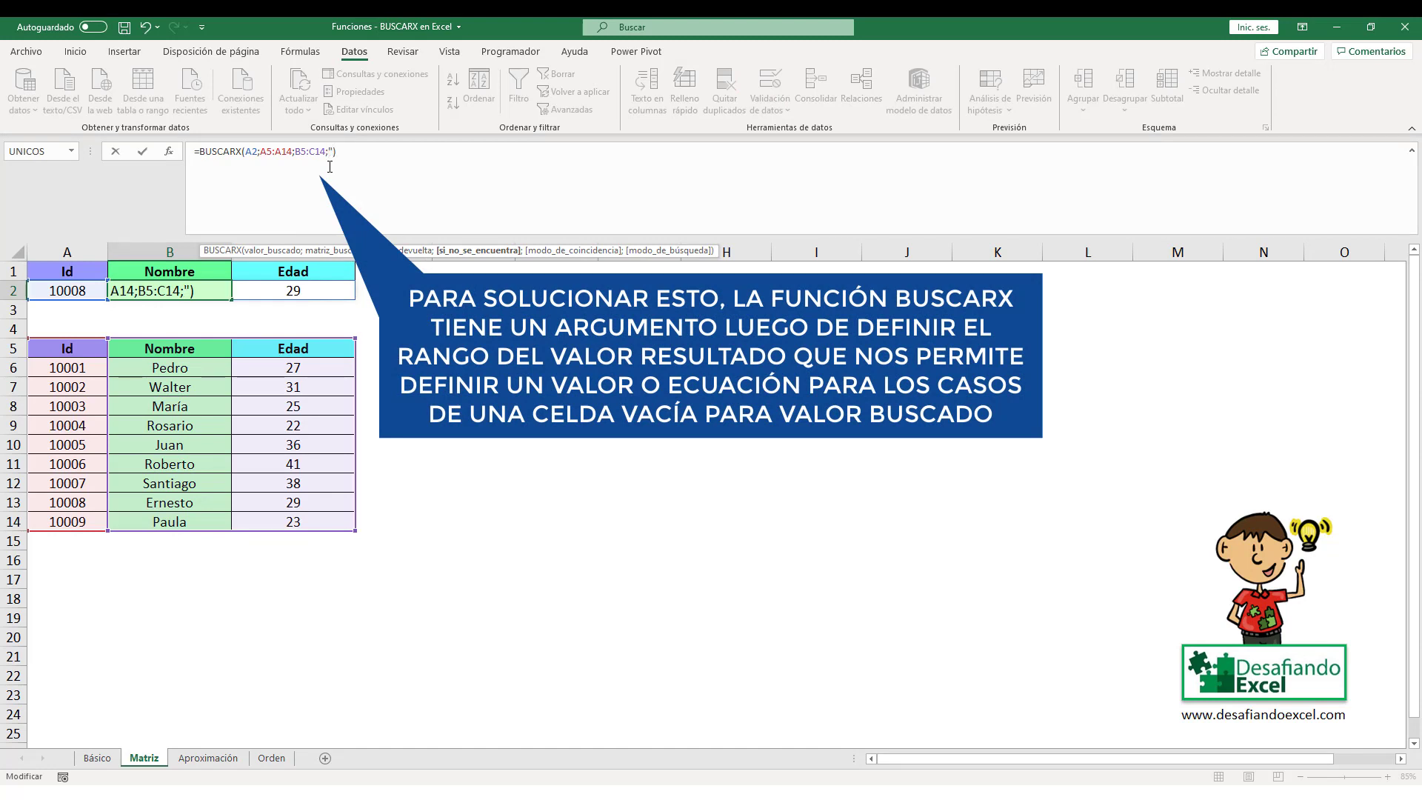
{"action": "type", "text": "datos"}
{"action": "type", "text": "\""}
{"action": "key", "text": "Return"}
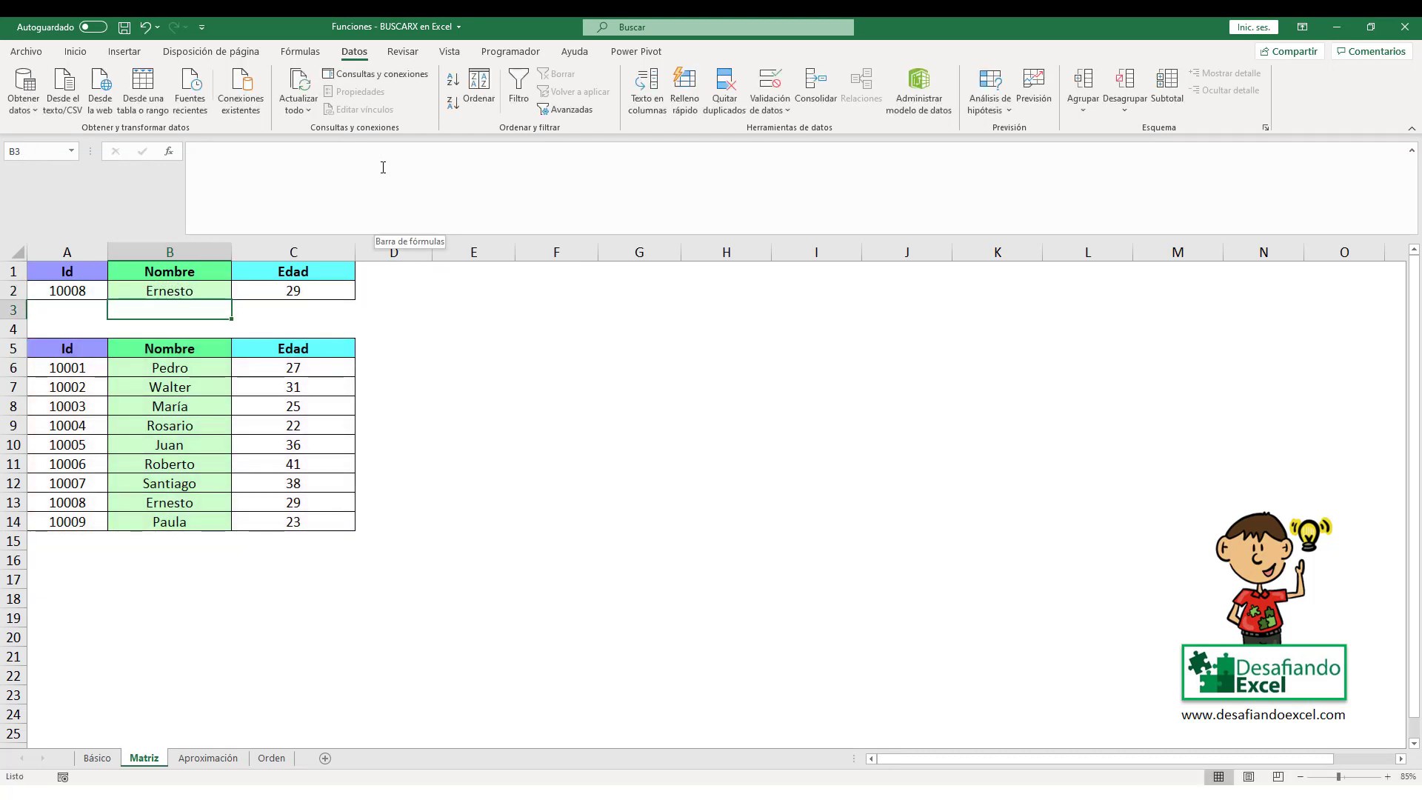
{"action": "left_click", "coordinate": [68, 291]}
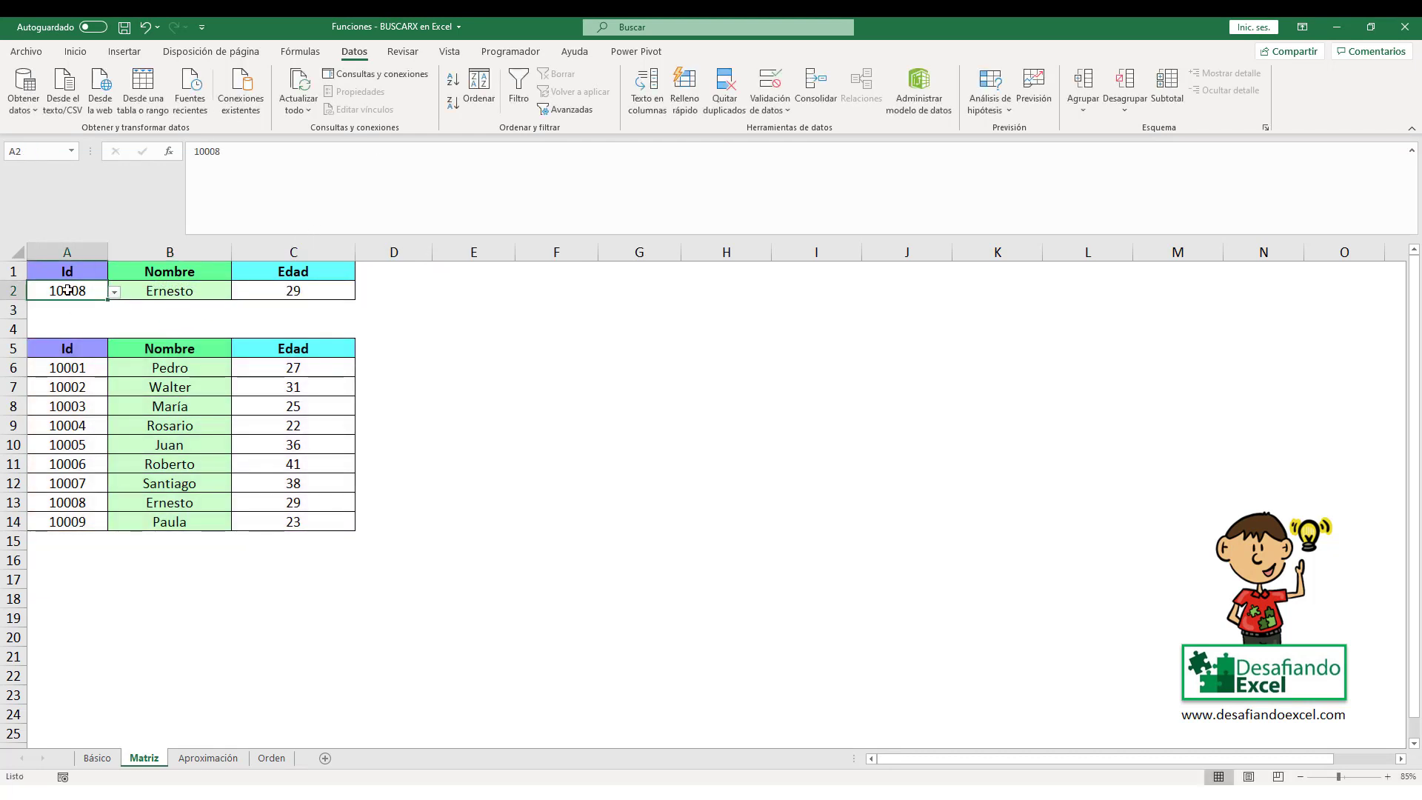
{"action": "key", "text": "Delete"}
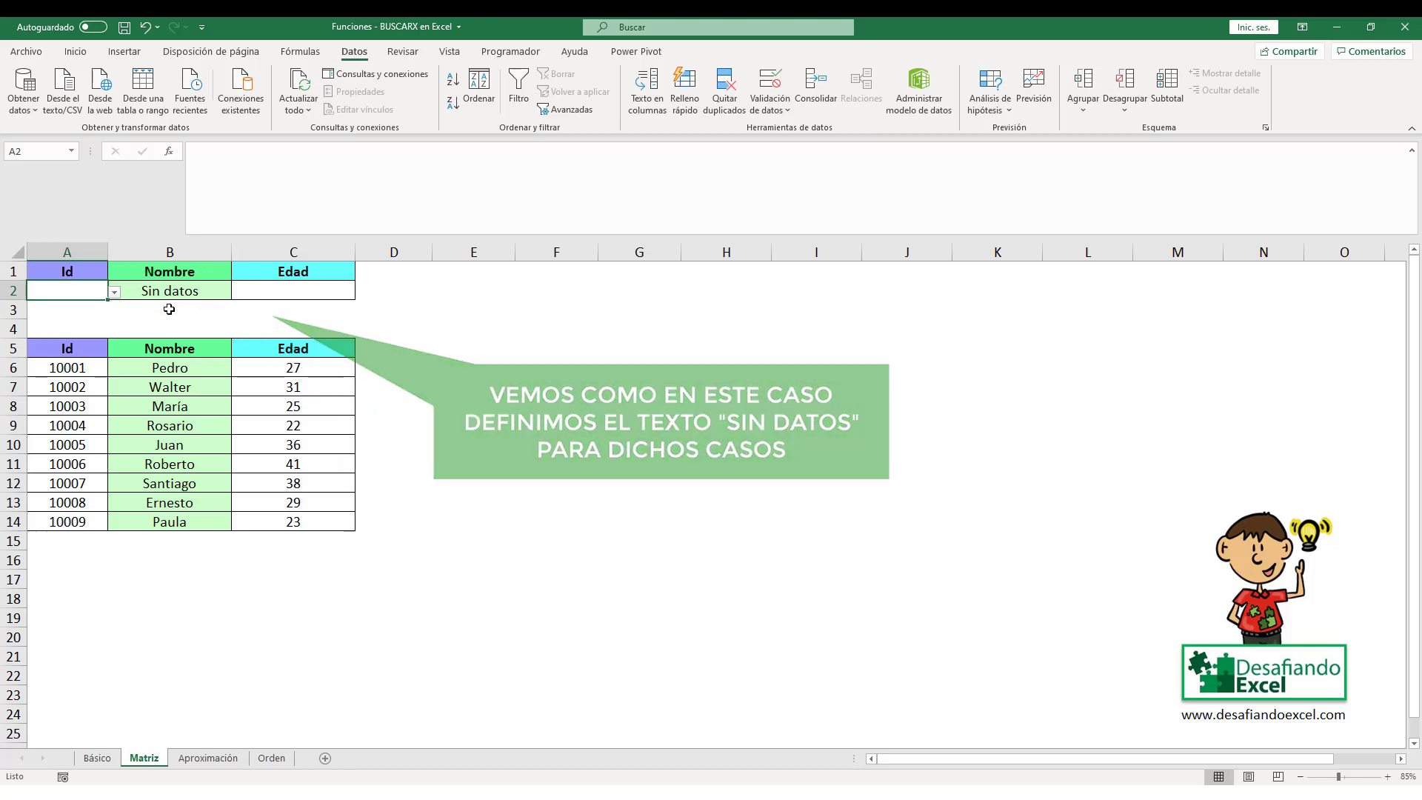
Go to the Aproximación sheet with the Alícuota and Facturación Máxima rate table.
{"action": "left_click", "coordinate": [206, 759]}
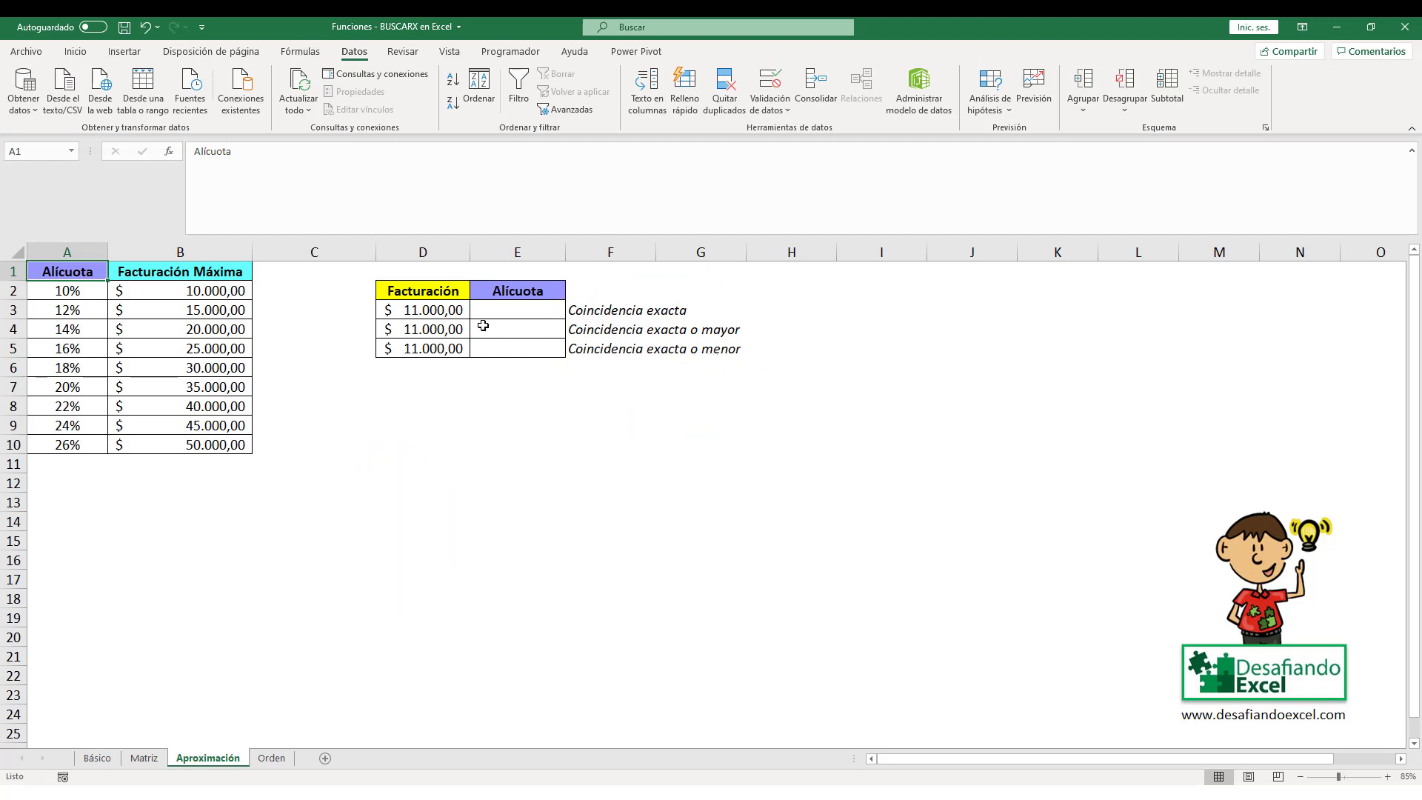
Enter =BUSCARX(D3;B1:B10;A1:A10;"Sin datos";0;1) in E3 as an exact-match Alícuota lookup.
{"action": "left_click", "coordinate": [446, 310]}
{"action": "left_click", "coordinate": [494, 311]}
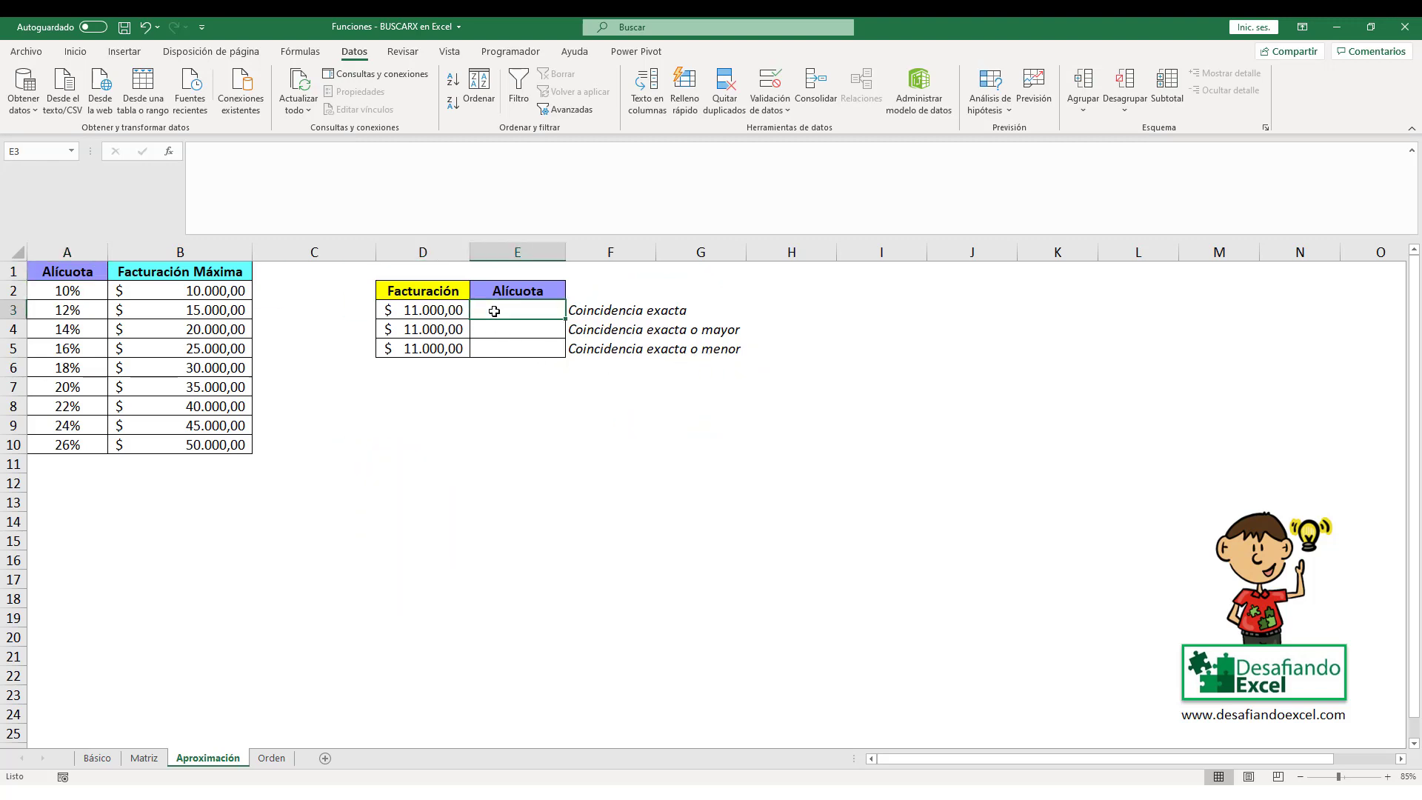
{"action": "type", "text": "="}
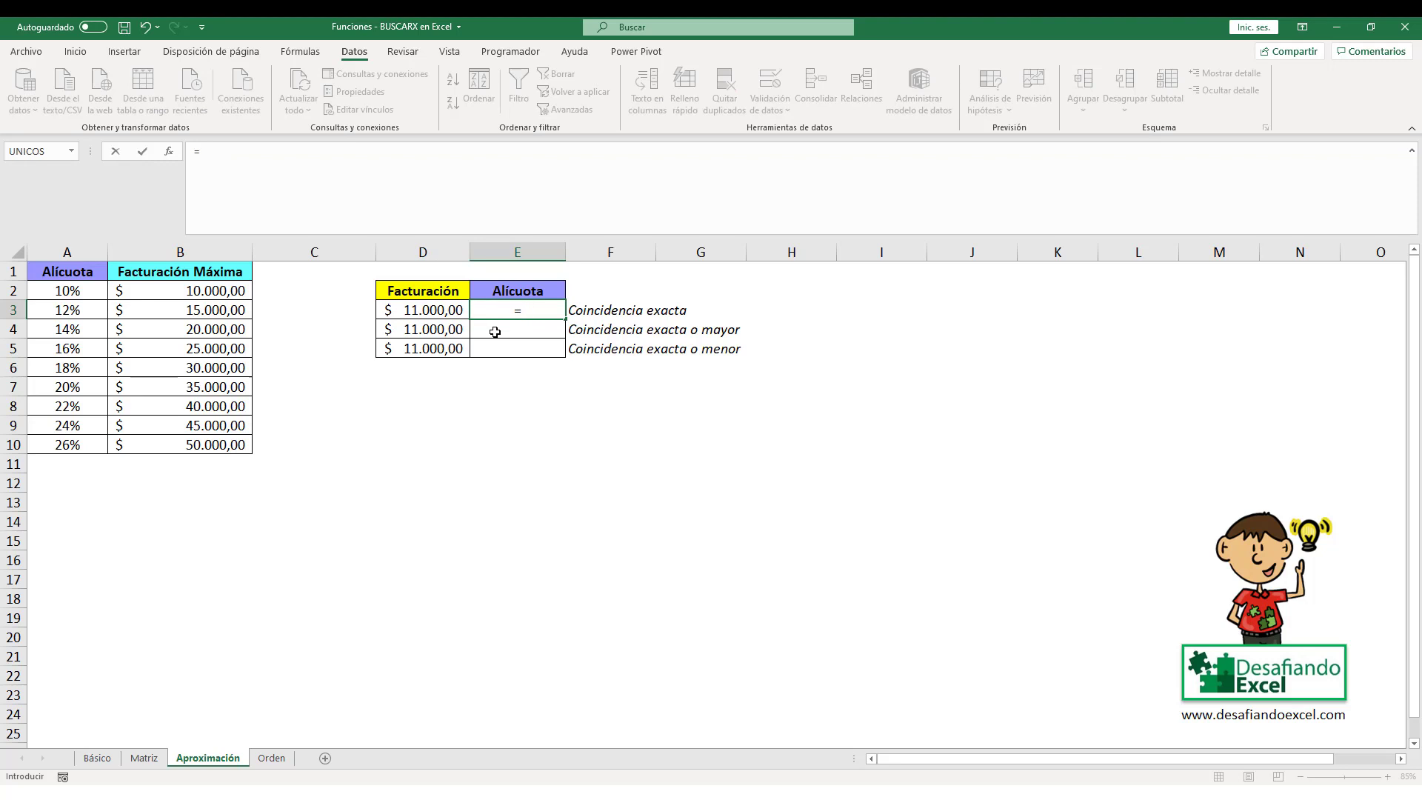
{"action": "type", "text": "BUSCARX"}
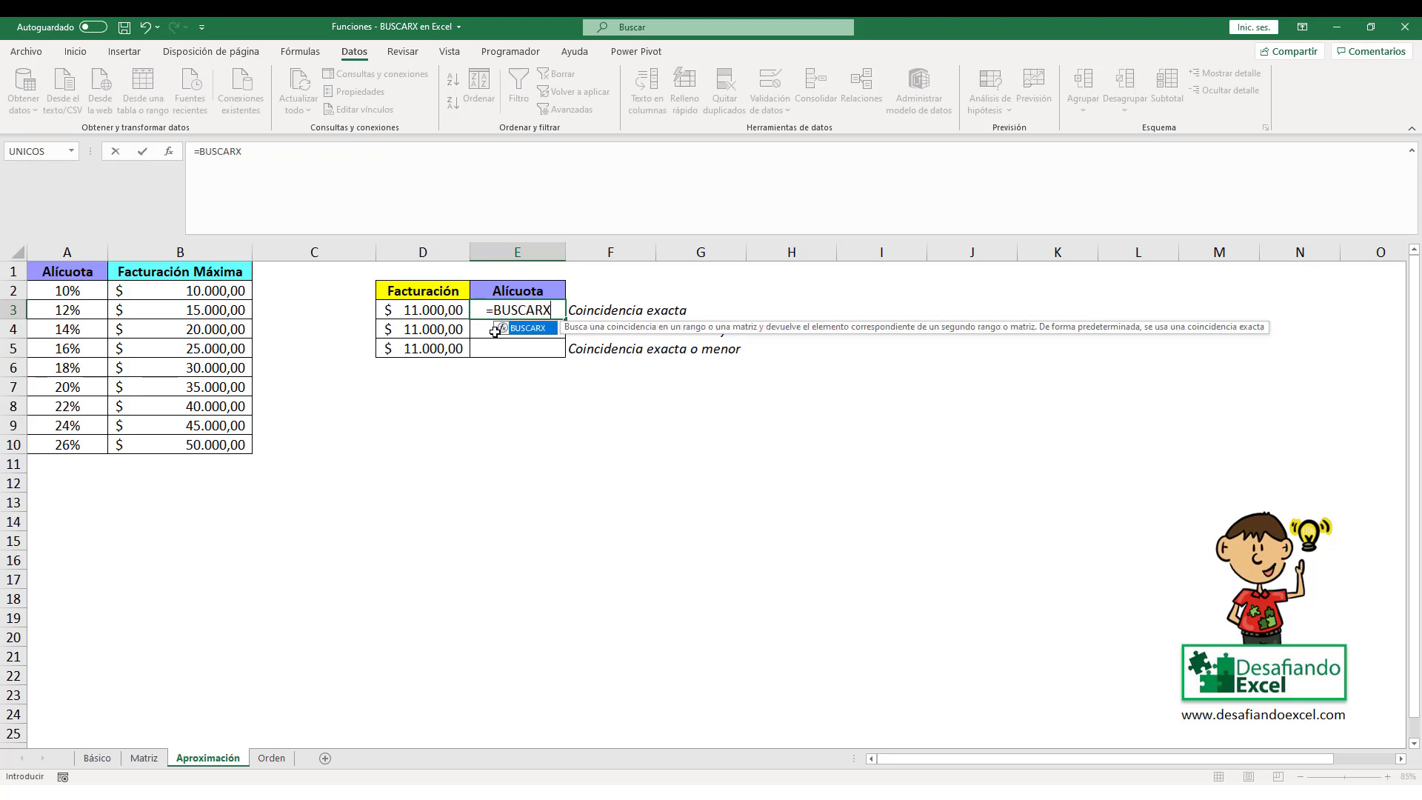
{"action": "type", "text": "("}
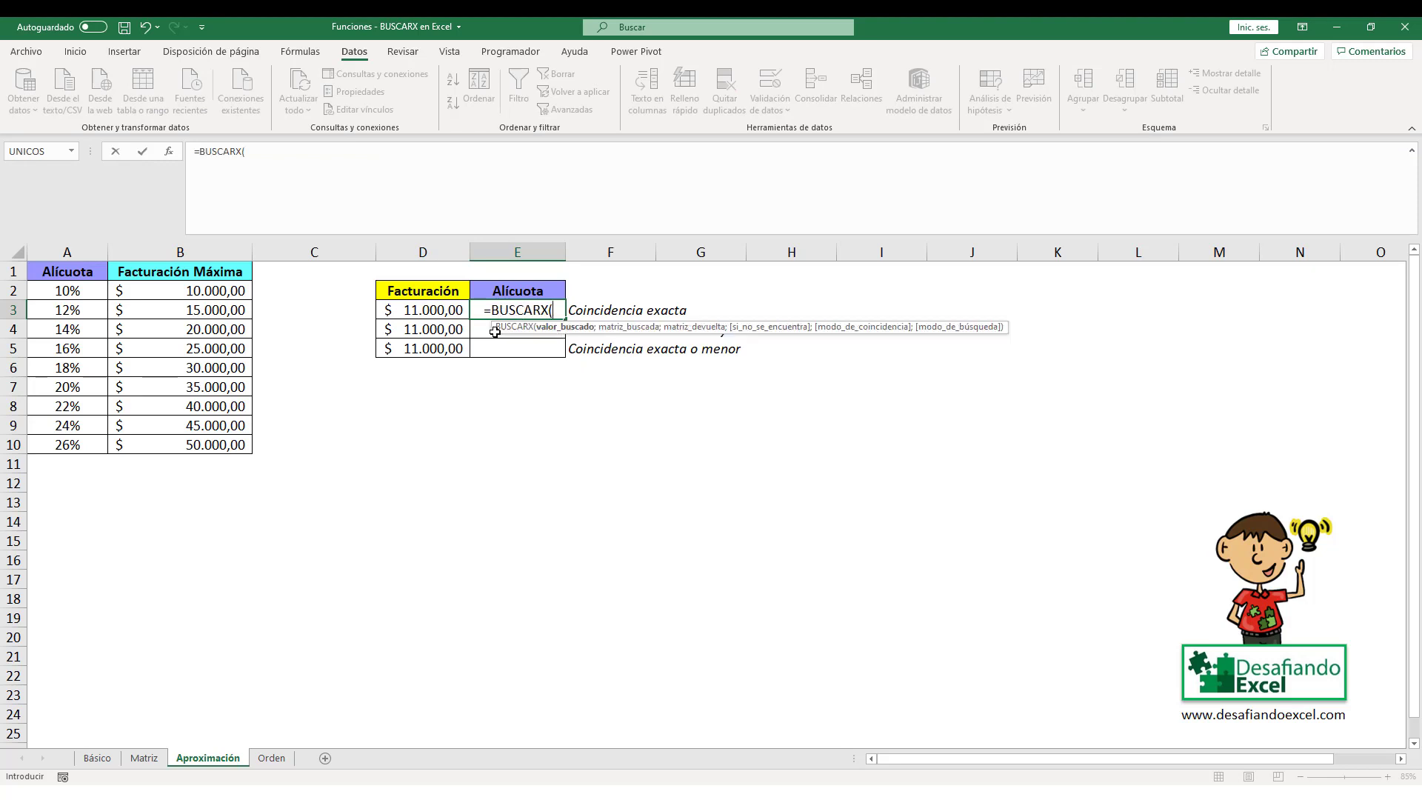
{"action": "left_click", "coordinate": [416, 306]}
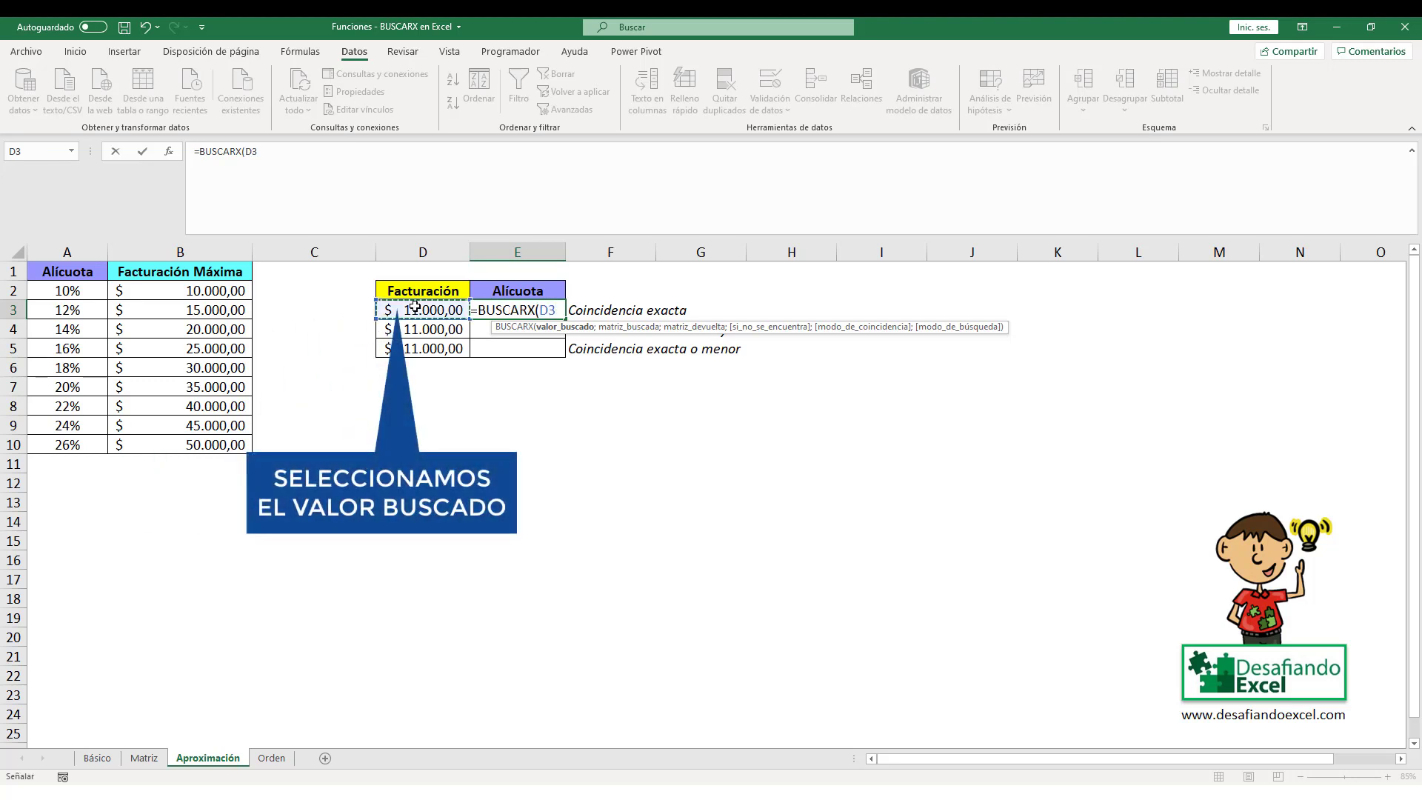
{"action": "type", "text": ";"}
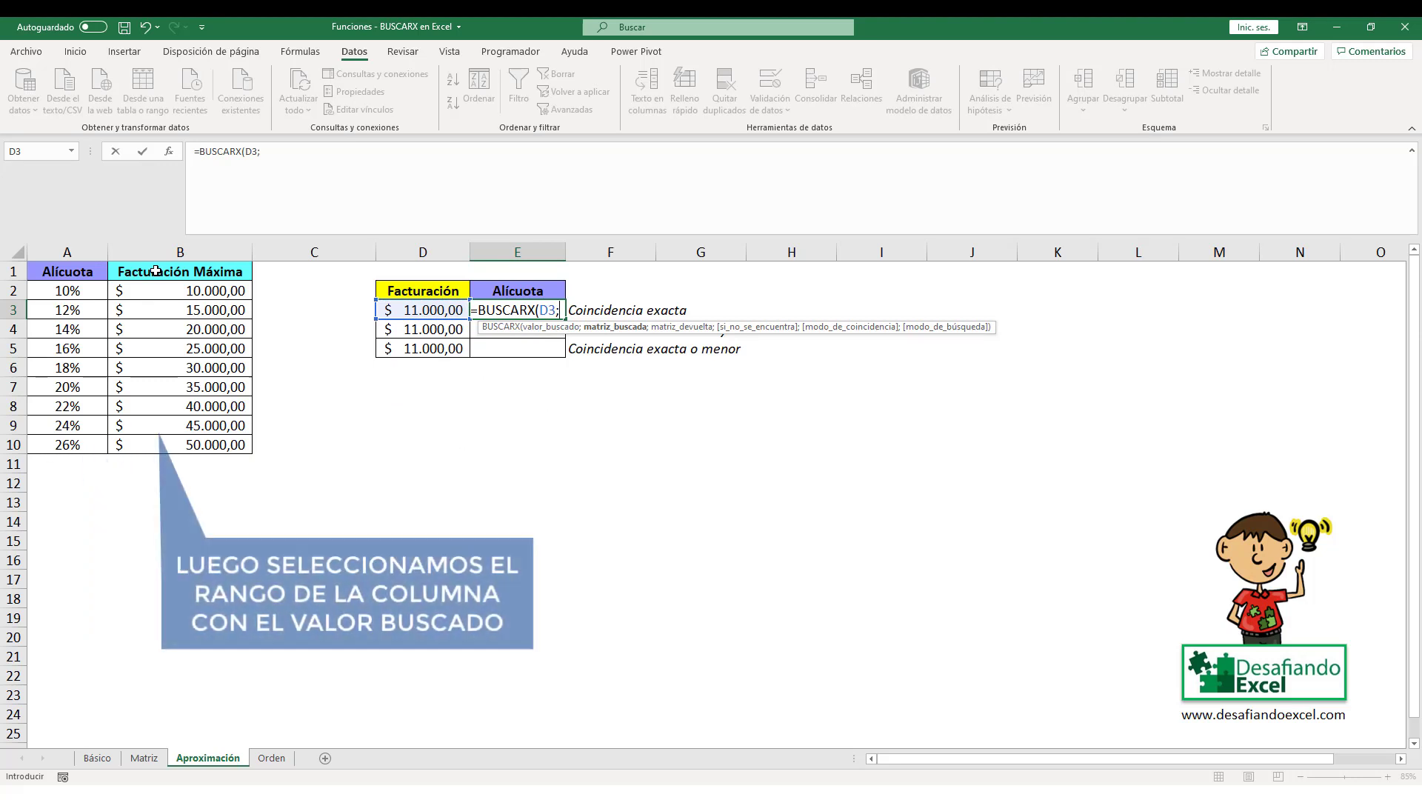
{"action": "left_click_drag", "start_coordinate": [156, 272], "coordinate": [165, 444]}
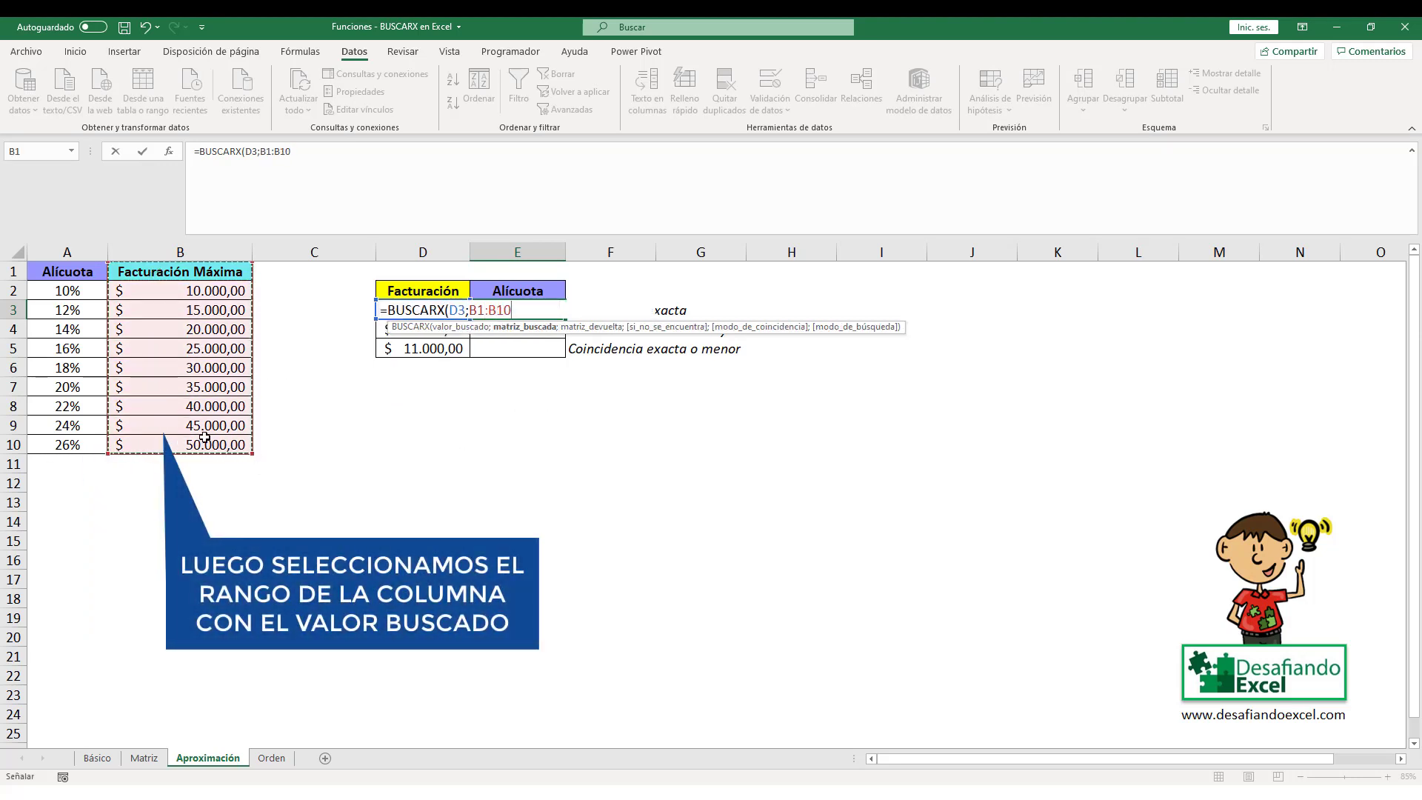
{"action": "type", "text": ";"}
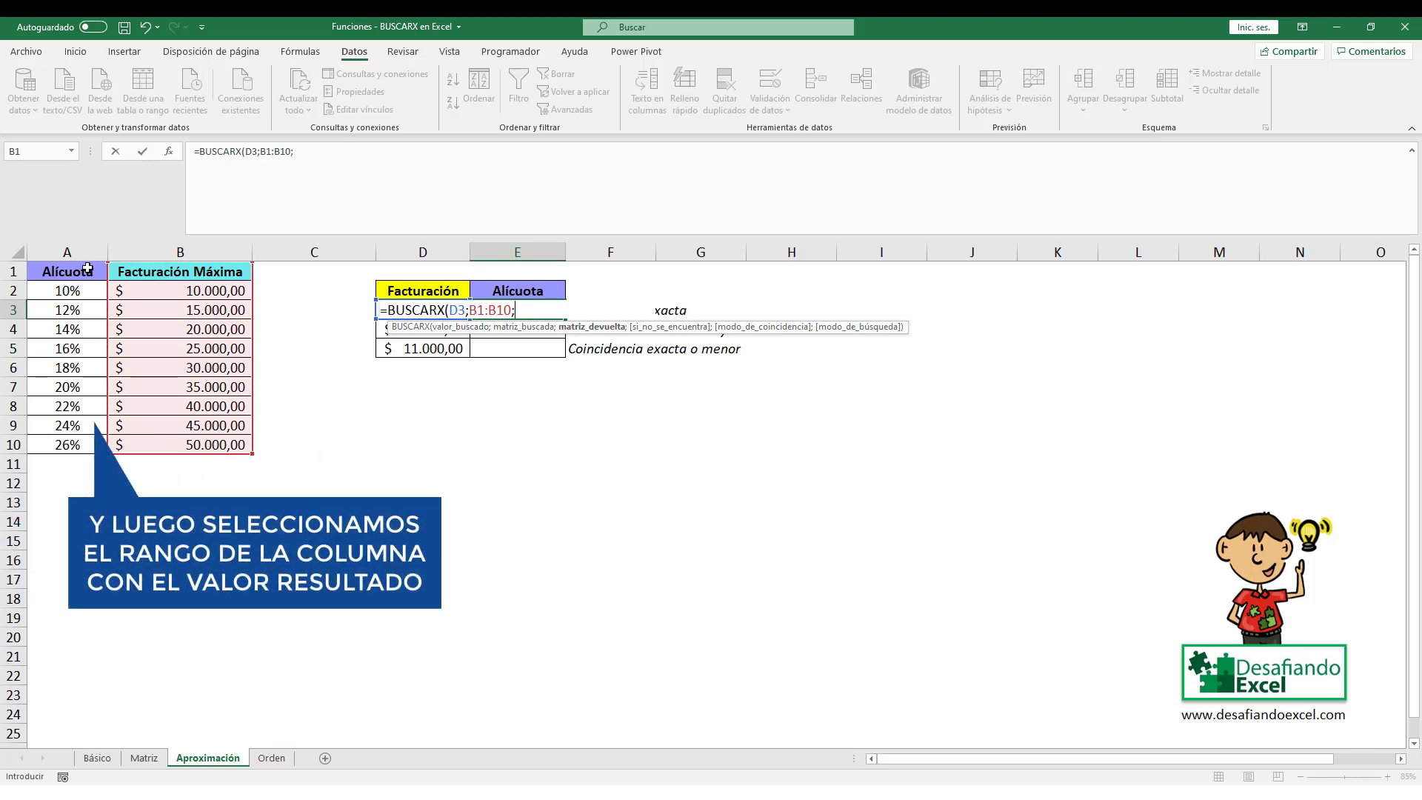
{"action": "left_click_drag", "start_coordinate": [76, 268], "coordinate": [68, 444]}
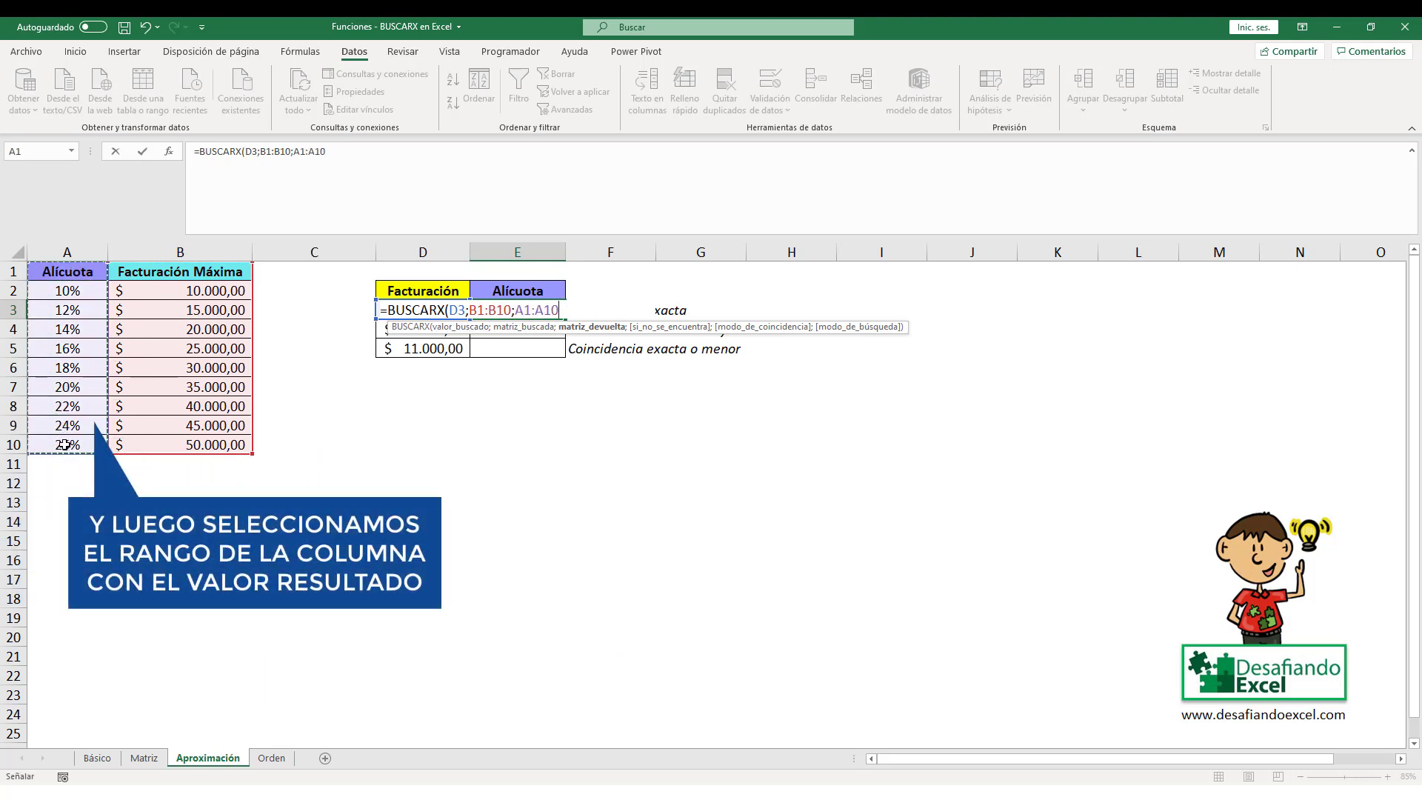
{"action": "type", "text": ";"}
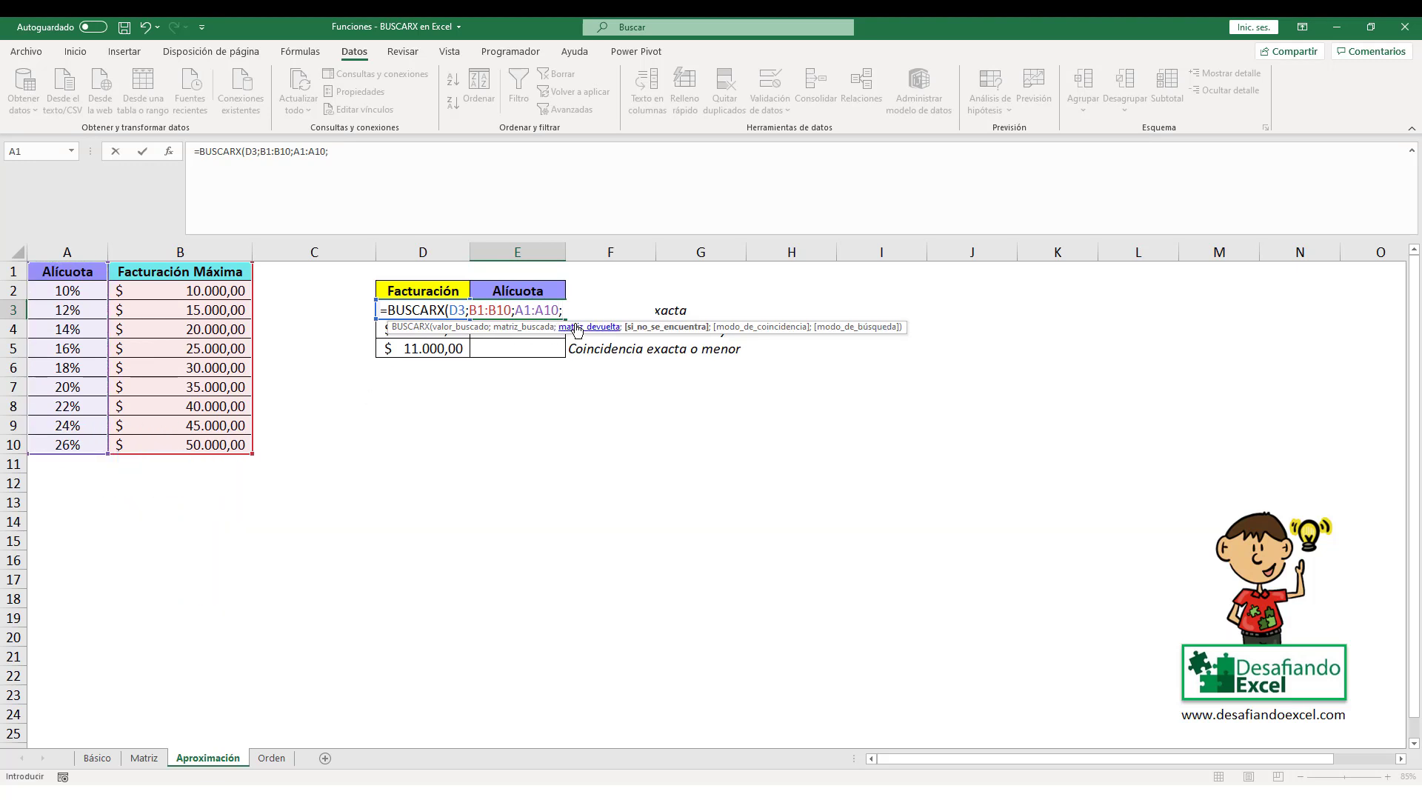
{"action": "type", "text": "\""}
{"action": "type", "text": "Sin d"}
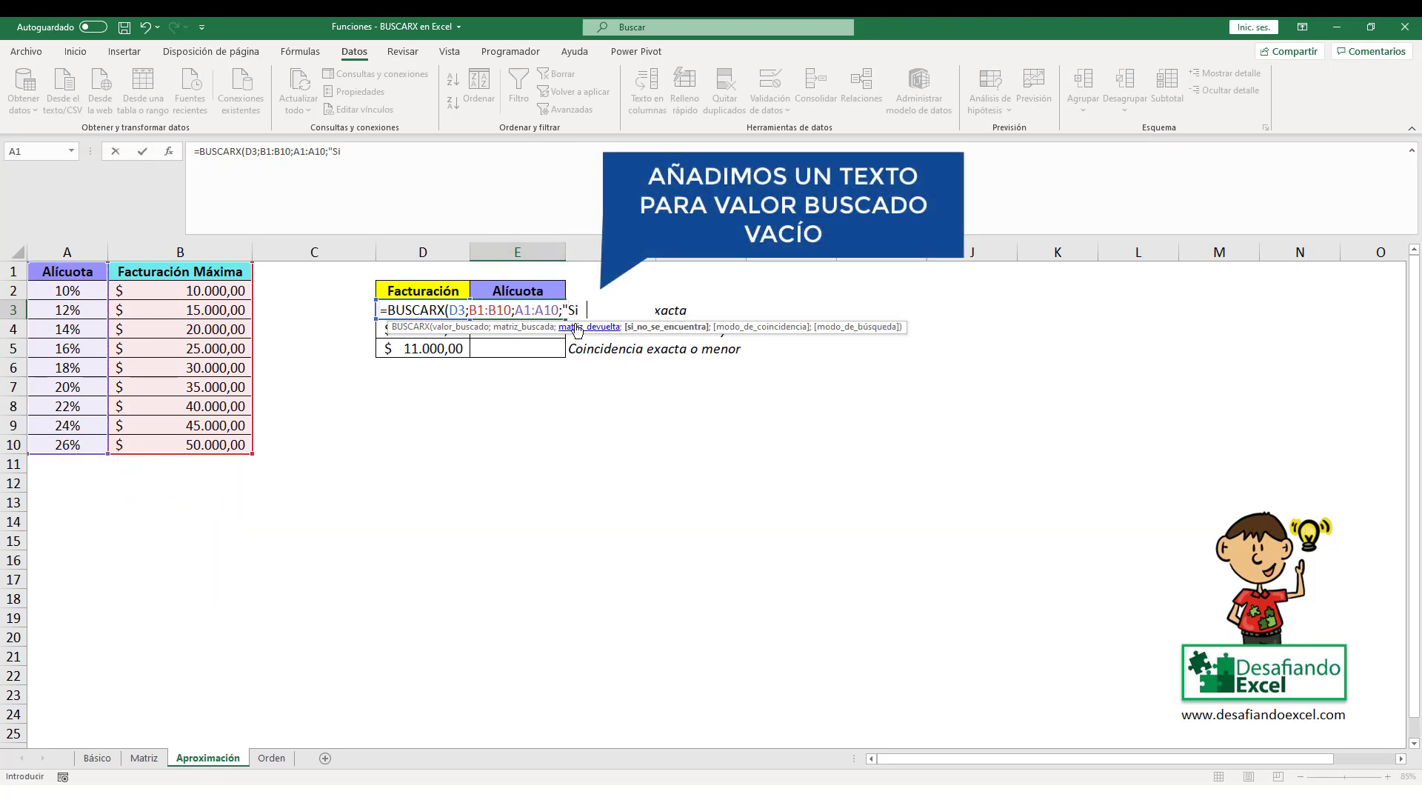
{"action": "type", "text": "atos\""}
{"action": "type", "text": ";"}
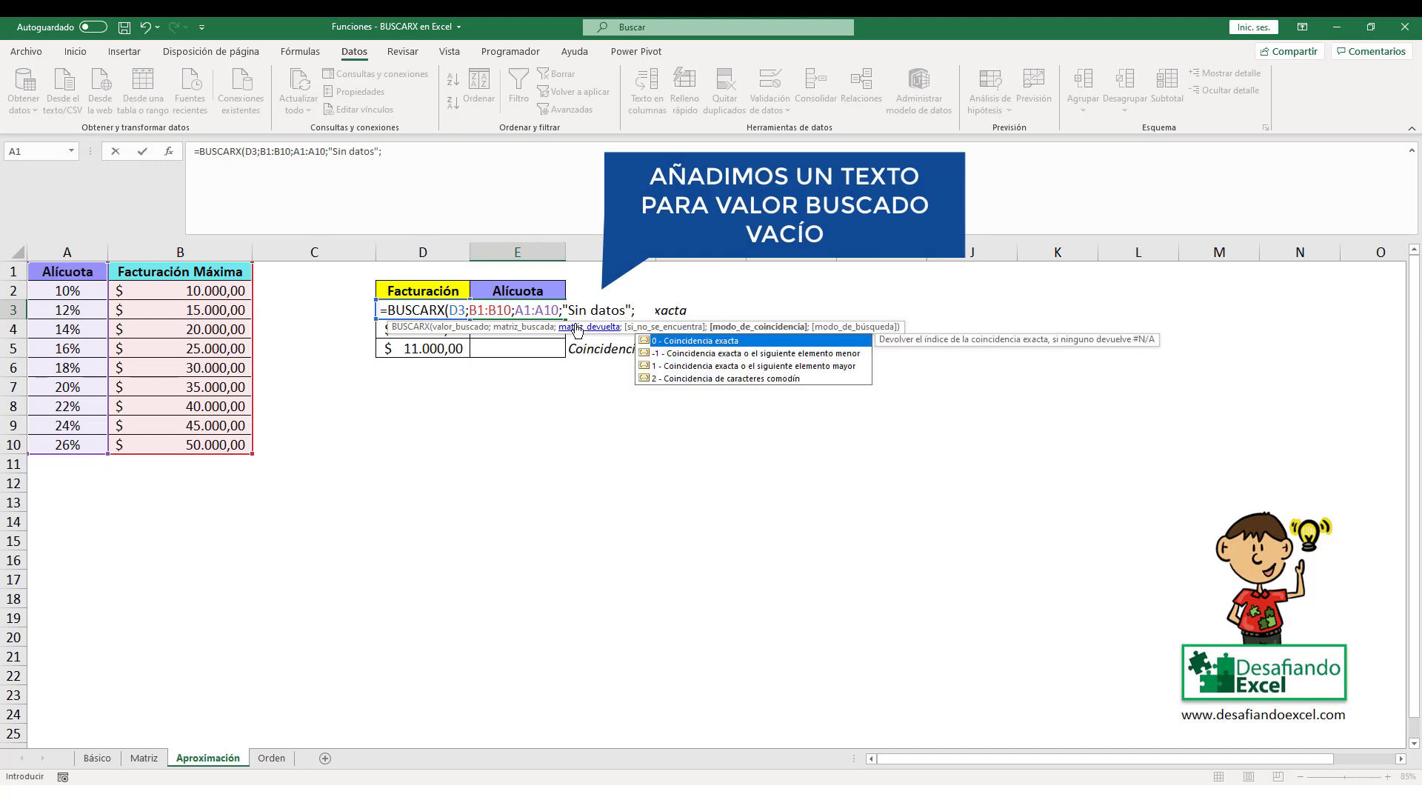
{"action": "type", "text": "0"}
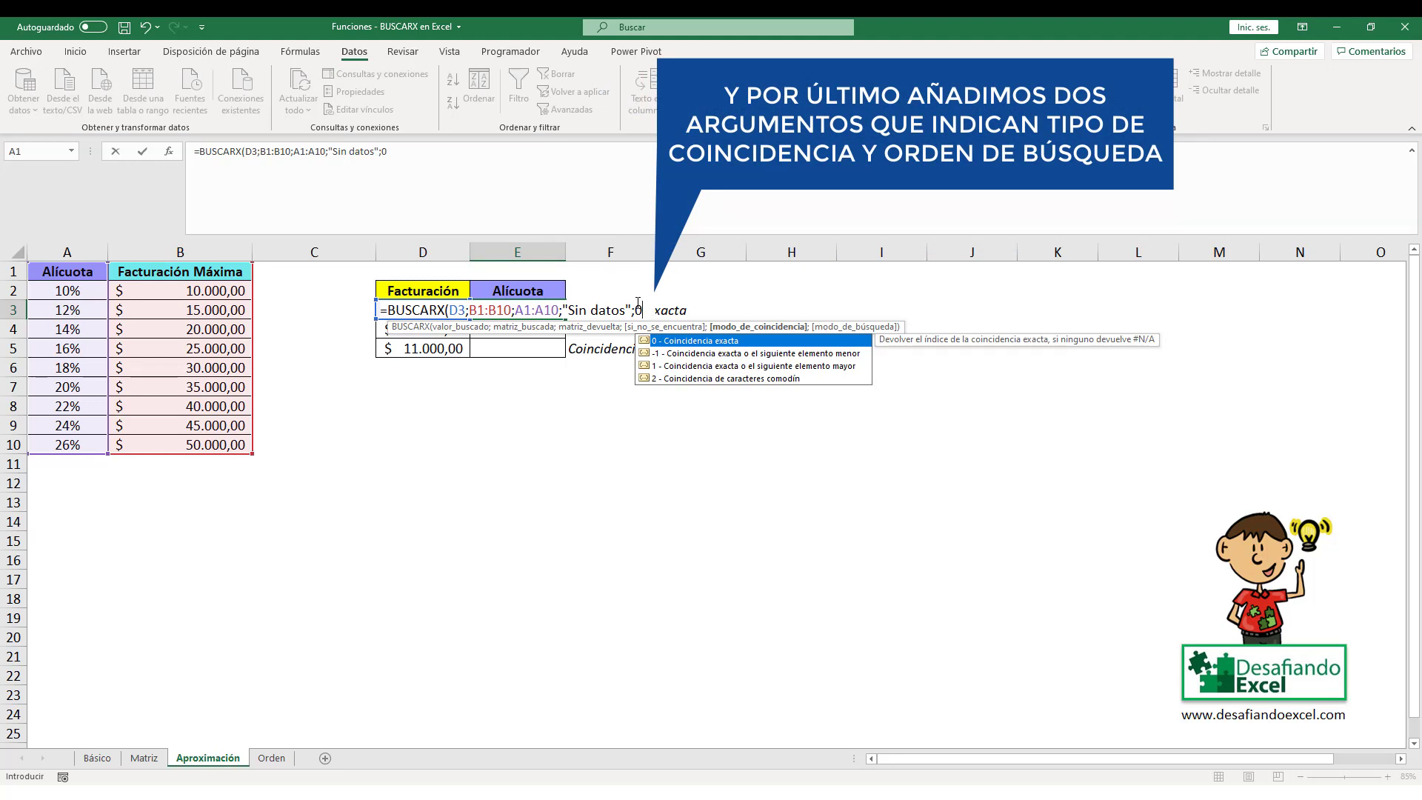
{"action": "type", "text": ";1"}
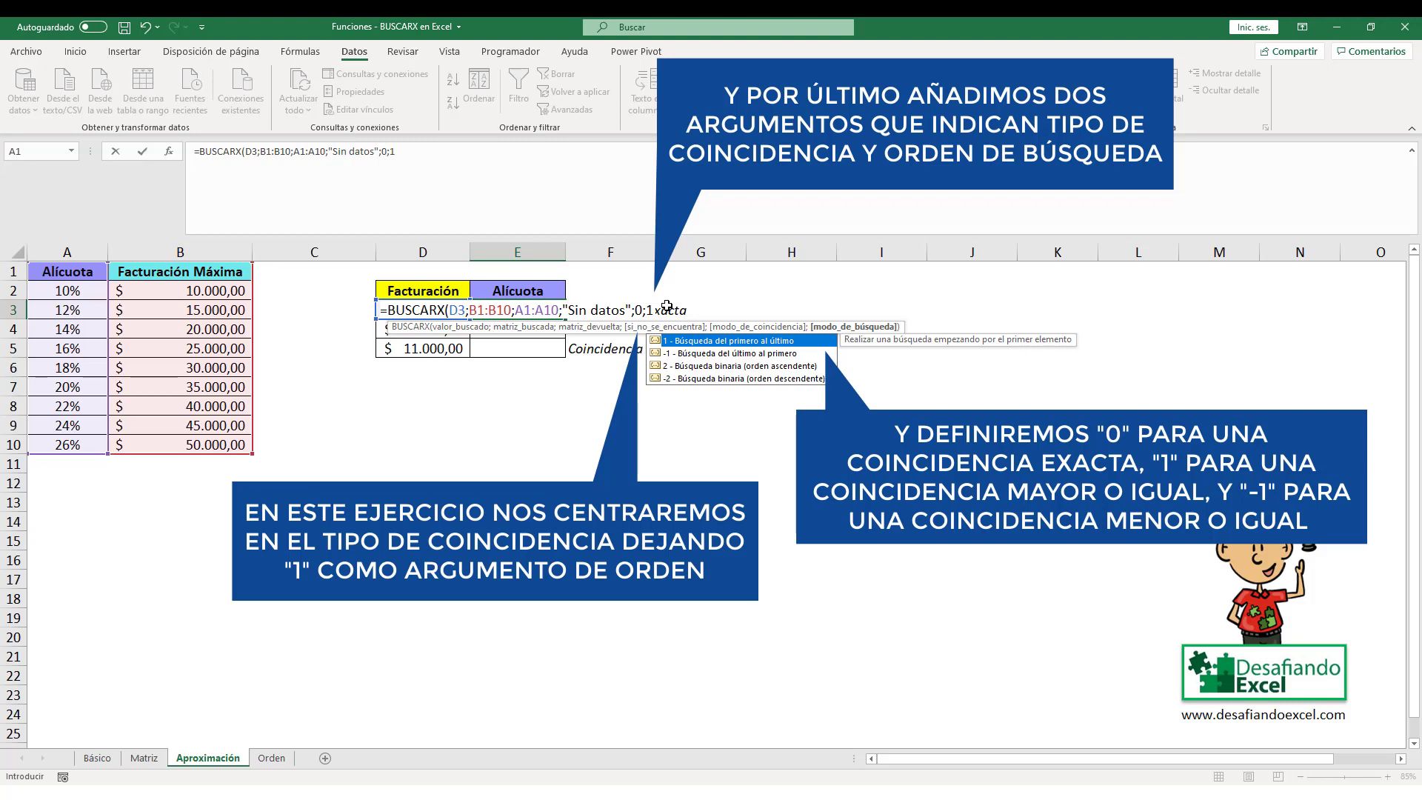
{"action": "type", "text": ")"}
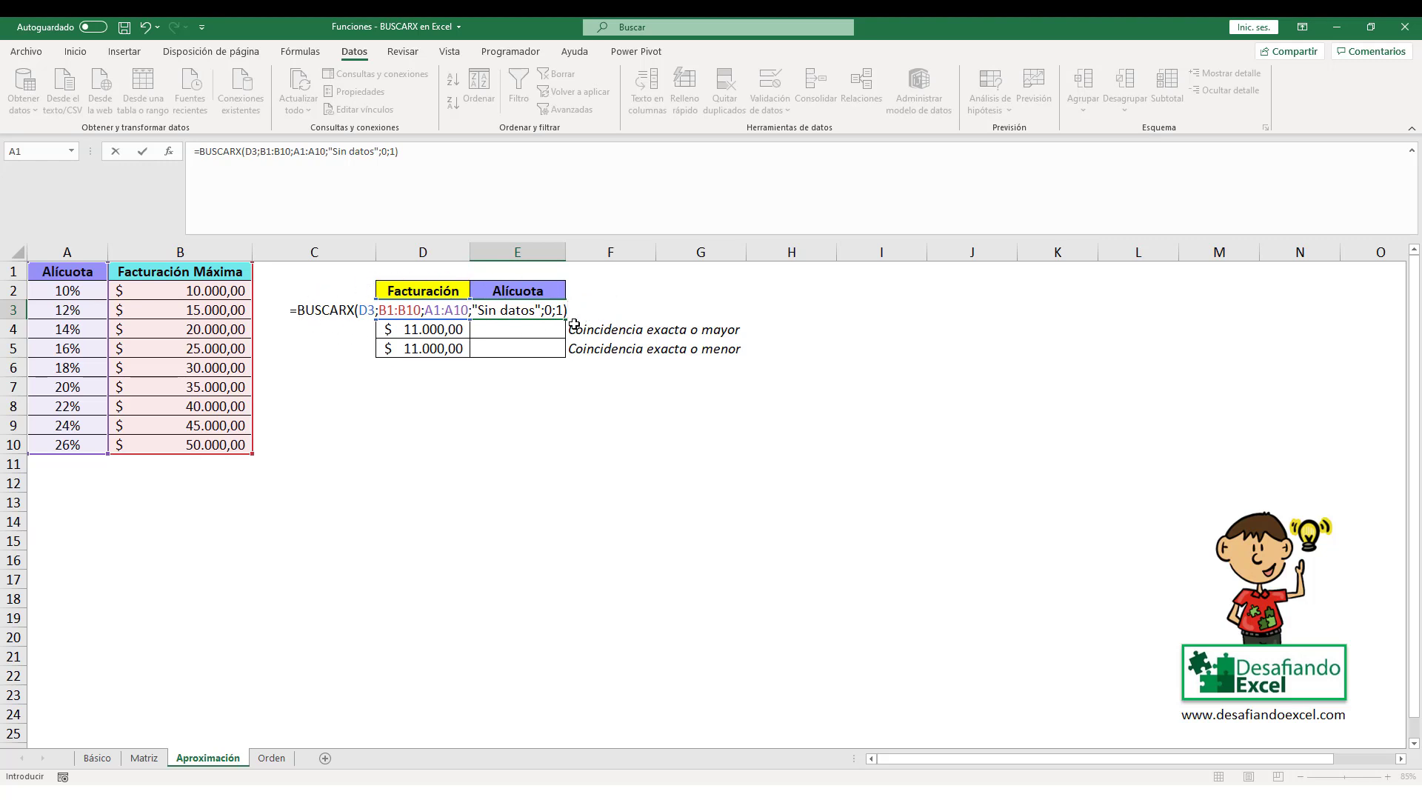
{"action": "key", "text": "Return"}
{"action": "left_click", "coordinate": [531, 315]}
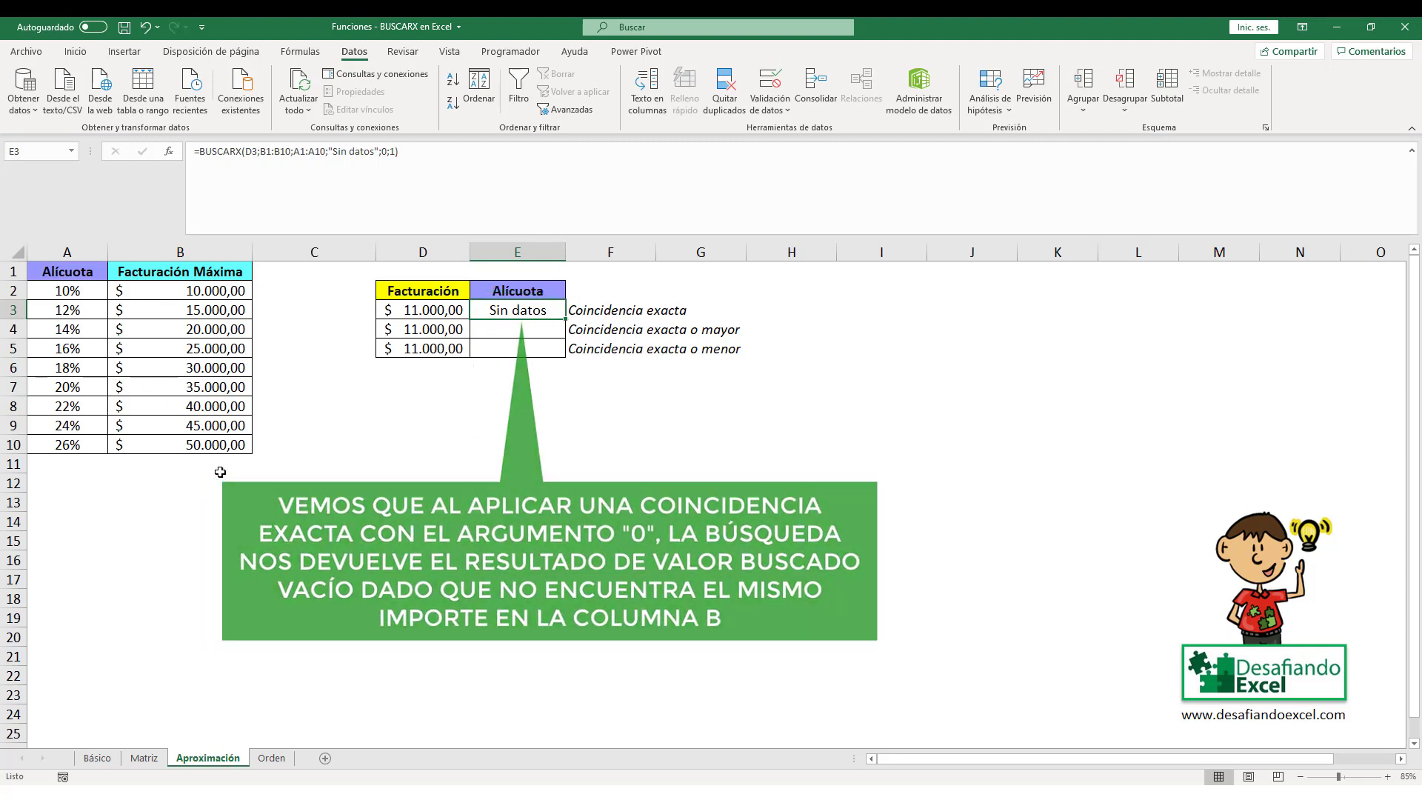
{"action": "left_click", "coordinate": [509, 331]}
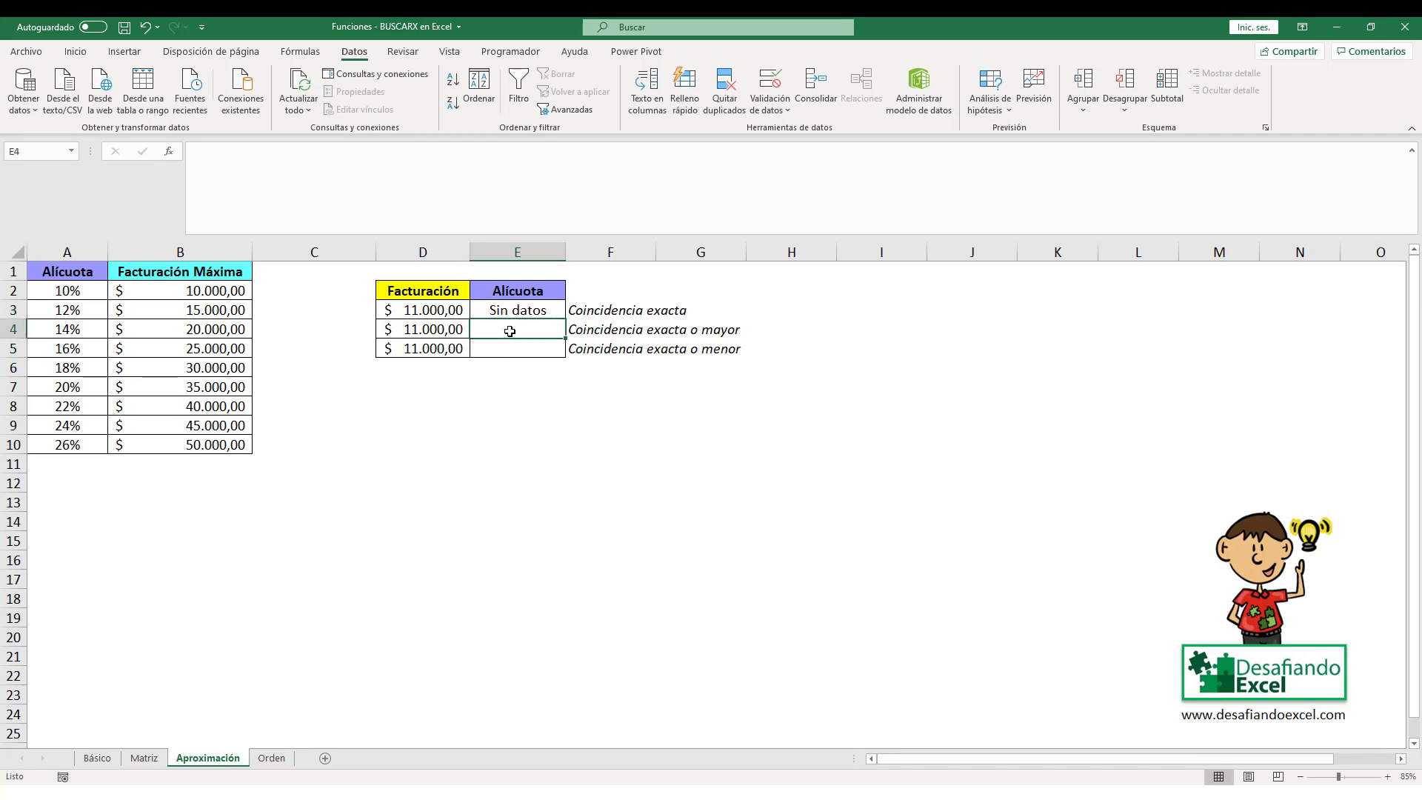
Enter =BUSCARX(D4;B1:B10;A1:A10;"Sin datos";1;1) in E4 so it returns the next-higher rate, 12%.
{"action": "type", "text": "=BUS"}
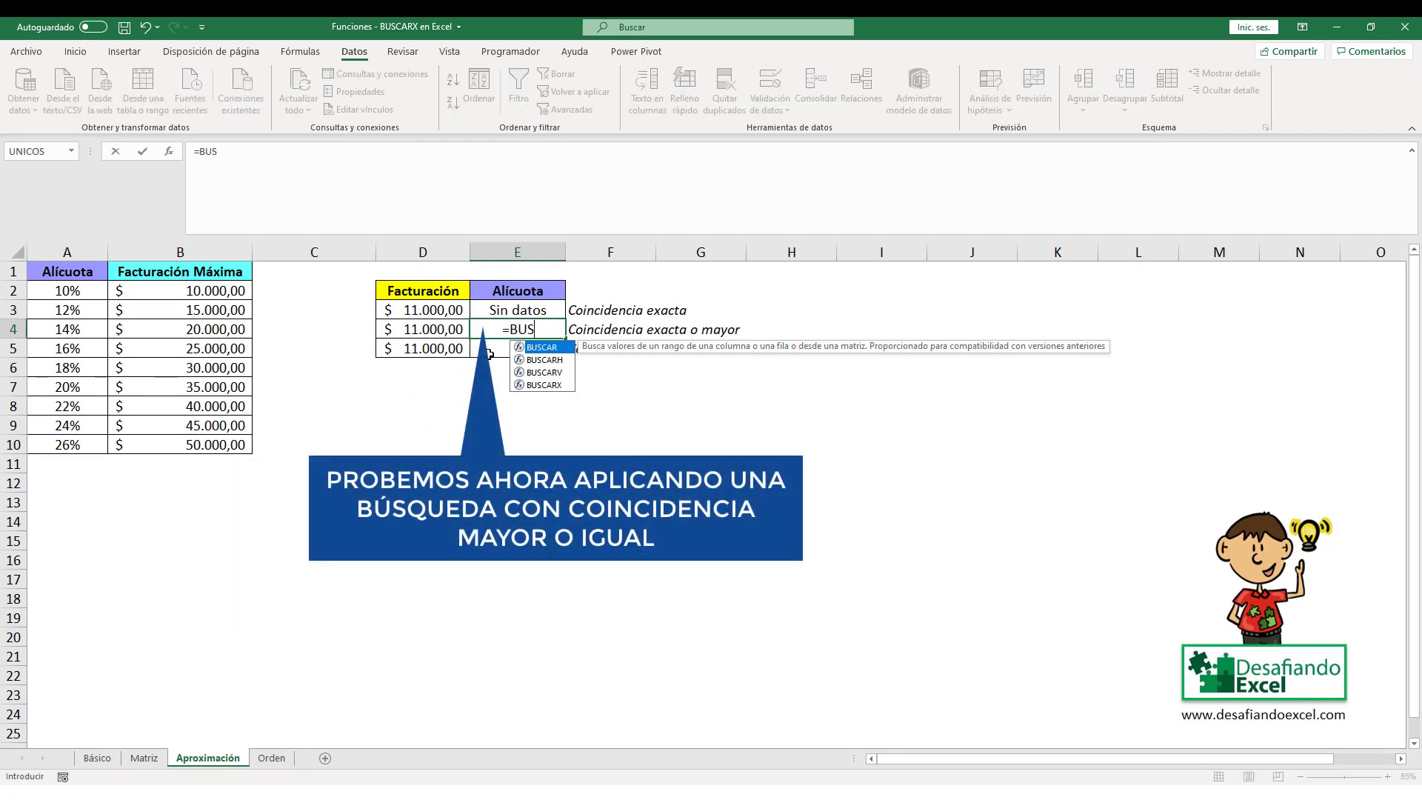
{"action": "type", "text": "CARX("}
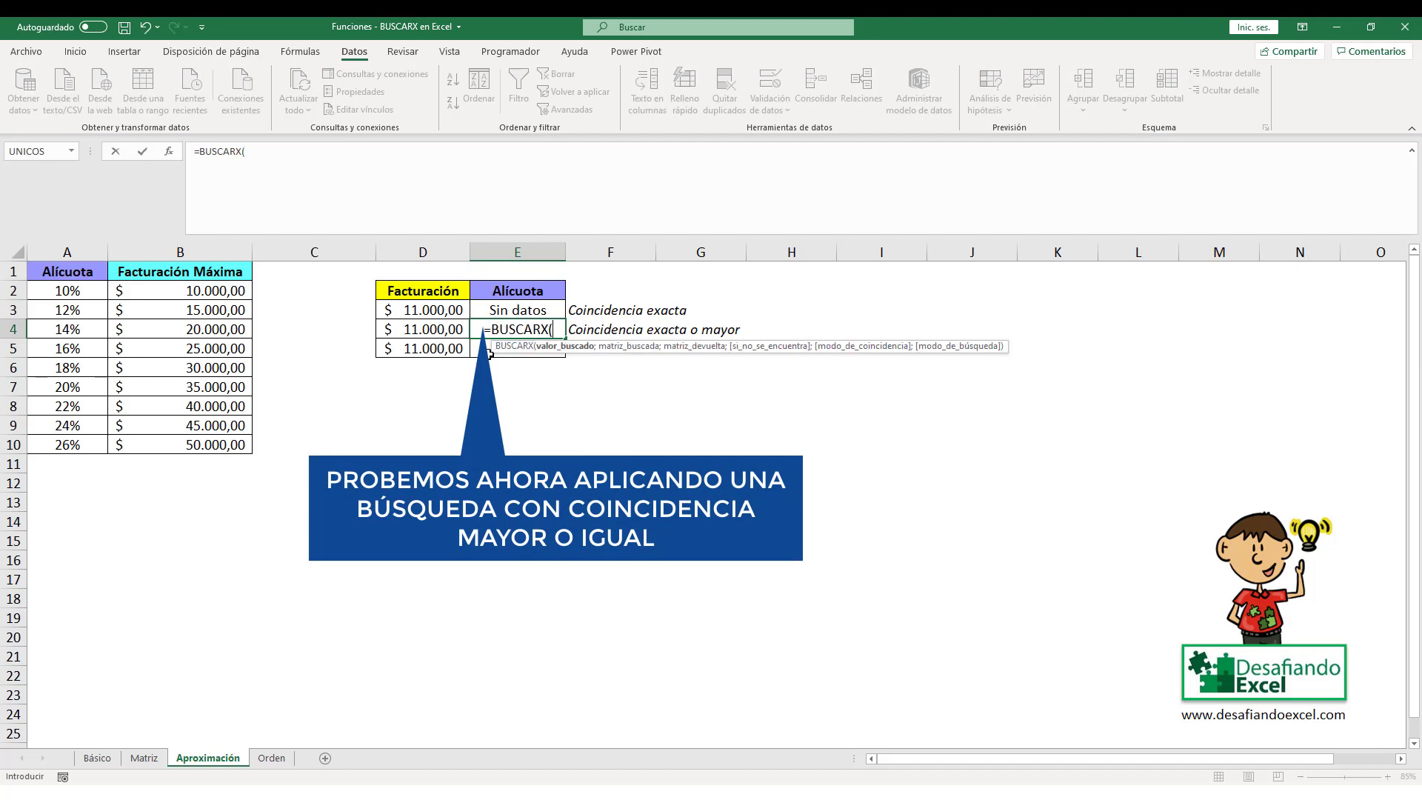
{"action": "left_click", "coordinate": [427, 330]}
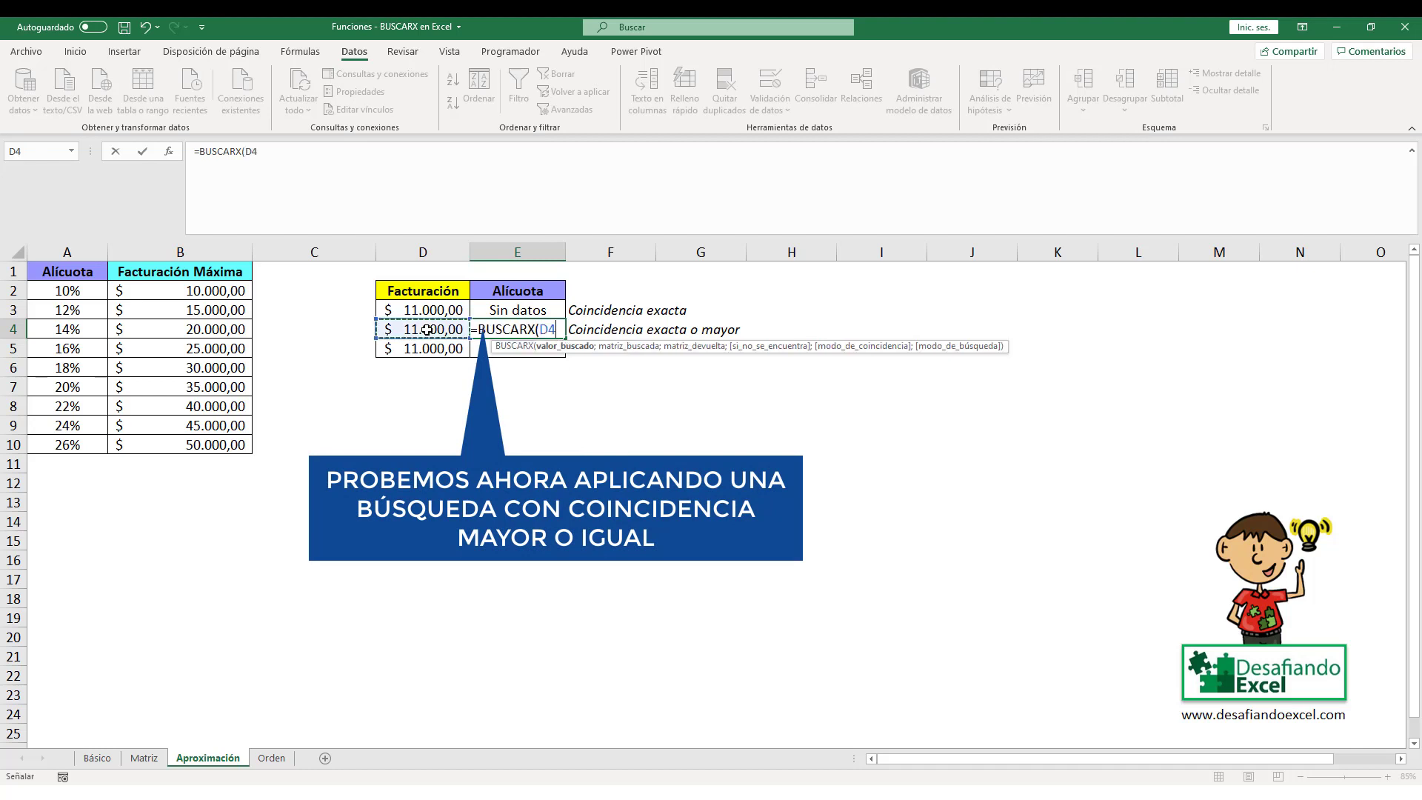
{"action": "type", "text": ";"}
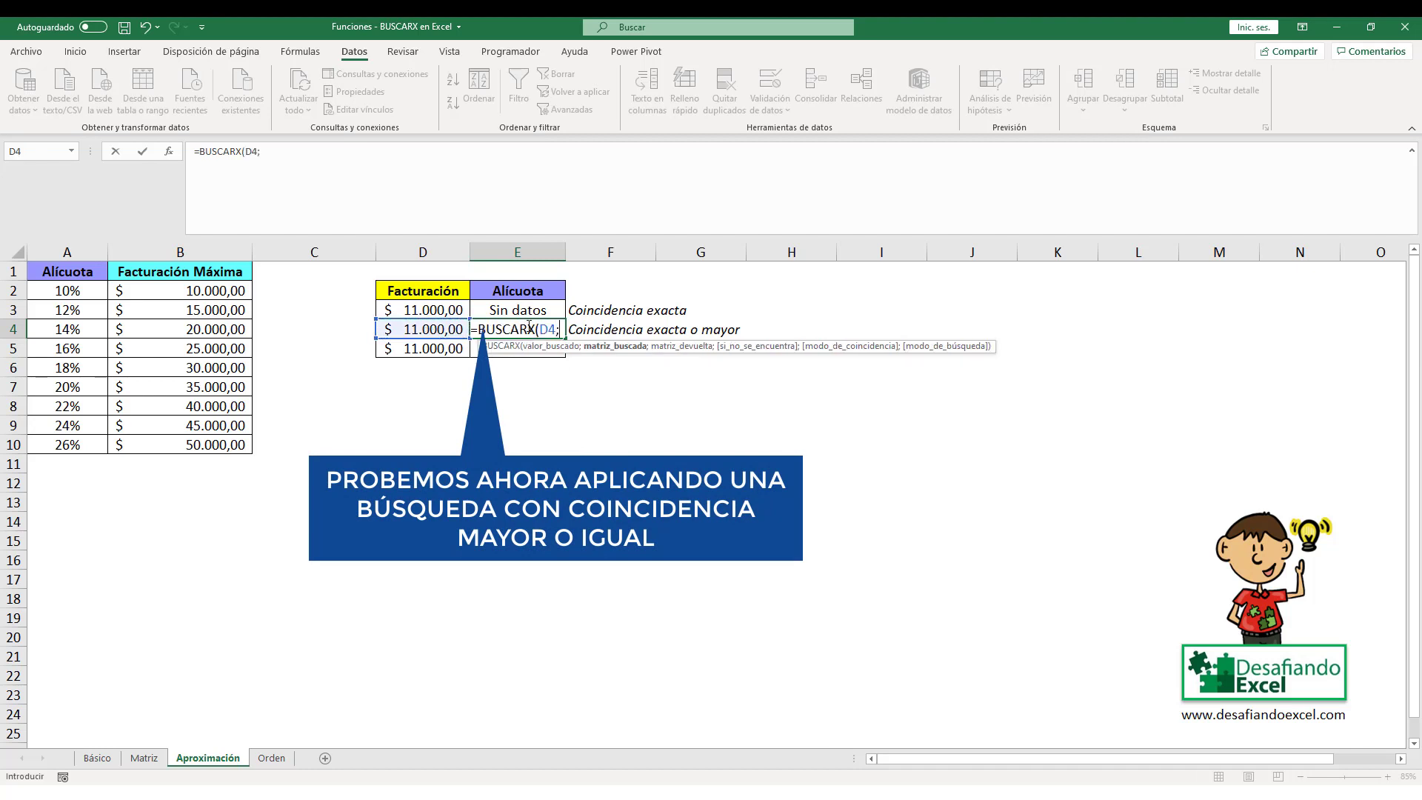
{"action": "left_click_drag", "start_coordinate": [183, 268], "coordinate": [163, 438]}
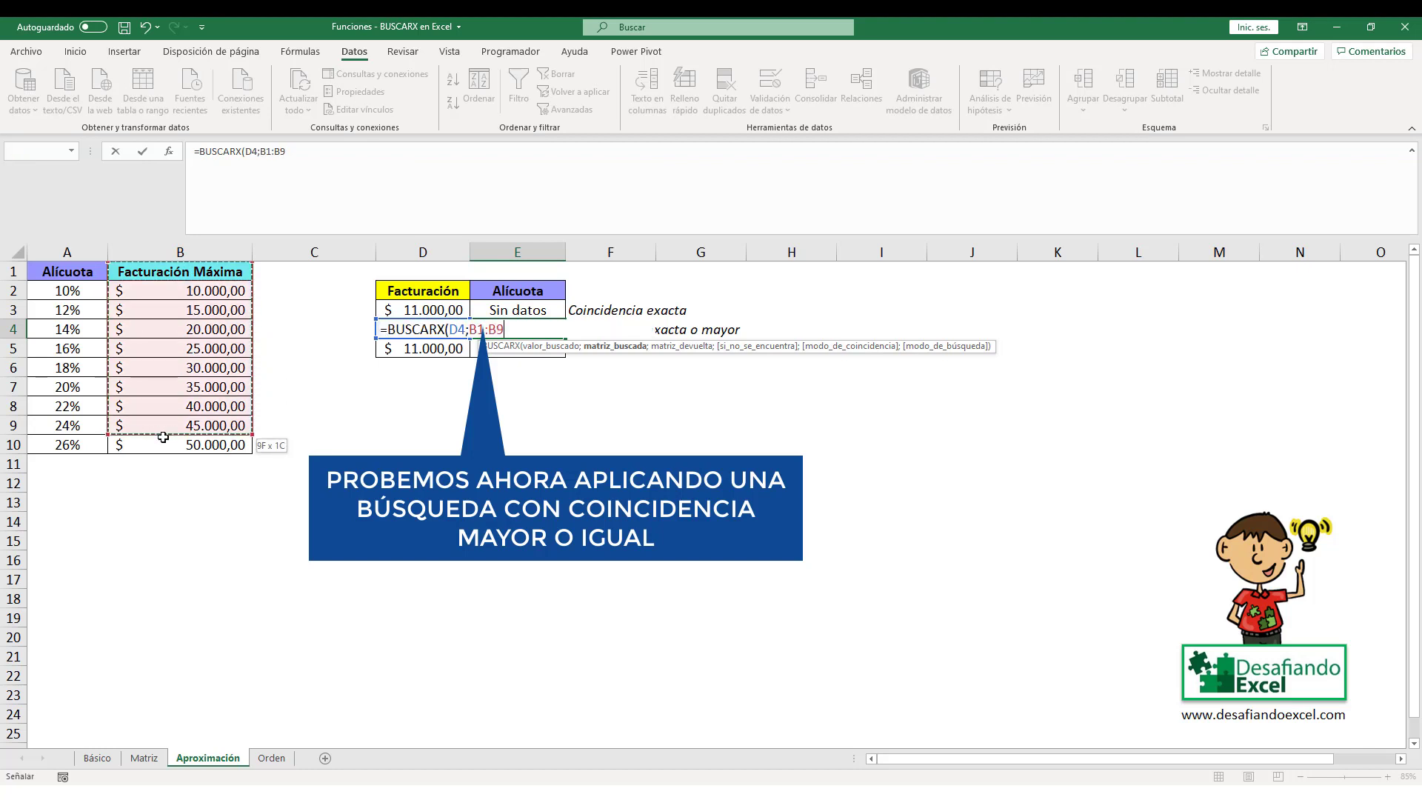
{"action": "type", "text": ";"}
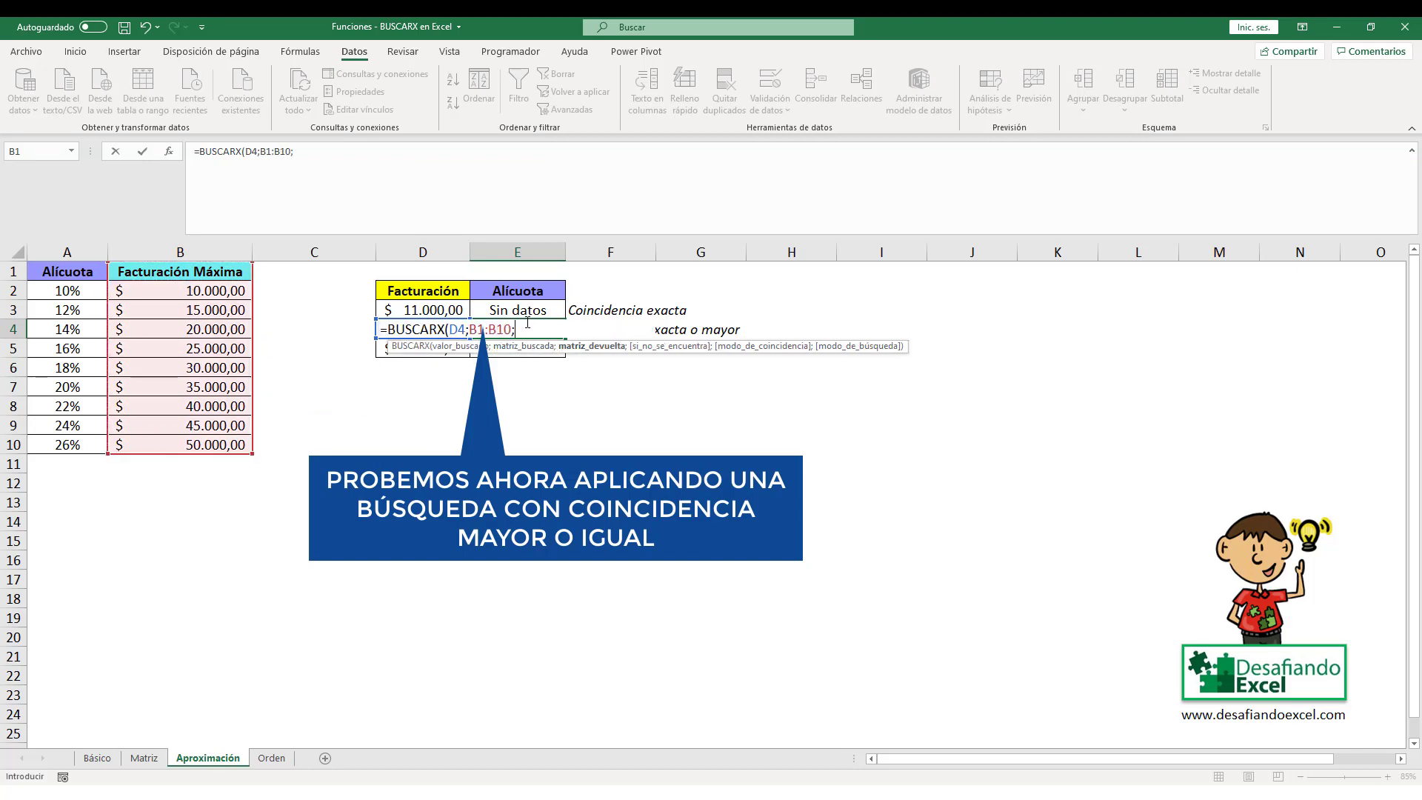
{"action": "left_click_drag", "start_coordinate": [71, 272], "coordinate": [61, 443]}
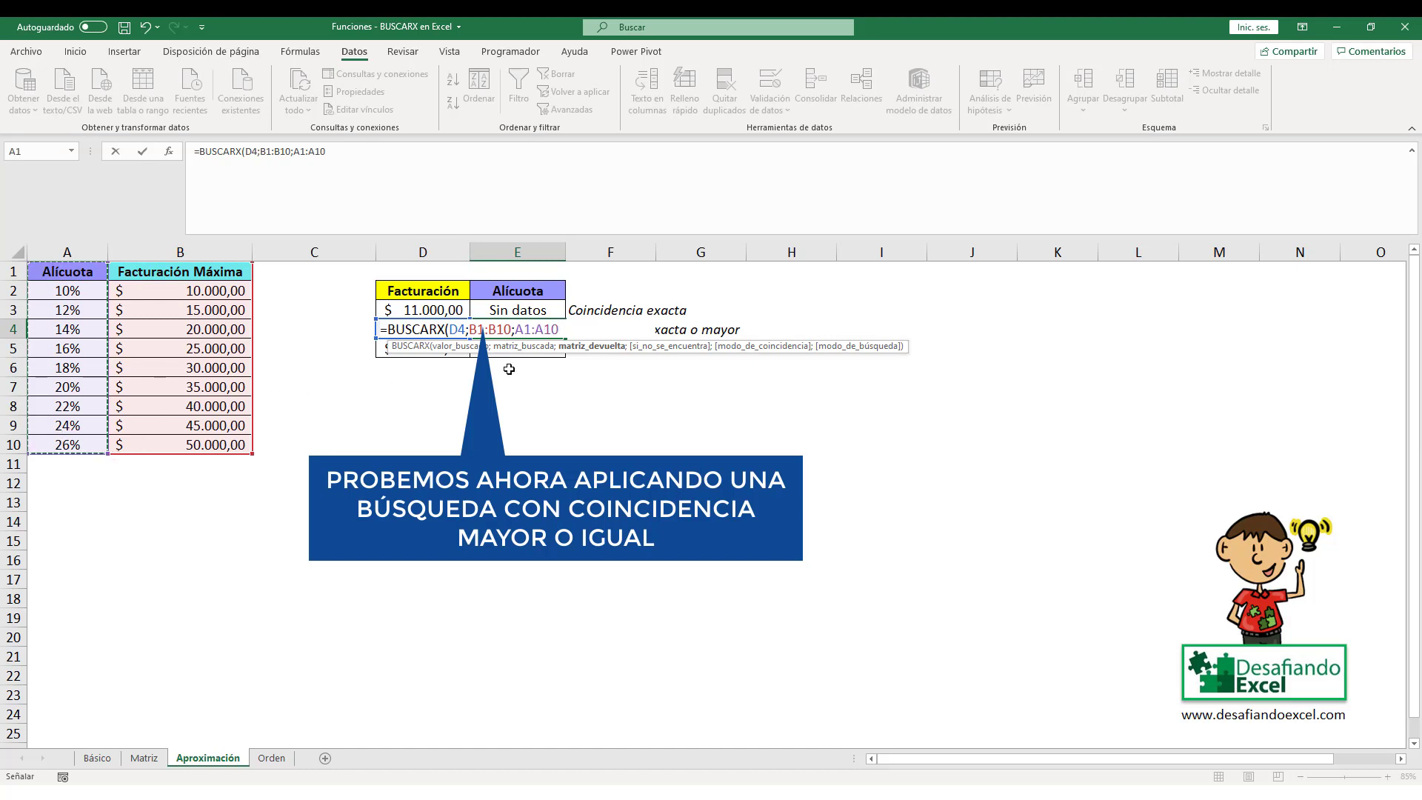
{"action": "type", "text": ";"}
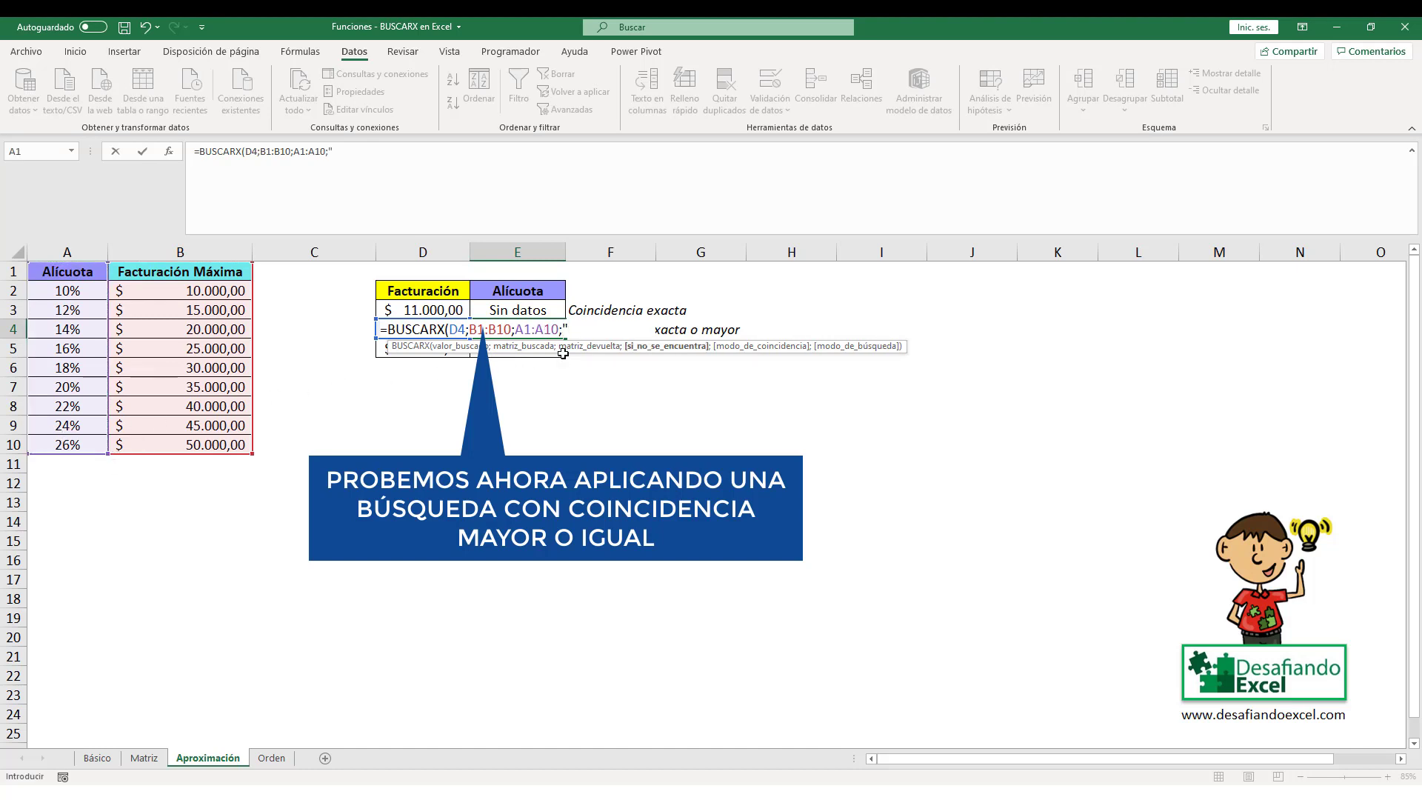
{"action": "type", "text": "datos"}
{"action": "type", "text": "\";"}
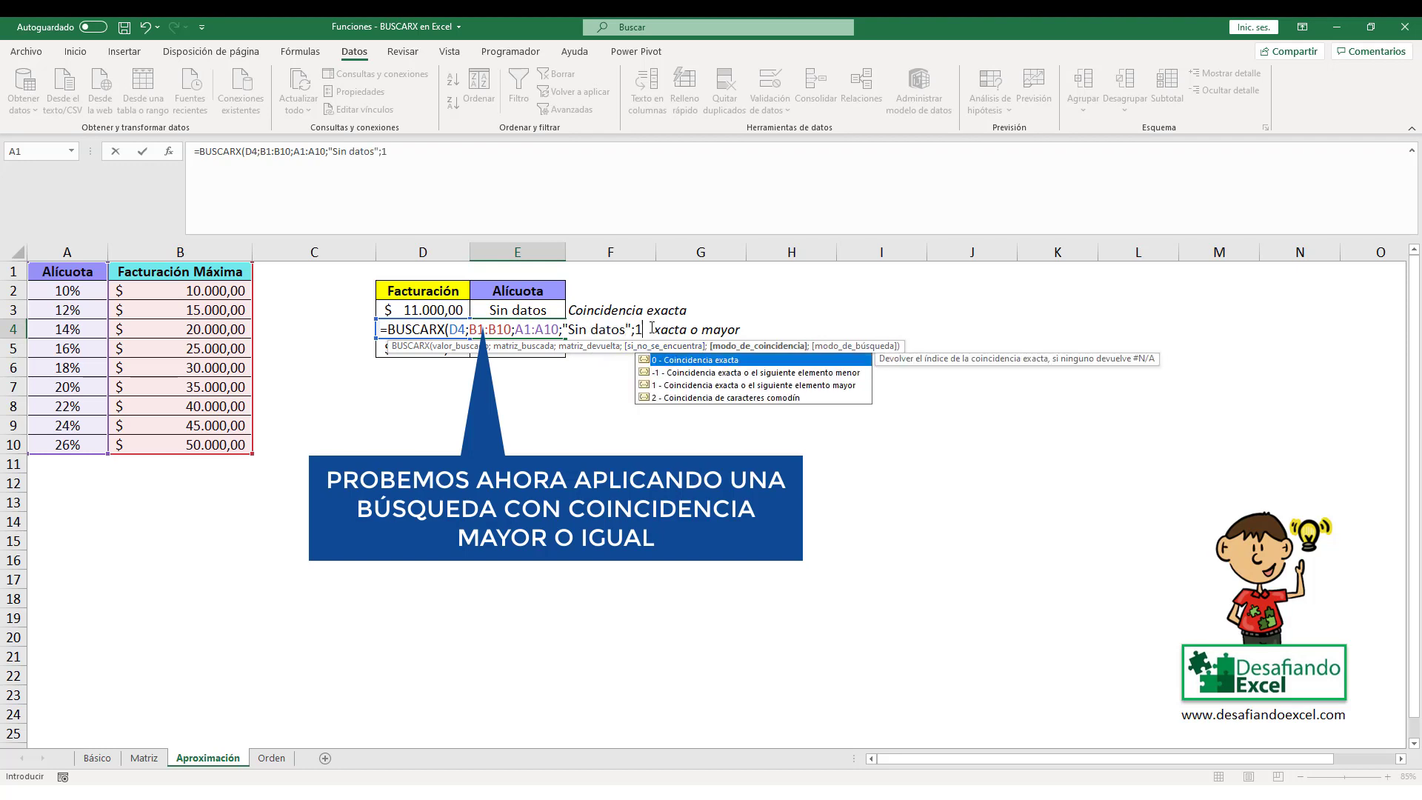
{"action": "type", "text": "1"}
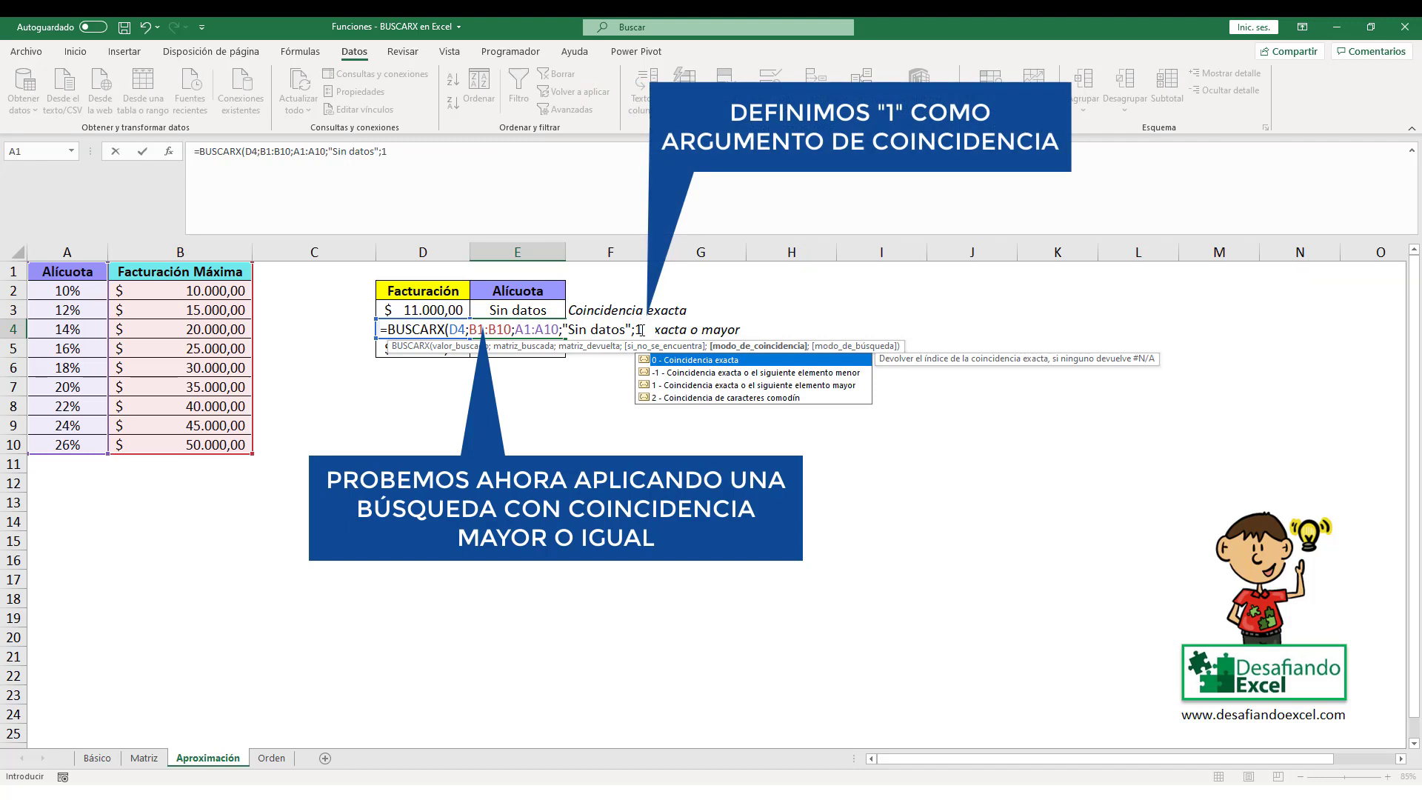
{"action": "type", "text": ";1"}
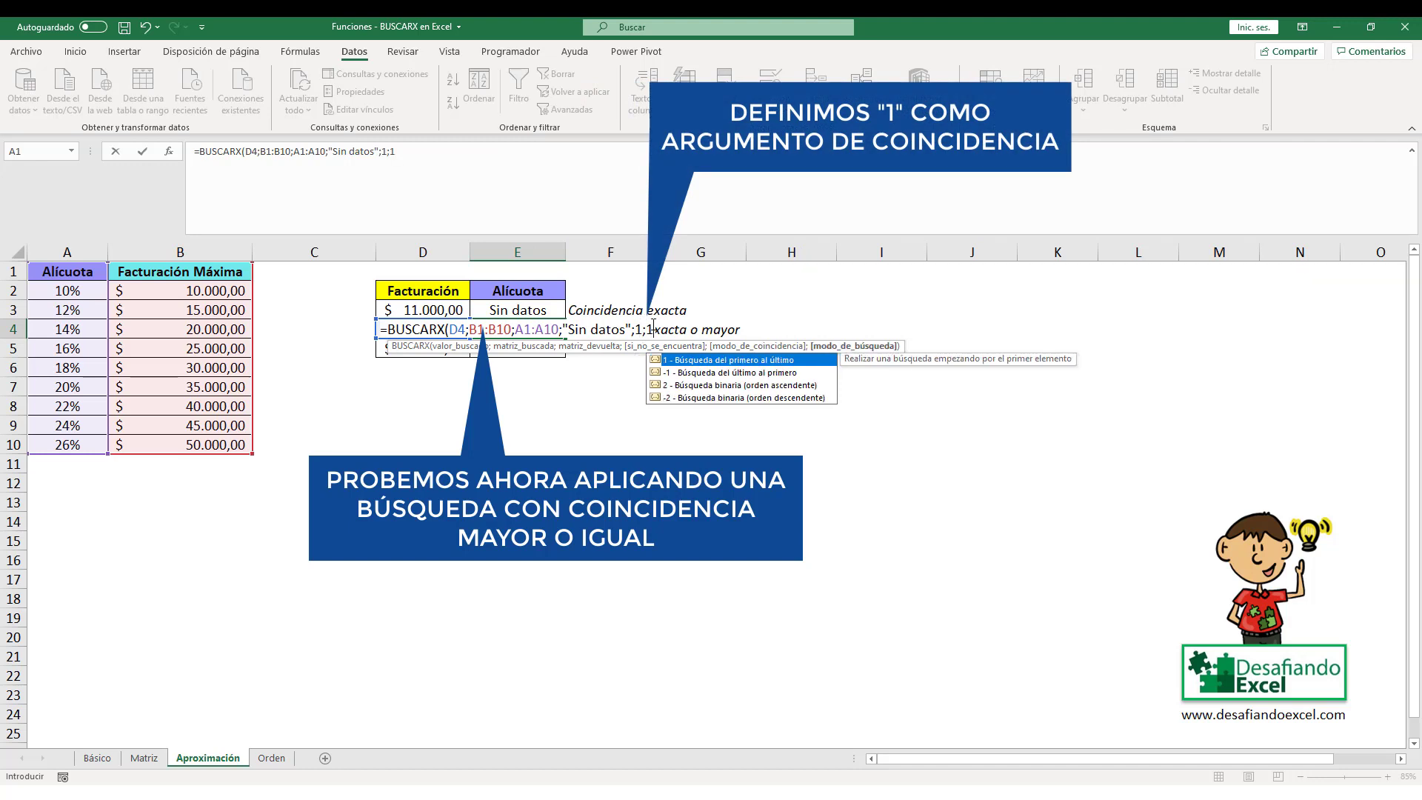
{"action": "type", "text": ")"}
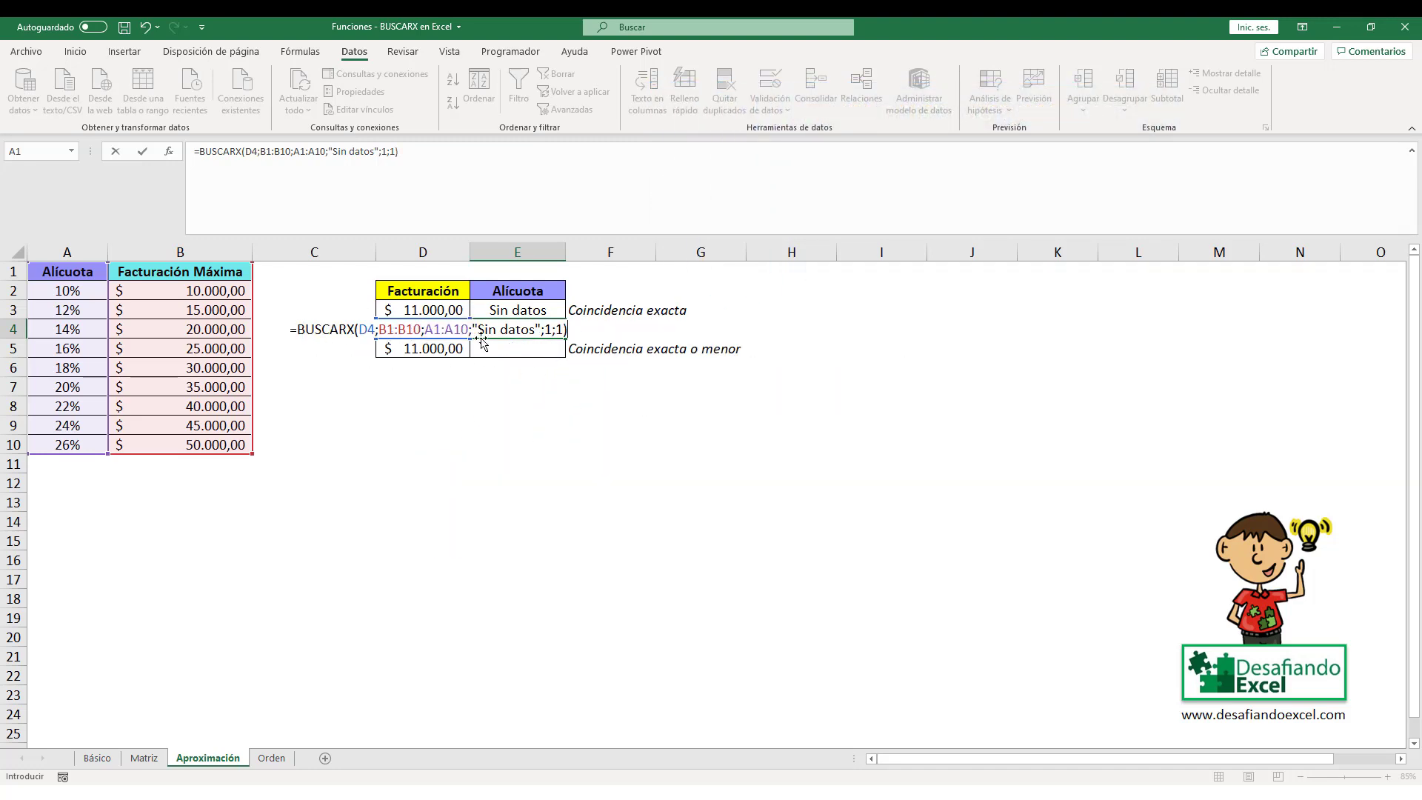
{"action": "key", "text": "Return"}
{"action": "left_click", "coordinate": [519, 329]}
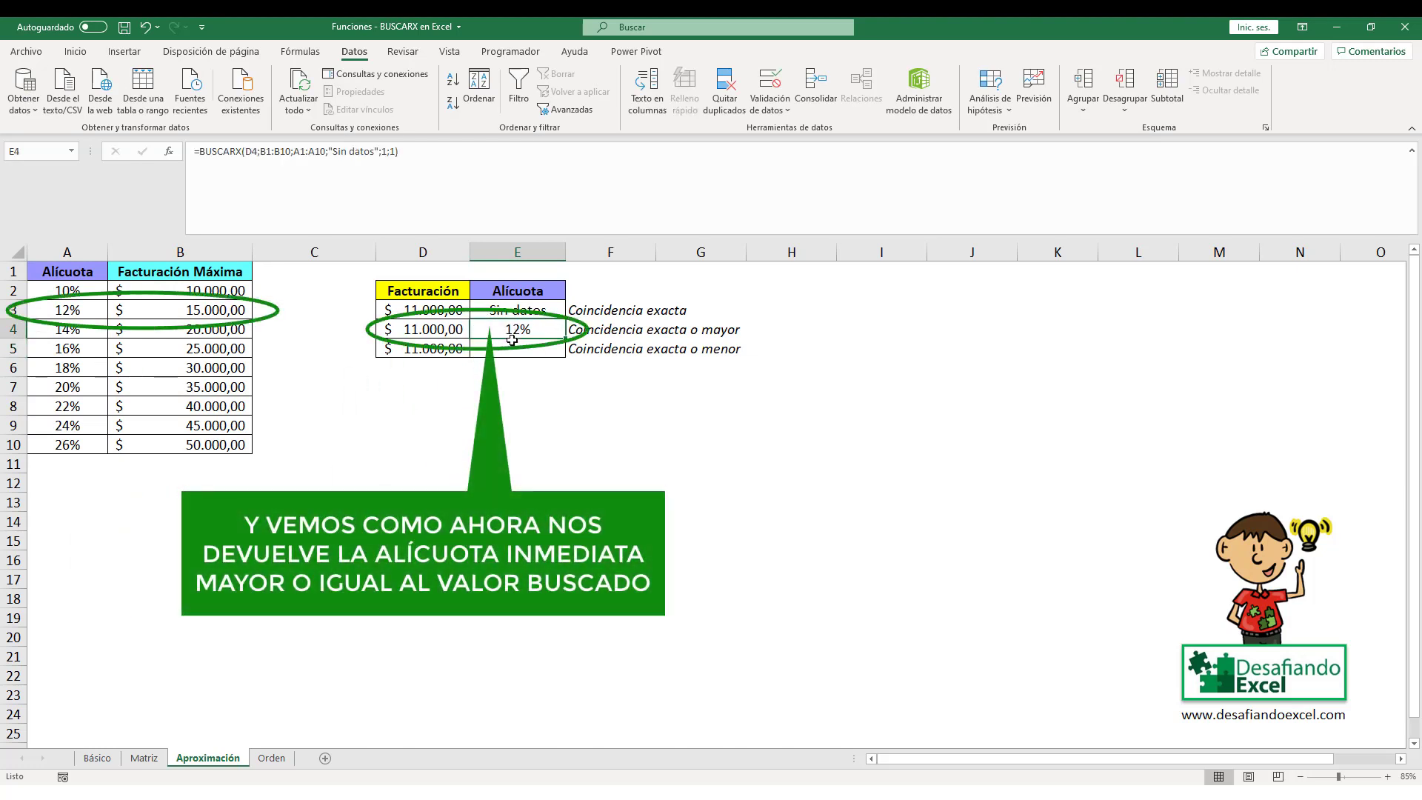
{"action": "left_click", "coordinate": [67, 311]}
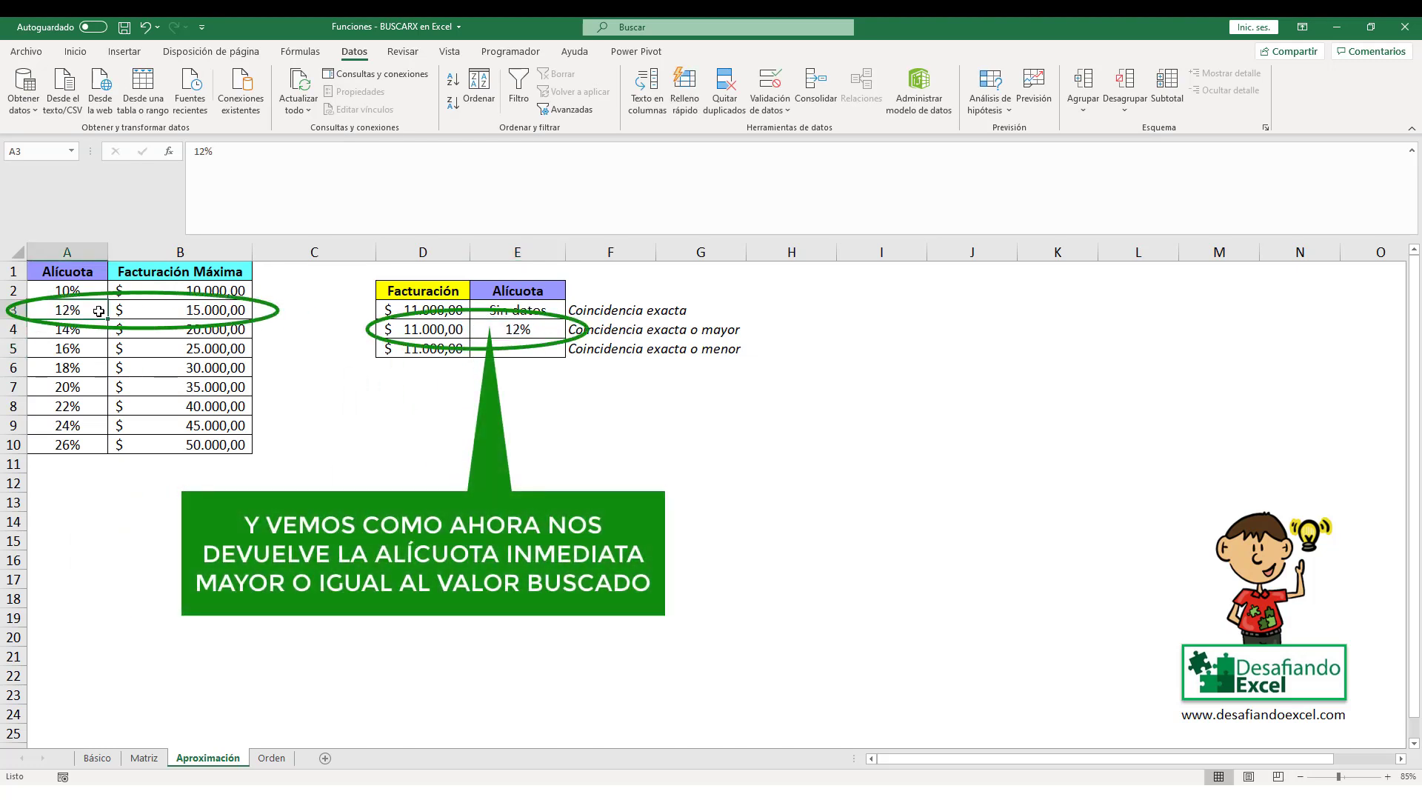
{"action": "left_click", "coordinate": [147, 311]}
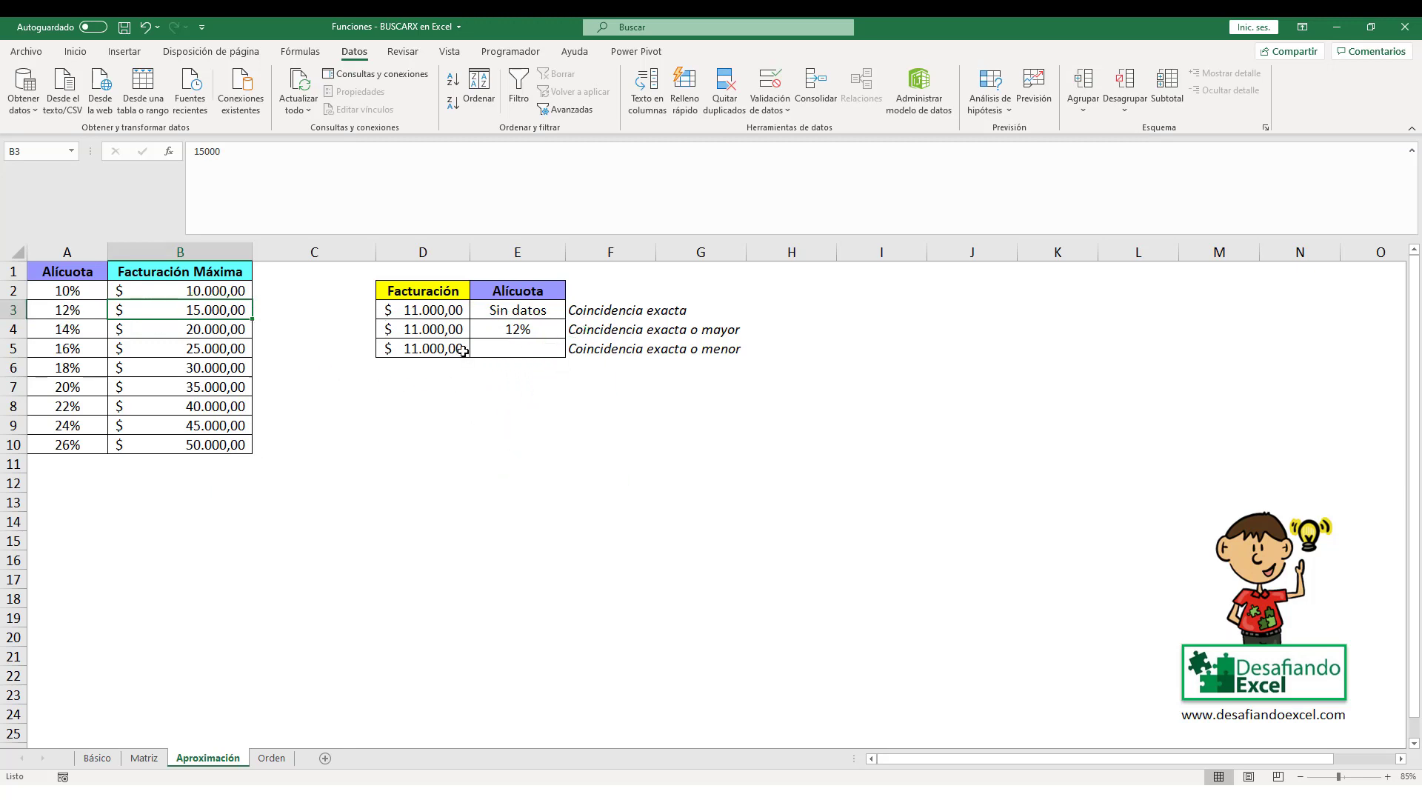
{"action": "left_click", "coordinate": [463, 350]}
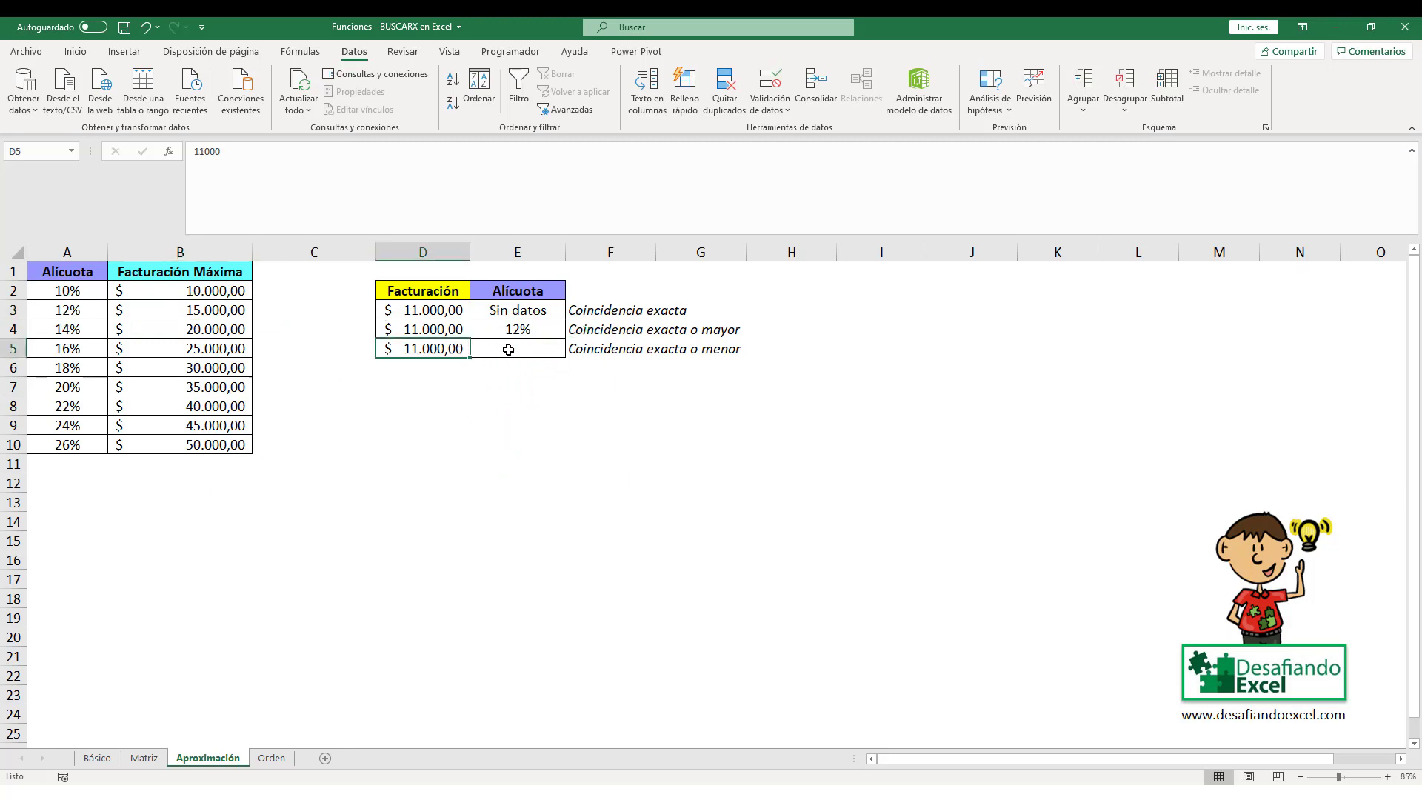
Enter =BUSCARX(D5;B1:B10;A1:A10;"Sin datos";-1;1) in E5 for the nearest lower rate.
{"action": "left_click", "coordinate": [509, 348]}
{"action": "type", "text": "="}
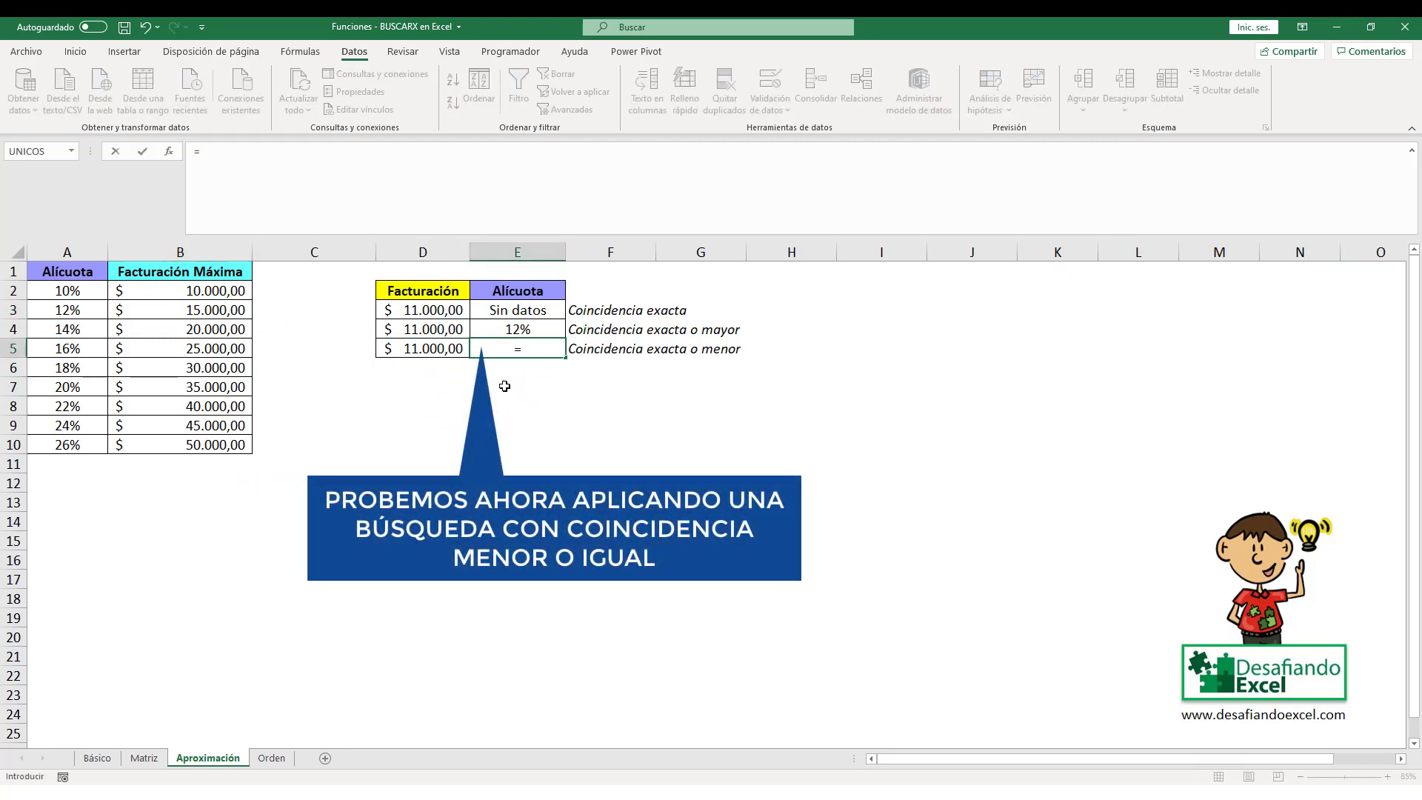
{"action": "type", "text": "BUSCARX"}
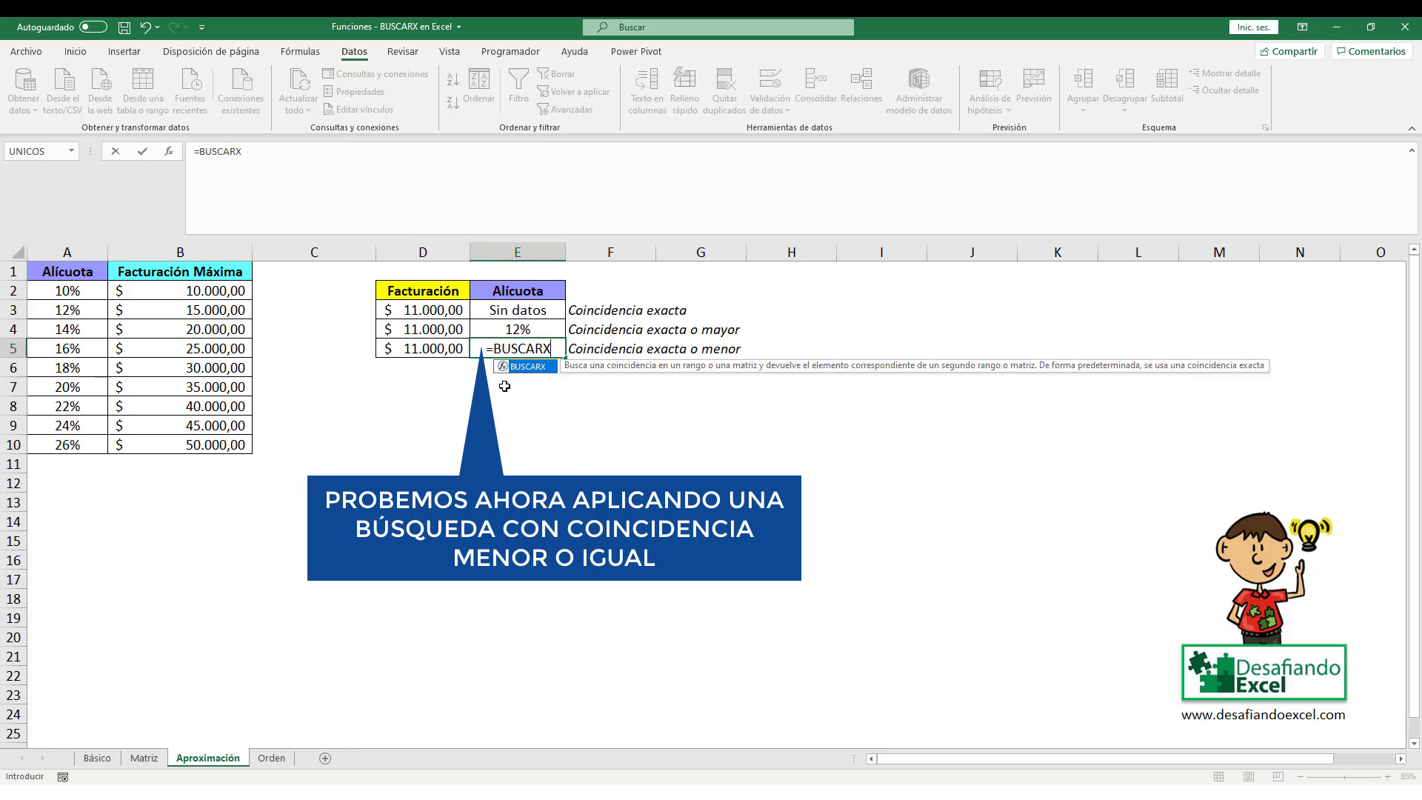
{"action": "type", "text": "("}
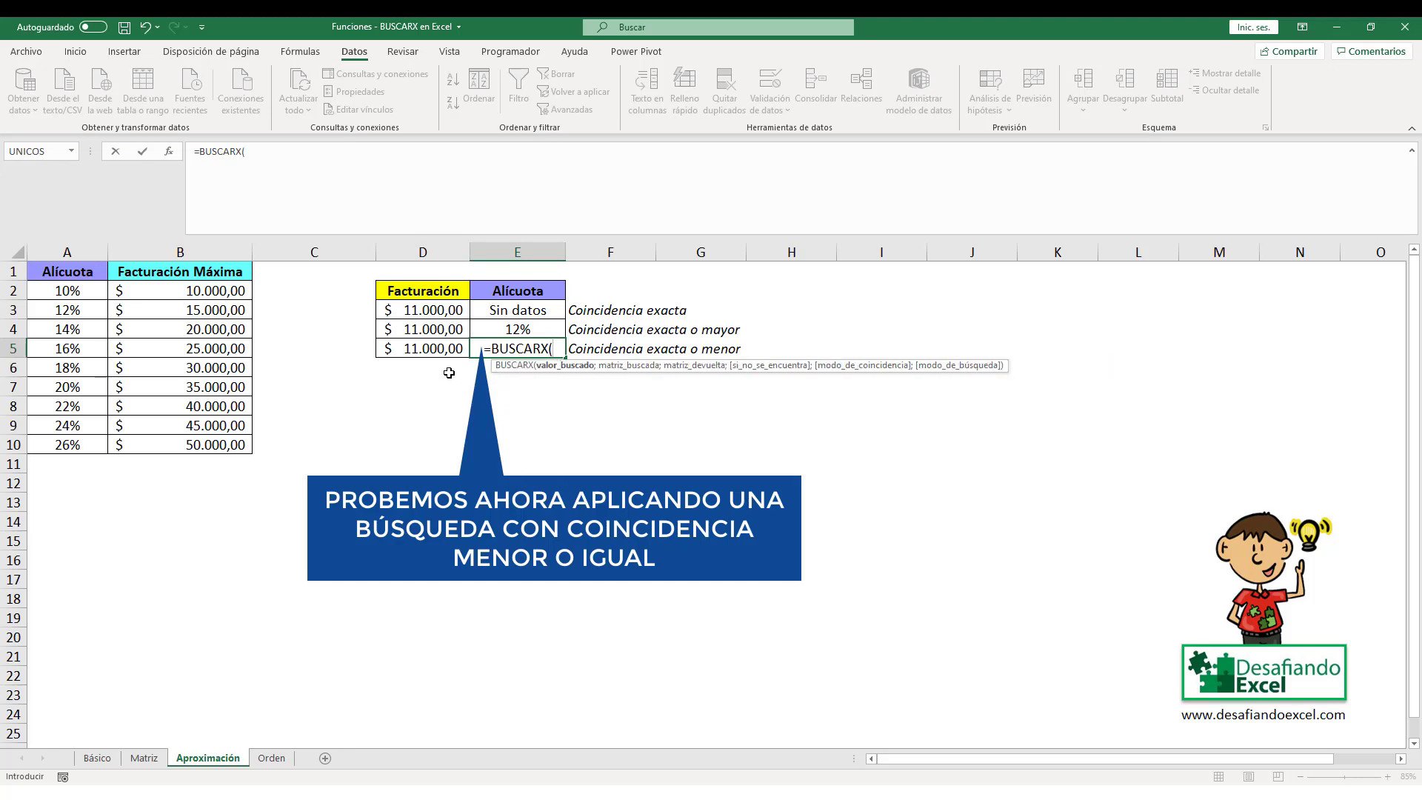
{"action": "left_click", "coordinate": [410, 348]}
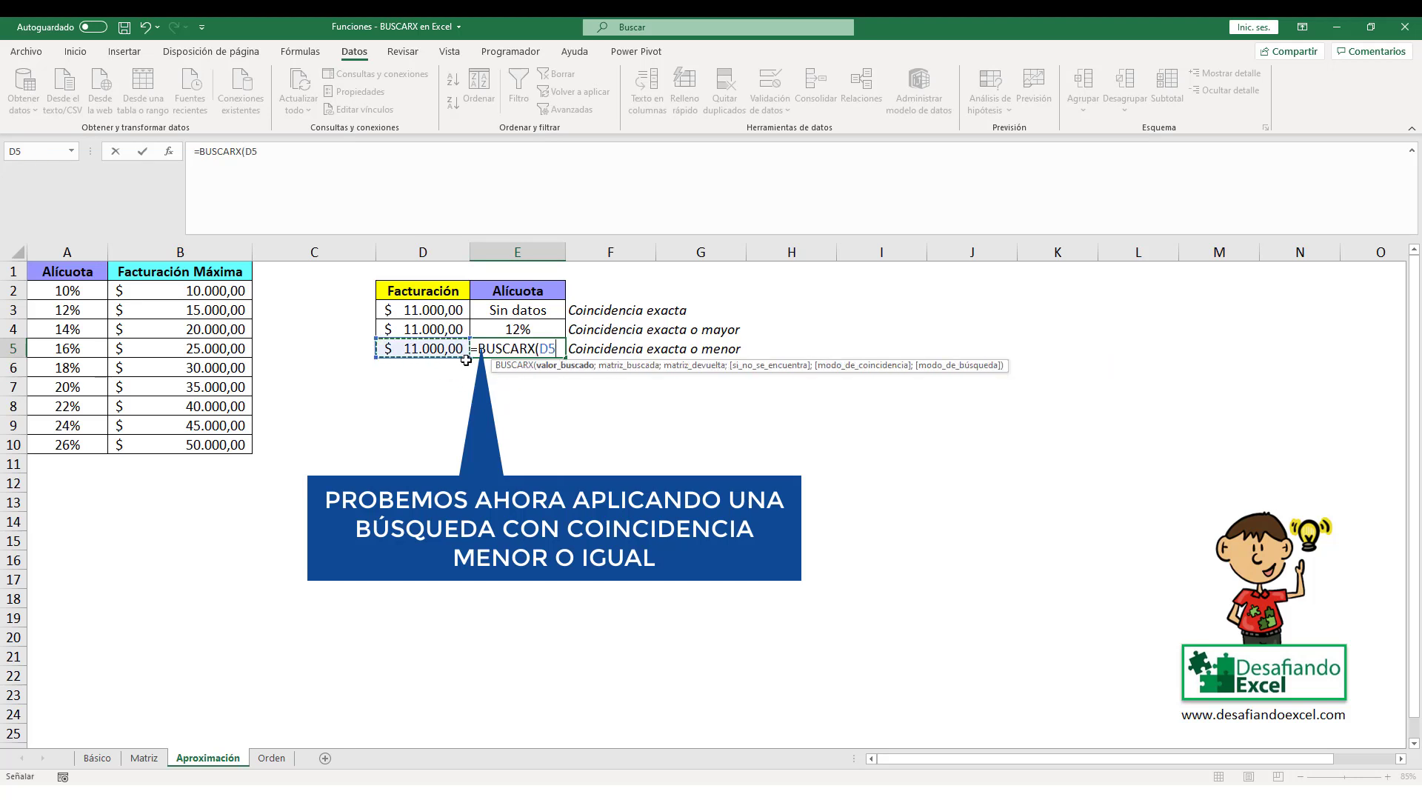
{"action": "type", "text": ";"}
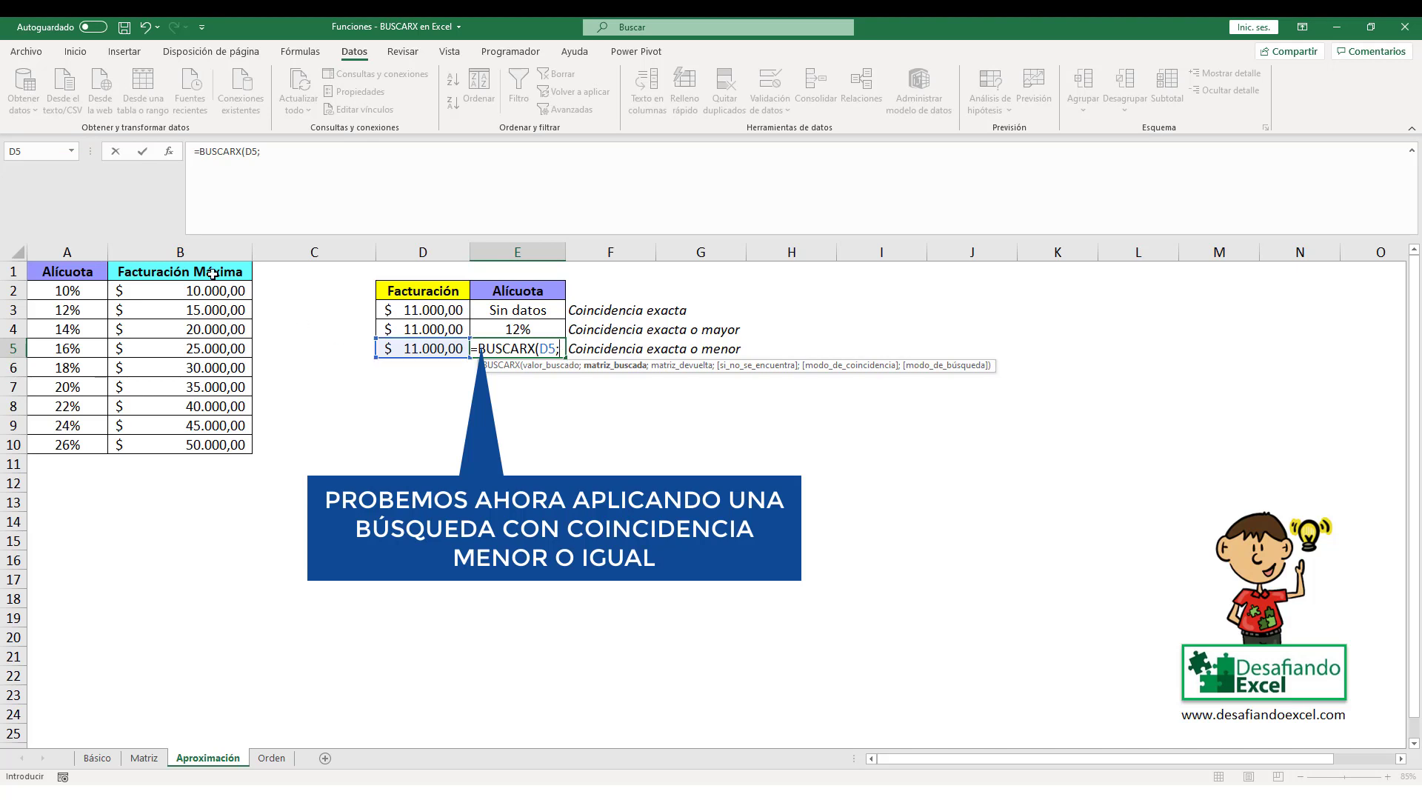
{"action": "left_click_drag", "start_coordinate": [213, 274], "coordinate": [236, 444]}
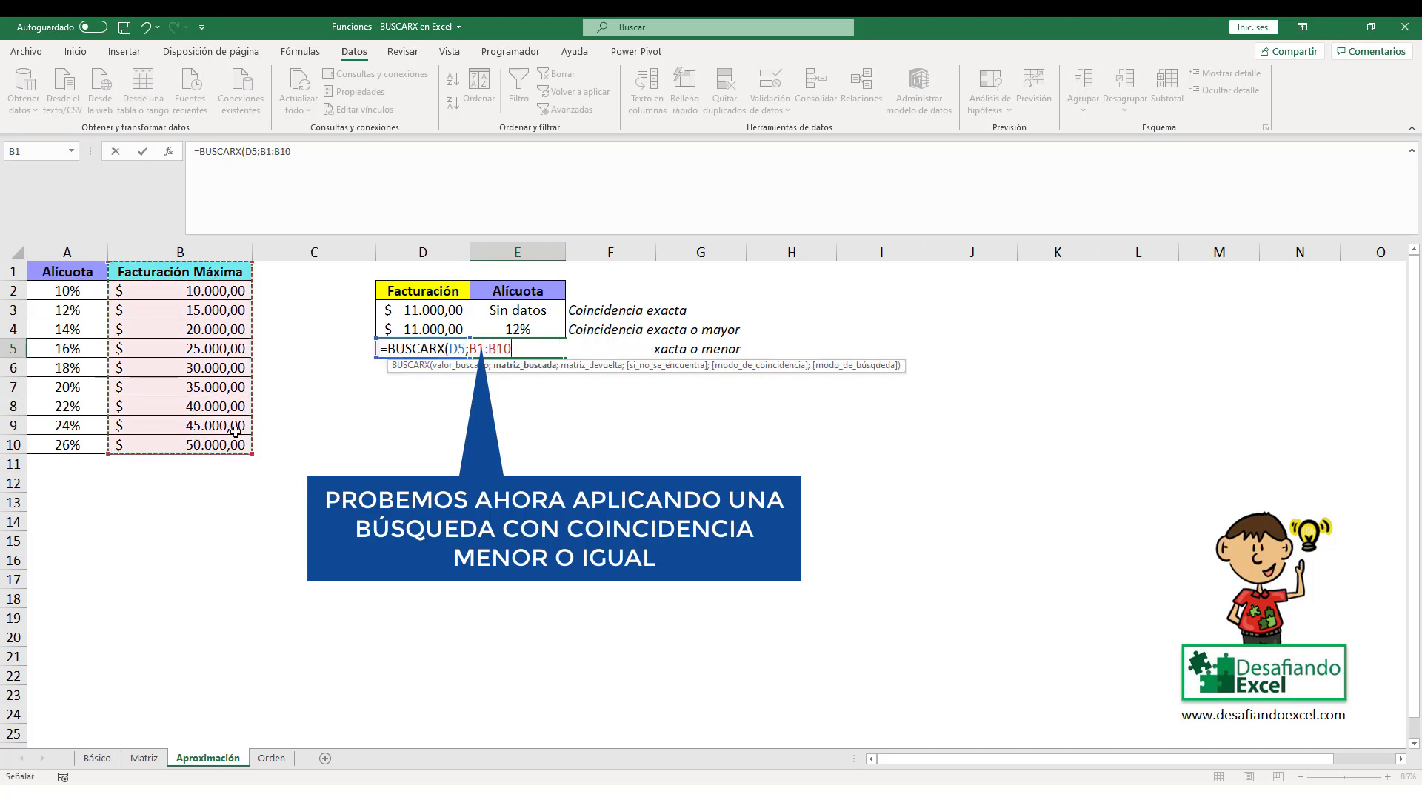
{"action": "type", "text": ";"}
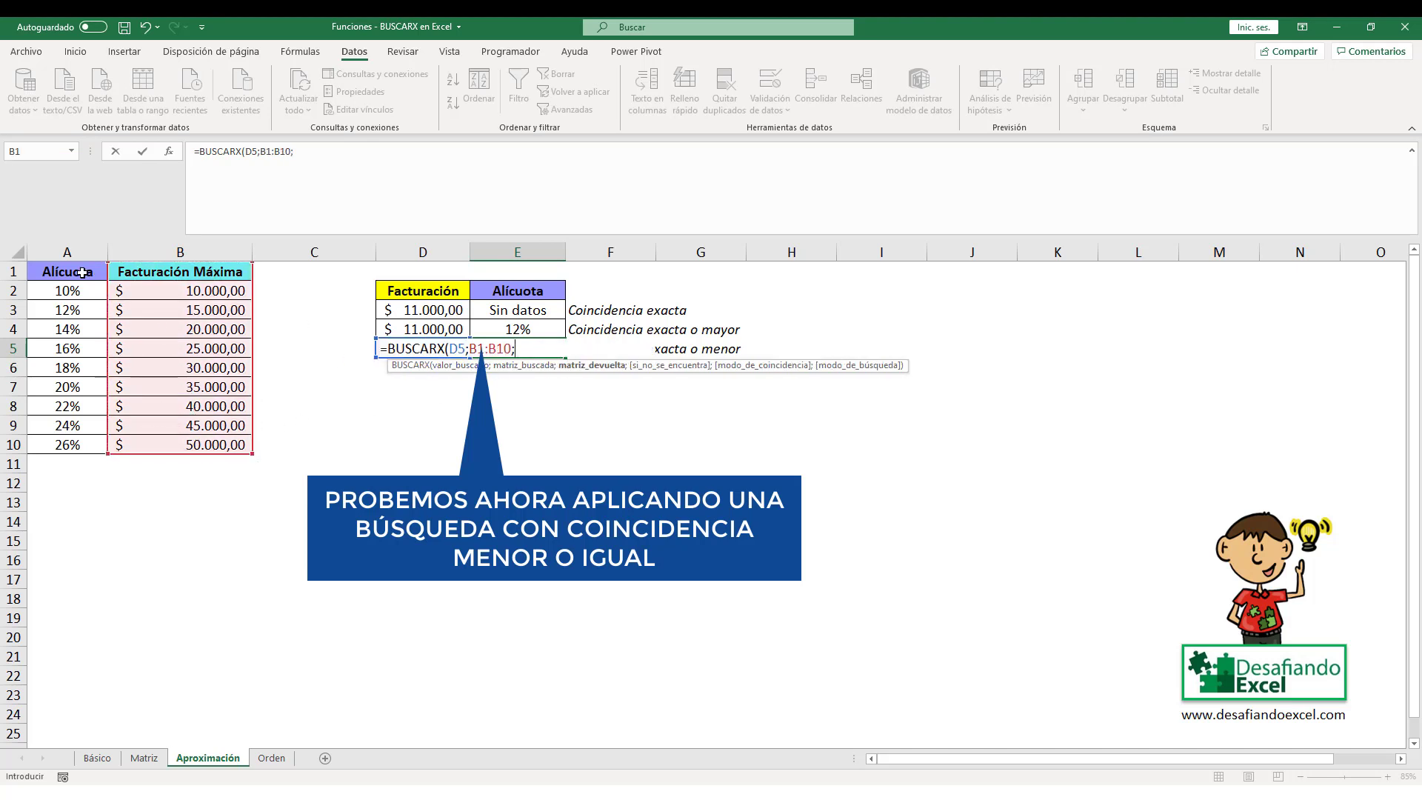
{"action": "left_click_drag", "start_coordinate": [82, 272], "coordinate": [89, 444]}
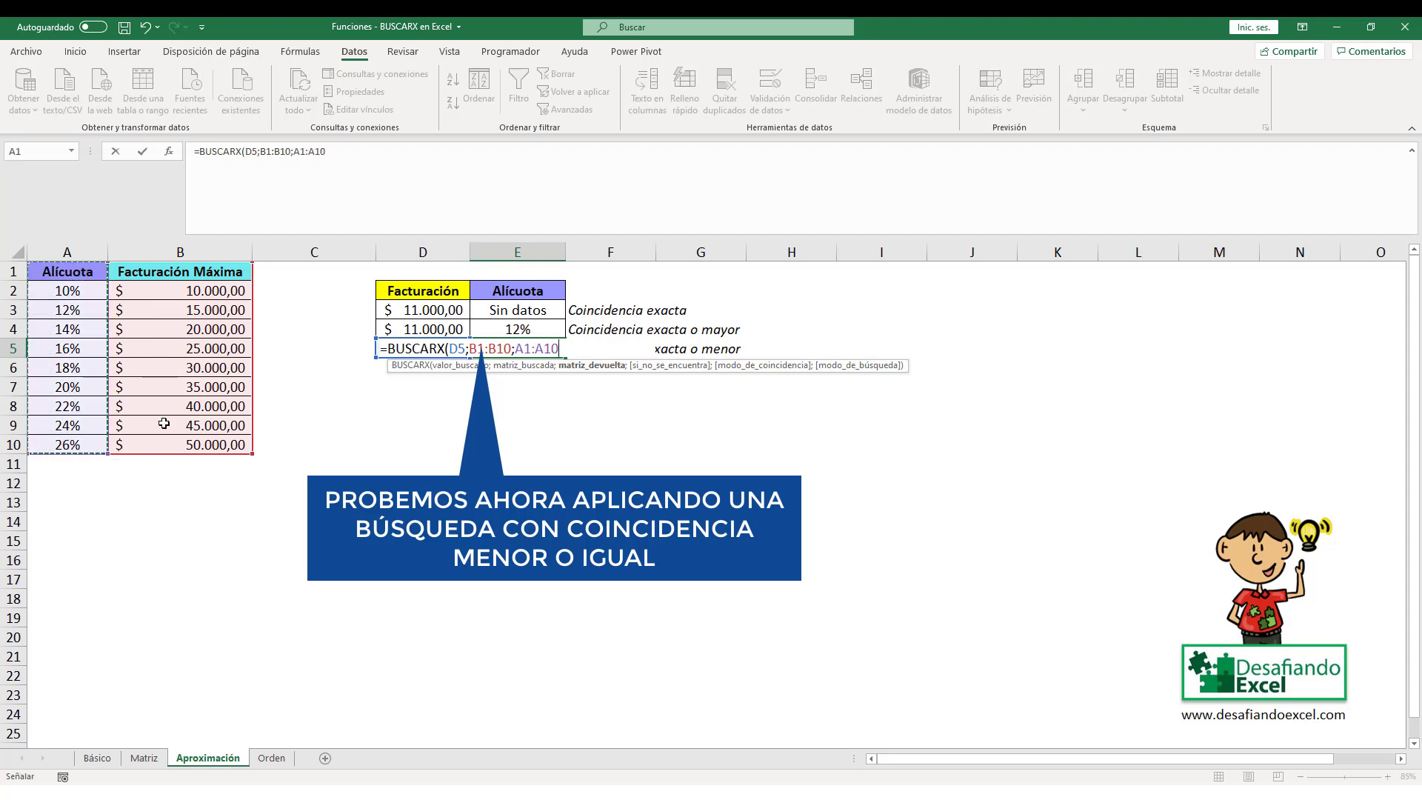
{"action": "type", "text": ";"}
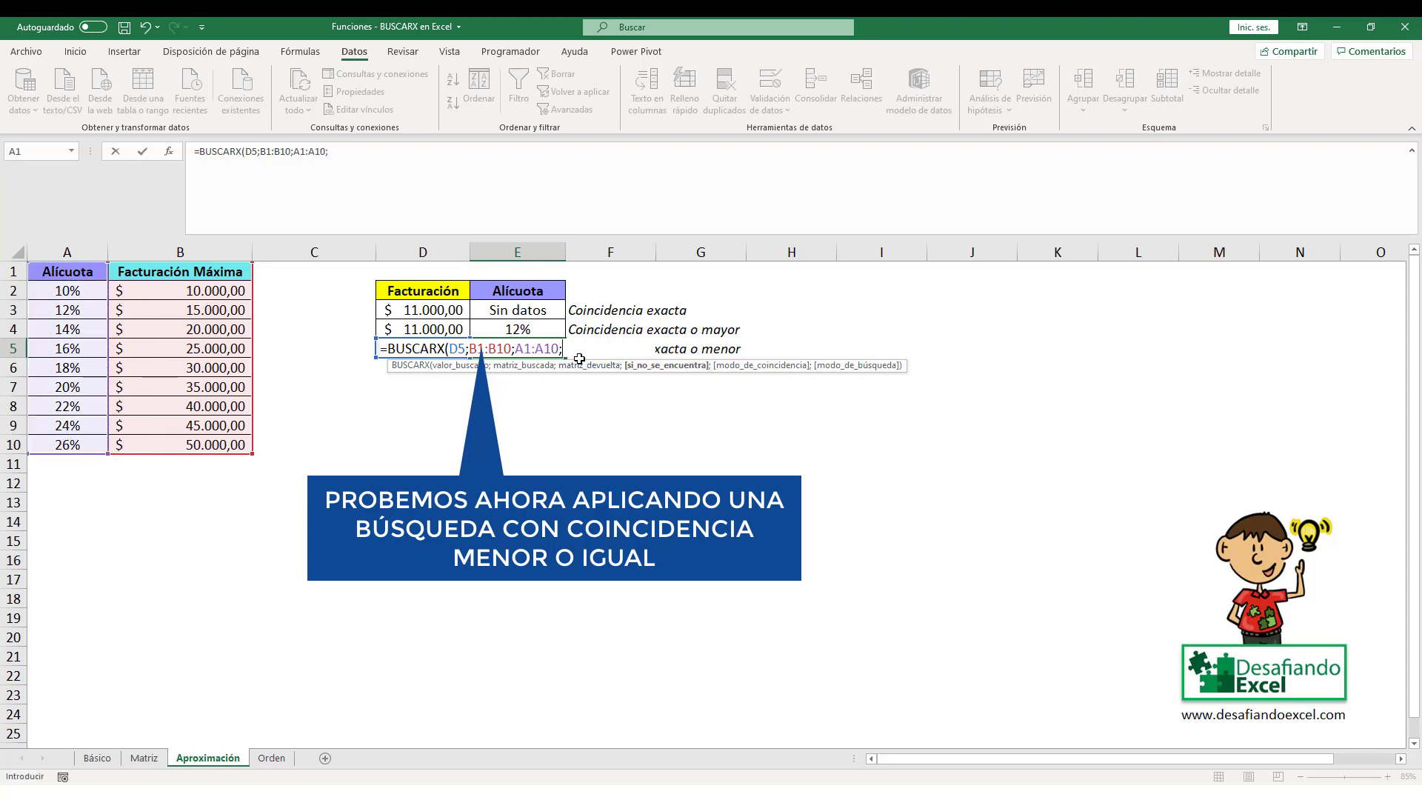
{"action": "type", "text": "\"Sin datos\""}
{"action": "type", "text": ";"}
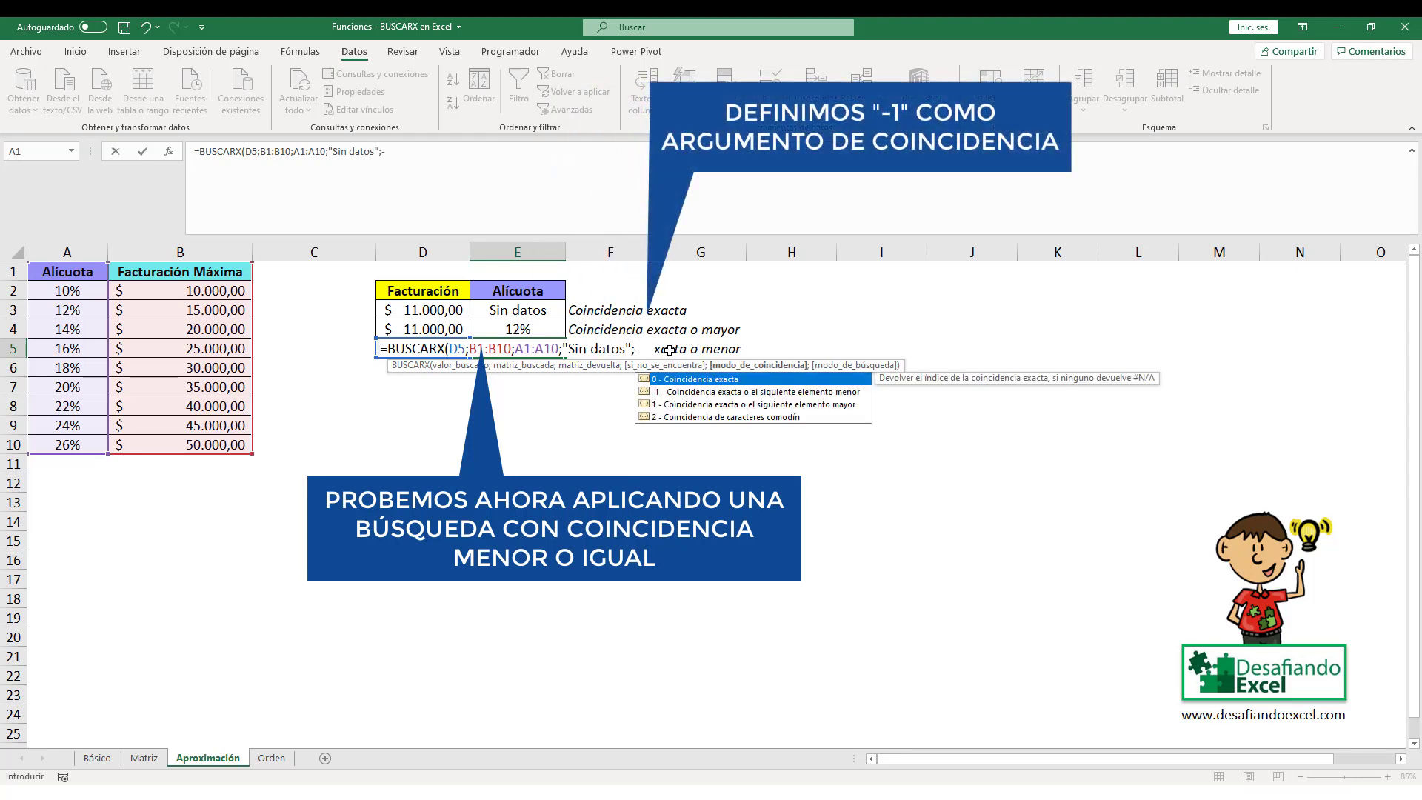
{"action": "type", "text": "-1"}
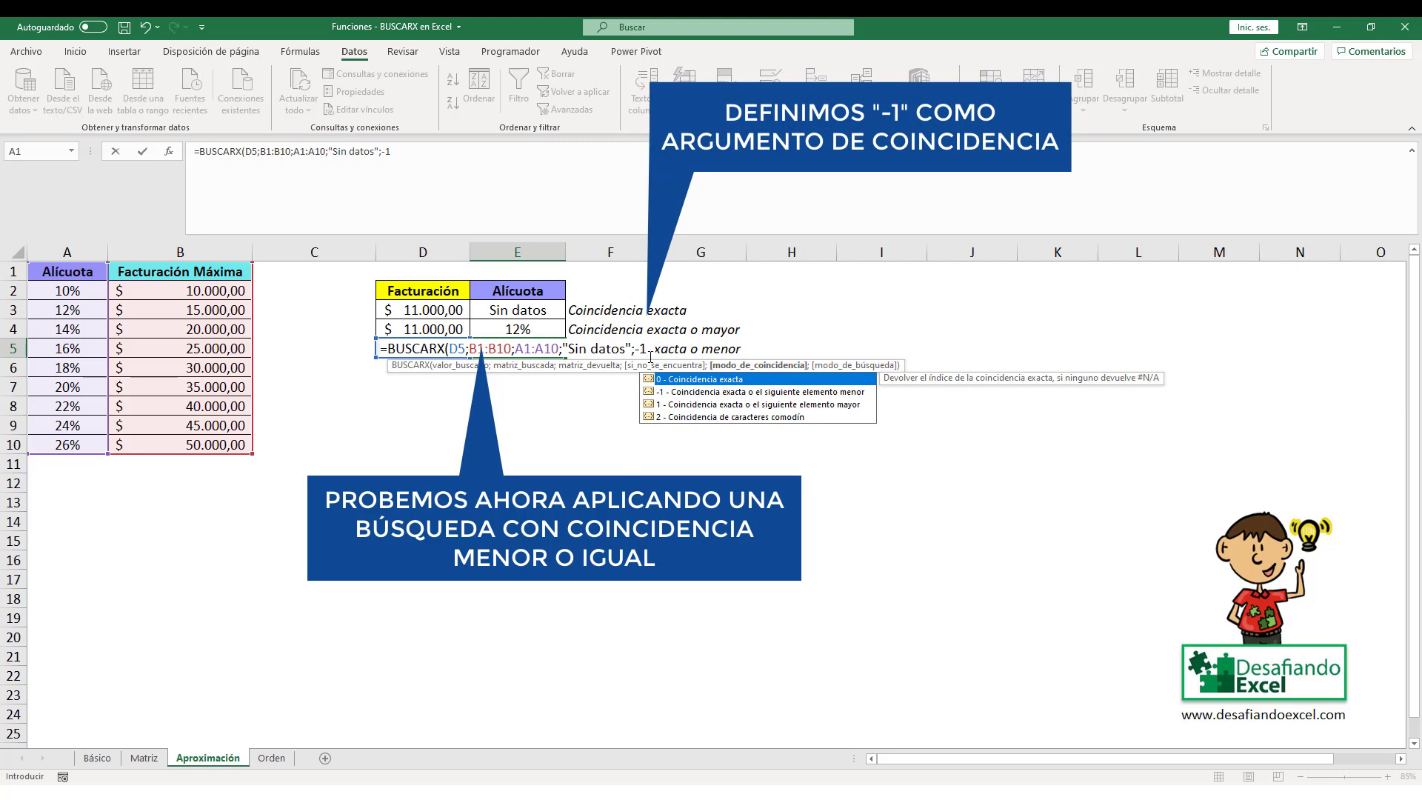
{"action": "type", "text": ";1"}
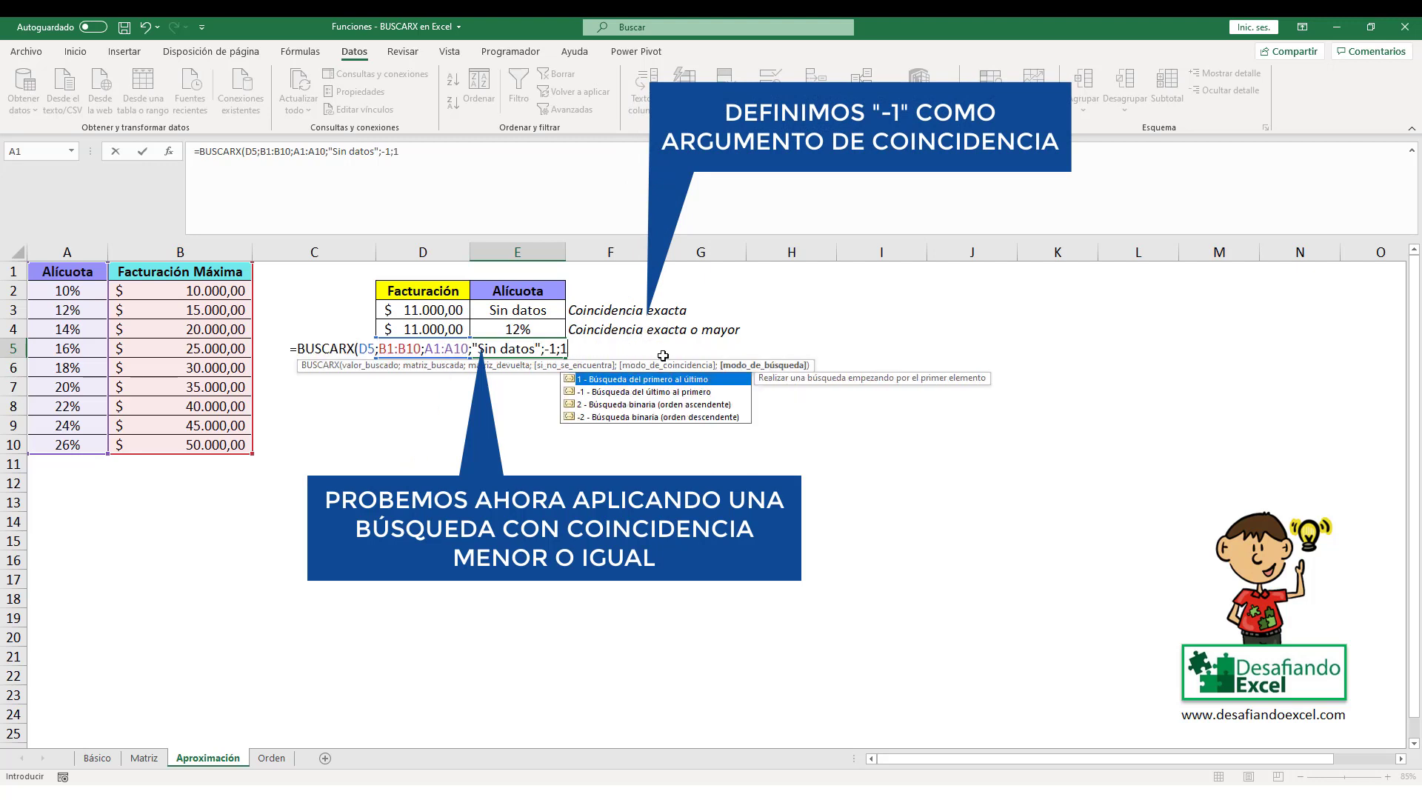
{"action": "type", "text": ")"}
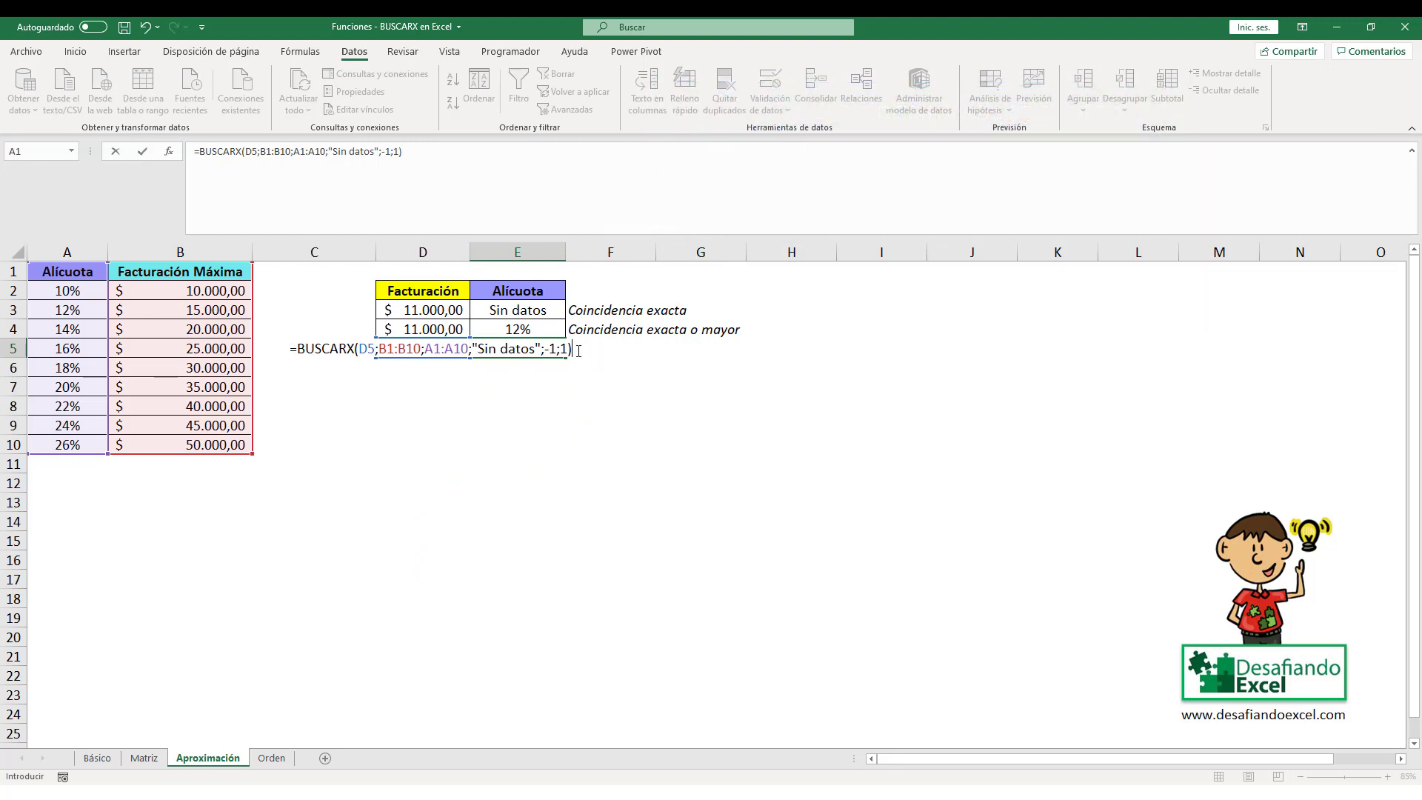
{"action": "key", "text": "Return"}
Check E5's 10% result against the 10% rate and 10.000,00 limit in row 2.
{"action": "left_click", "coordinate": [526, 349]}
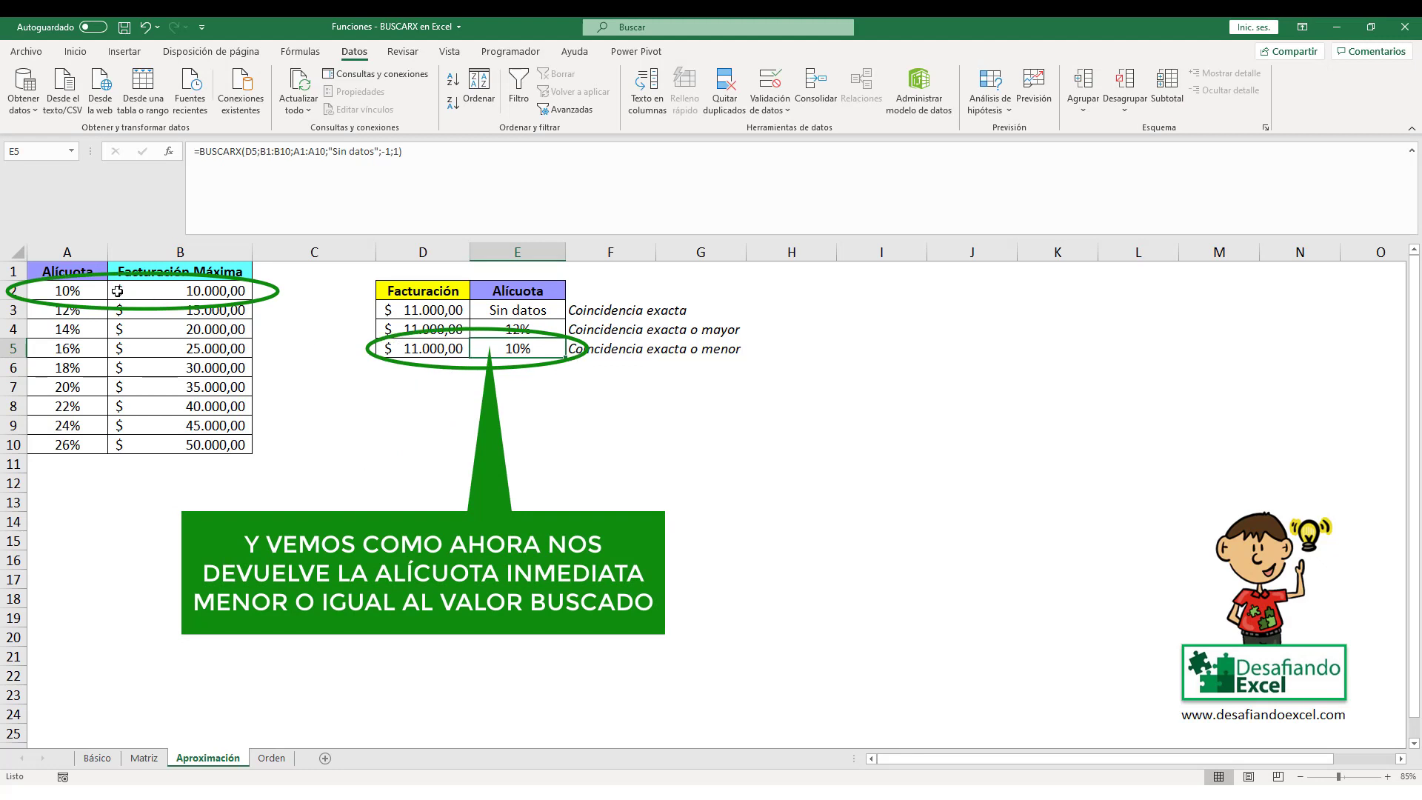
{"action": "left_click", "coordinate": [59, 288]}
{"action": "left_click", "coordinate": [203, 294]}
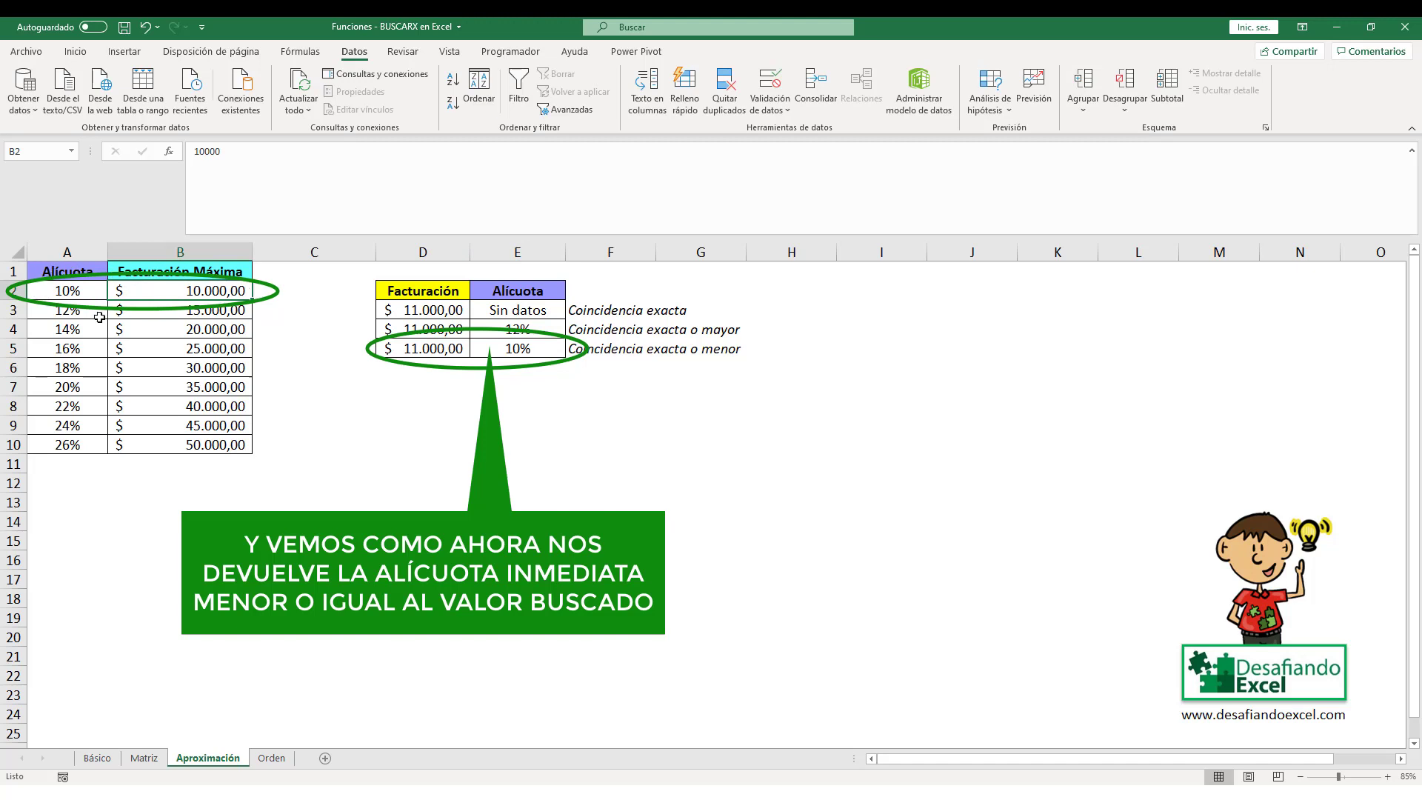
Open the Orden sheet and point out the two Pedro entries in A2 and A7.
{"action": "left_click", "coordinate": [271, 756]}
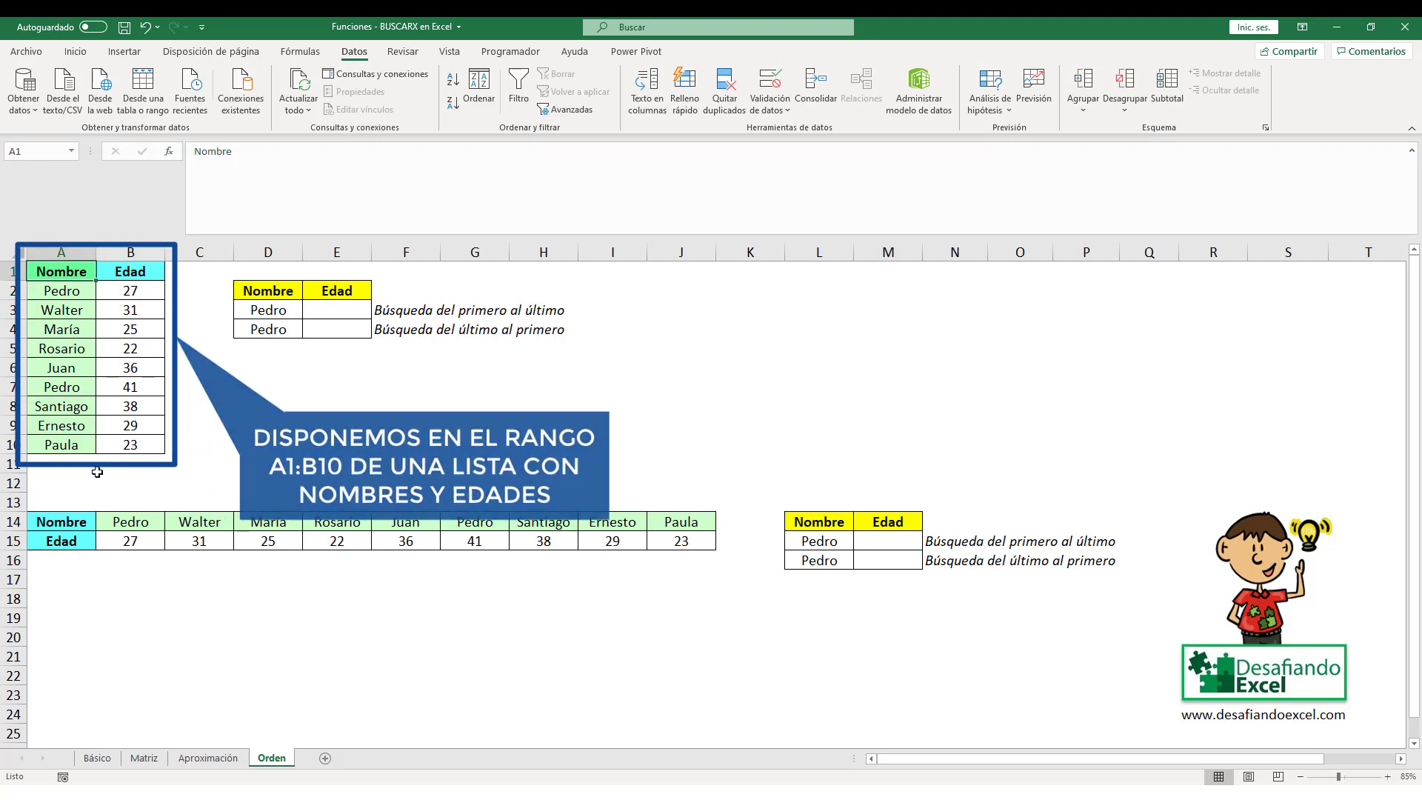
{"action": "left_click", "coordinate": [52, 288]}
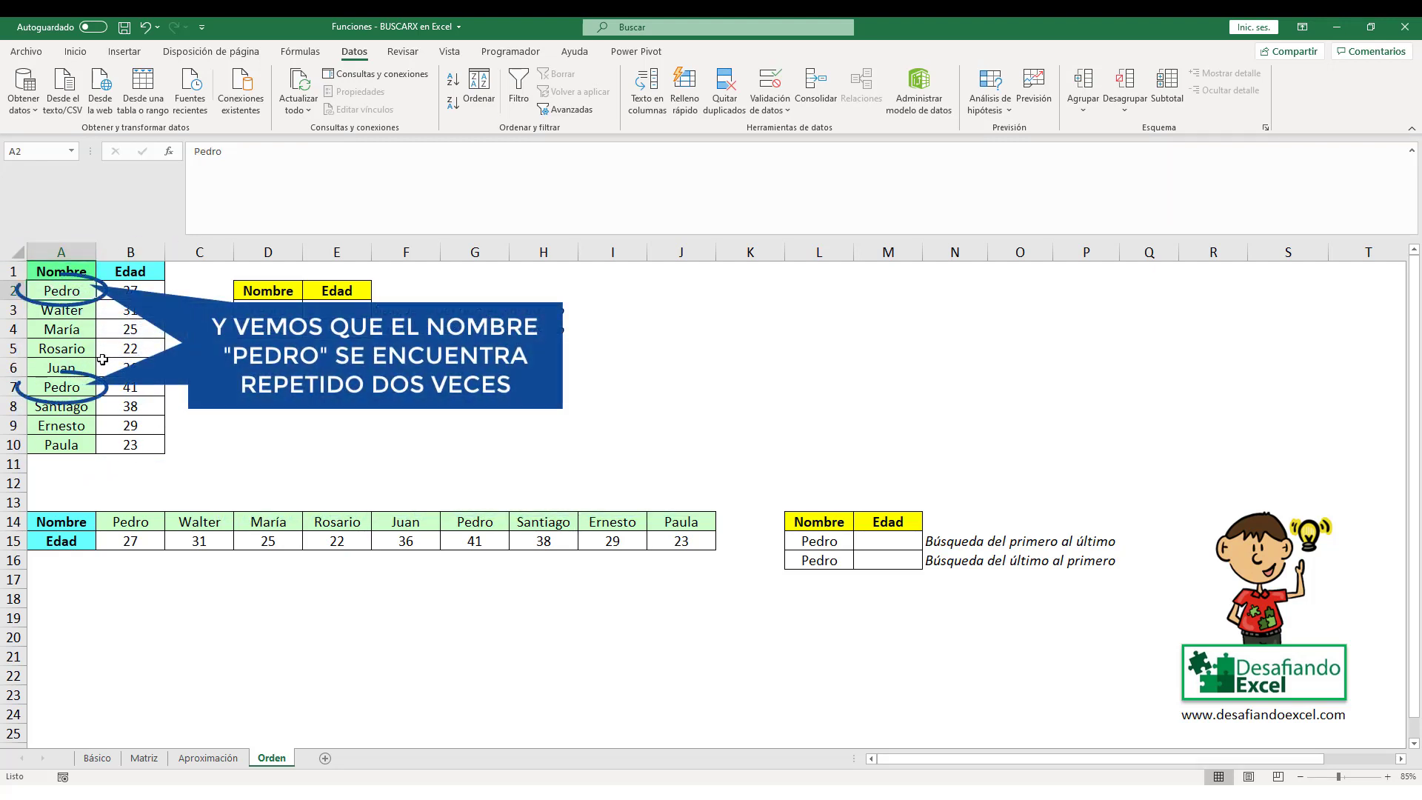
{"action": "key", "text": "Down"}
{"action": "key", "text": "Down"}
{"action": "key", "text": "Down"}
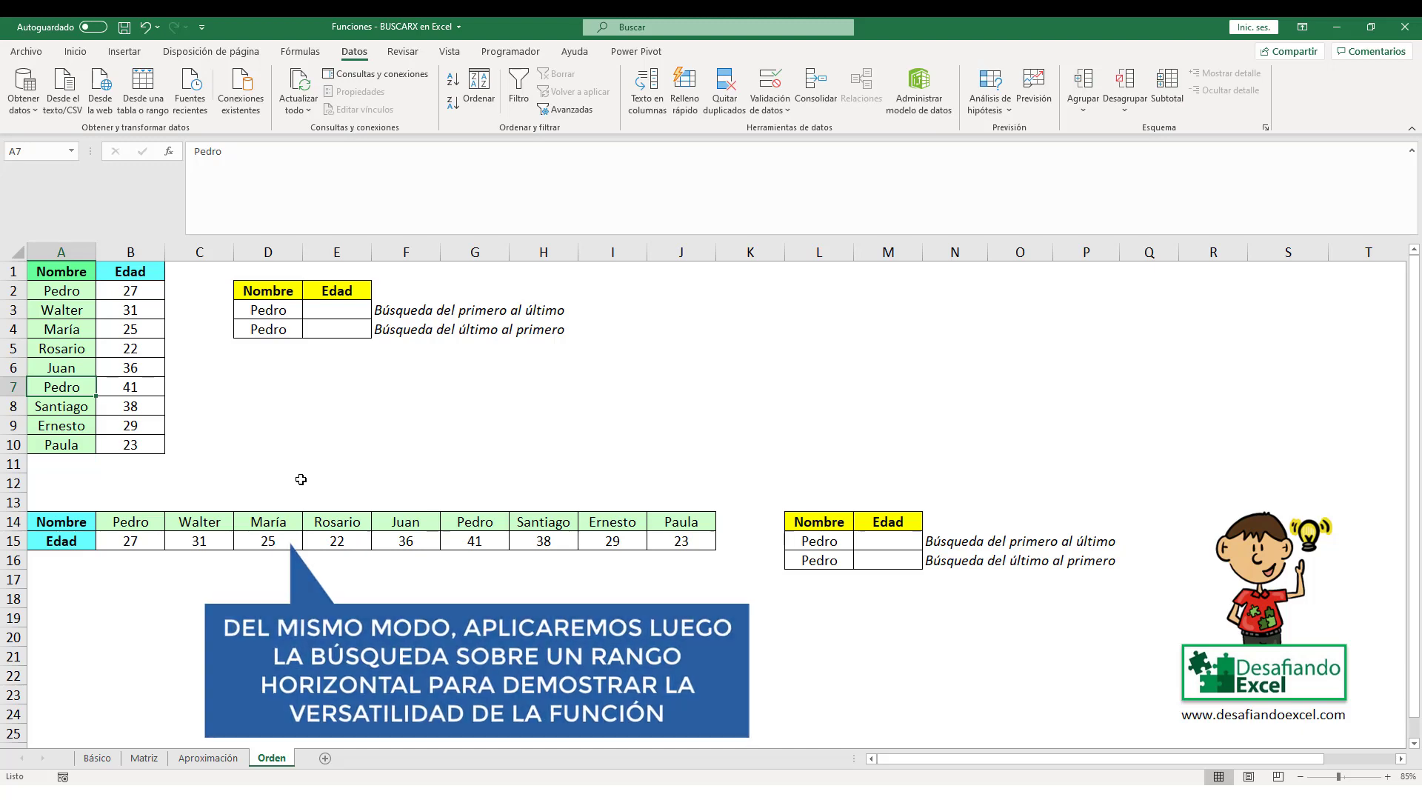
Enter =BUSCARX(D3;A1:A10;B1:B10;"Sin datos";0;1) in E3 and confirm it matches Pedro's age 27 in B2.
{"action": "left_click", "coordinate": [266, 309]}
{"action": "left_click", "coordinate": [327, 309]}
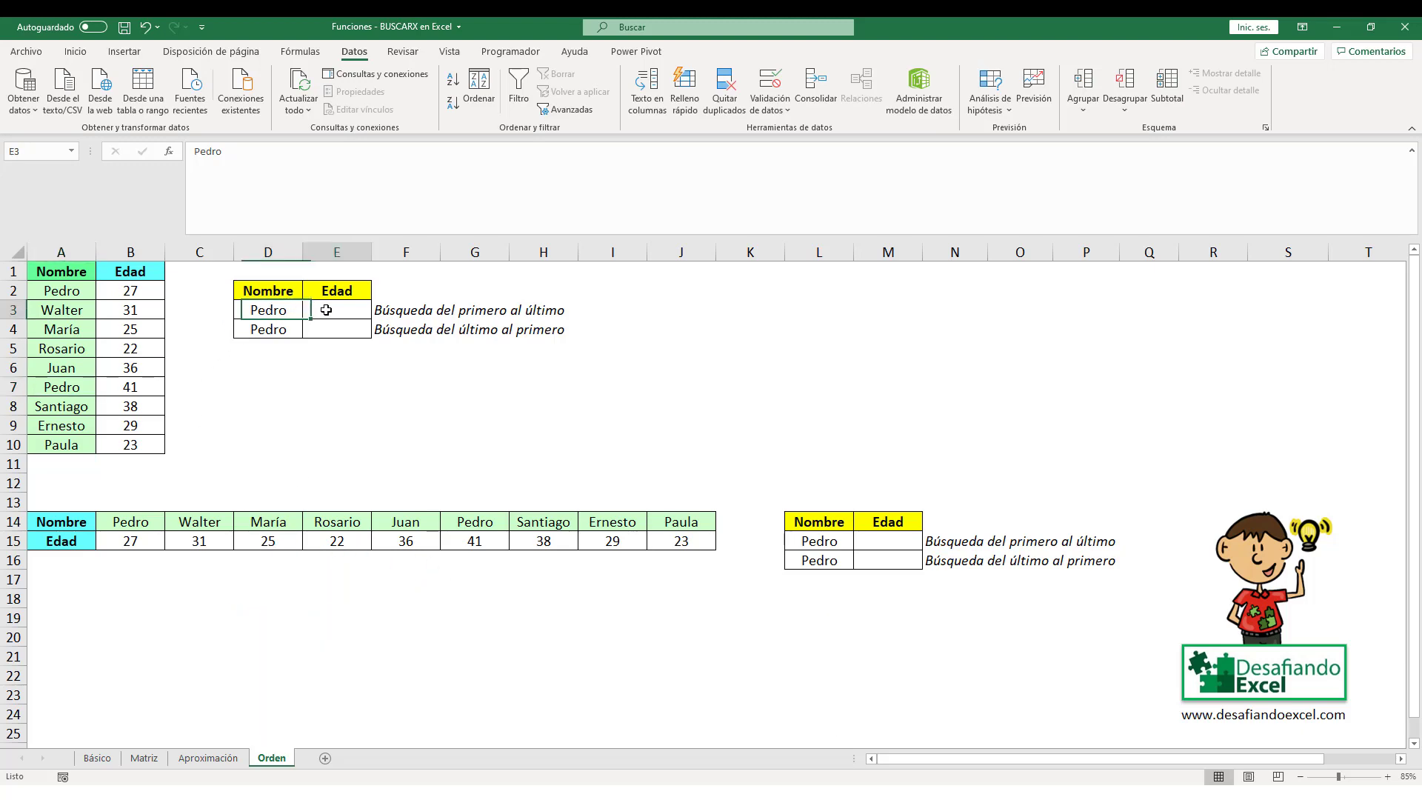
{"action": "type", "text": "="}
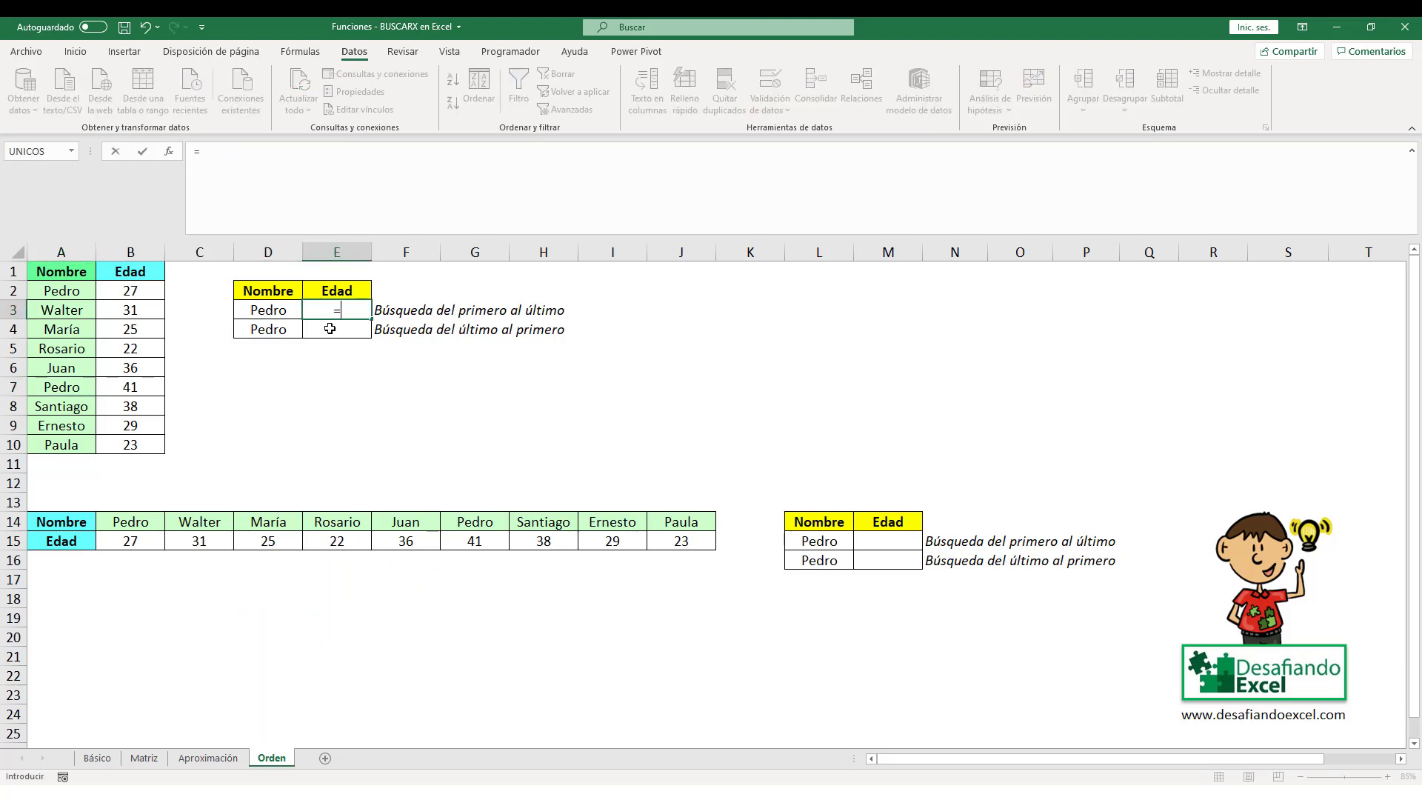
{"action": "type", "text": "BUSCARX"}
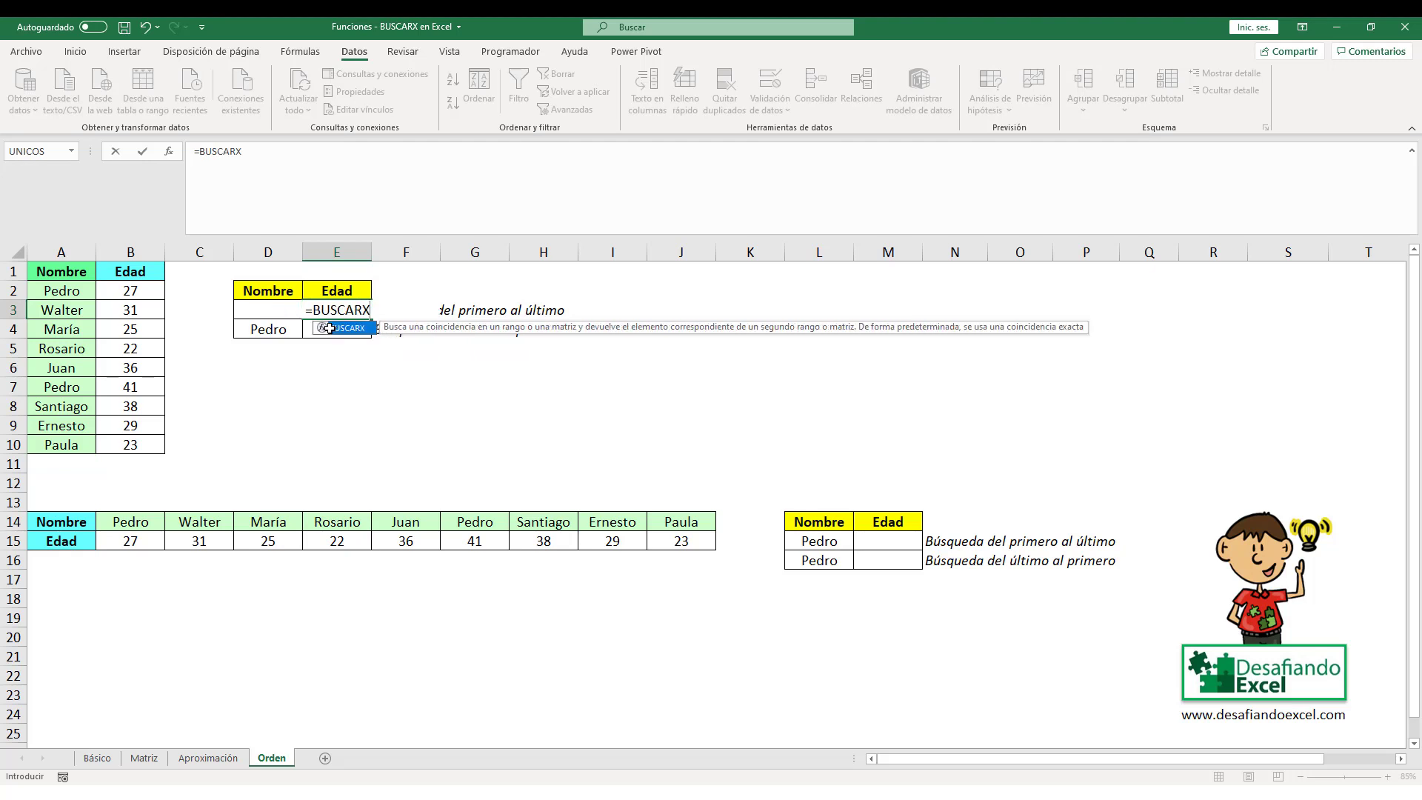
{"action": "double_click", "coordinate": [329, 329]}
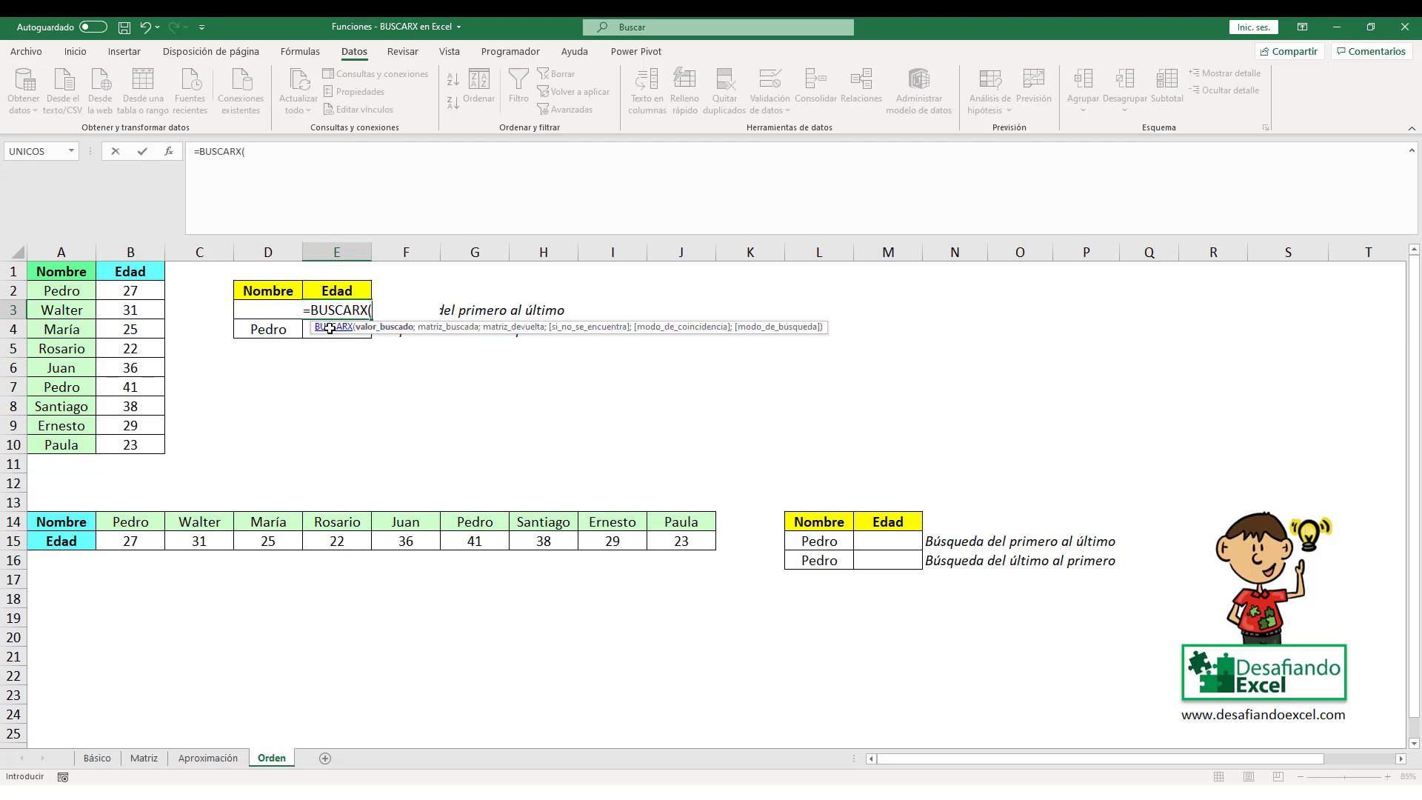
{"action": "type", "text": "D3"}
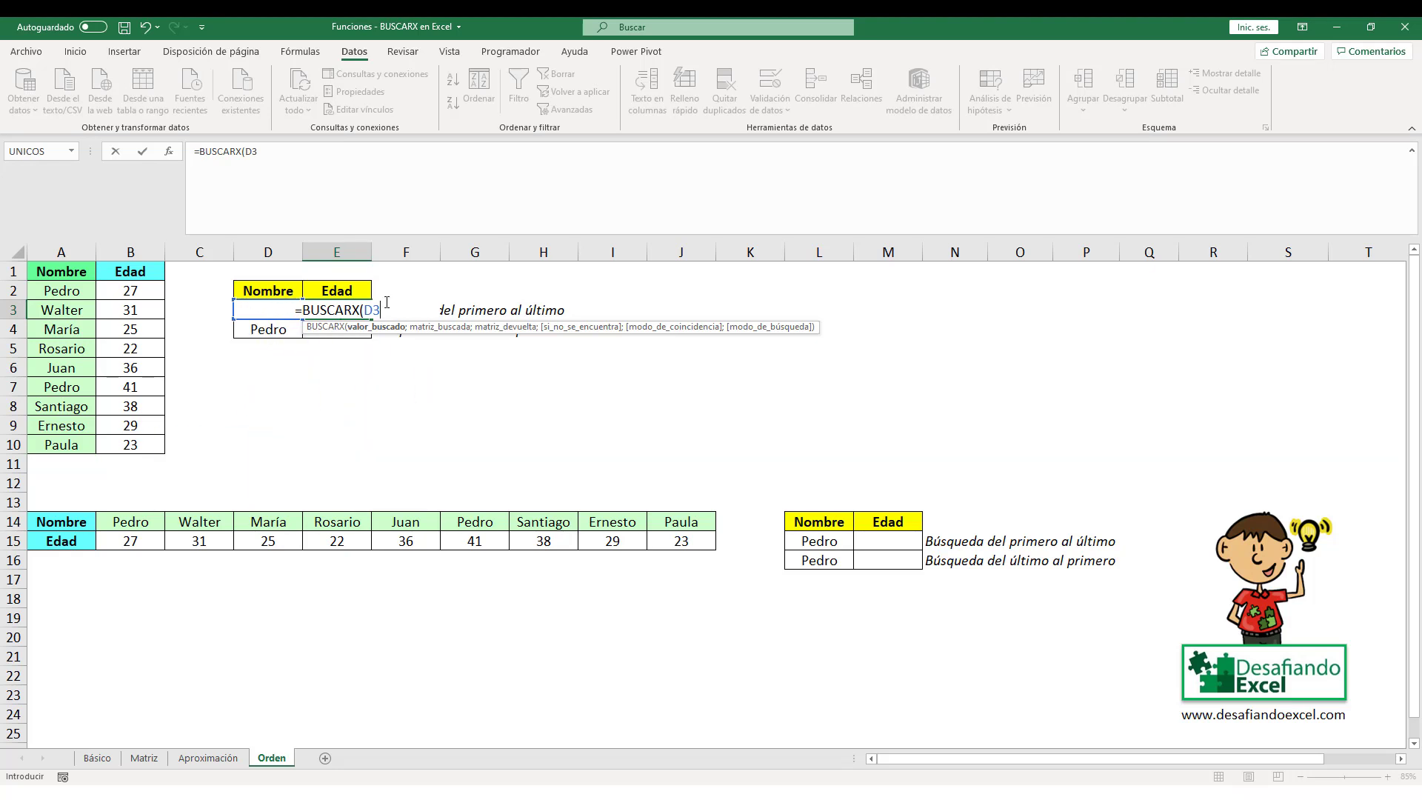
{"action": "type", "text": ";"}
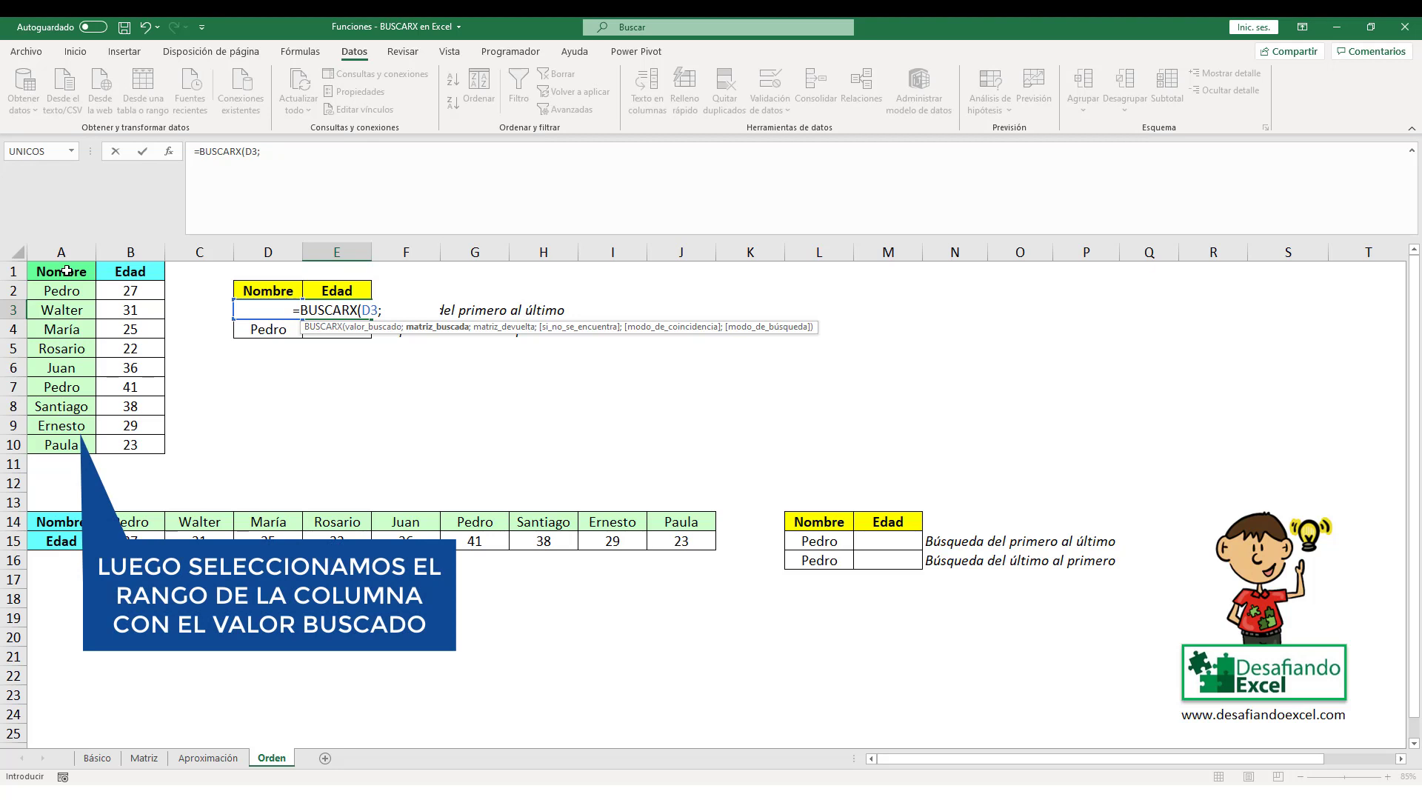
{"action": "left_click_drag", "start_coordinate": [67, 271], "coordinate": [70, 444]}
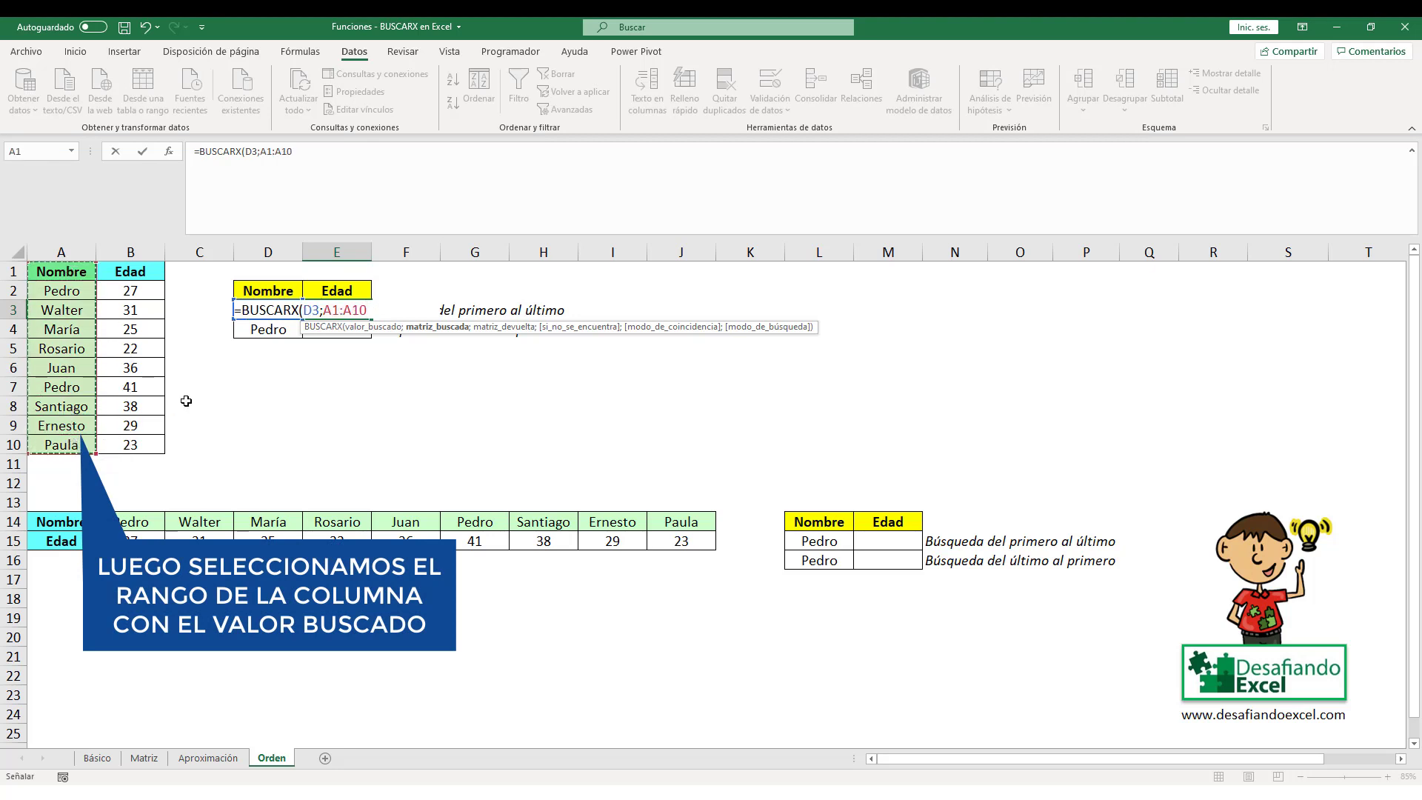
{"action": "type", "text": ";"}
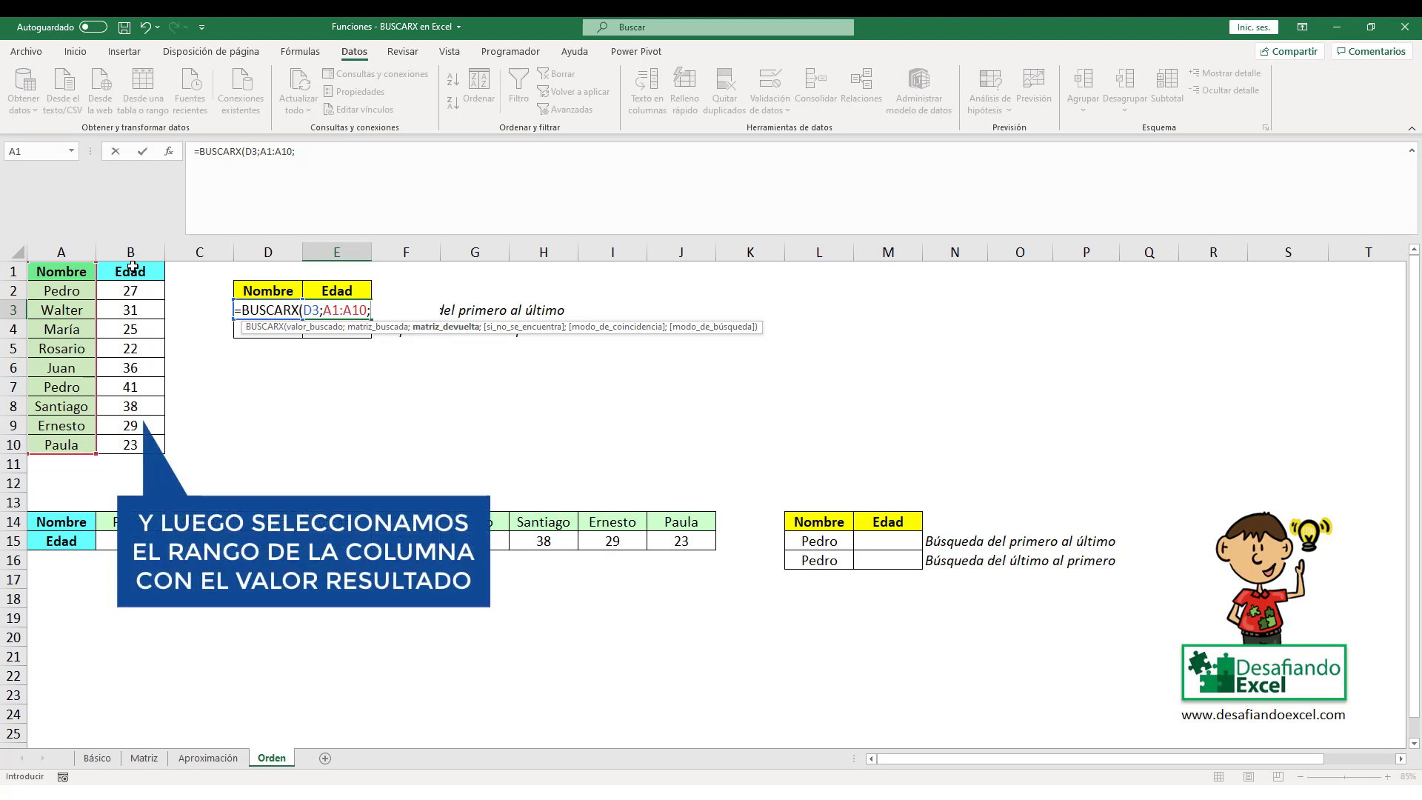
{"action": "left_click_drag", "start_coordinate": [132, 266], "coordinate": [132, 448]}
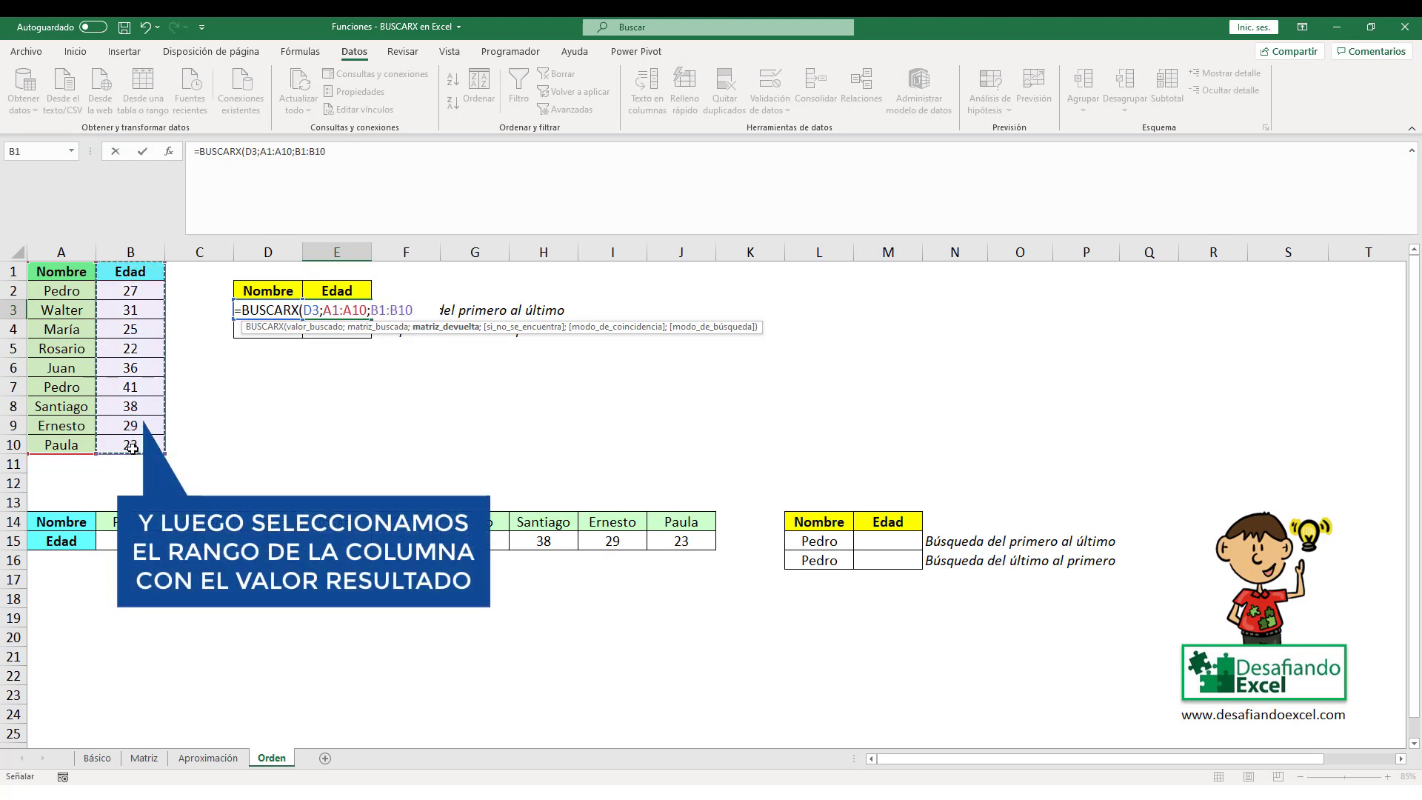
{"action": "type", "text": ";"}
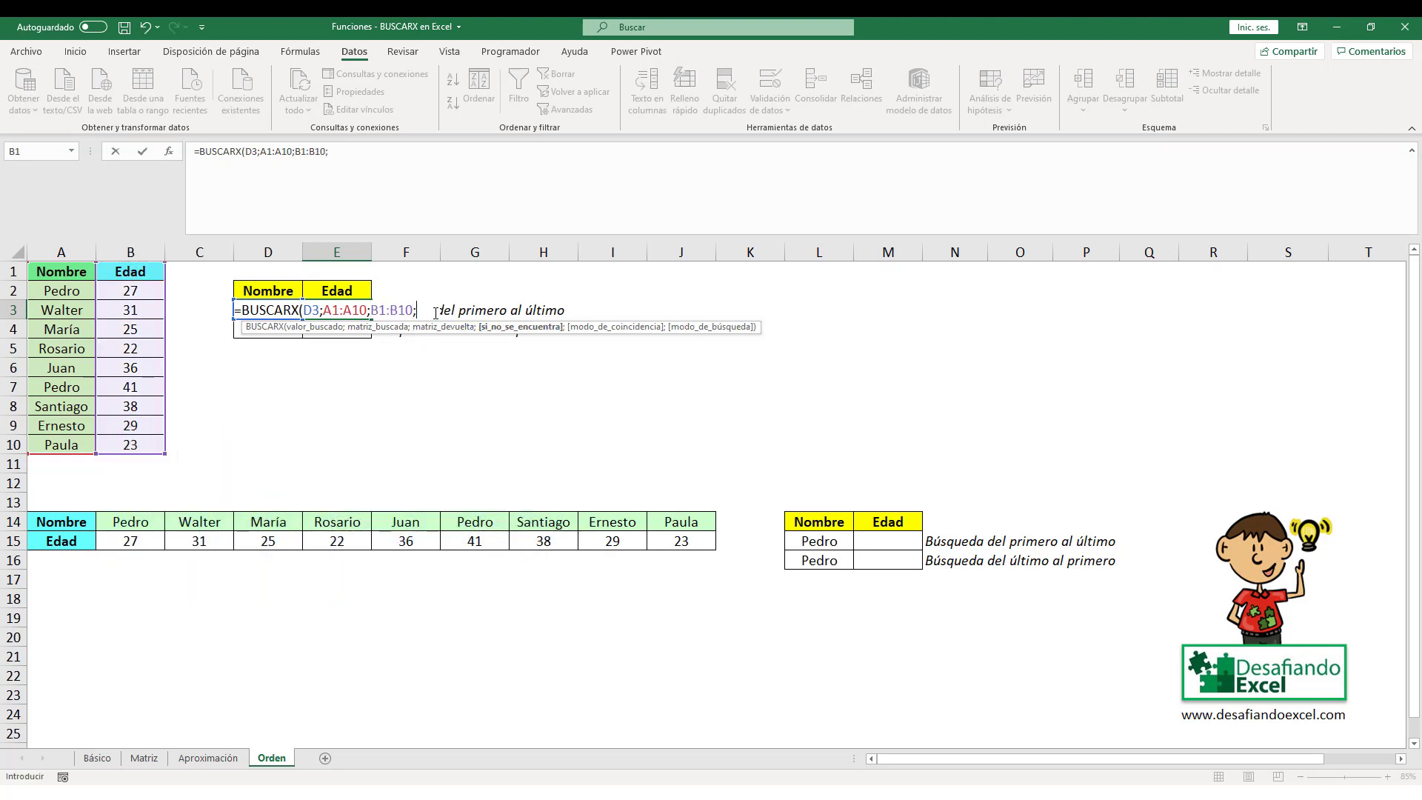
{"action": "type", "text": "\"Sin datos"}
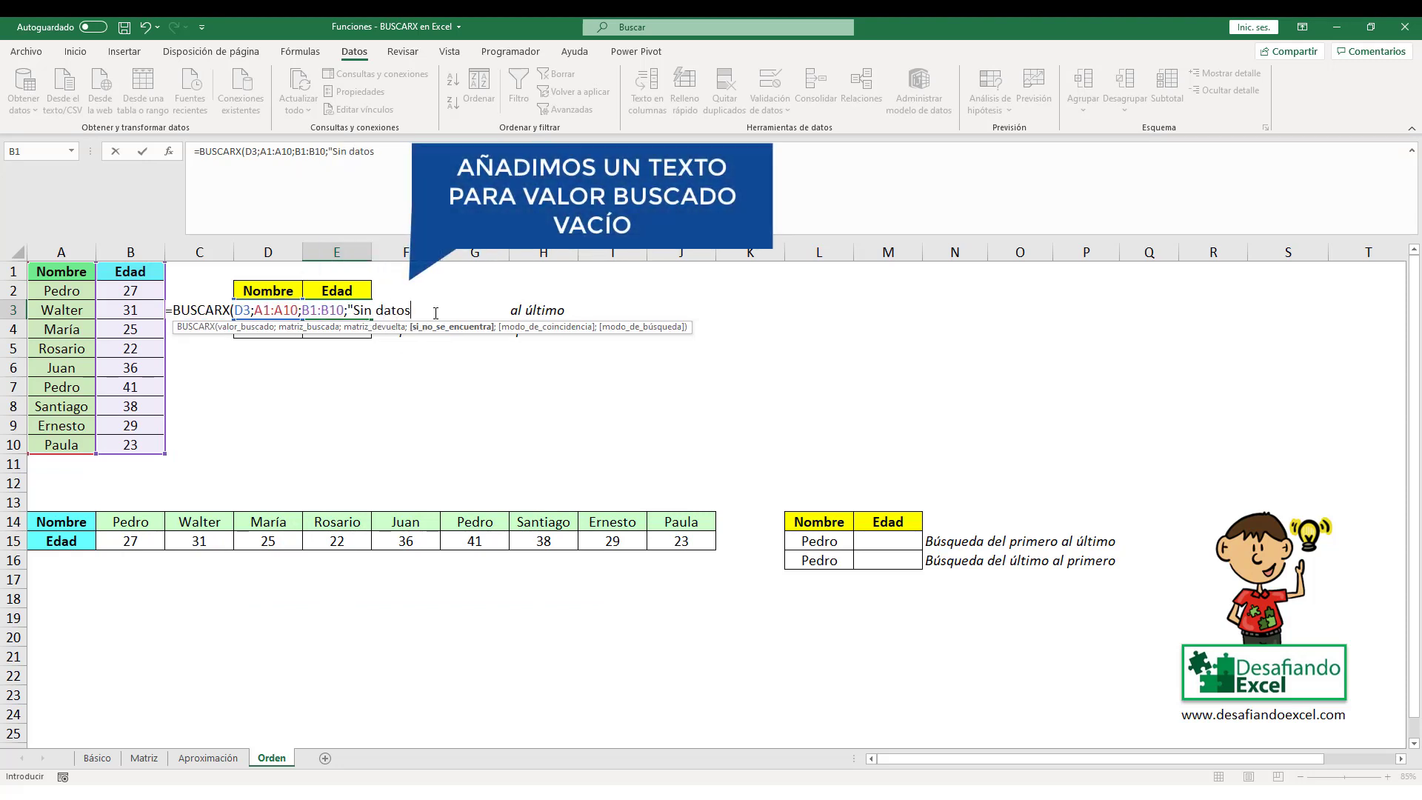
{"action": "type", "text": "\";0"}
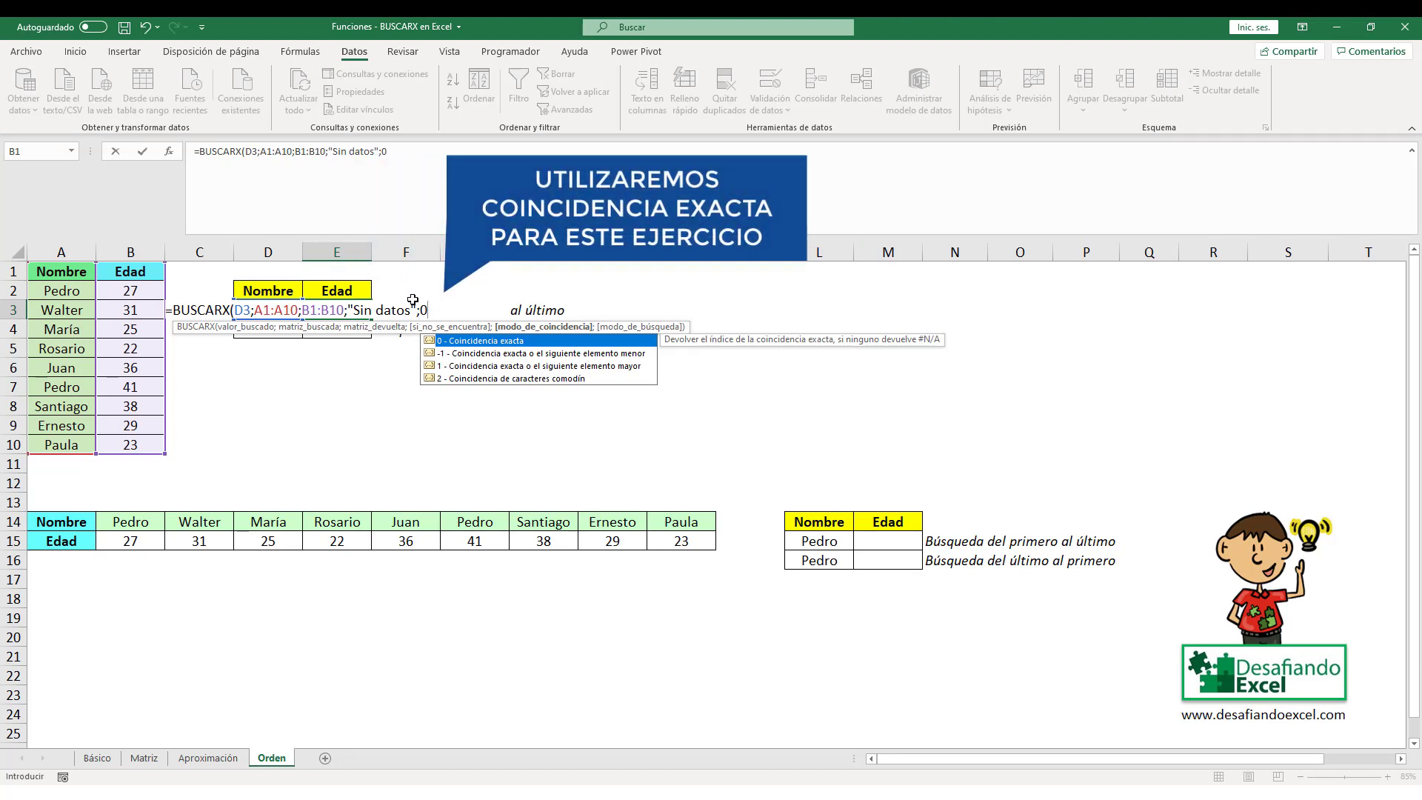
{"action": "type", "text": ";1"}
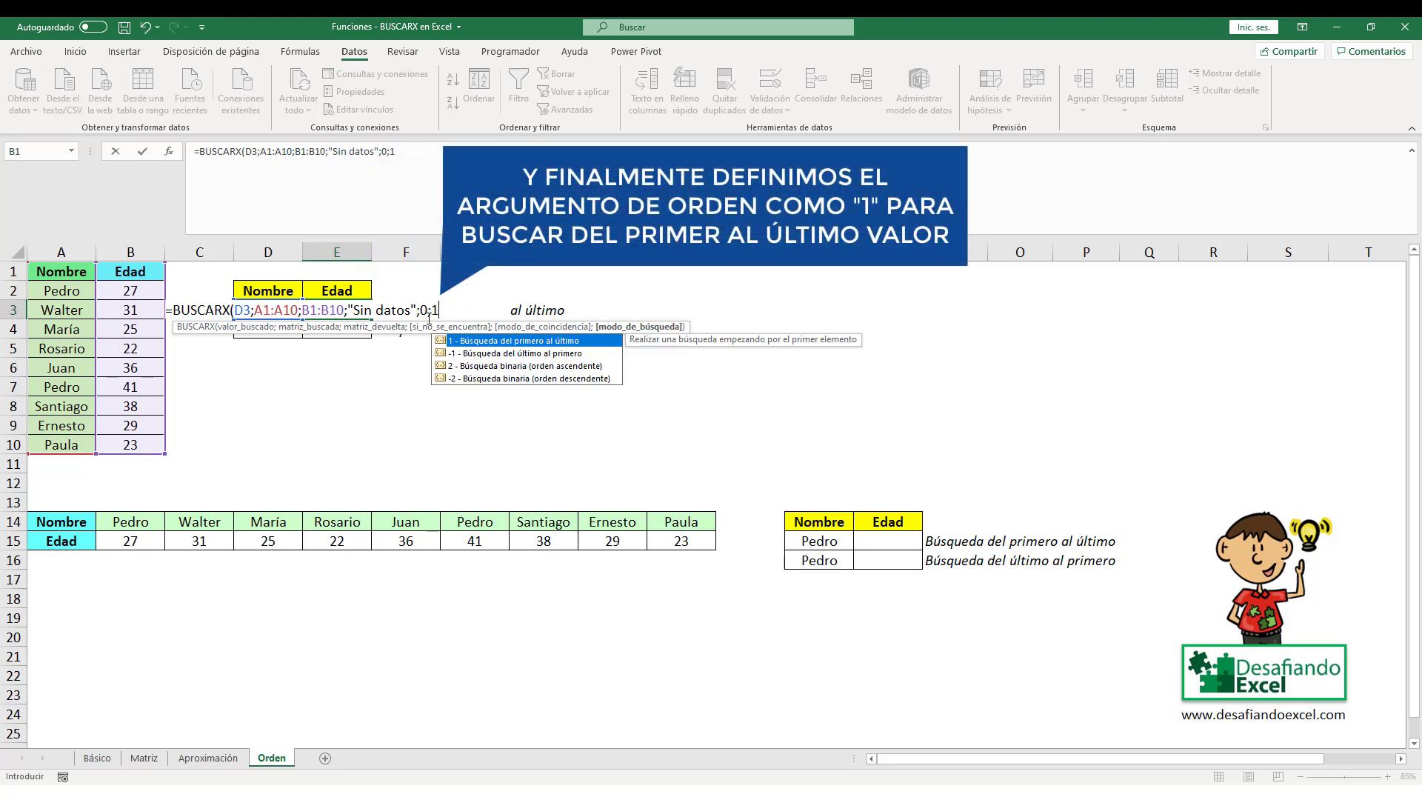
{"action": "type", "text": ")"}
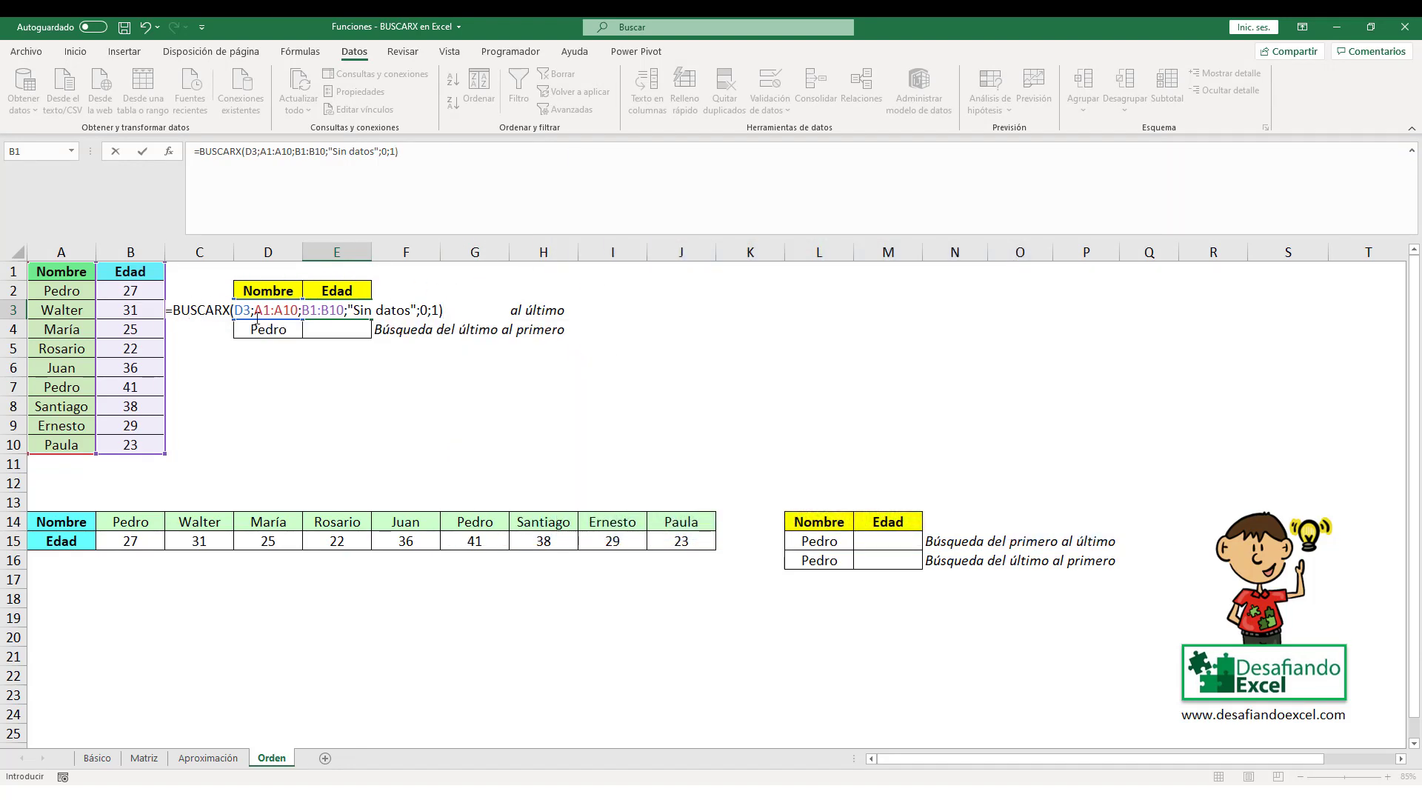
{"action": "key", "text": "ctrl+Return"}
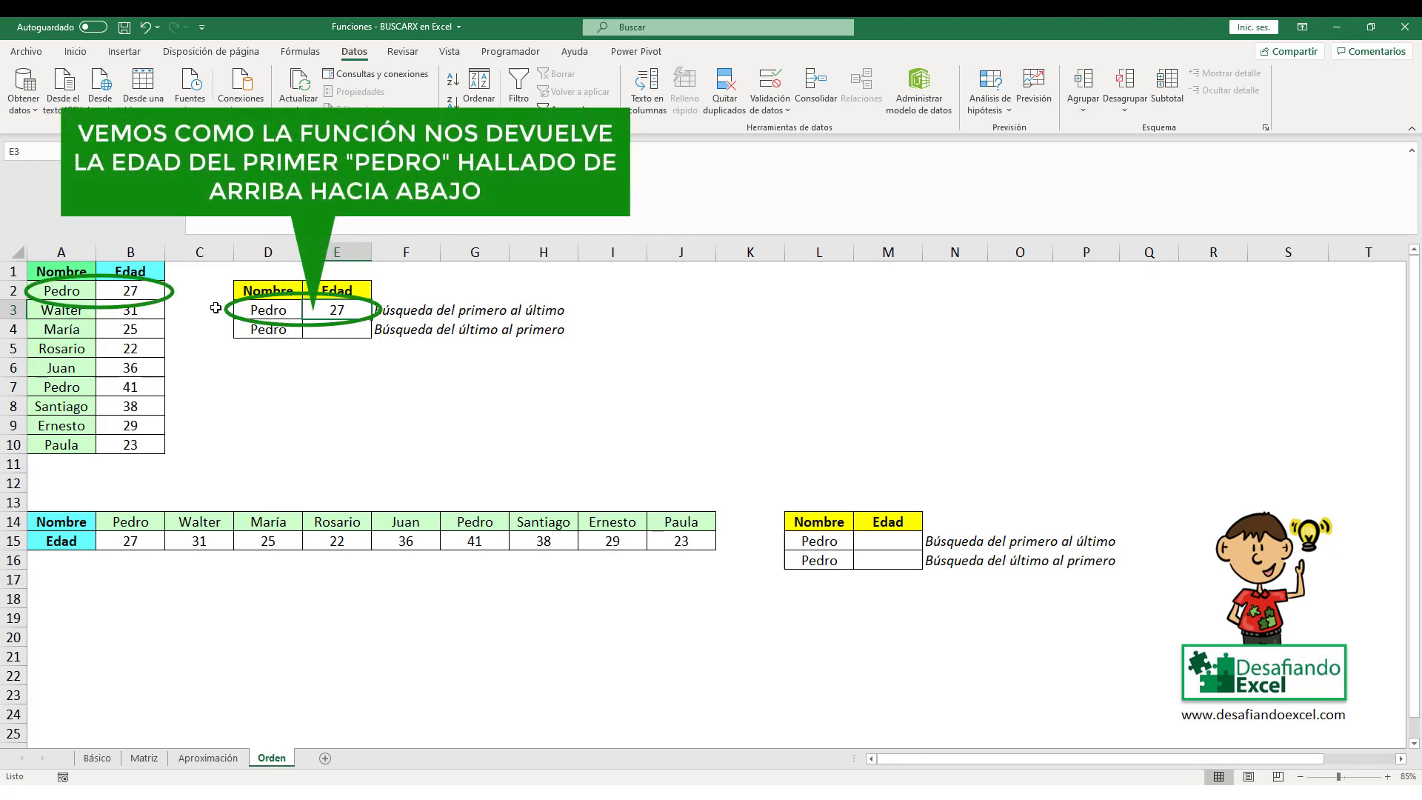
{"action": "left_click", "coordinate": [70, 291]}
{"action": "left_click", "coordinate": [125, 290]}
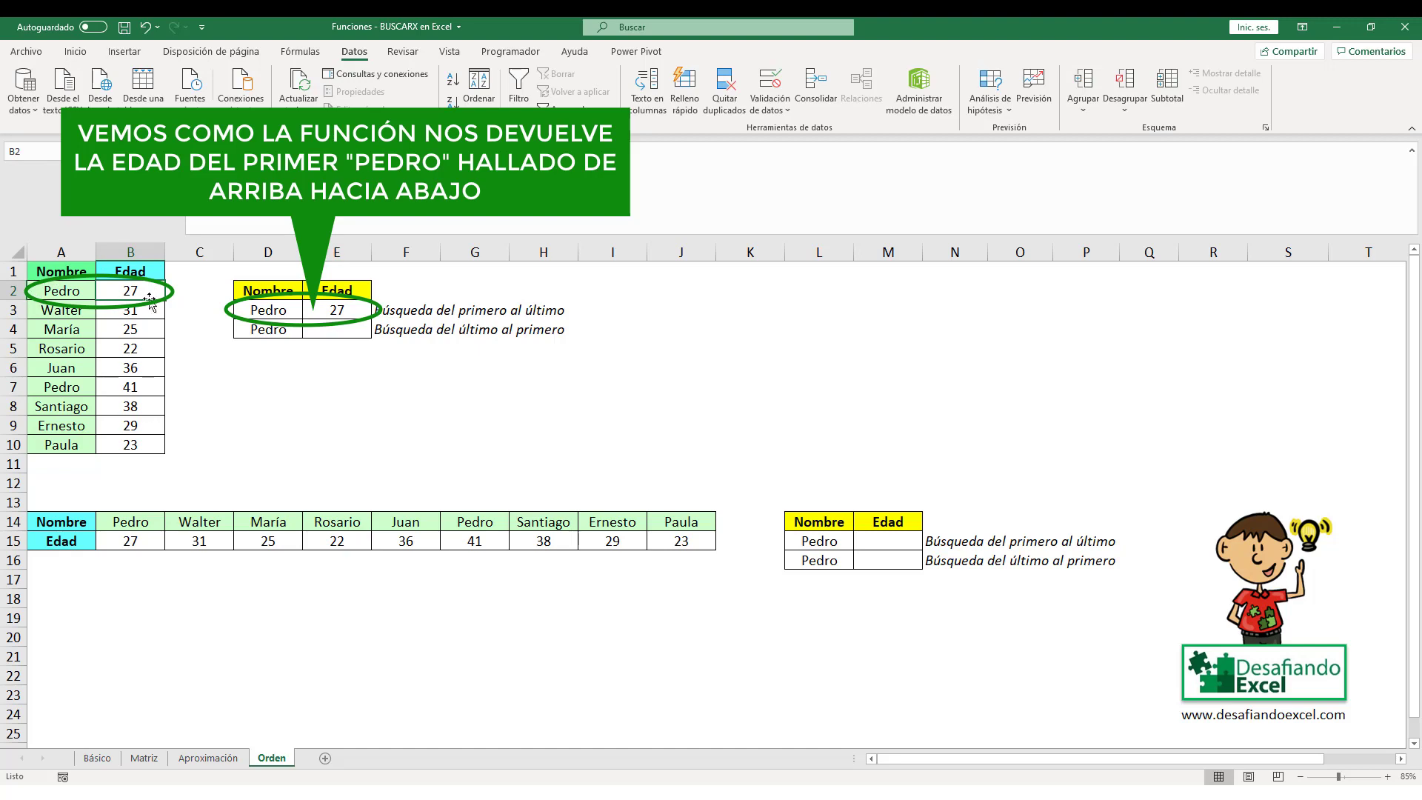
Enter =BUSCARX(D4;A1:A10;B1:B10;"Sin datos";0;-1) in E4 to search names last-to-first.
{"action": "left_click", "coordinate": [277, 333]}
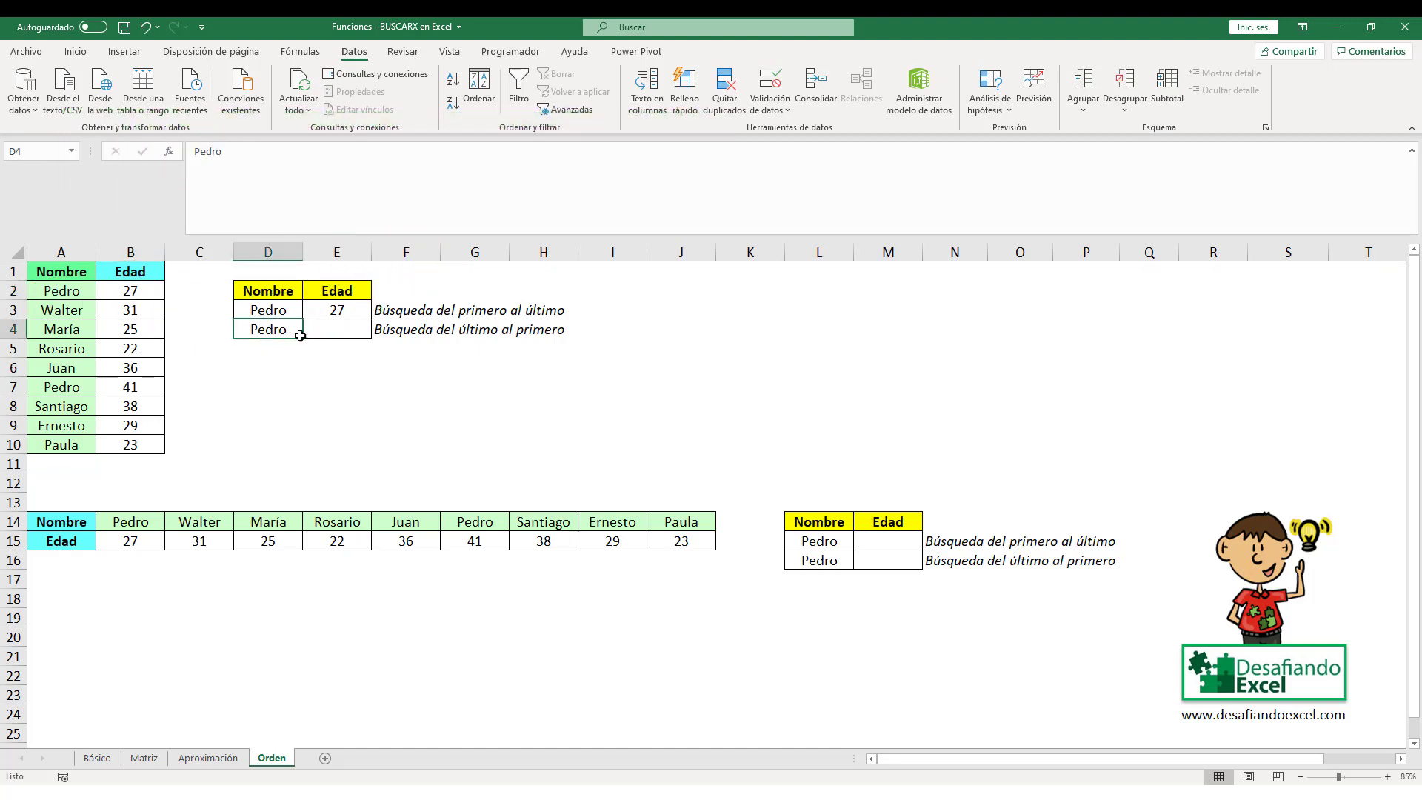
{"action": "left_click", "coordinate": [329, 332]}
{"action": "type", "text": "="}
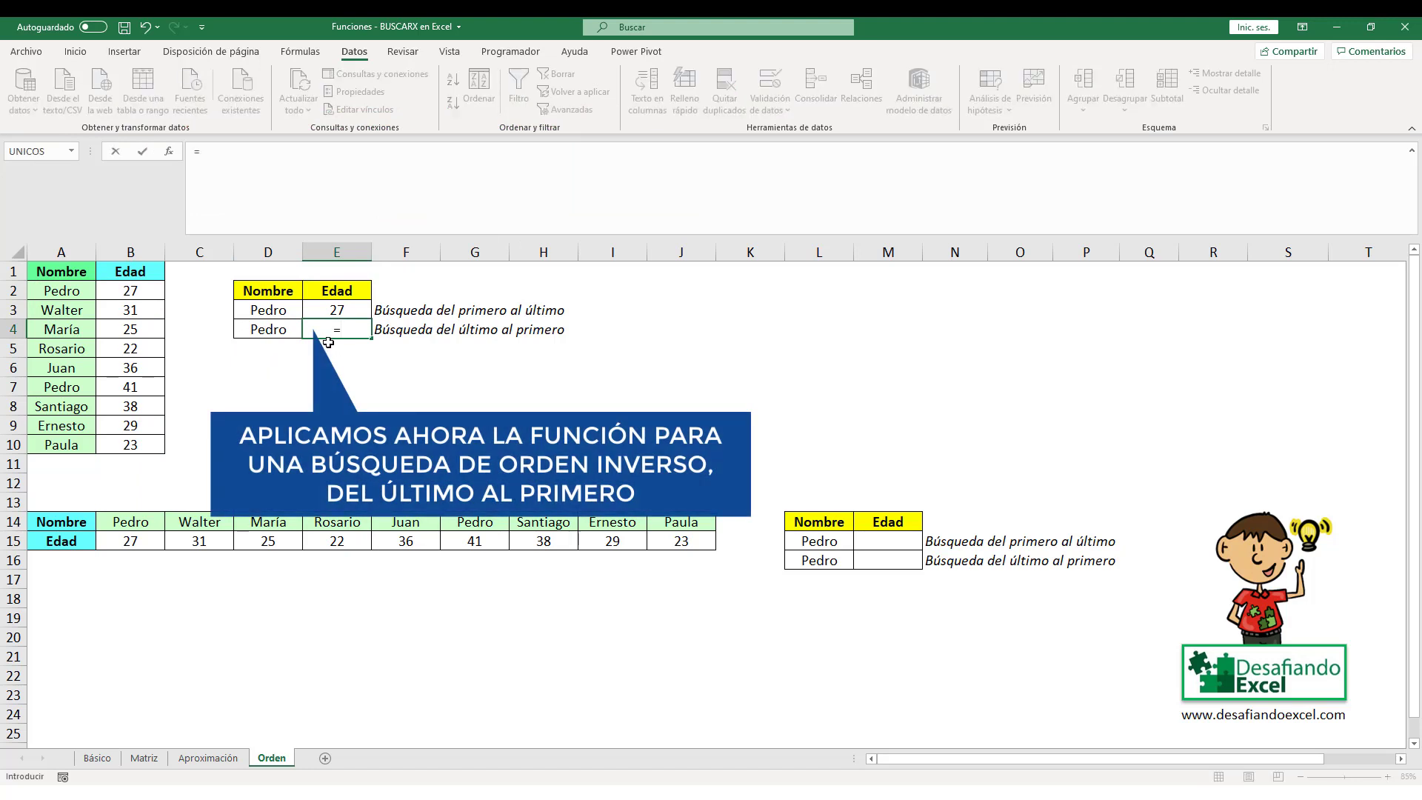
{"action": "type", "text": "BUSCARX"}
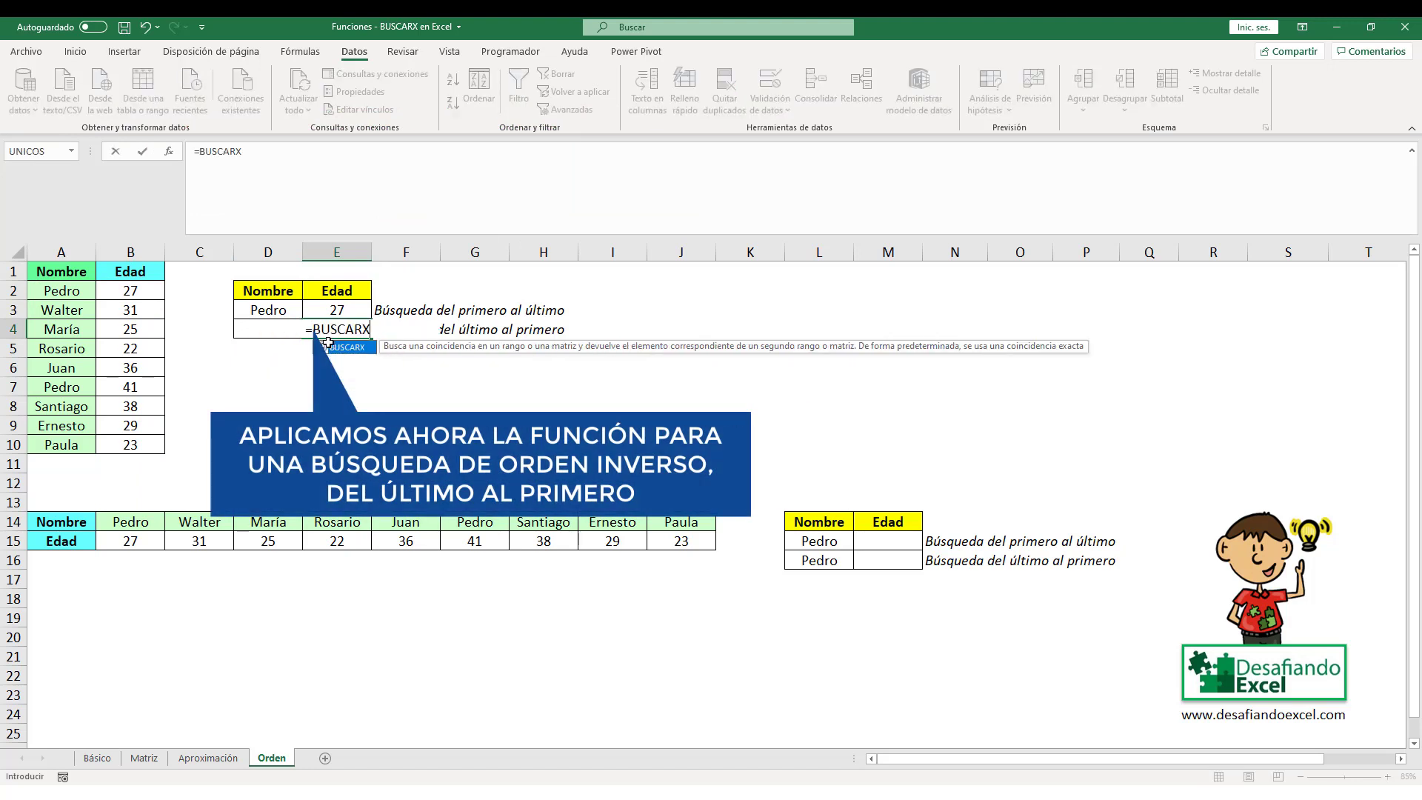
{"action": "type", "text": "("}
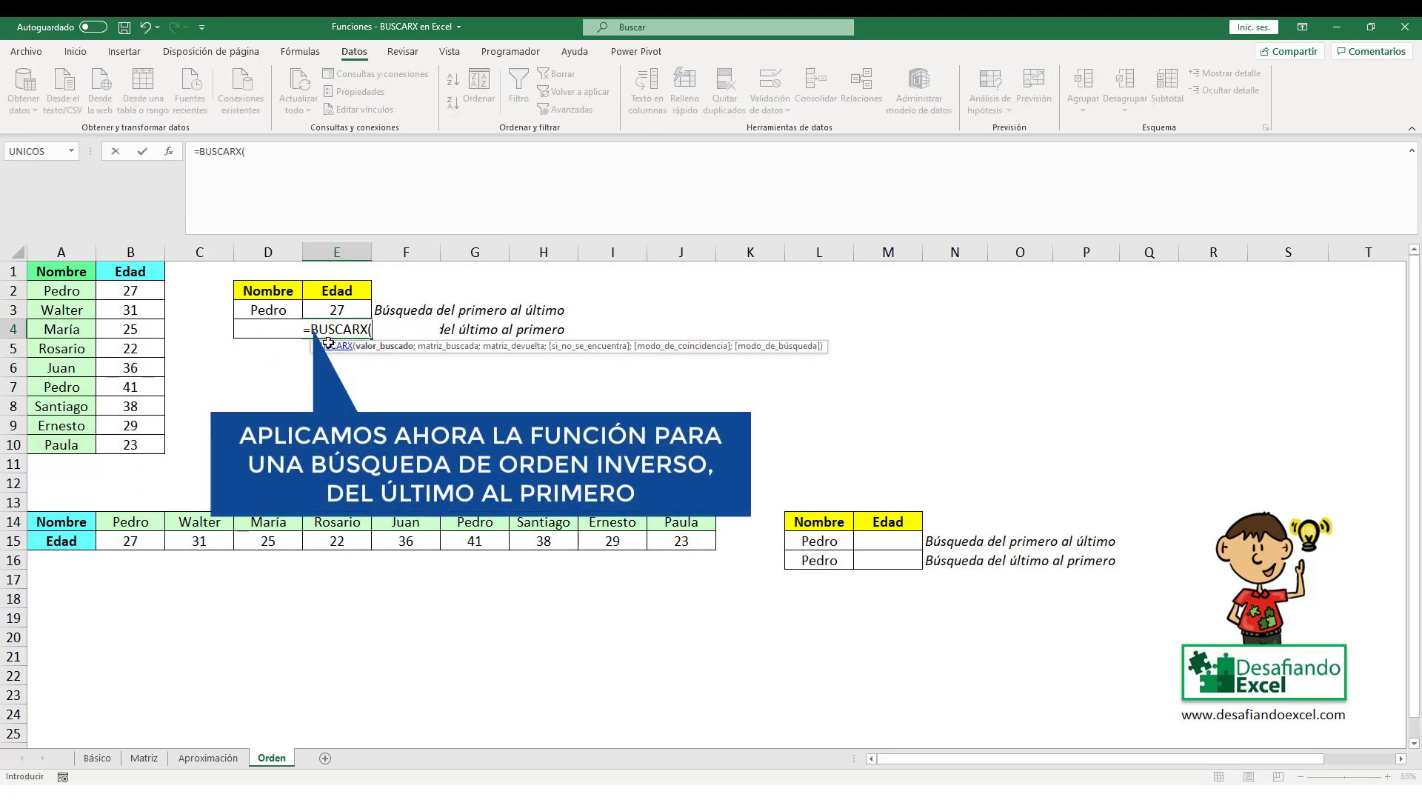
{"action": "type", "text": "D"}
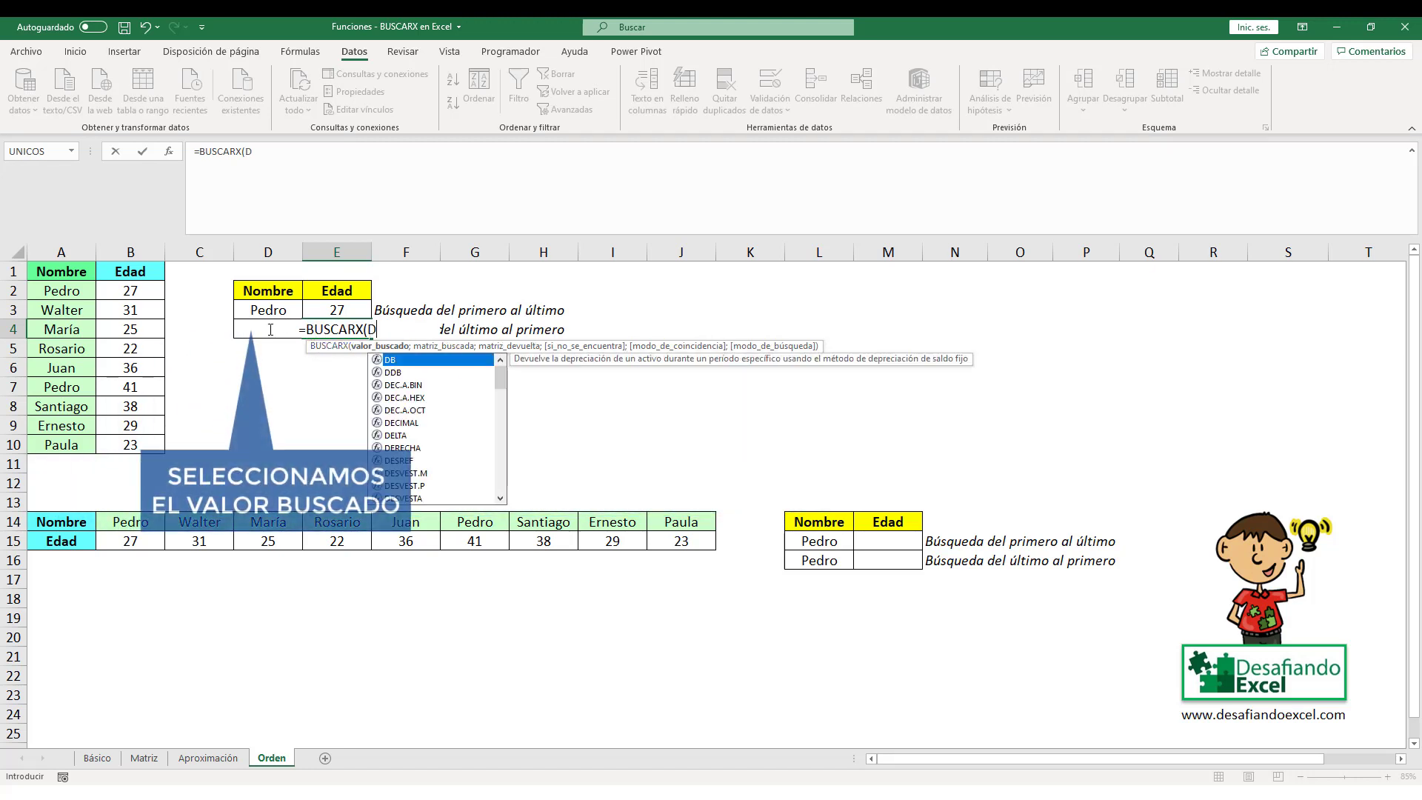
{"action": "type", "text": "4"}
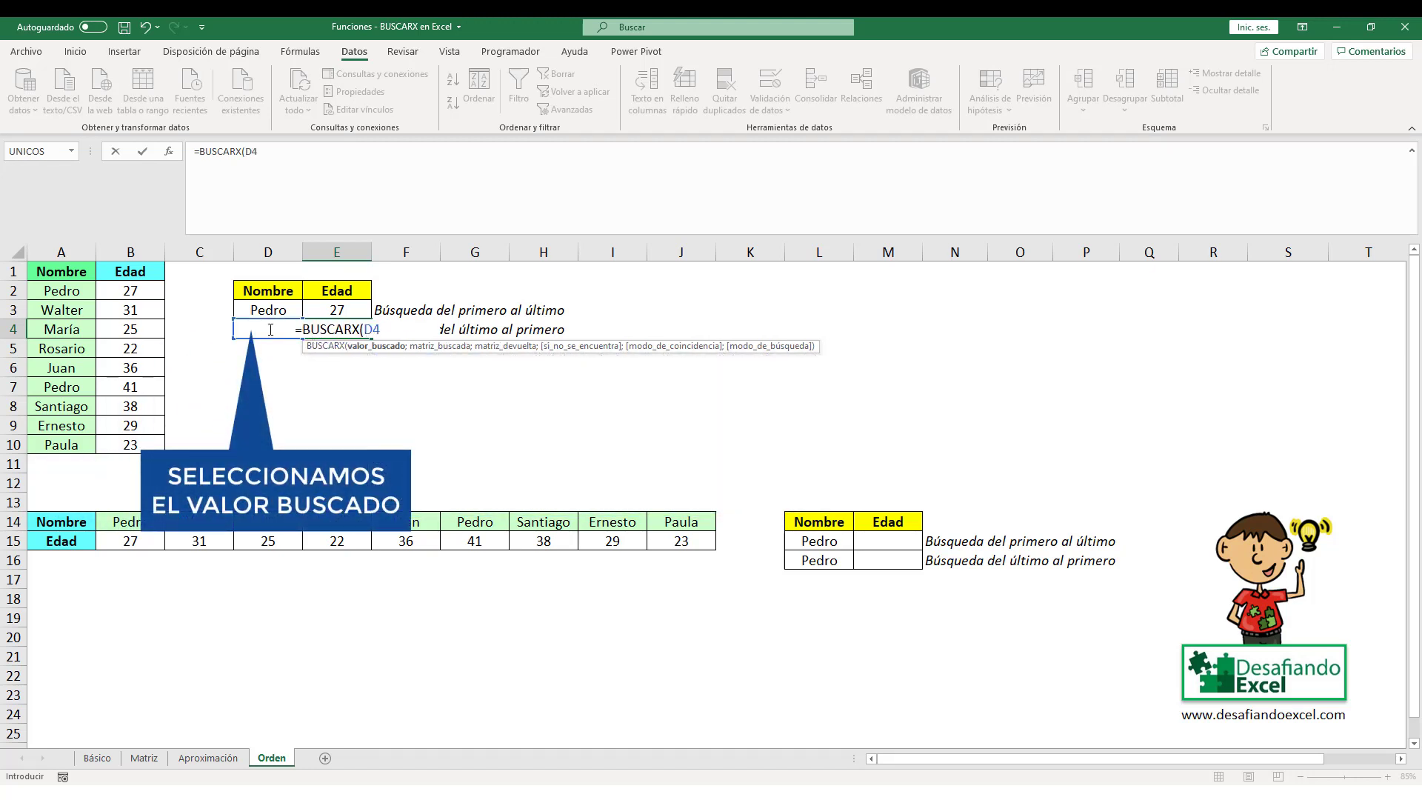
{"action": "type", "text": ";"}
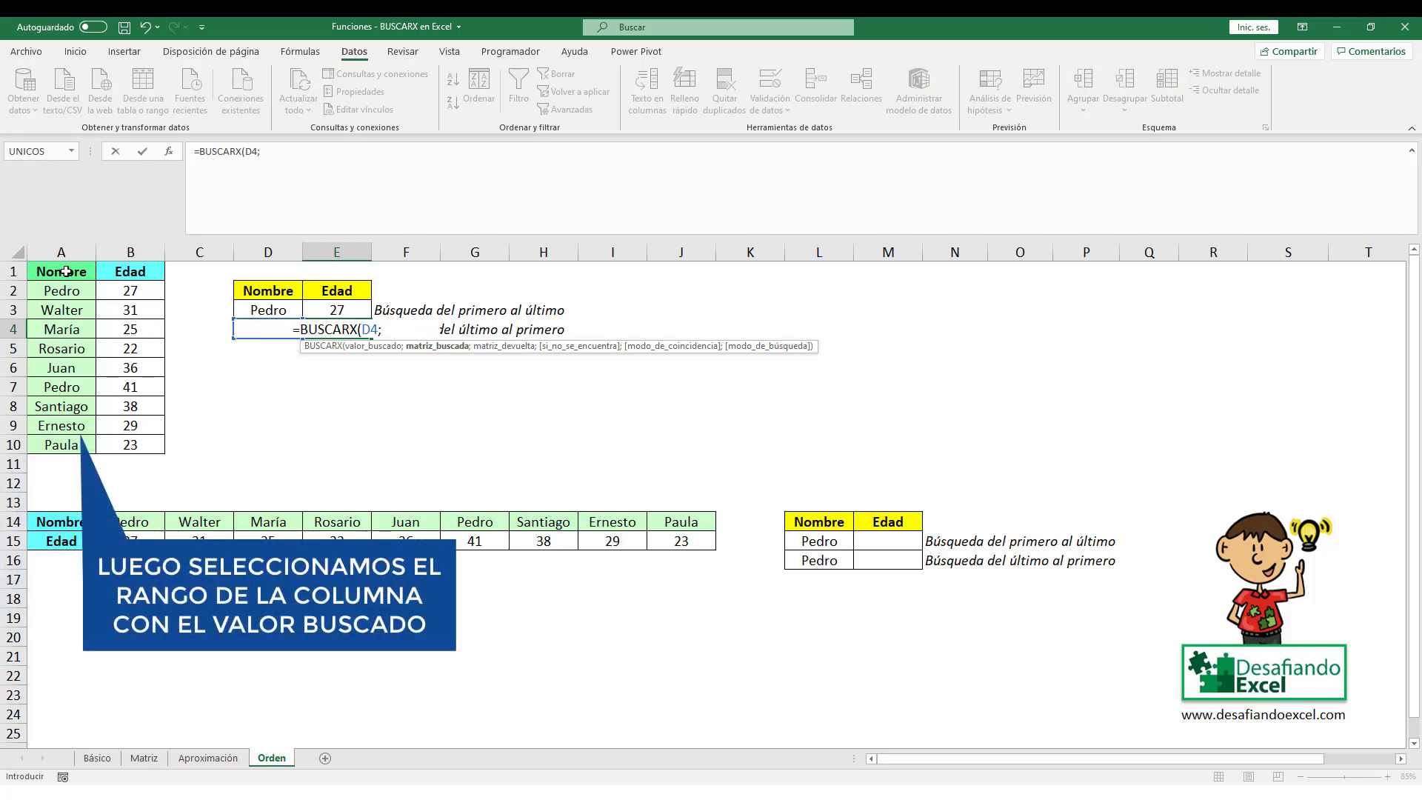
{"action": "left_click_drag", "start_coordinate": [66, 271], "coordinate": [63, 443]}
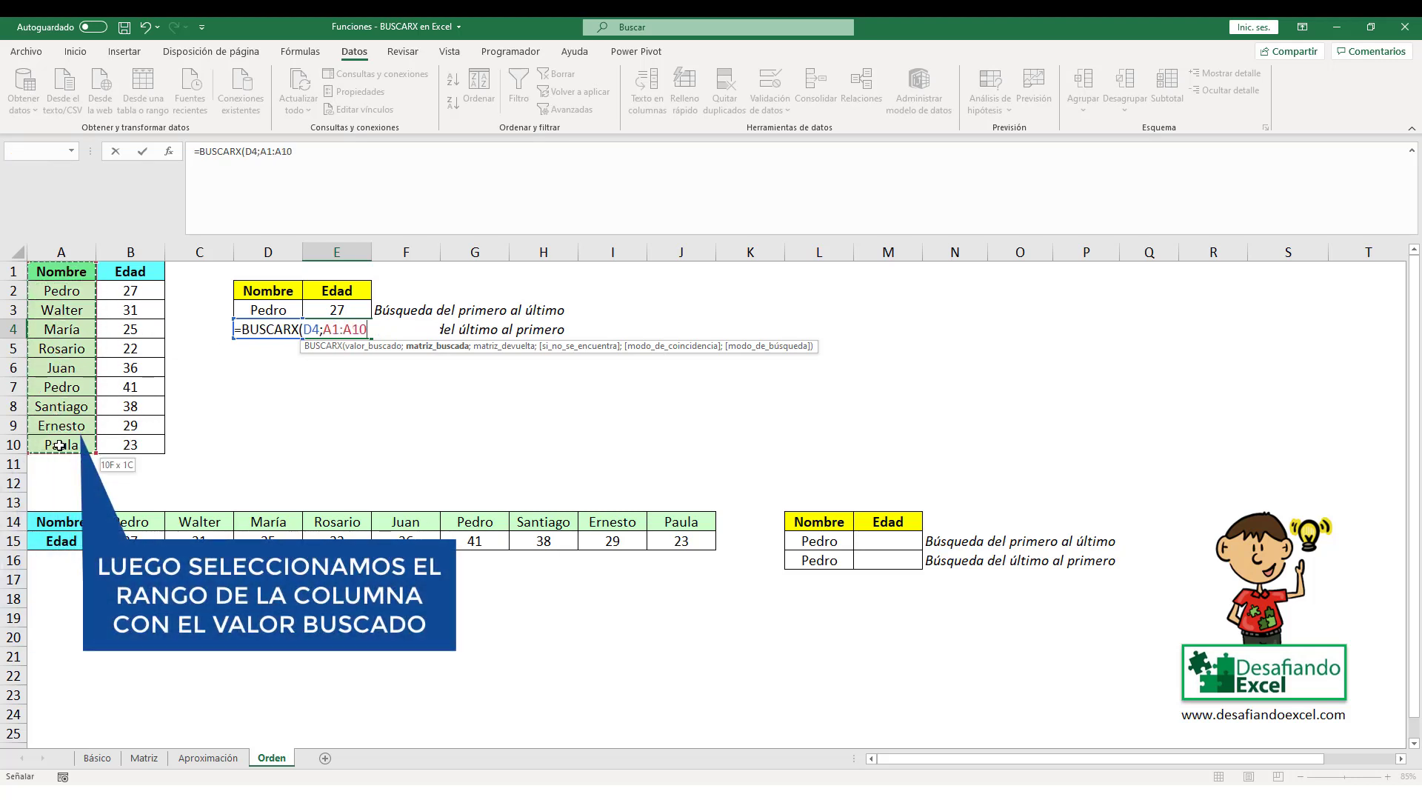
{"action": "type", "text": ";"}
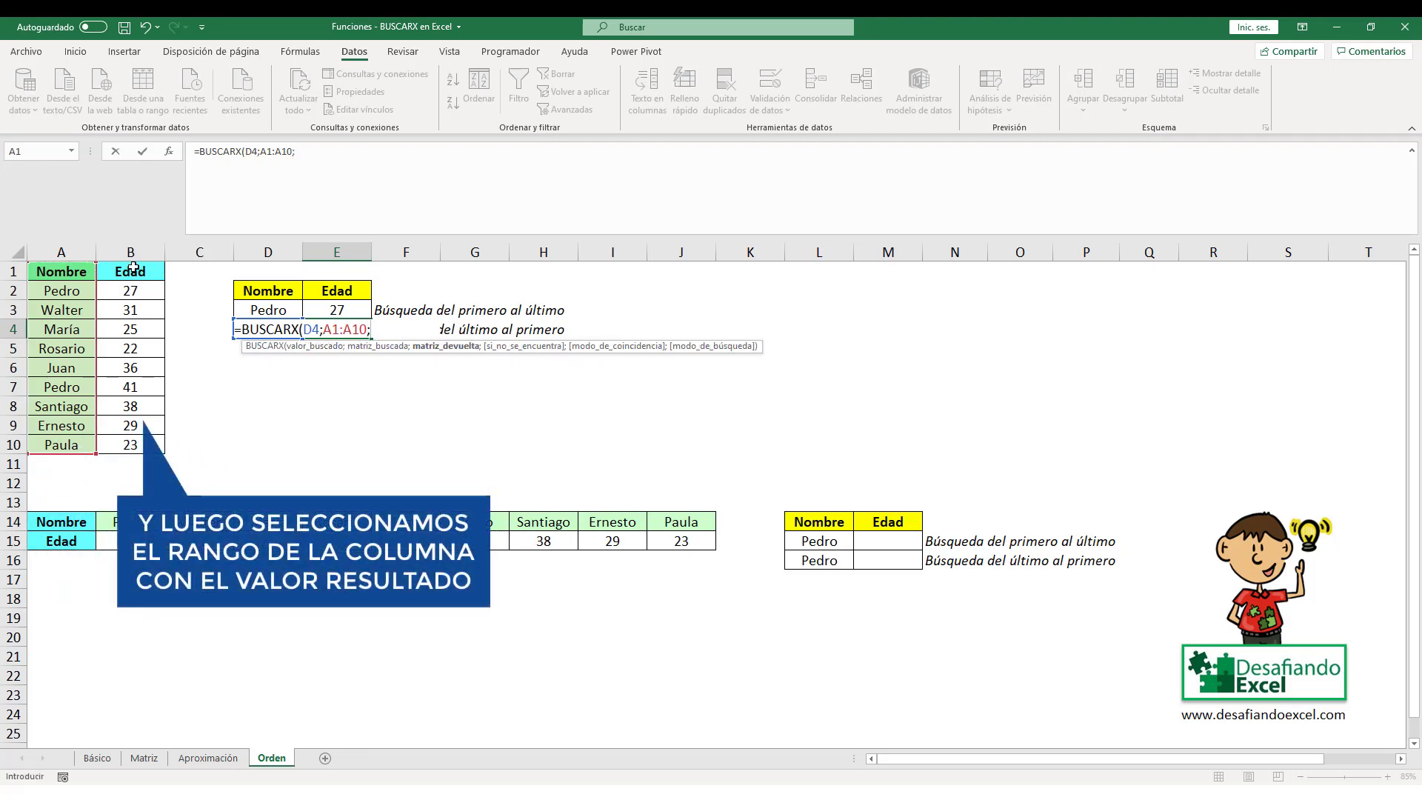
{"action": "left_click_drag", "start_coordinate": [133, 269], "coordinate": [121, 441]}
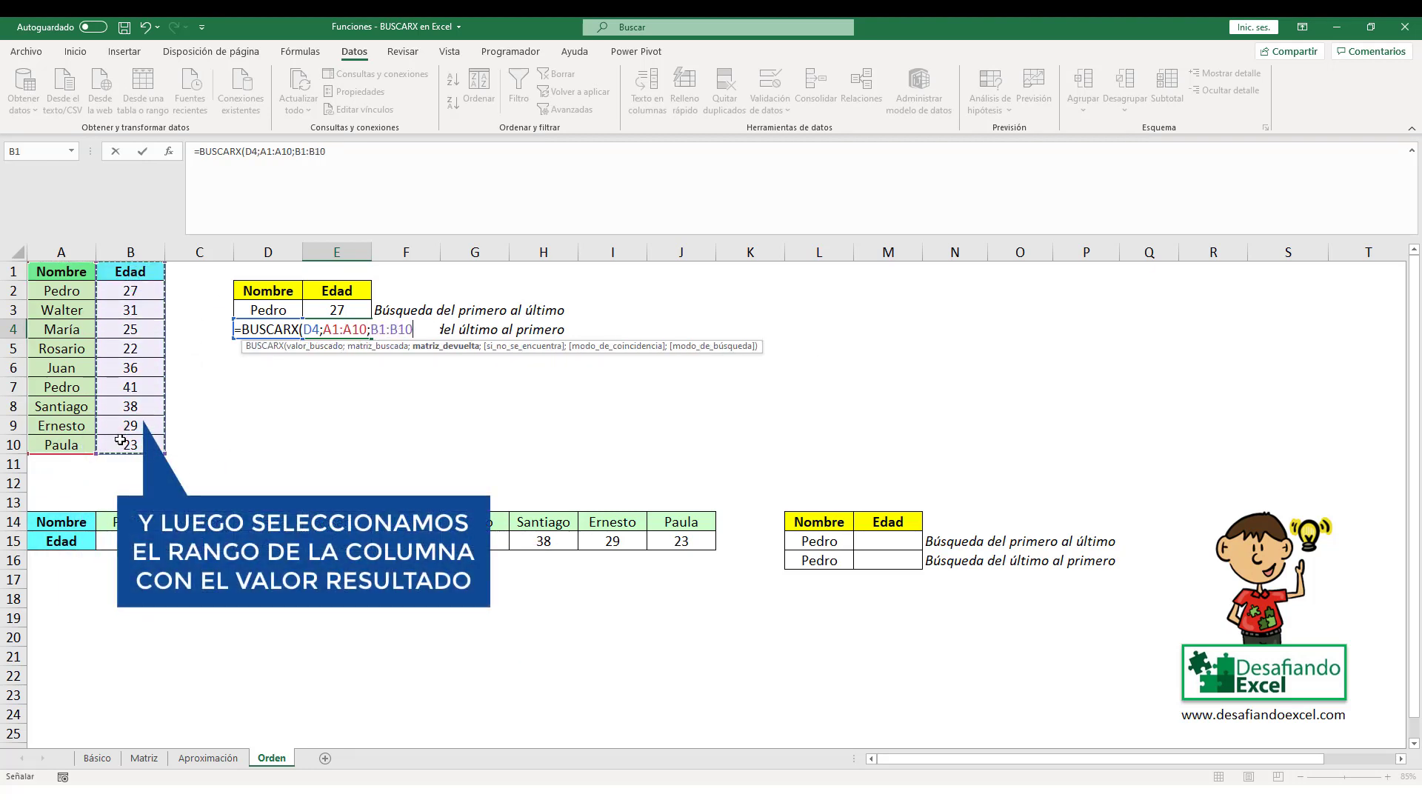
{"action": "type", "text": ";"}
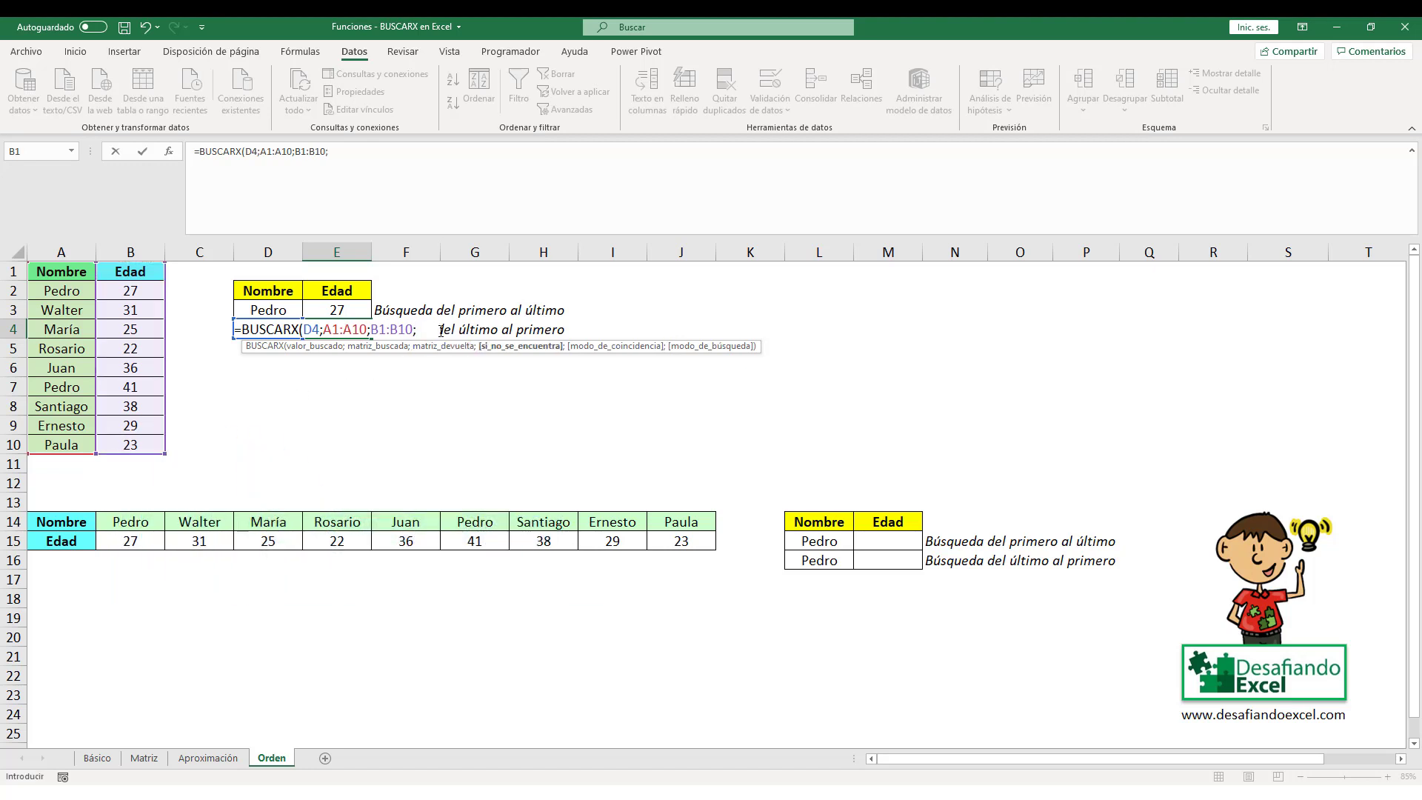
{"action": "type", "text": "\"Sin datos"}
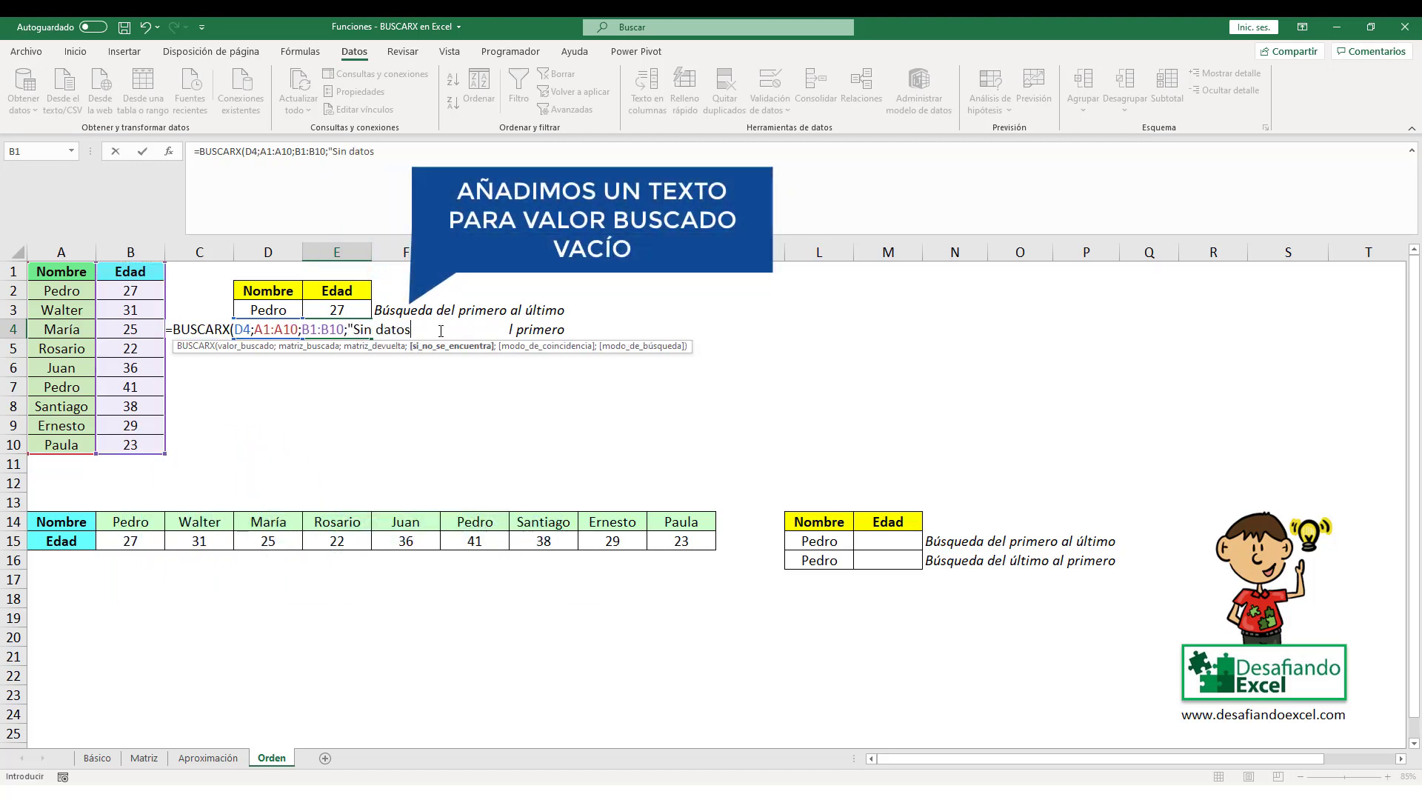
{"action": "type", "text": "\";"}
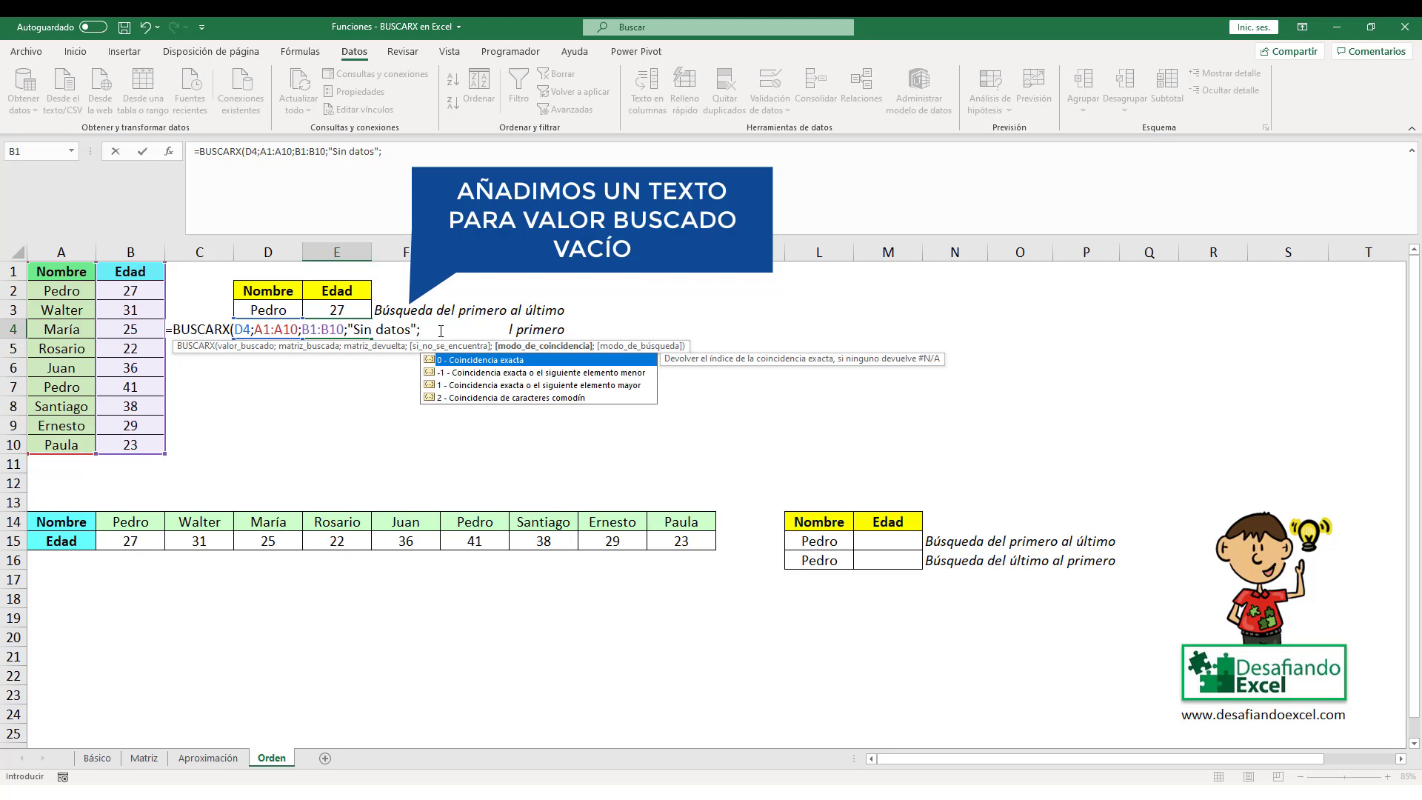
{"action": "type", "text": "0"}
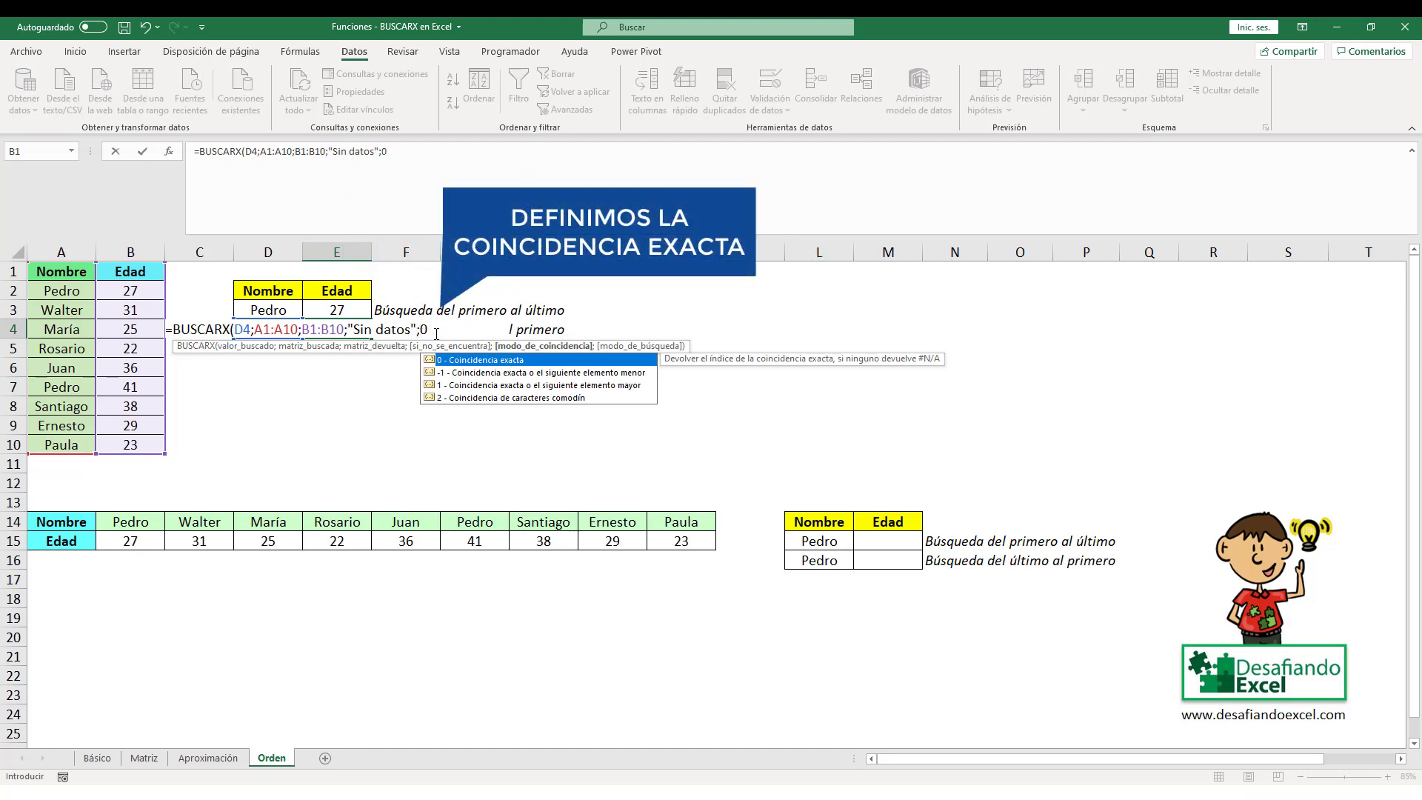
{"action": "type", "text": ";-"}
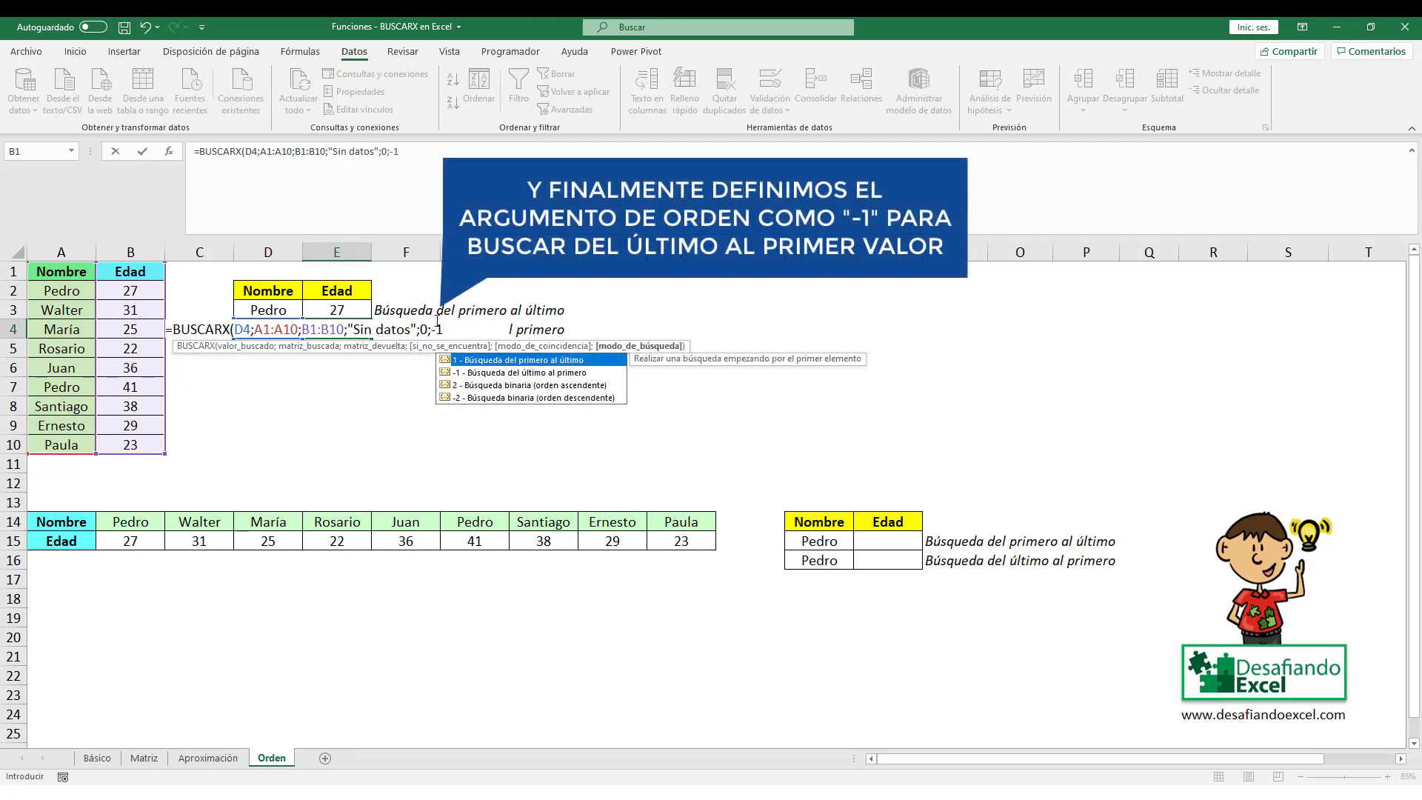
{"action": "type", "text": "1)"}
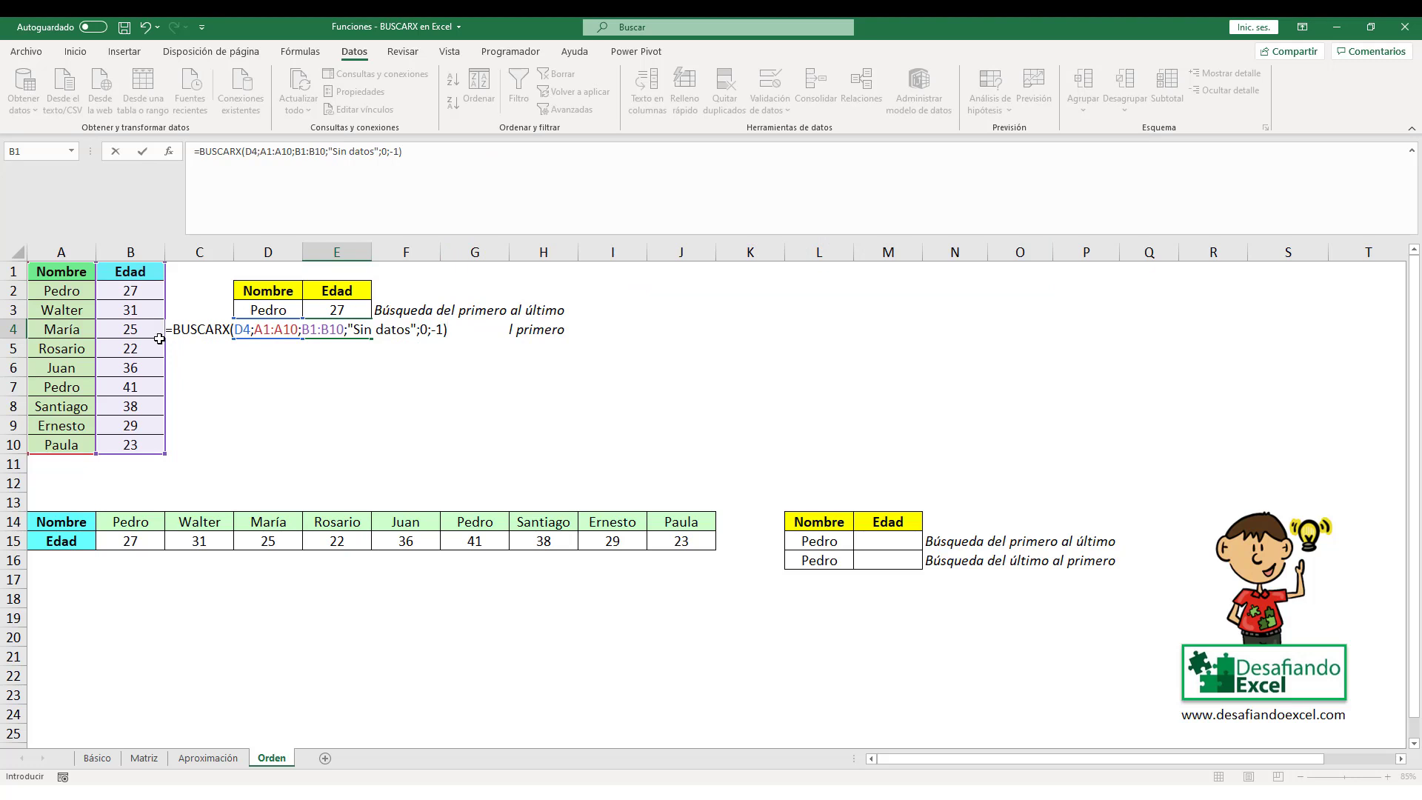
{"action": "key", "text": "Return"}
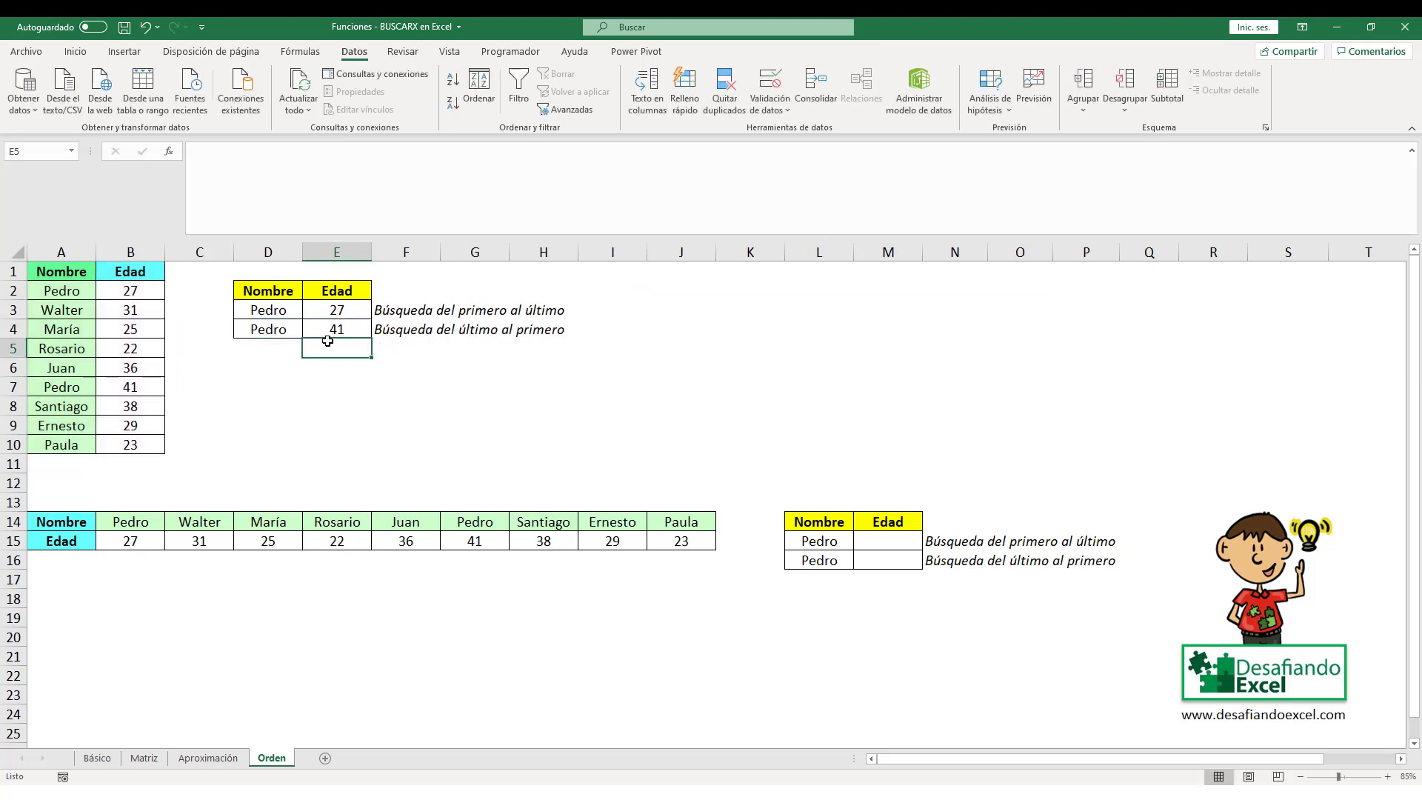
Verify E4's 41 against the last Pedro and his age in row 7, then select A14.
{"action": "left_click", "coordinate": [282, 329]}
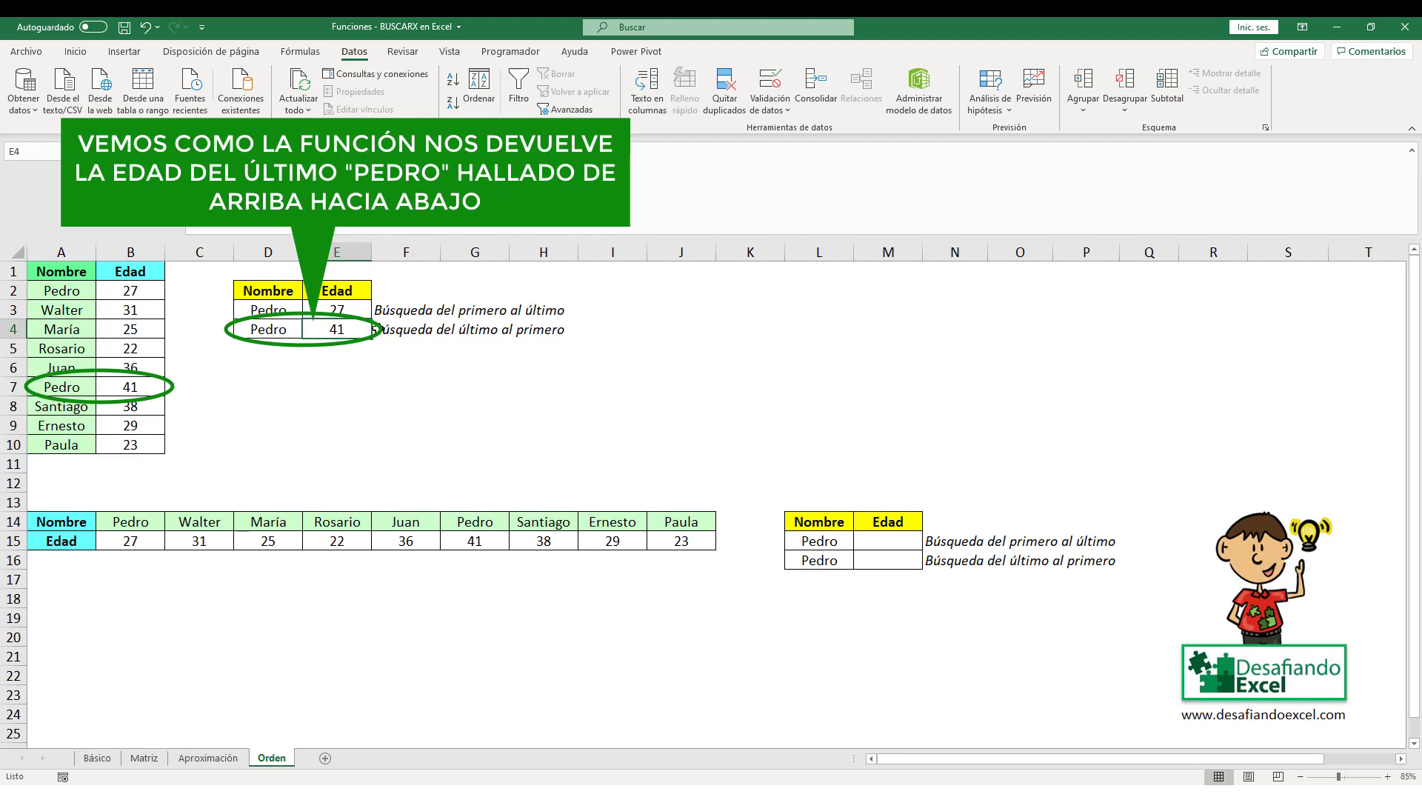
{"action": "left_click", "coordinate": [85, 385]}
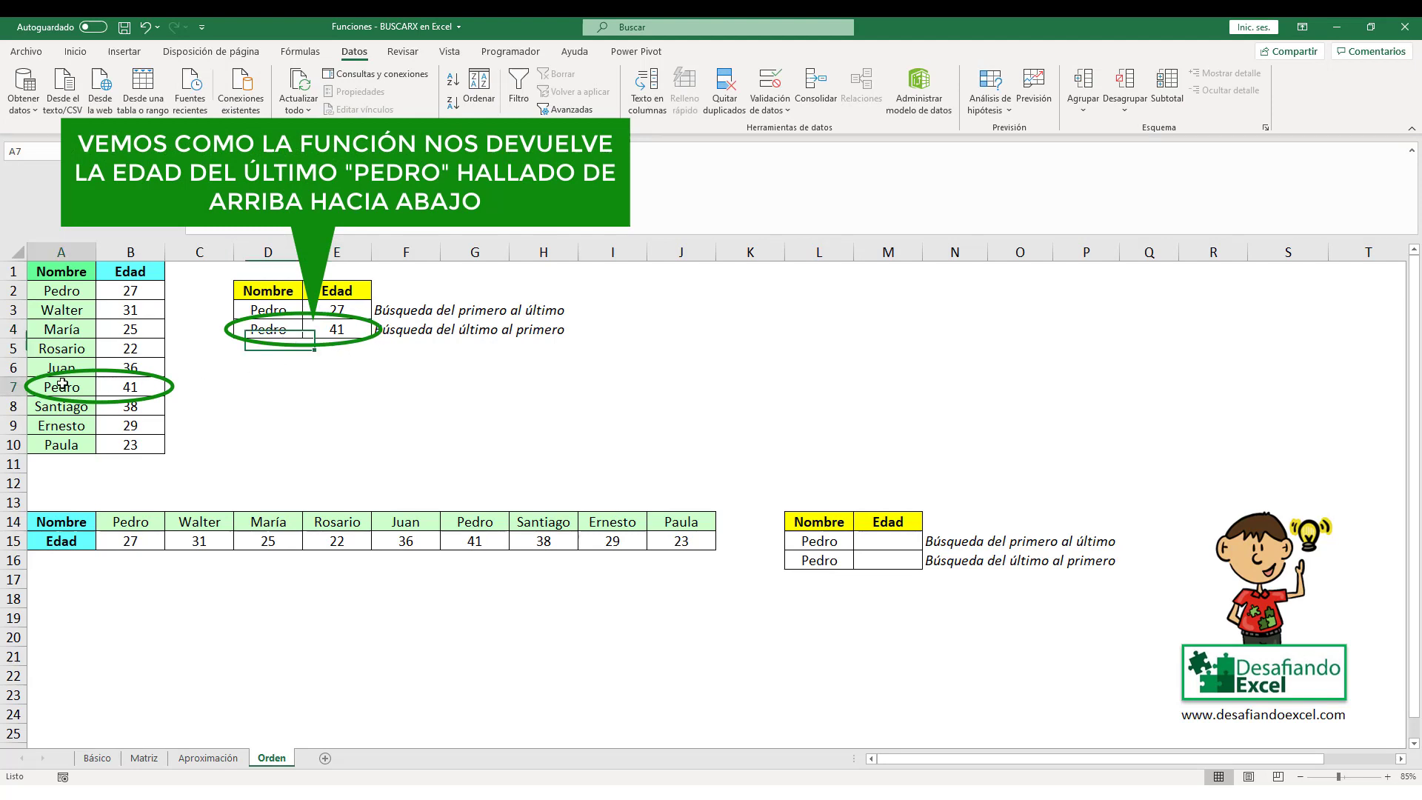
{"action": "left_click", "coordinate": [116, 385]}
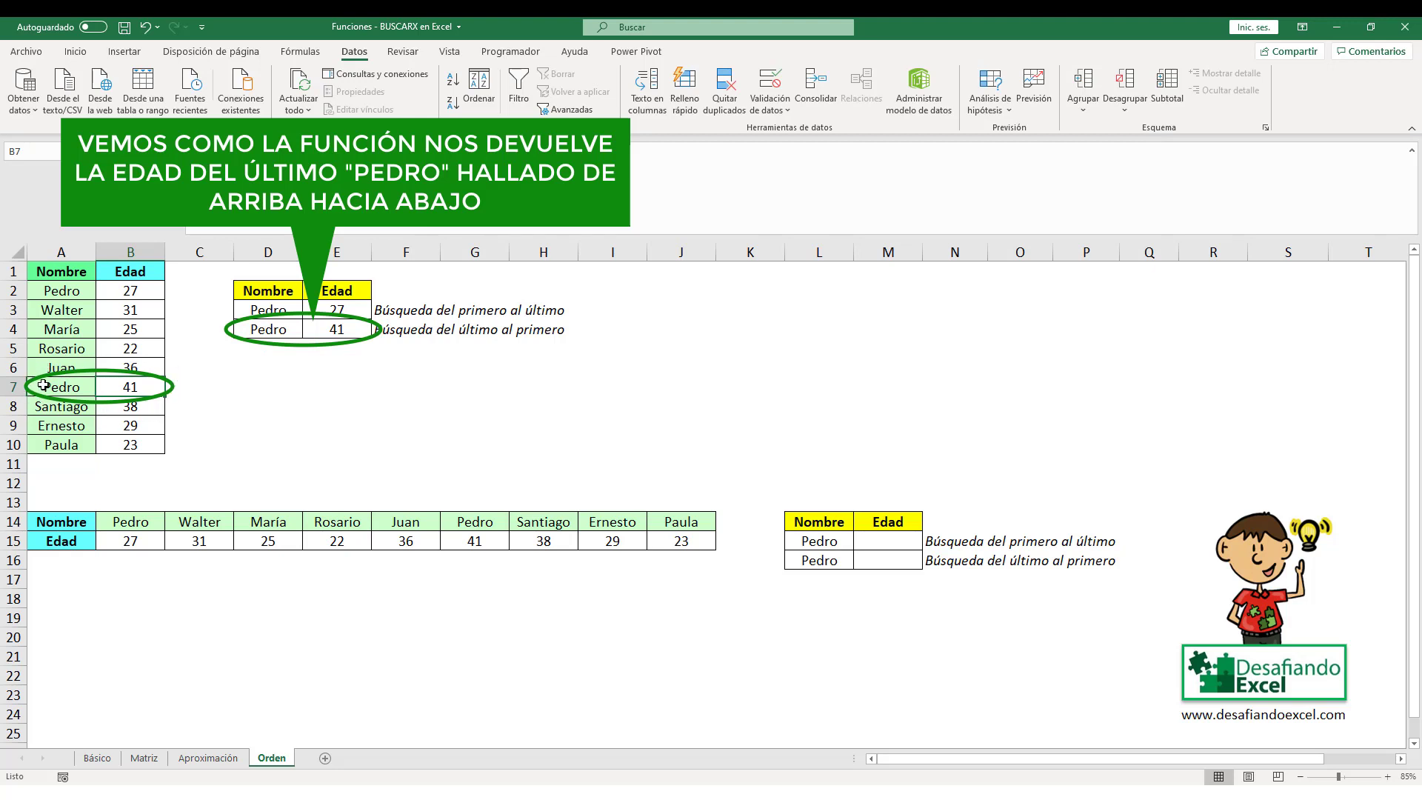
{"action": "left_click", "coordinate": [75, 522]}
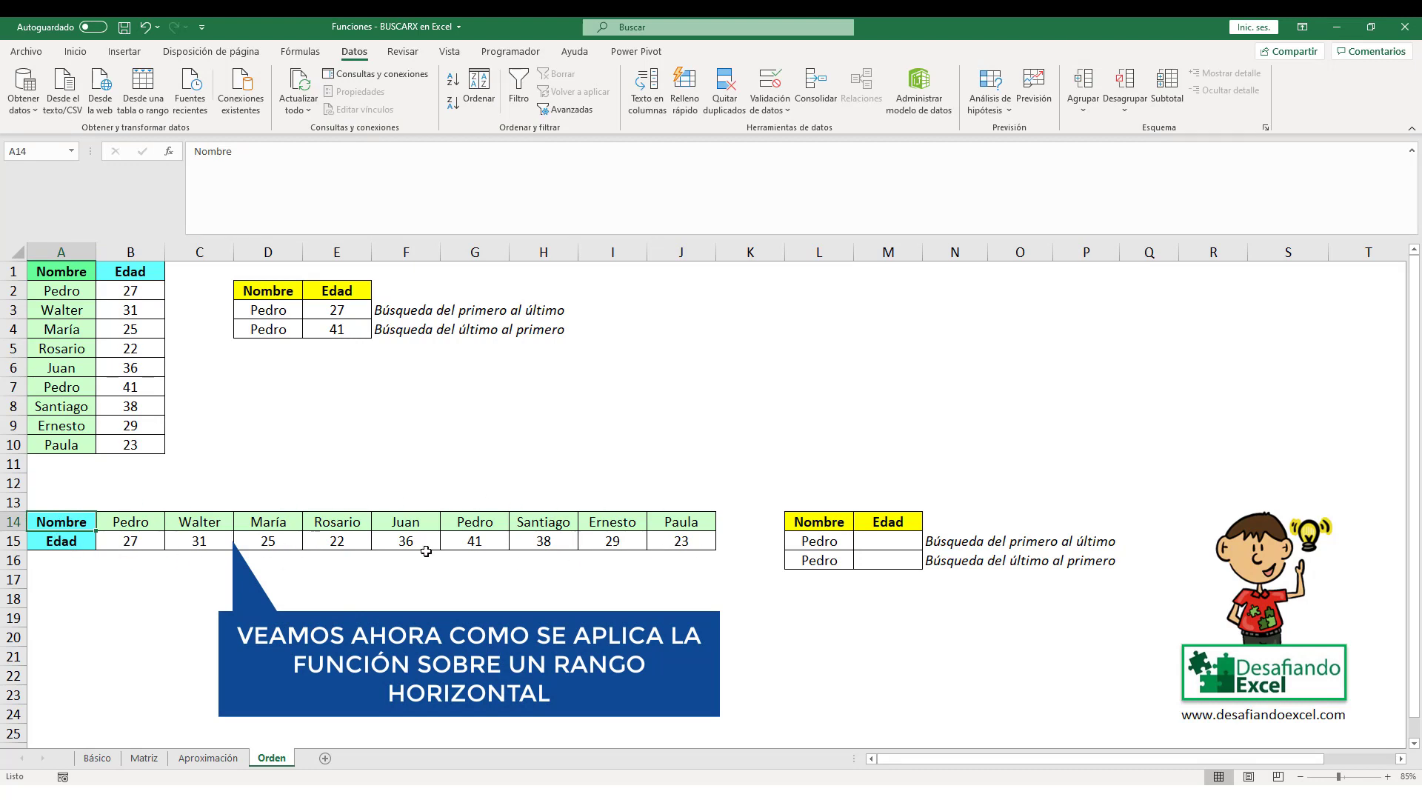
Enter =BUSCARX(L15;A14:J14;A15:J15;"Sin datos";0;1) in M15 for the horizontal first-to-last lookup.
{"action": "left_click", "coordinate": [816, 542]}
{"action": "left_click", "coordinate": [886, 541]}
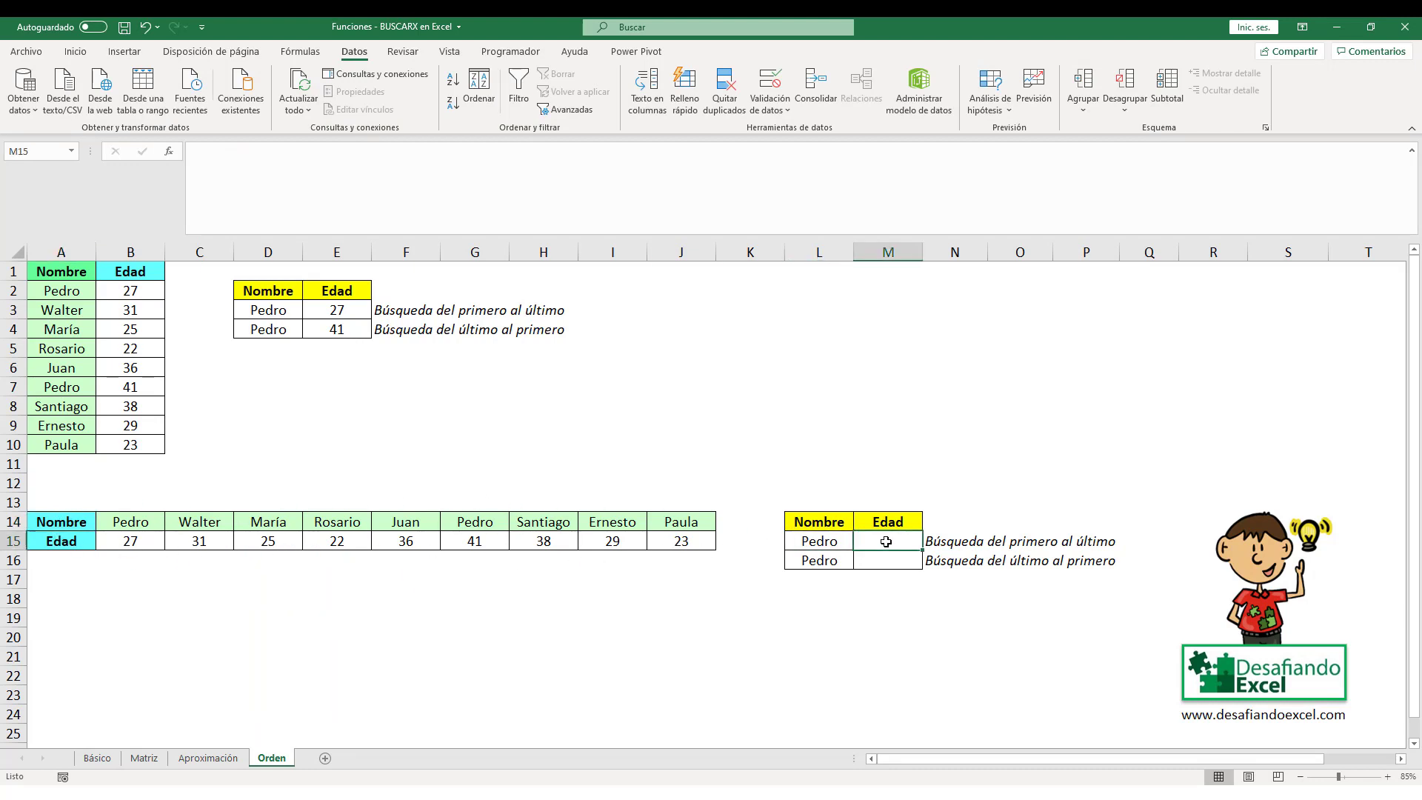
{"action": "type", "text": "="}
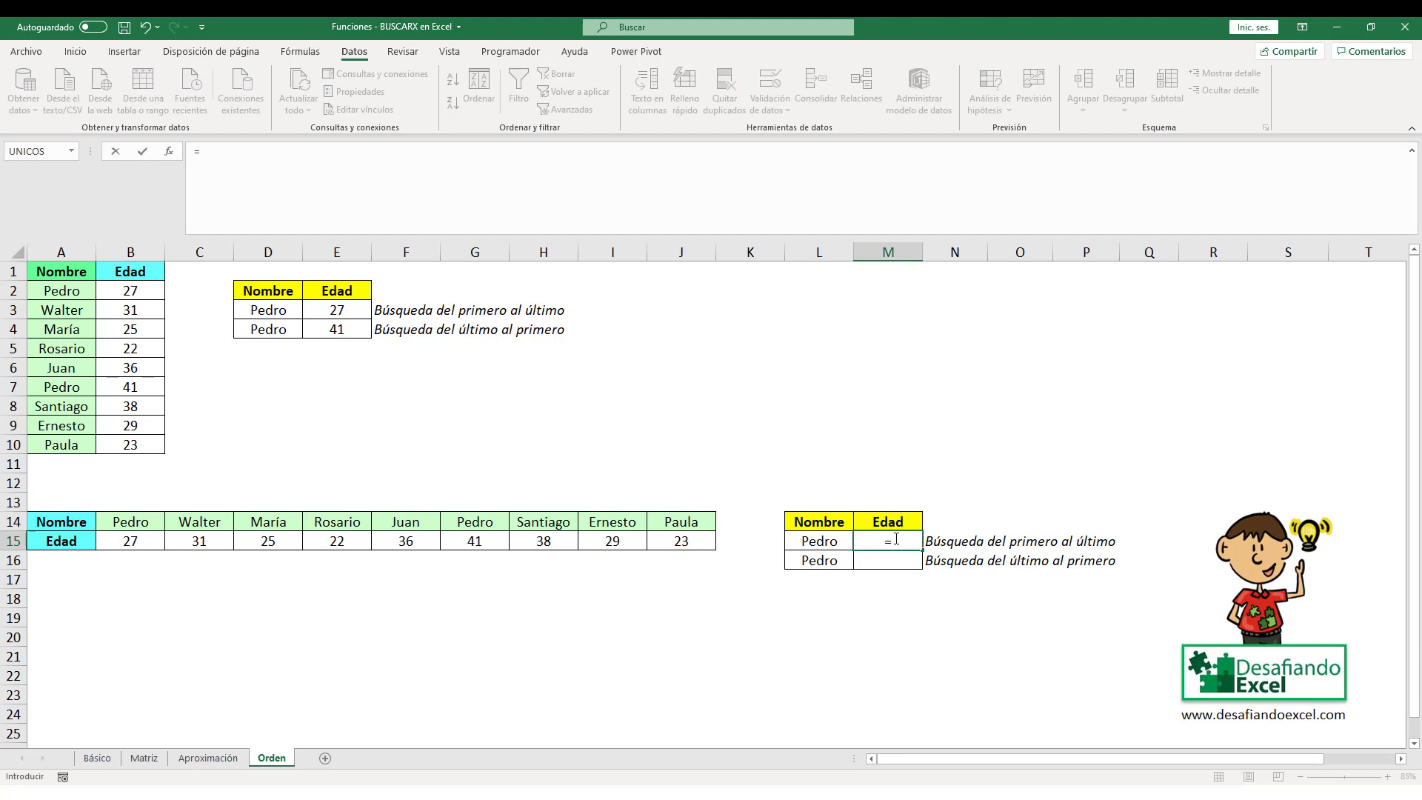
{"action": "type", "text": "BUSCARX"}
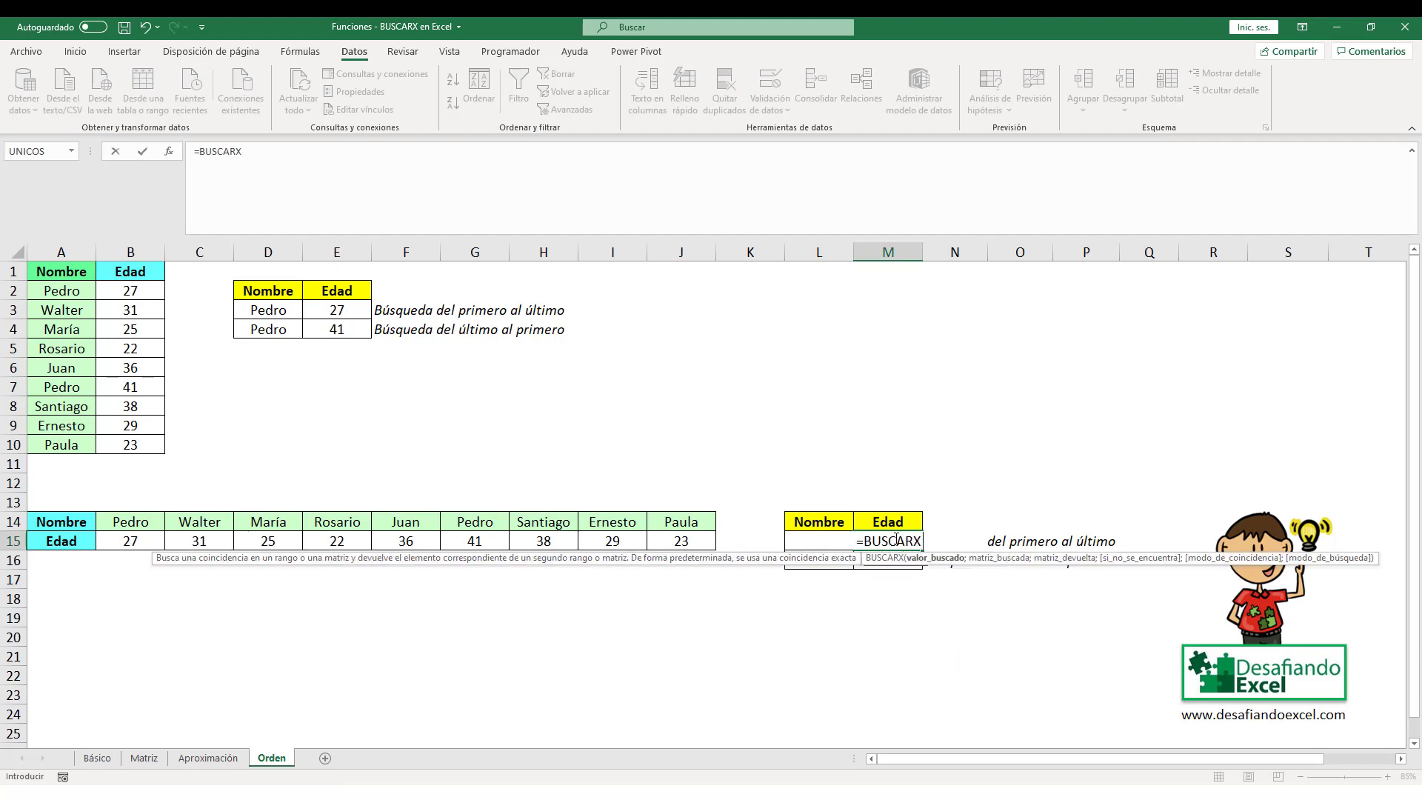
{"action": "type", "text": "("}
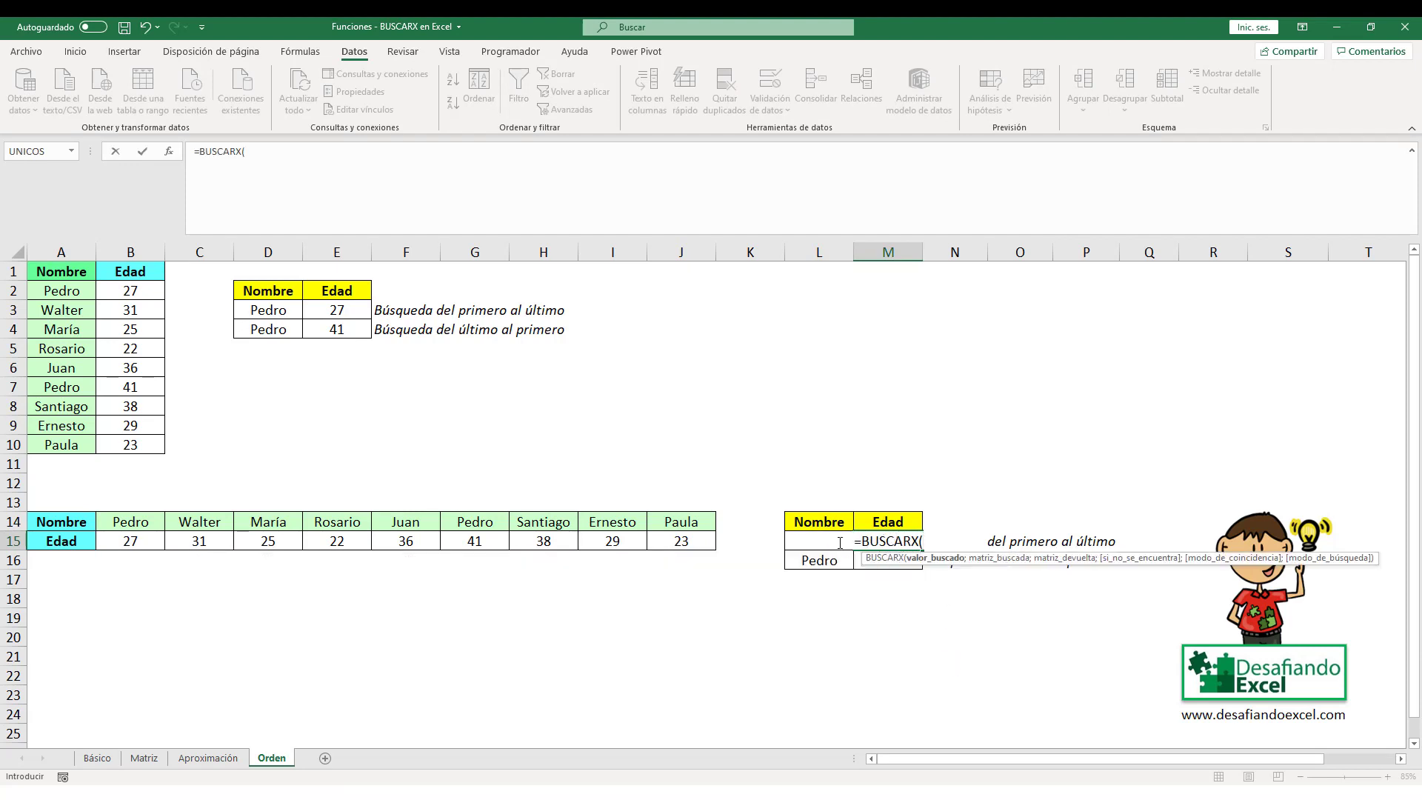
{"action": "type", "text": "L15"}
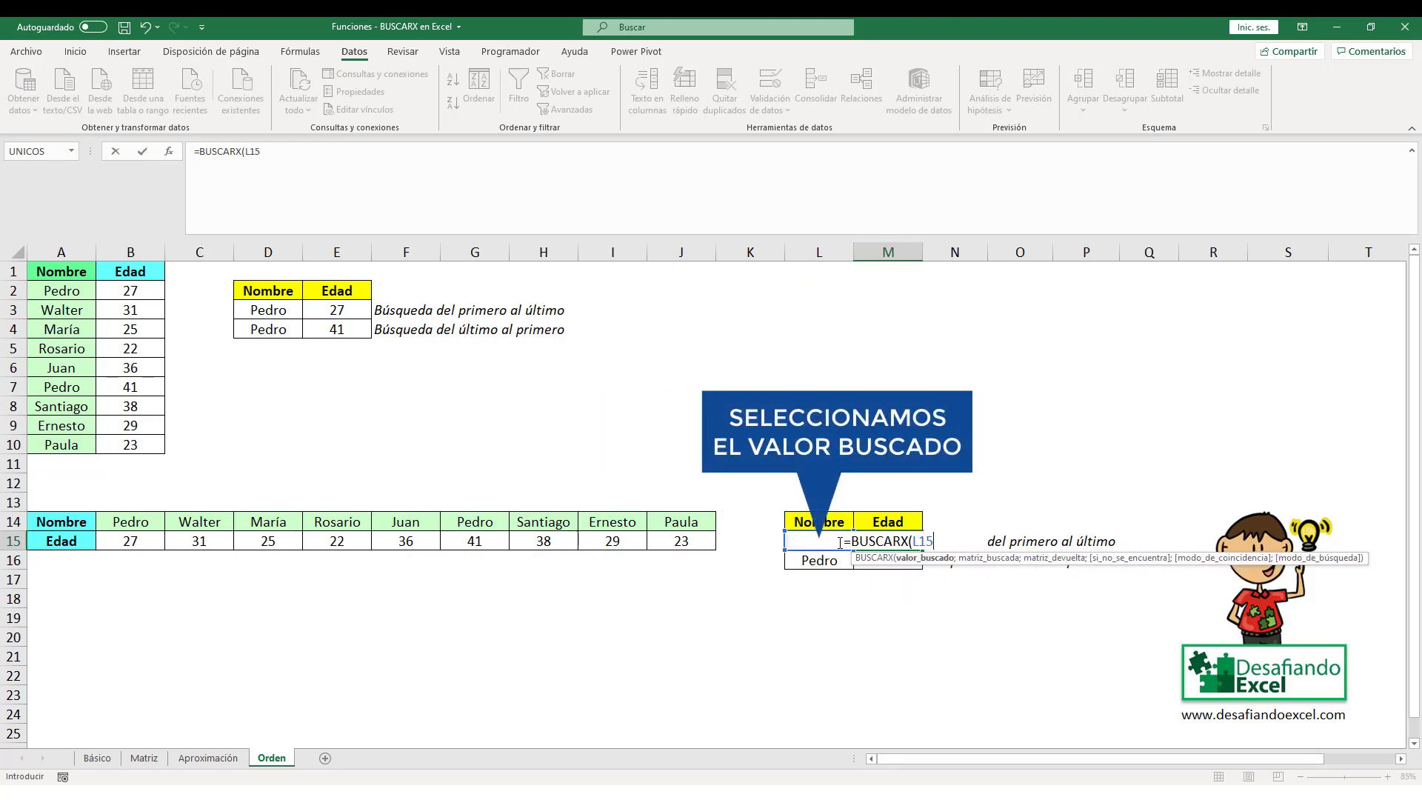
{"action": "type", "text": ";"}
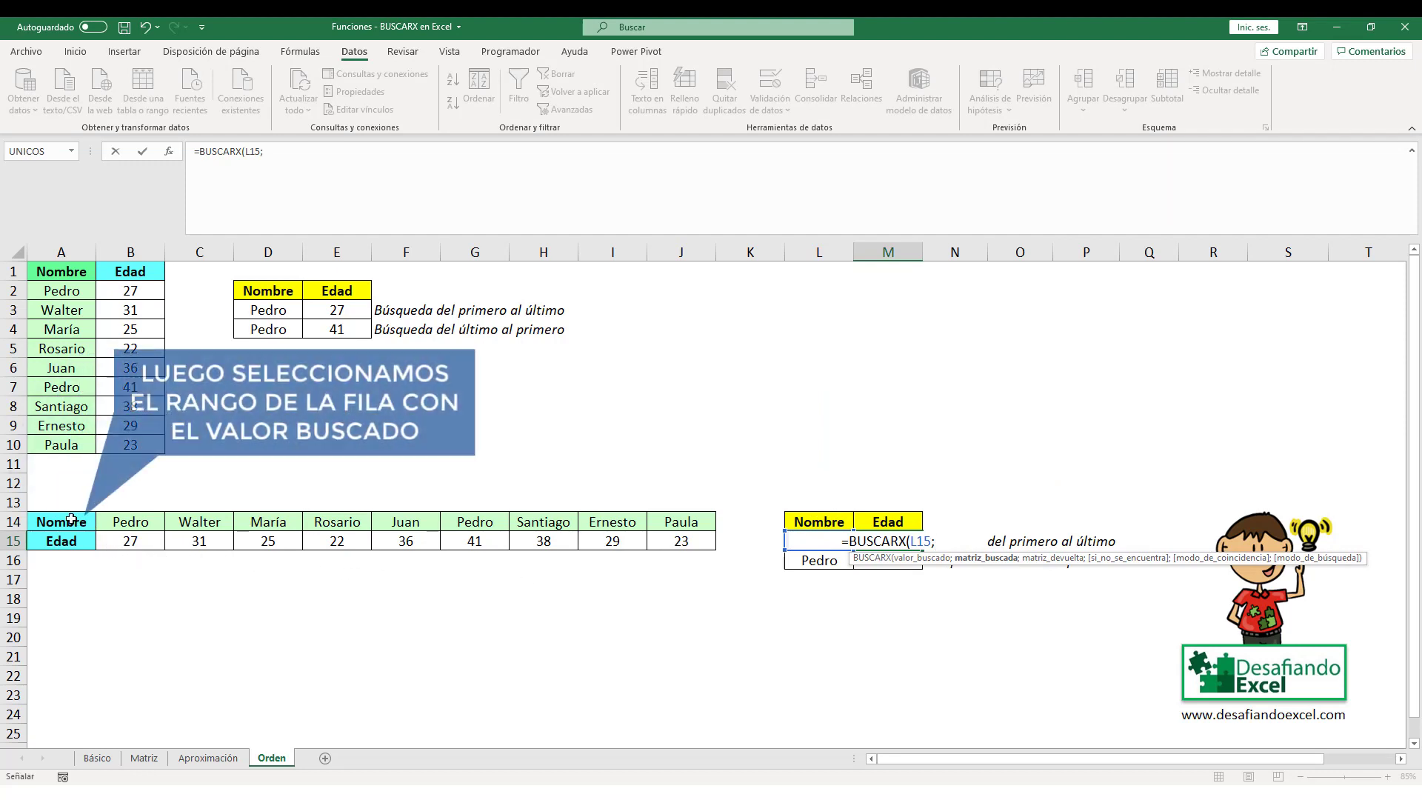
{"action": "left_click_drag", "start_coordinate": [71, 520], "coordinate": [677, 529]}
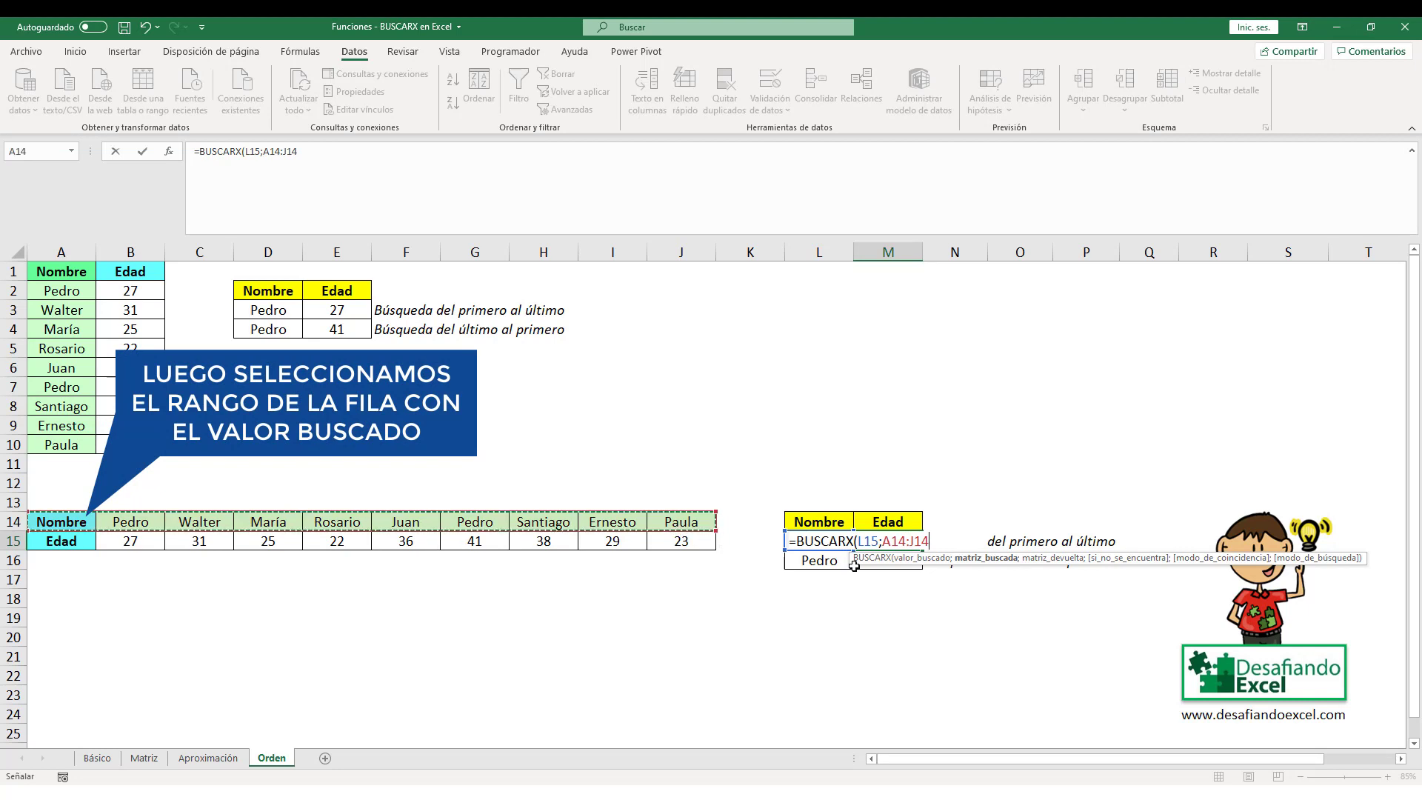
{"action": "type", "text": ";"}
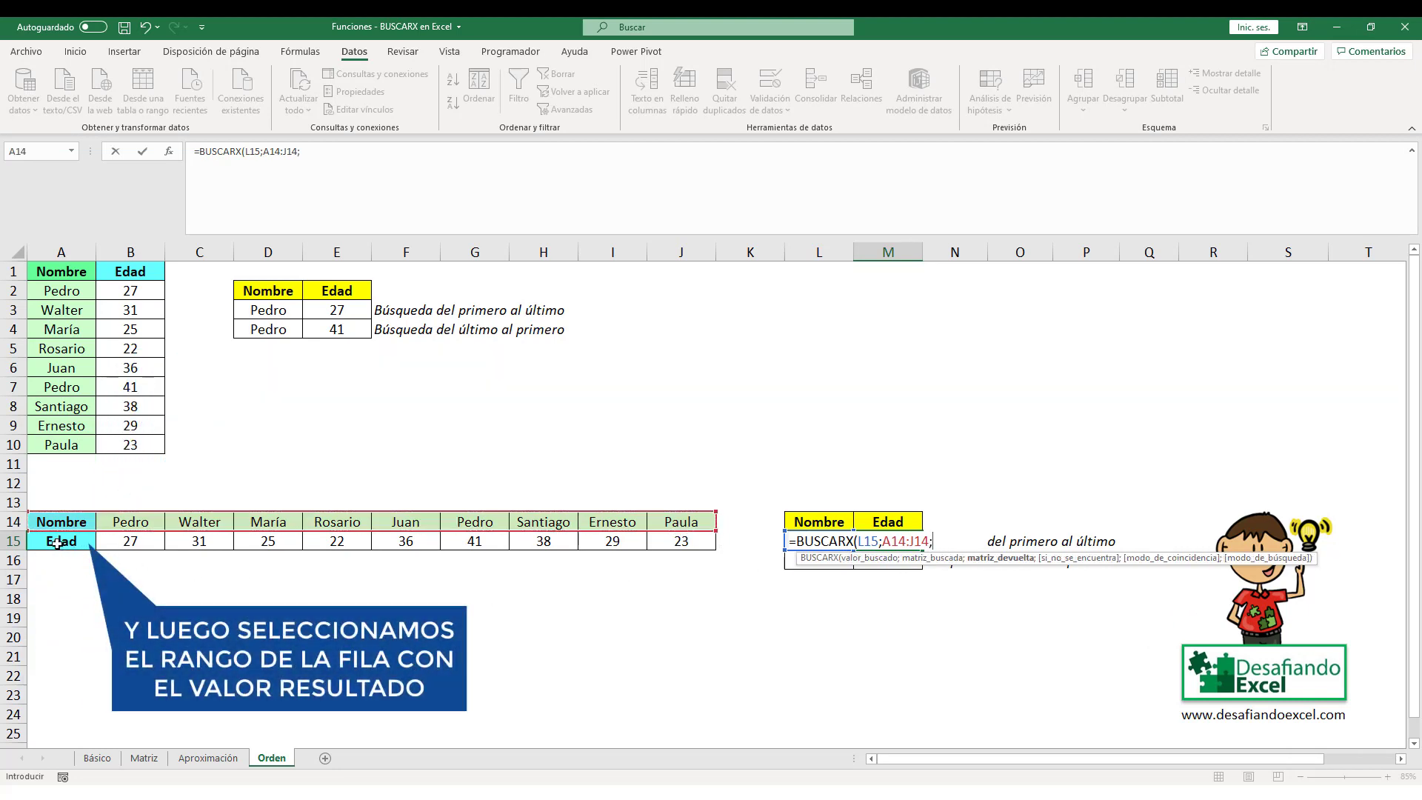
{"action": "left_click_drag", "start_coordinate": [58, 543], "coordinate": [688, 542]}
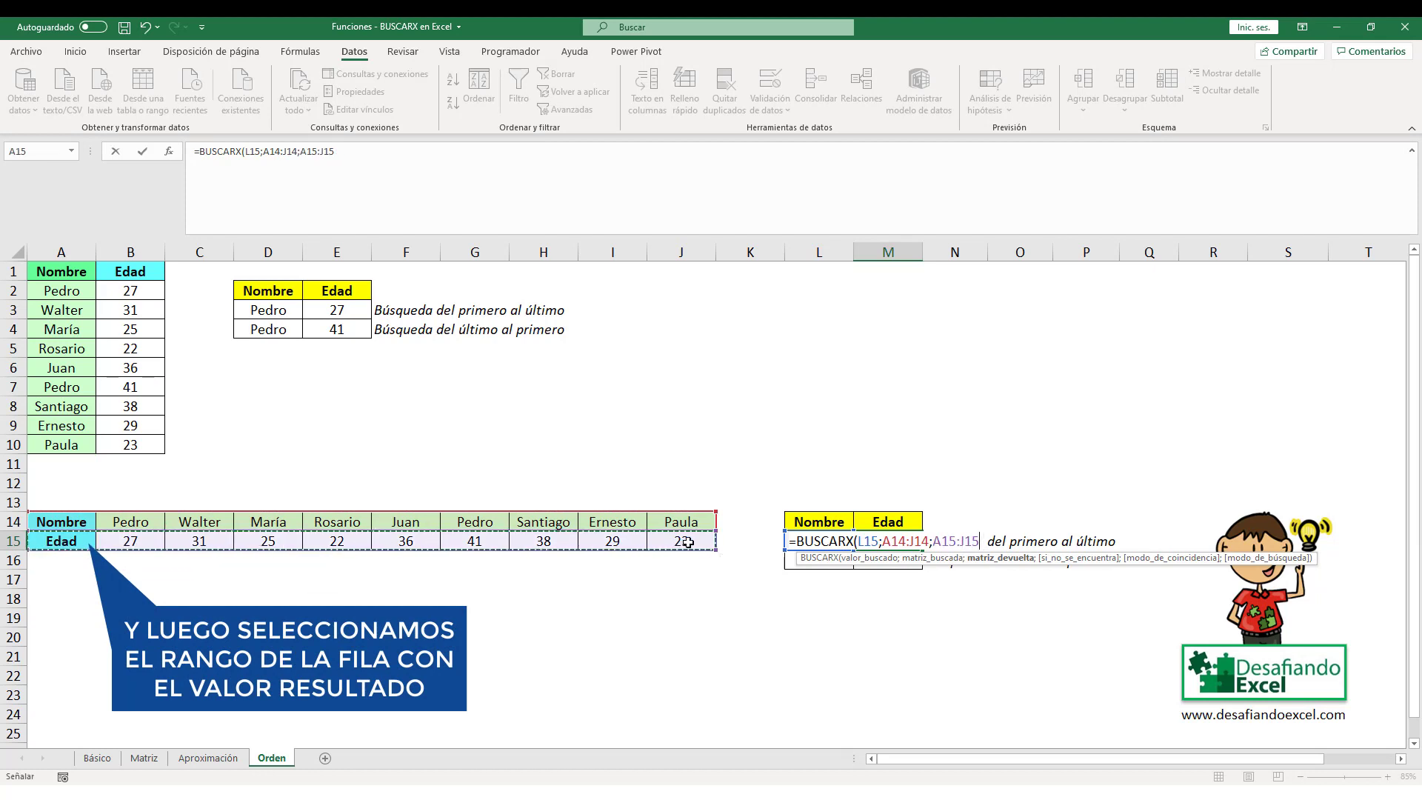
{"action": "type", "text": ";"}
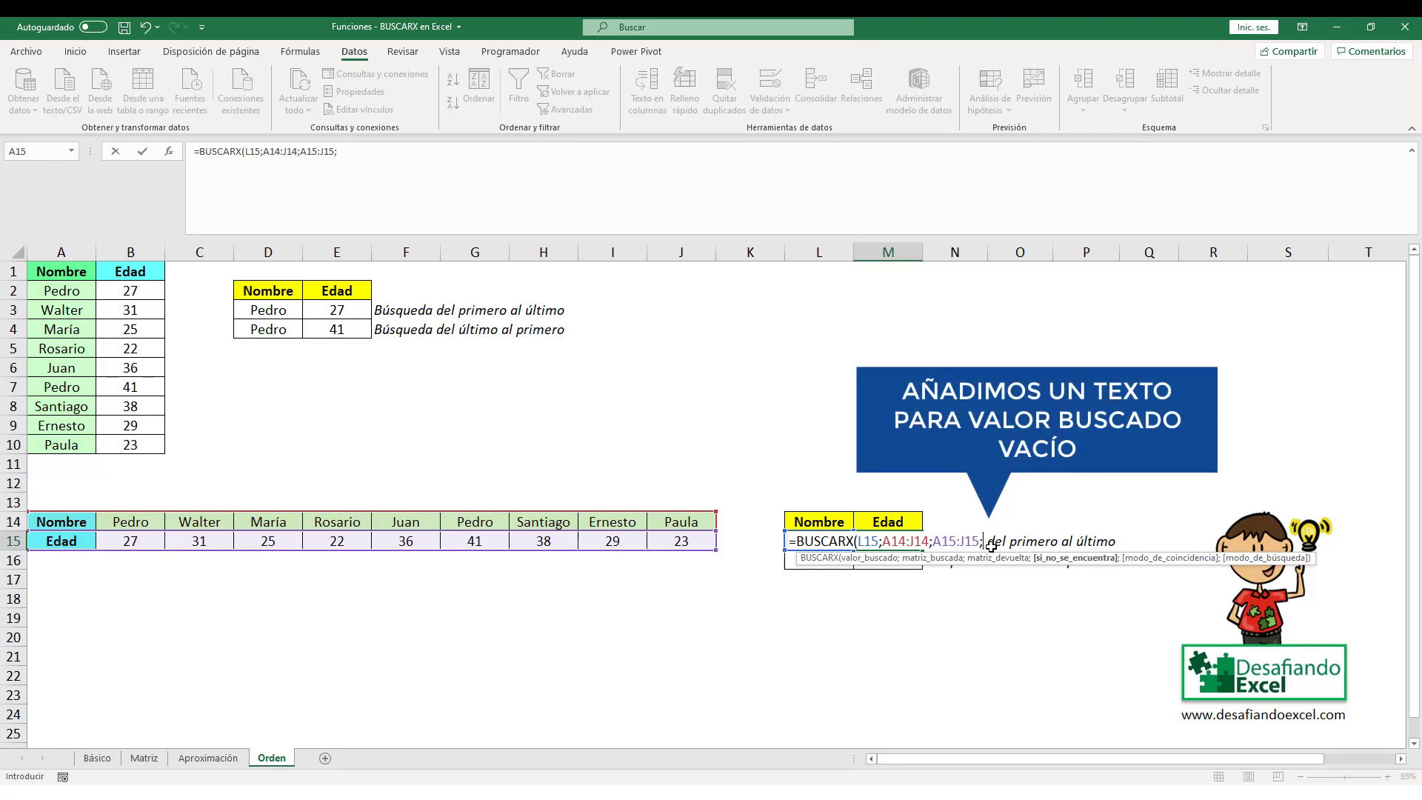
{"action": "type", "text": "\"Sin"}
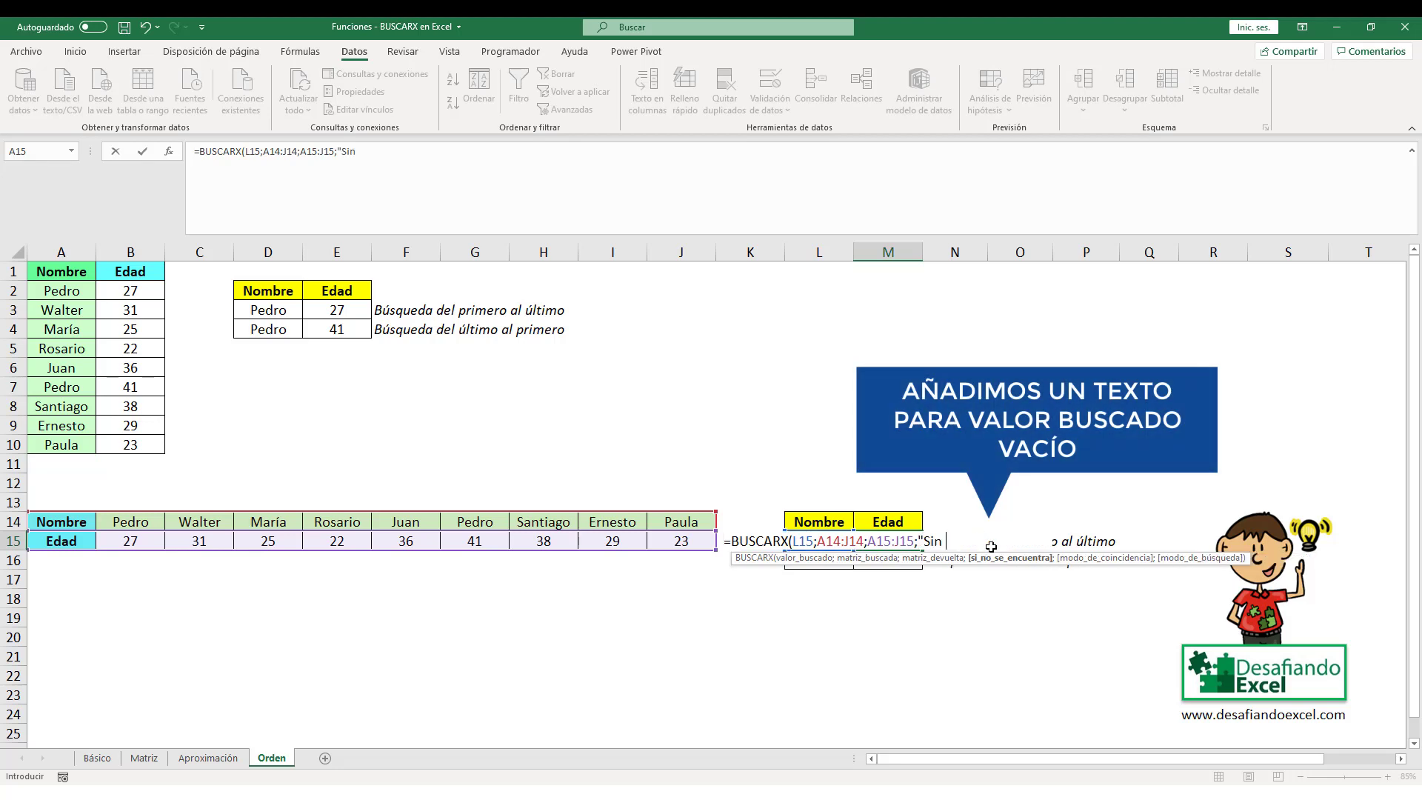
{"action": "type", "text": " datos\""}
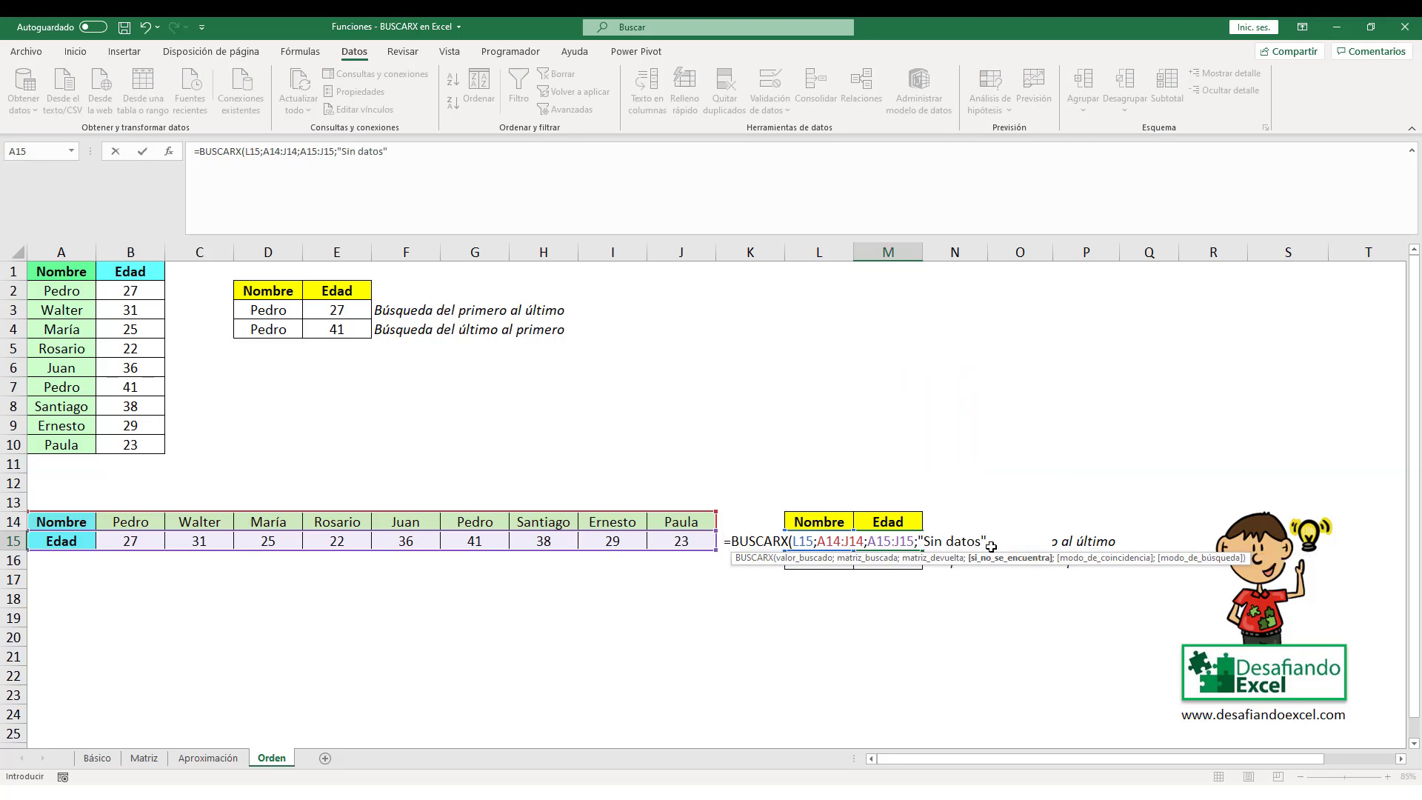
{"action": "type", "text": ";0"}
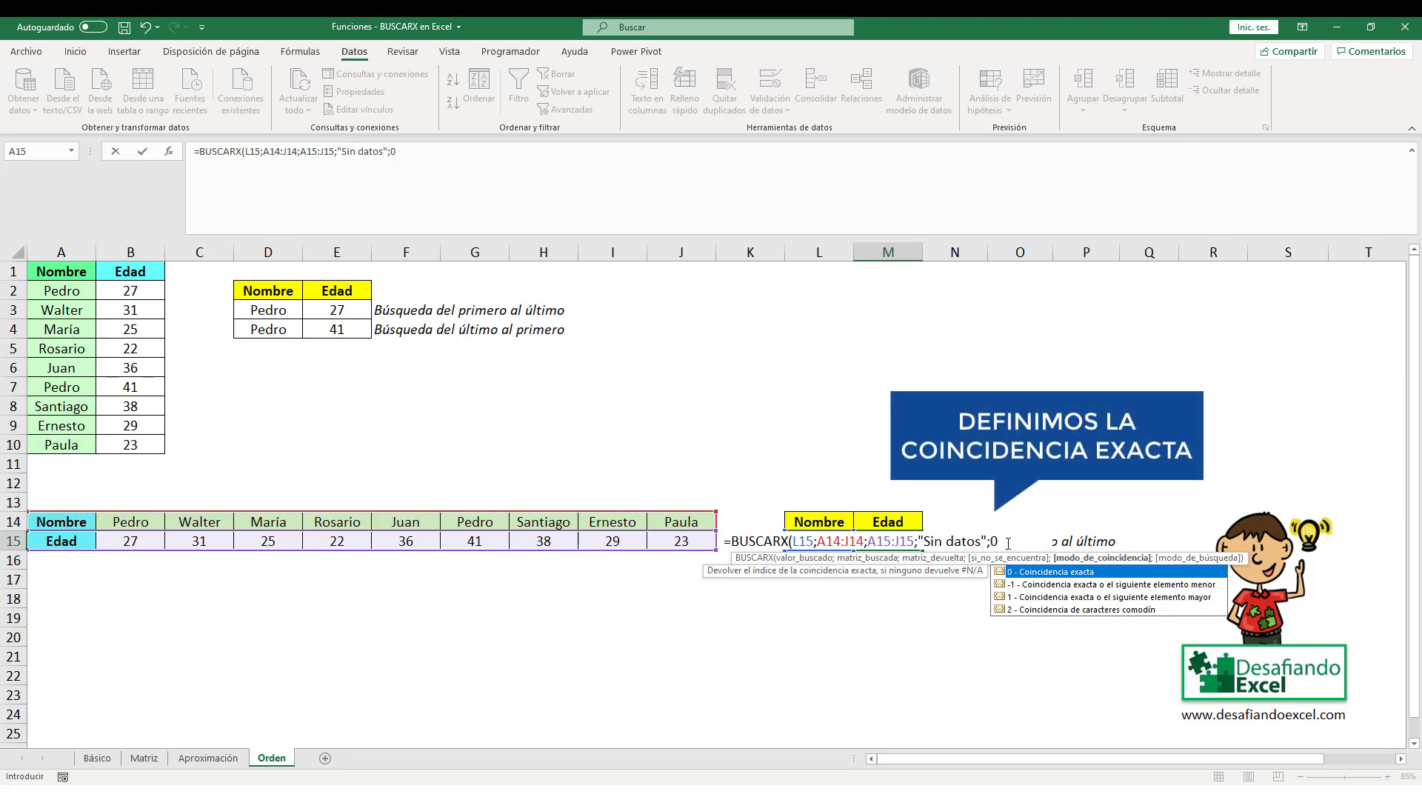
{"action": "type", "text": ";"}
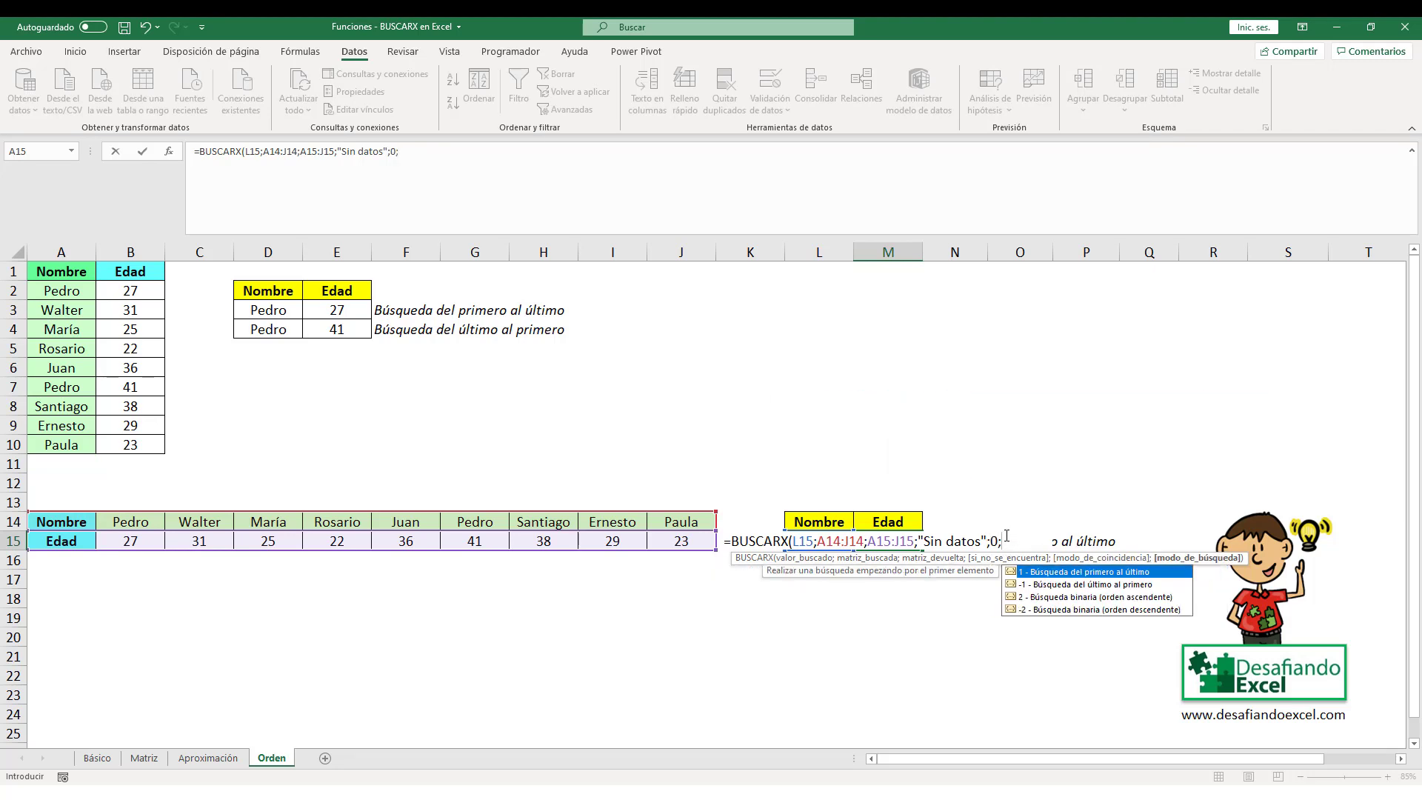
{"action": "type", "text": "1)"}
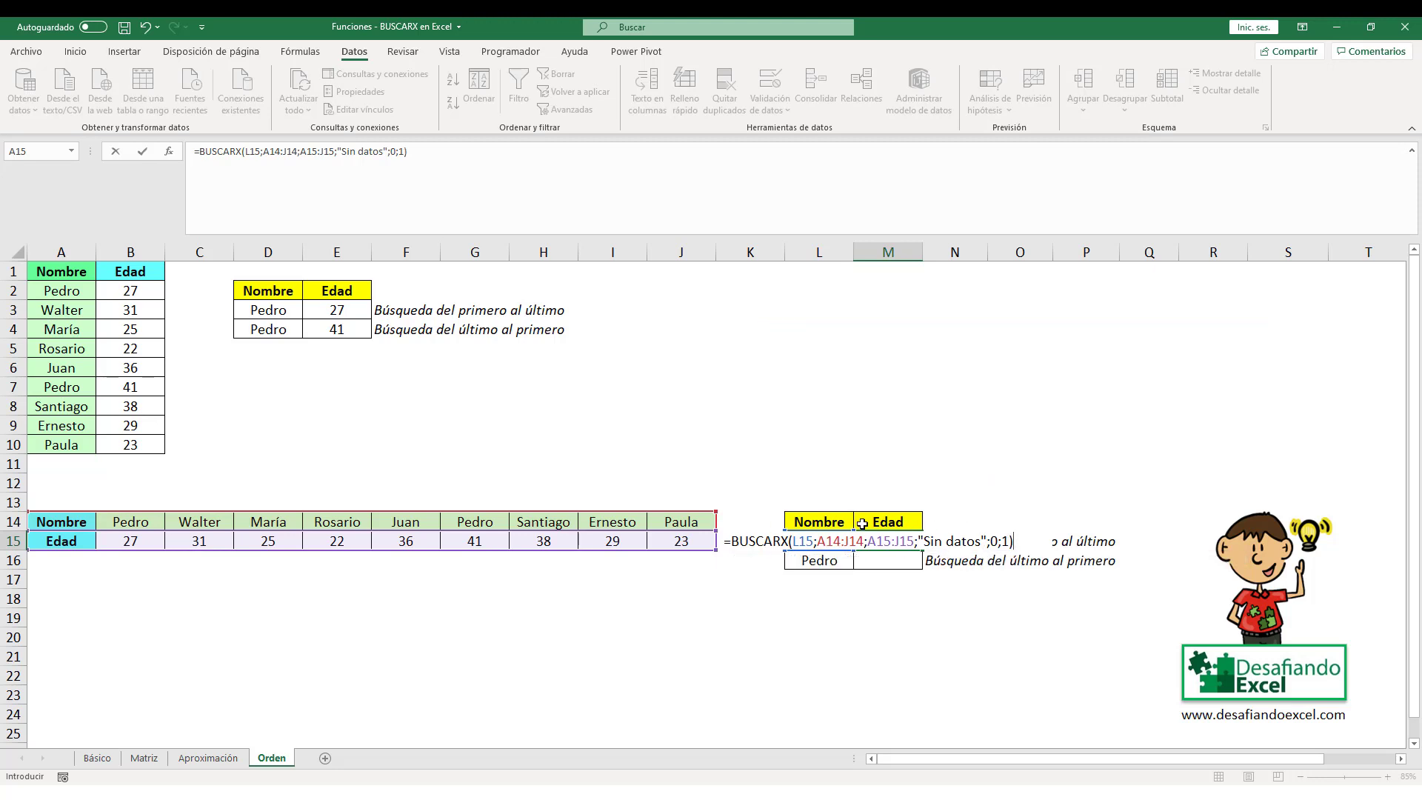
{"action": "key", "text": "Return"}
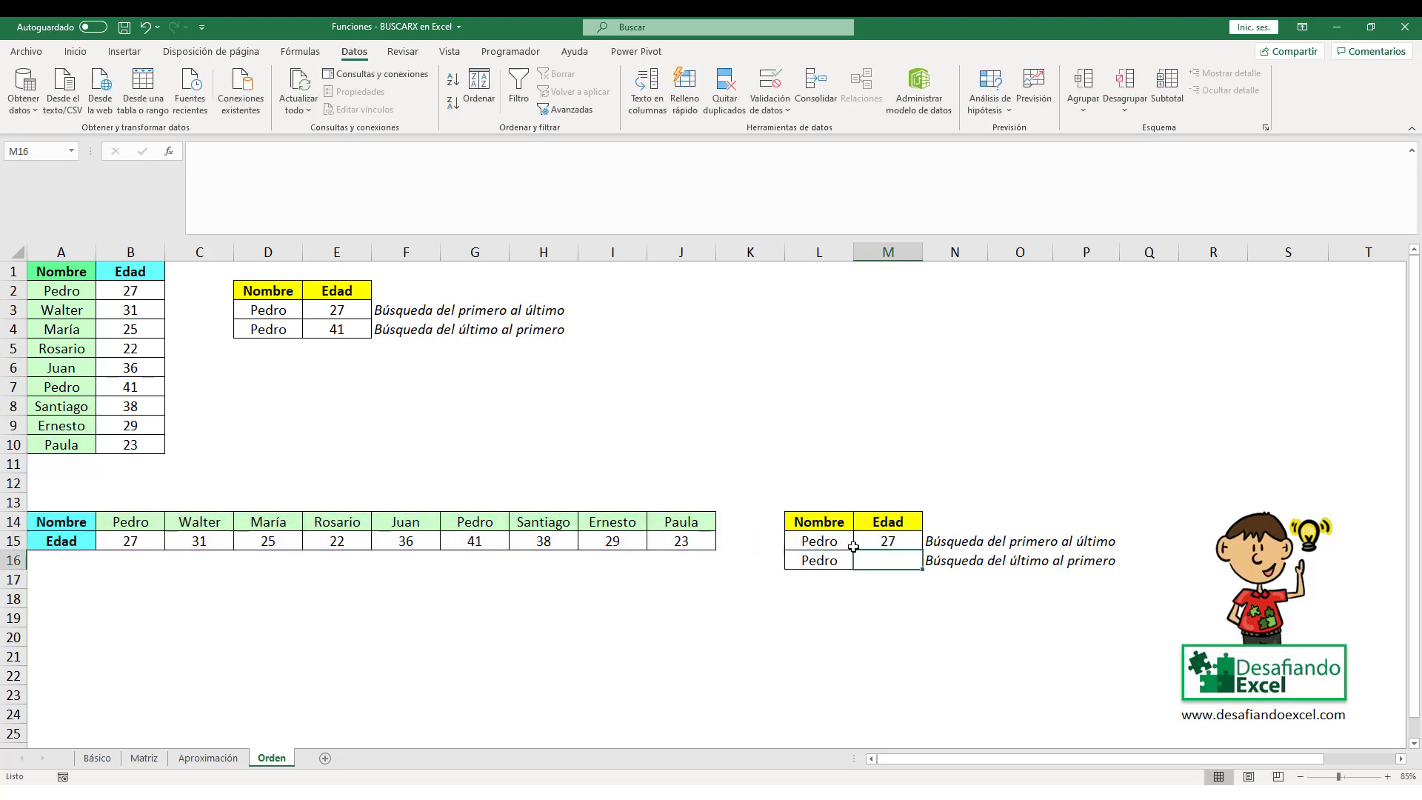
Compare M15's result 27 with the first Pedro's age in B15.
{"action": "left_click", "coordinate": [829, 547]}
{"action": "left_click", "coordinate": [882, 545]}
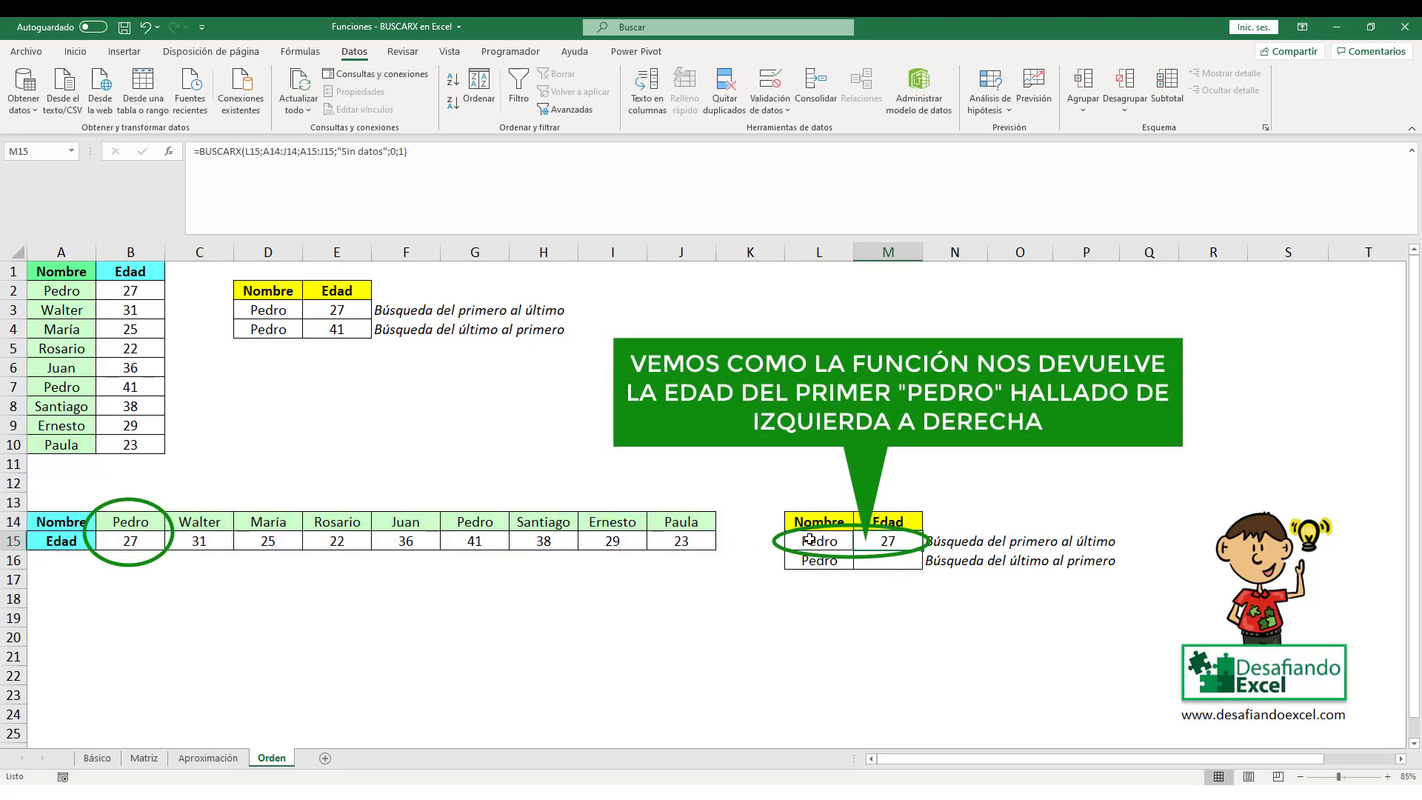
{"action": "left_click", "coordinate": [134, 522]}
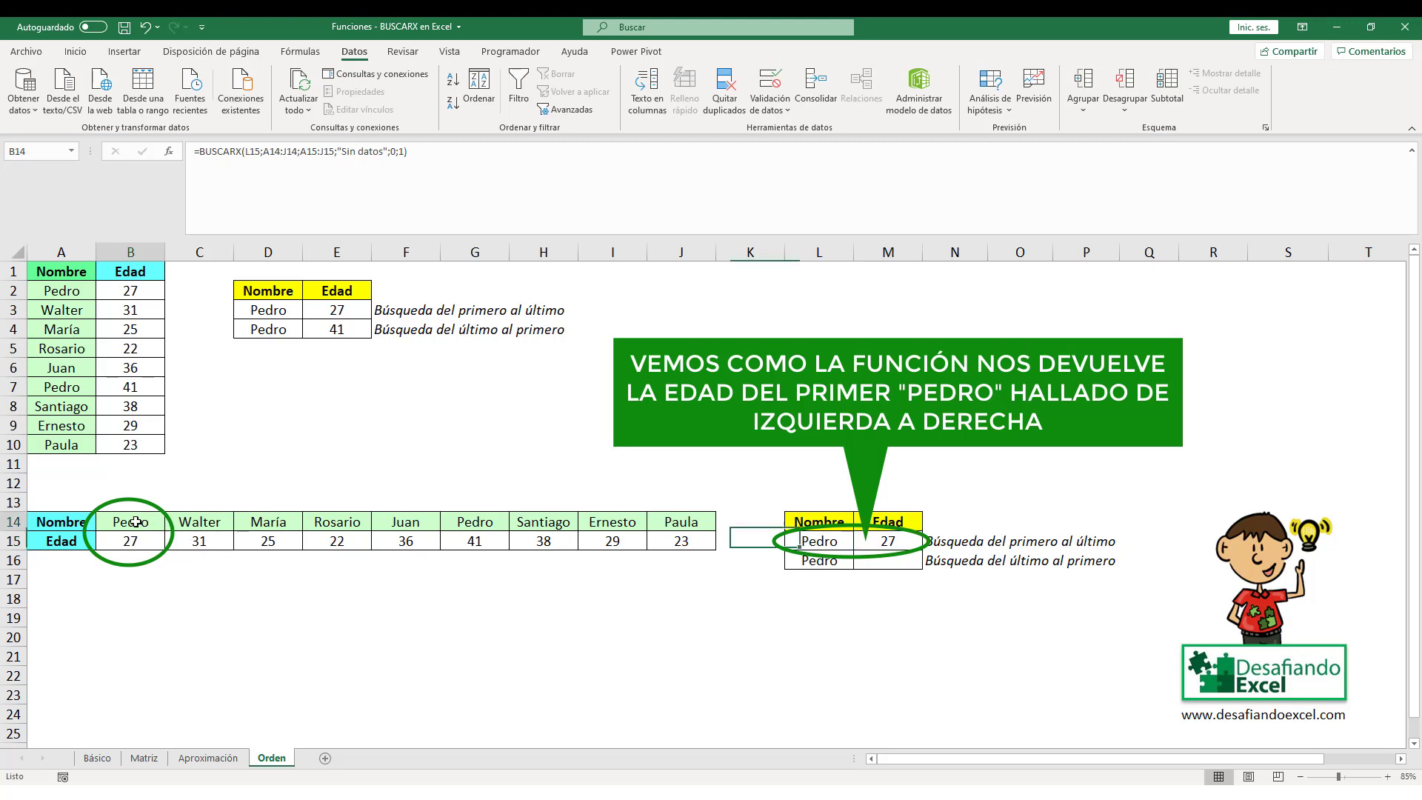
{"action": "left_click", "coordinate": [134, 540]}
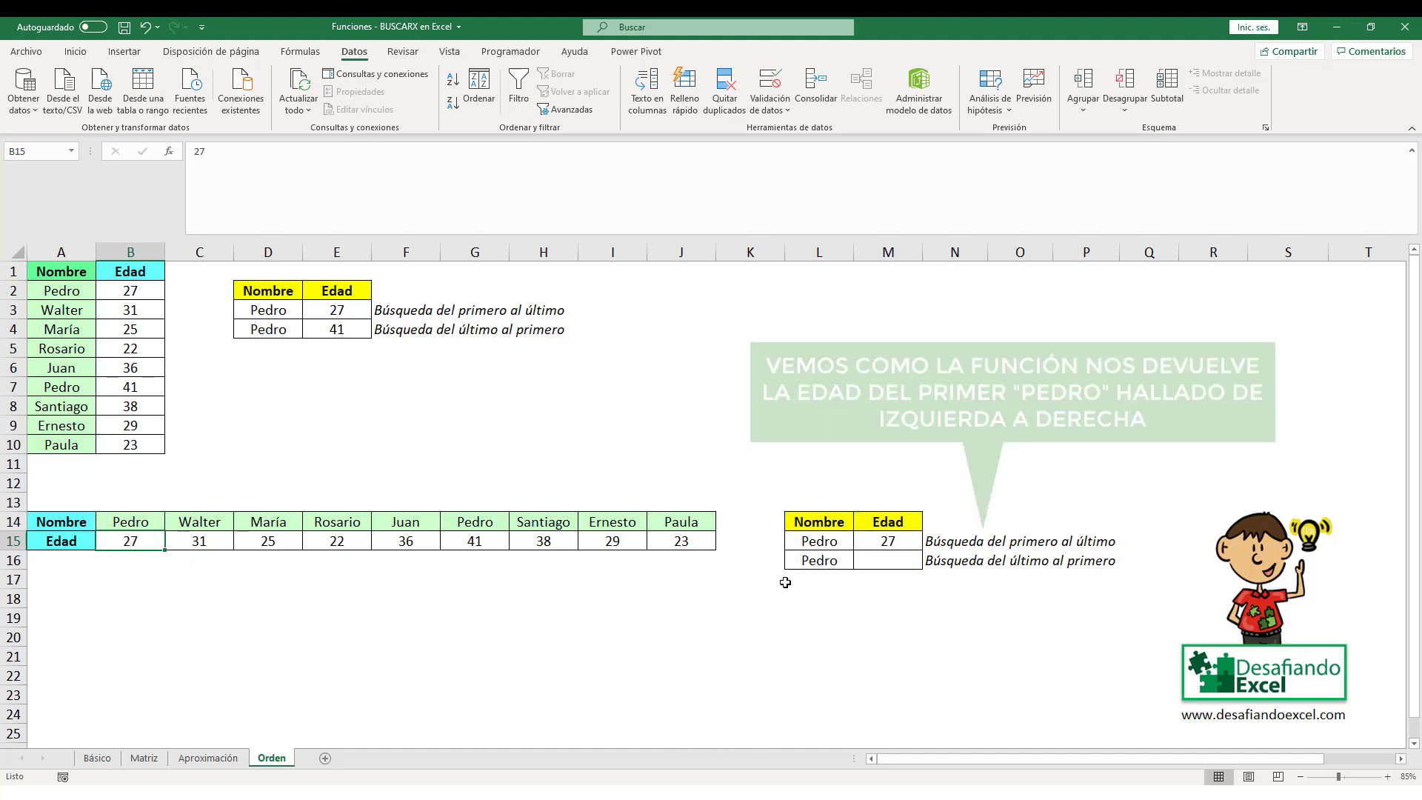
Enter =BUSCARX(L16;A14:J14;A15:J15;"Sin datos";0;-1) in M16, returning 41.
{"action": "left_click", "coordinate": [801, 562]}
{"action": "left_click", "coordinate": [877, 563]}
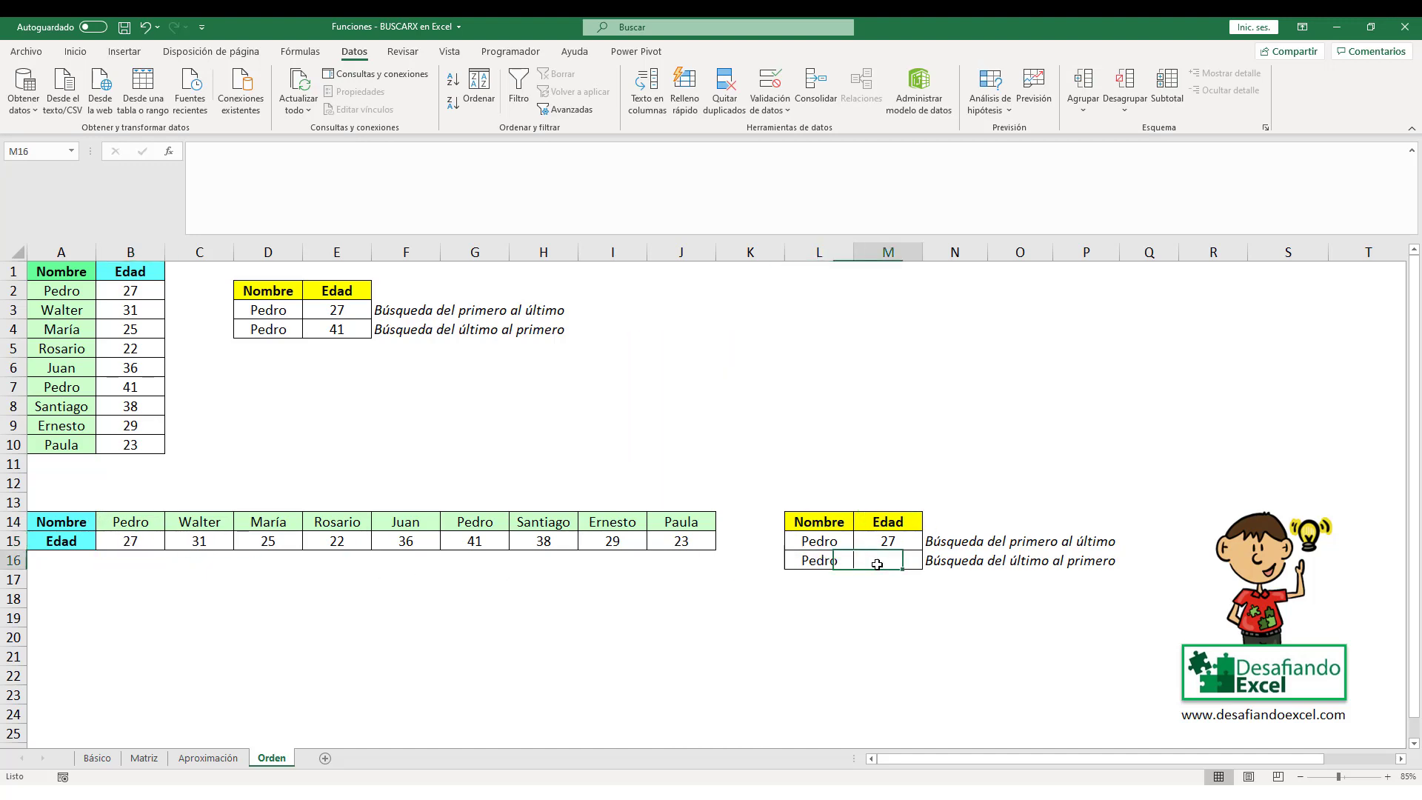
{"action": "type", "text": "="}
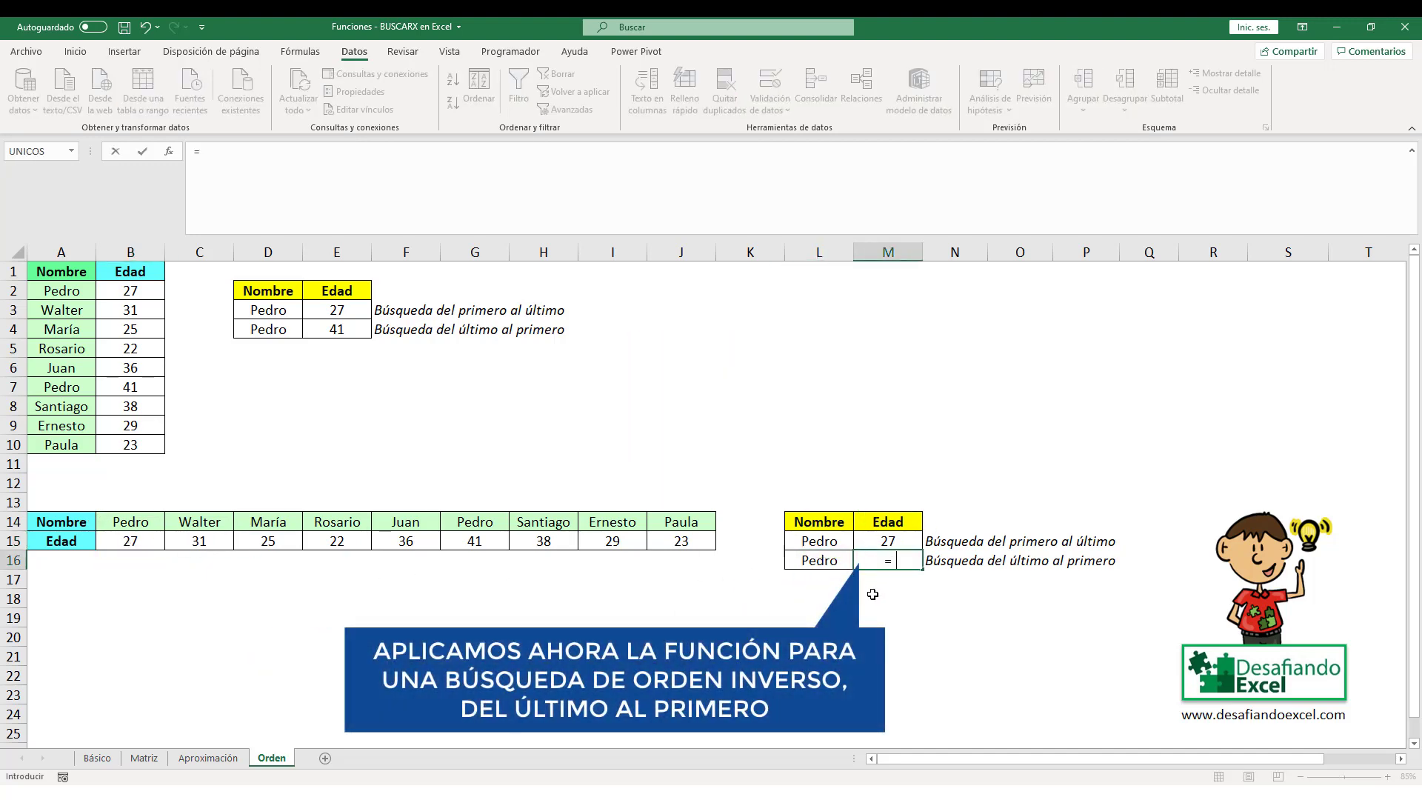
{"action": "type", "text": "BUSCARX"}
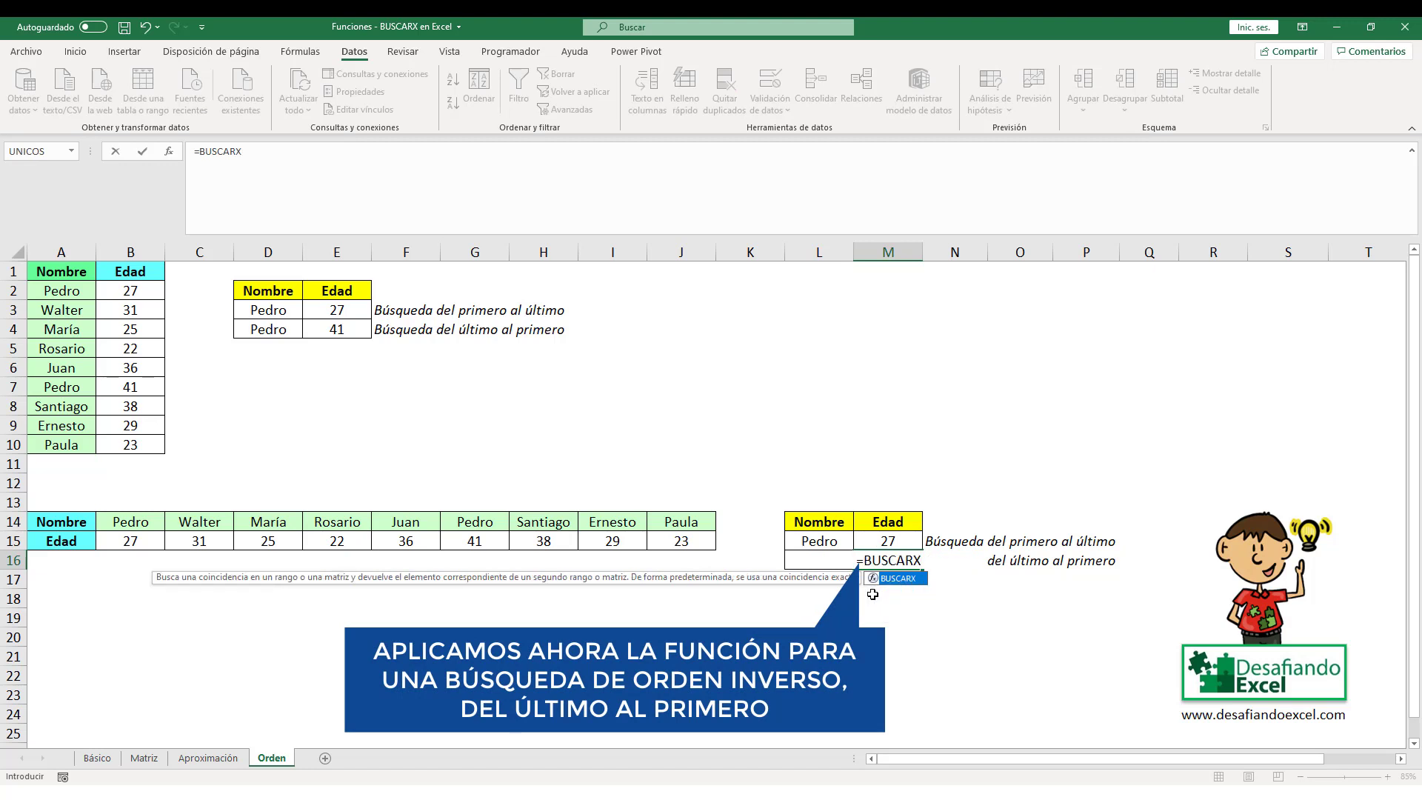
{"action": "type", "text": "("}
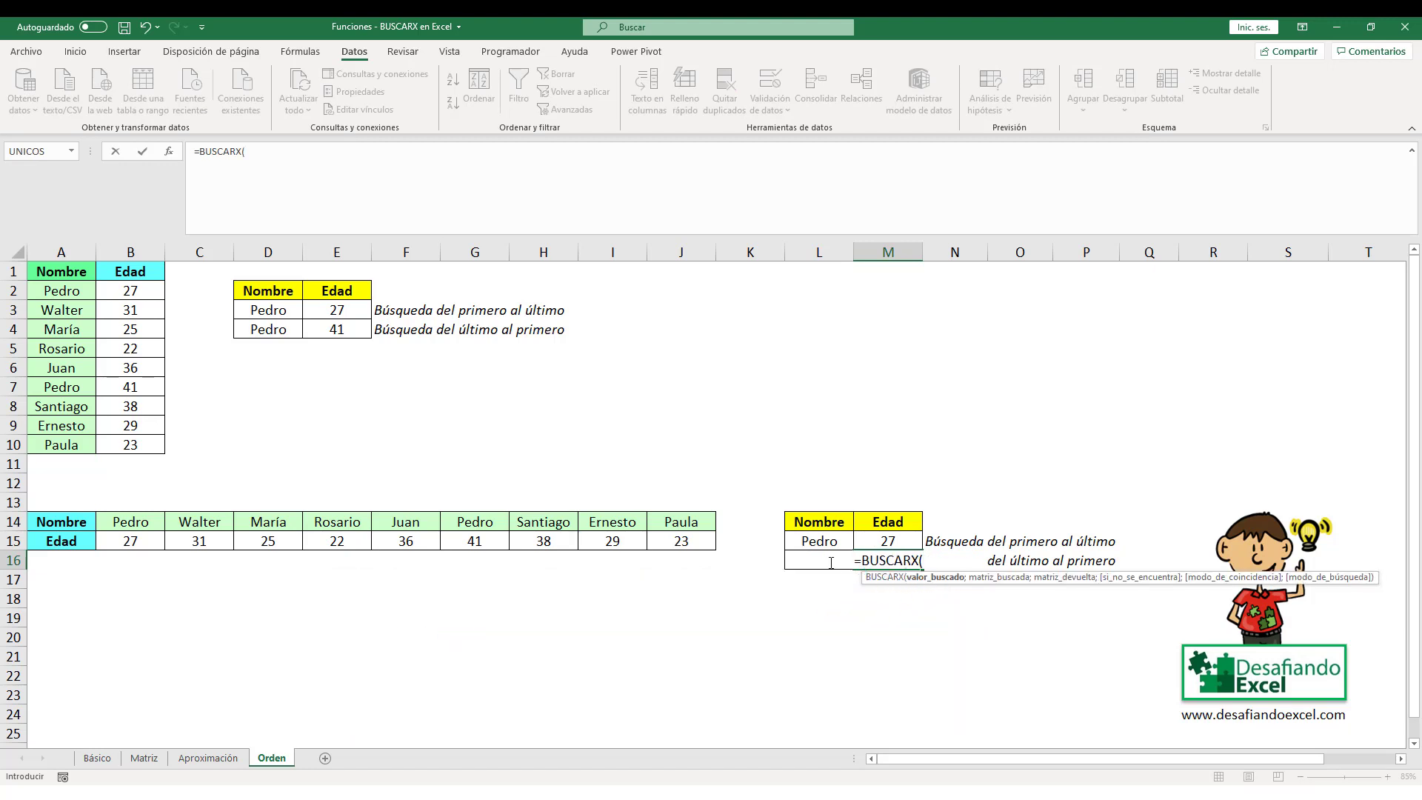
{"action": "type", "text": "L16"}
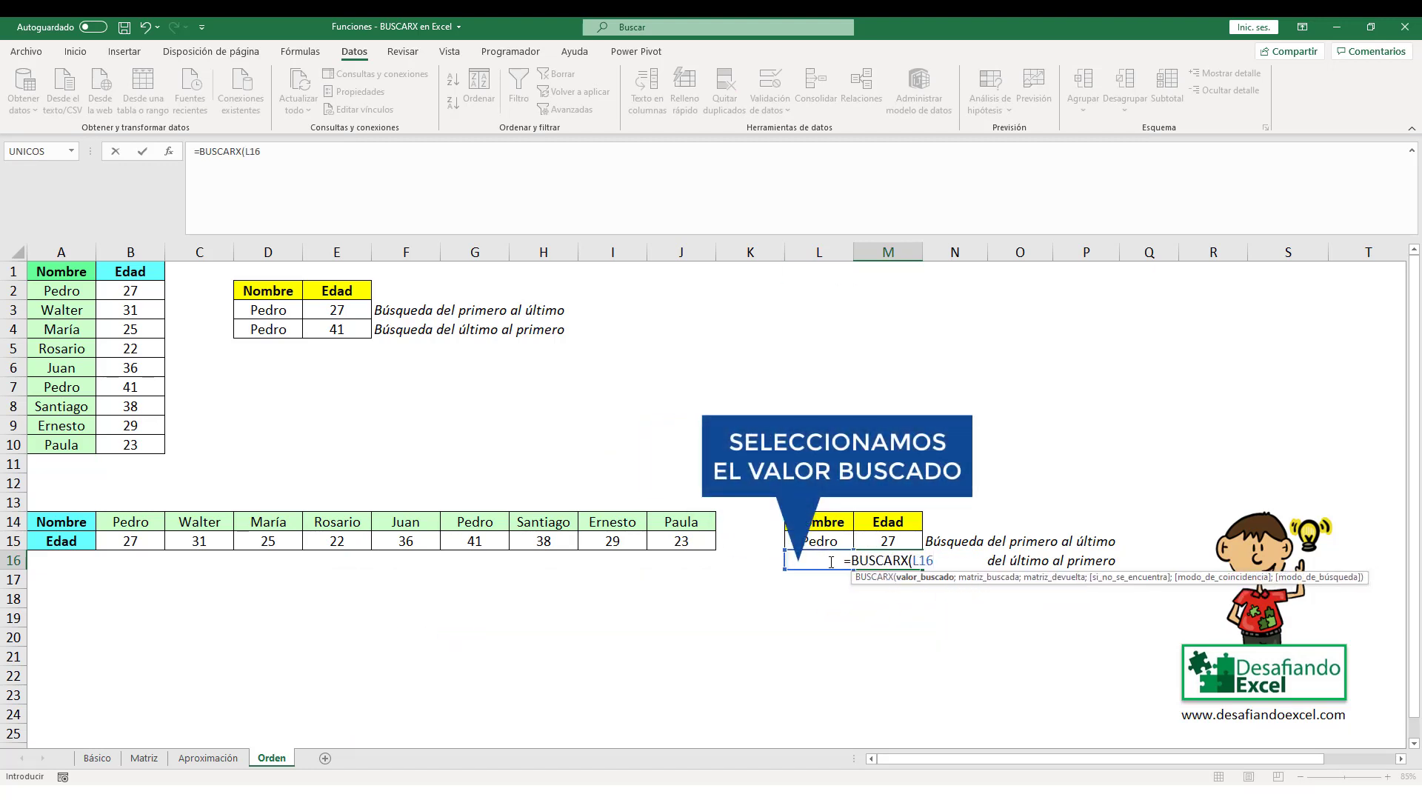
{"action": "type", "text": ";"}
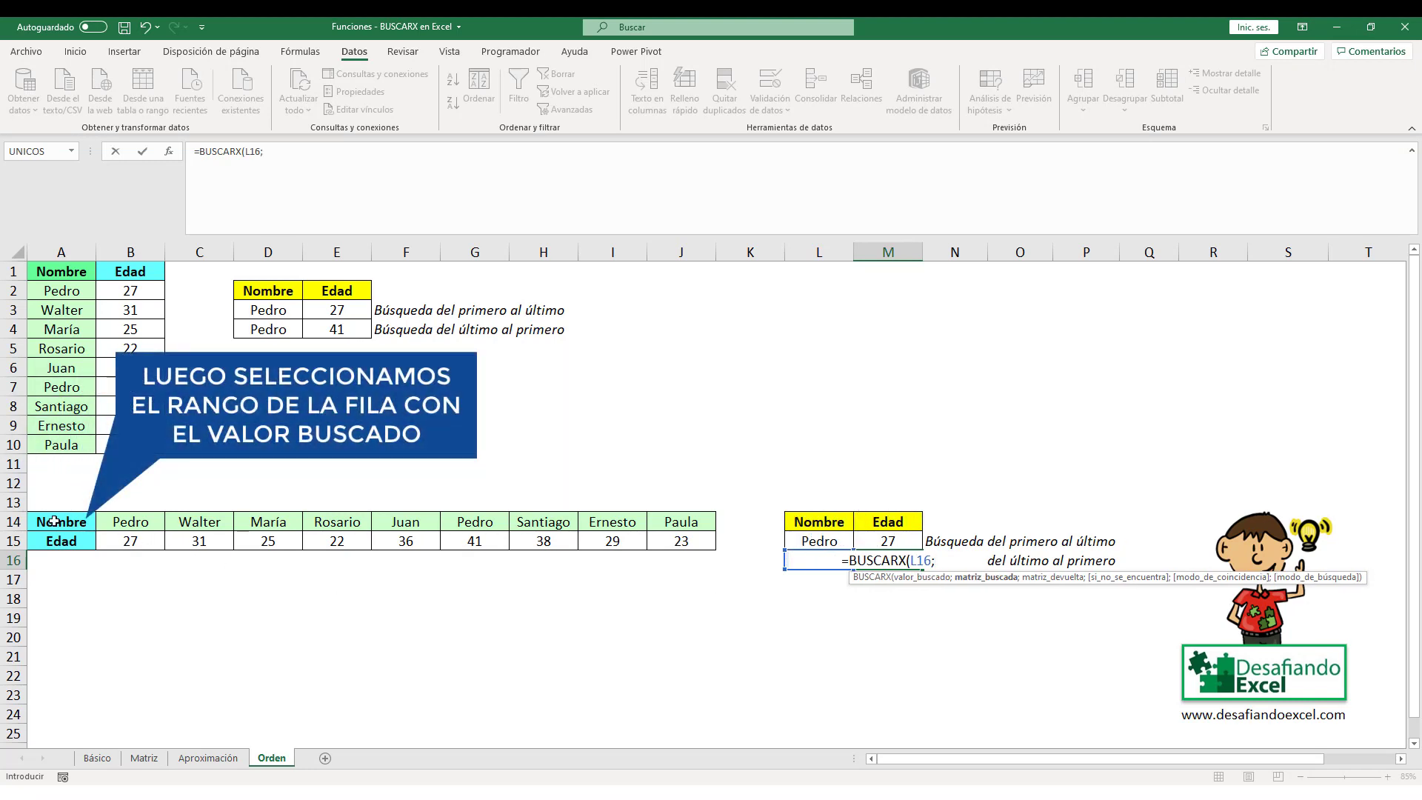
{"action": "left_click_drag", "start_coordinate": [54, 521], "coordinate": [679, 524]}
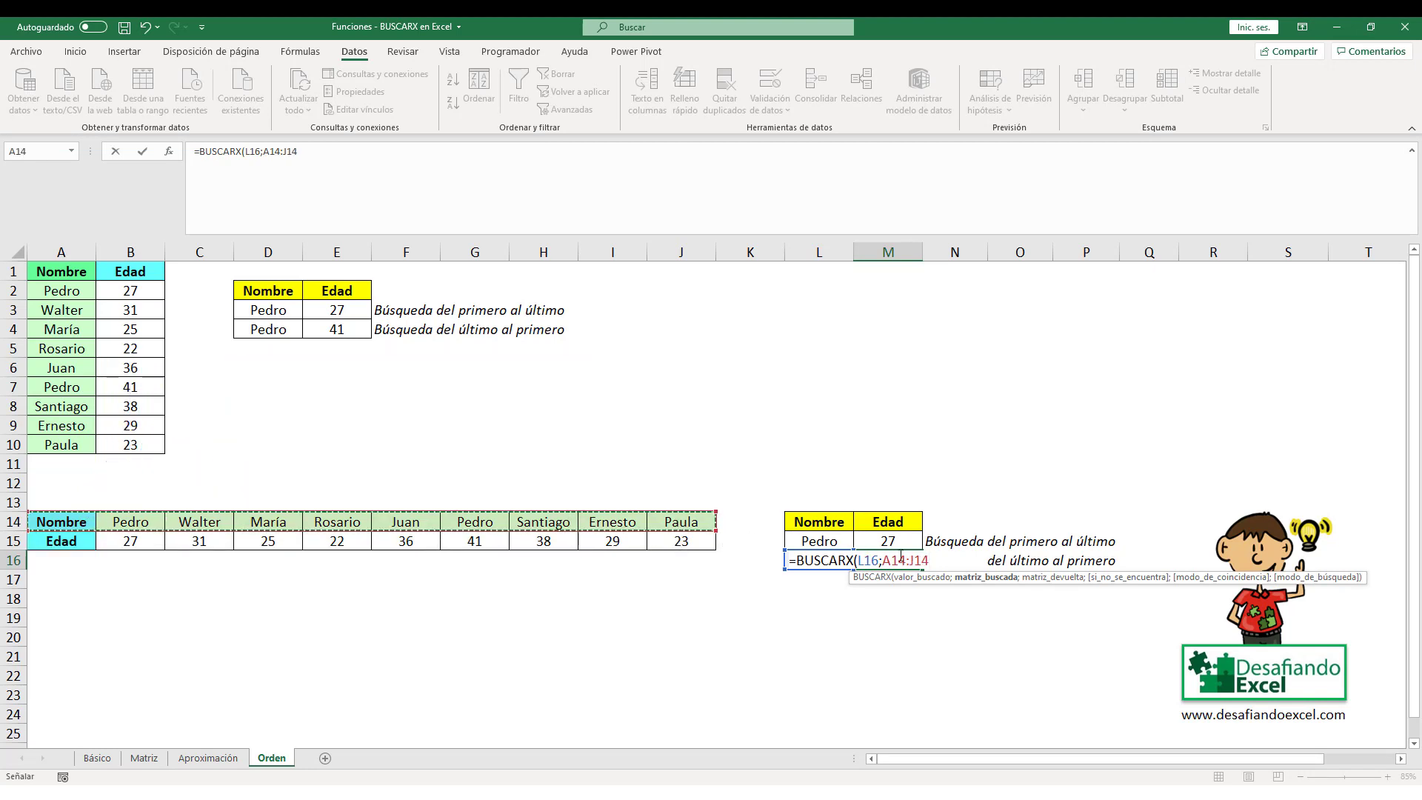
{"action": "type", "text": ";"}
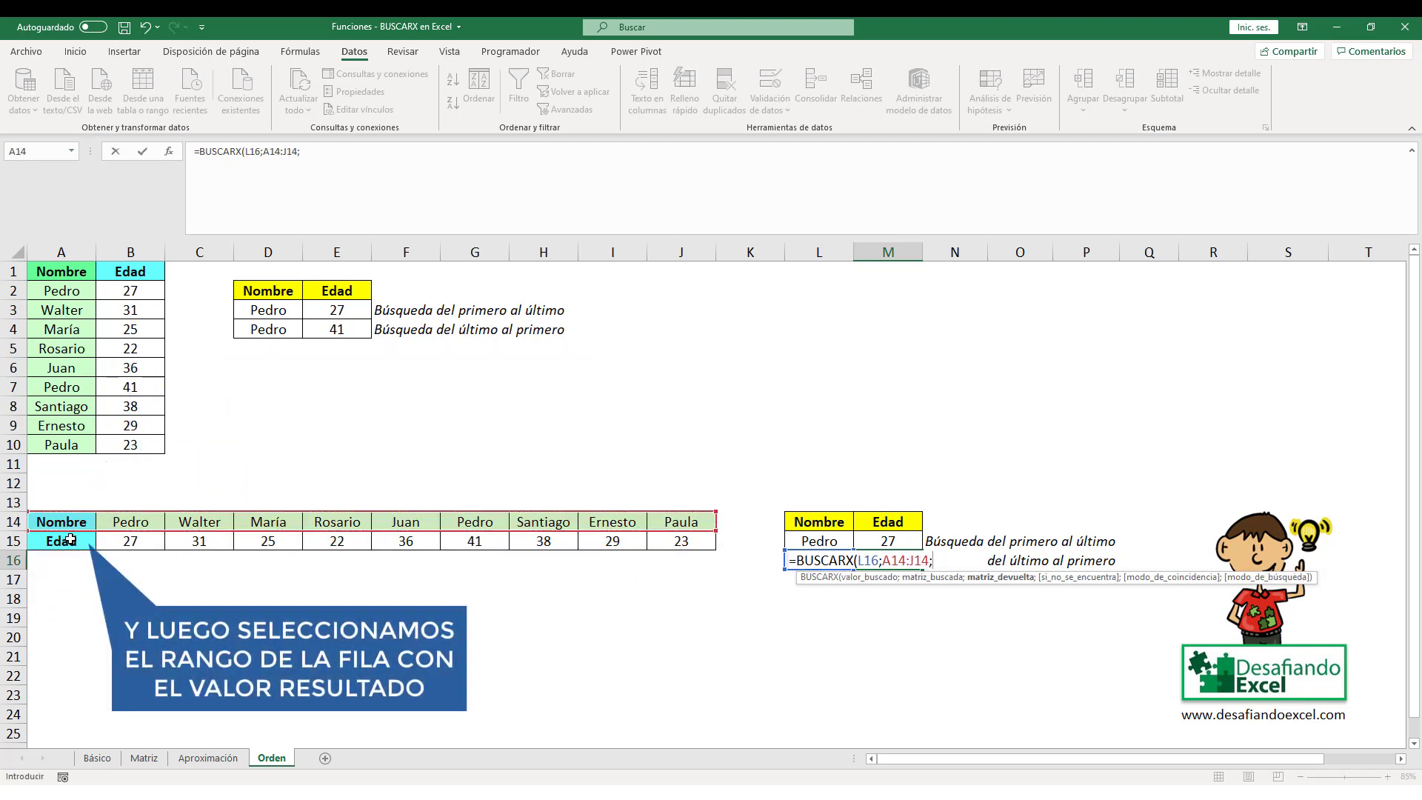
{"action": "left_click_drag", "start_coordinate": [71, 540], "coordinate": [680, 540]}
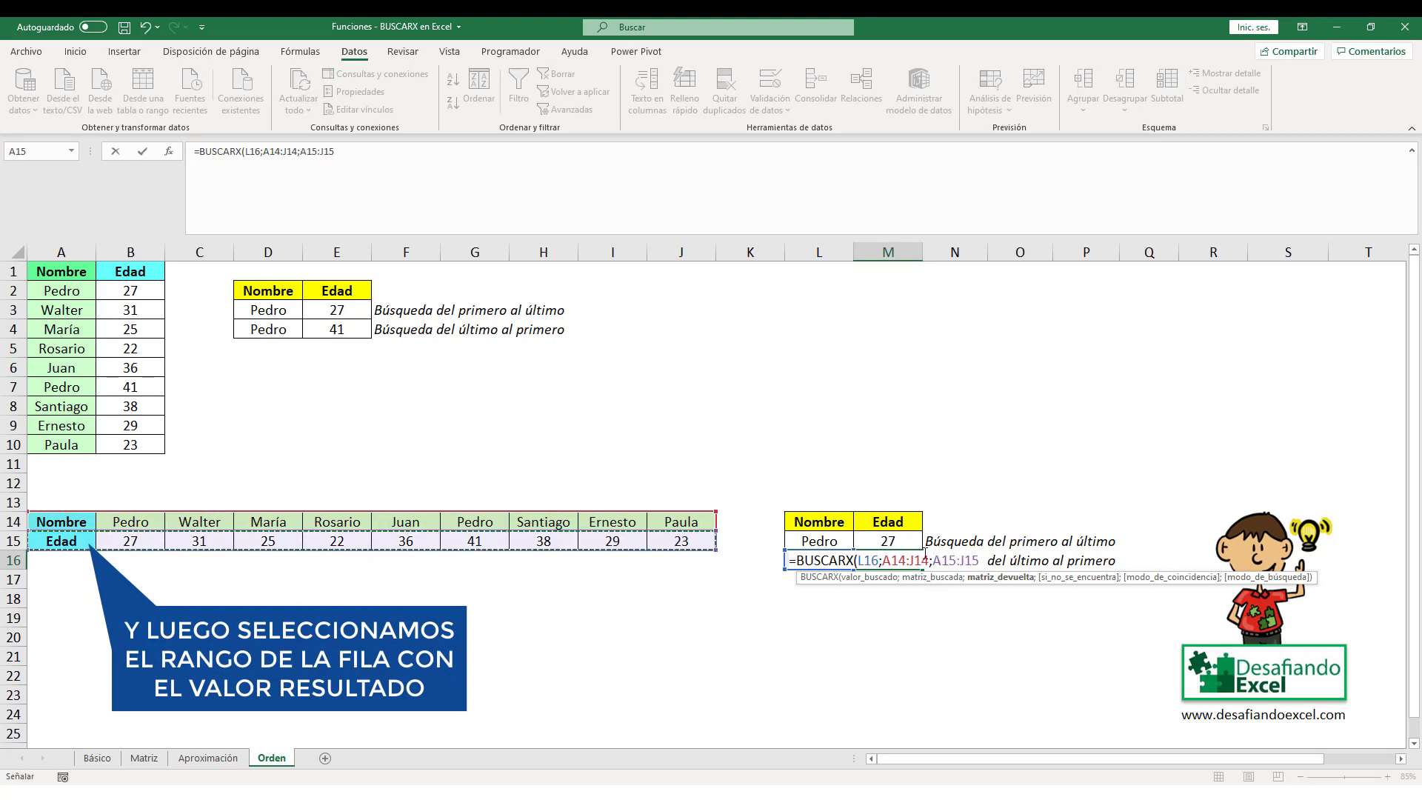
{"action": "type", "text": ";"}
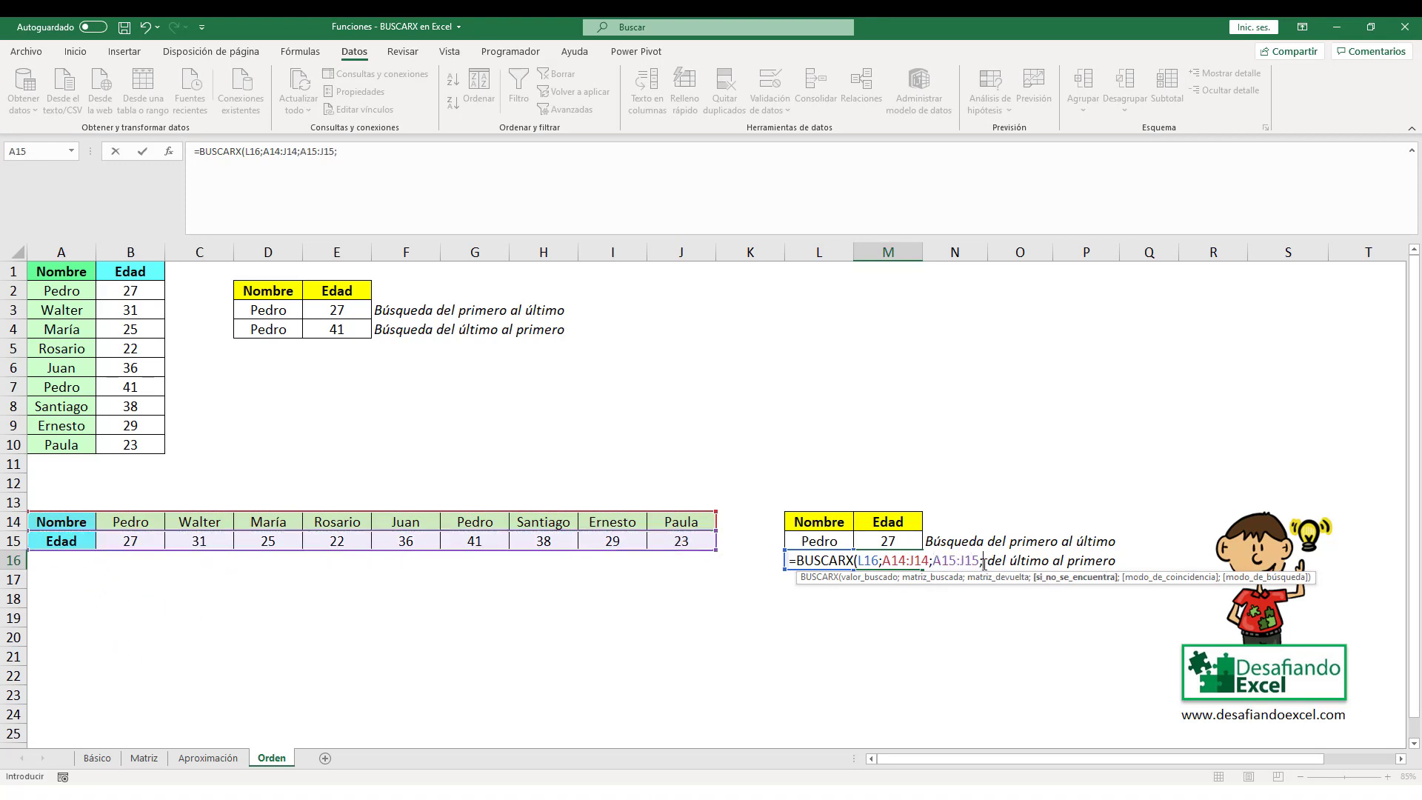
{"action": "type", "text": "\"Sin datos"}
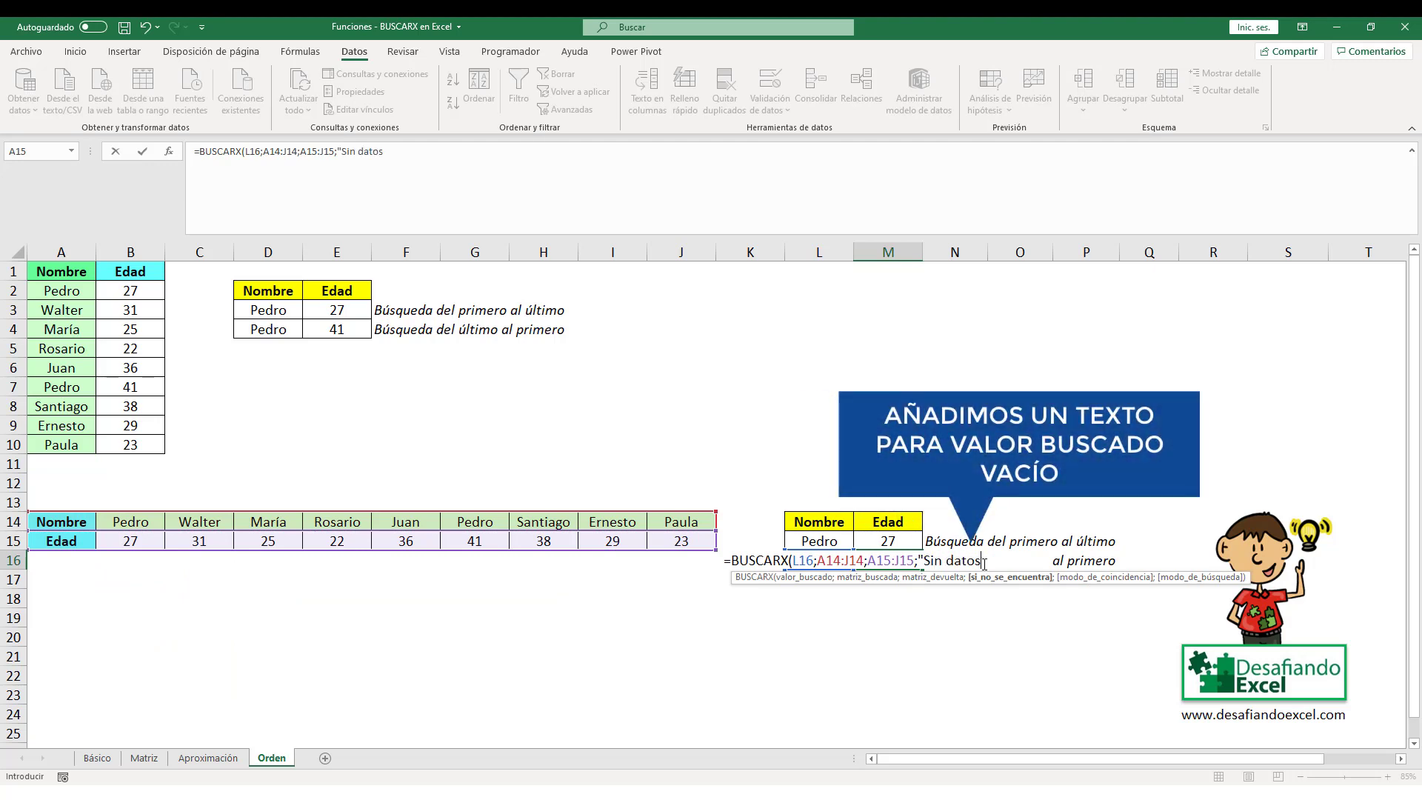
{"action": "type", "text": "\";0"}
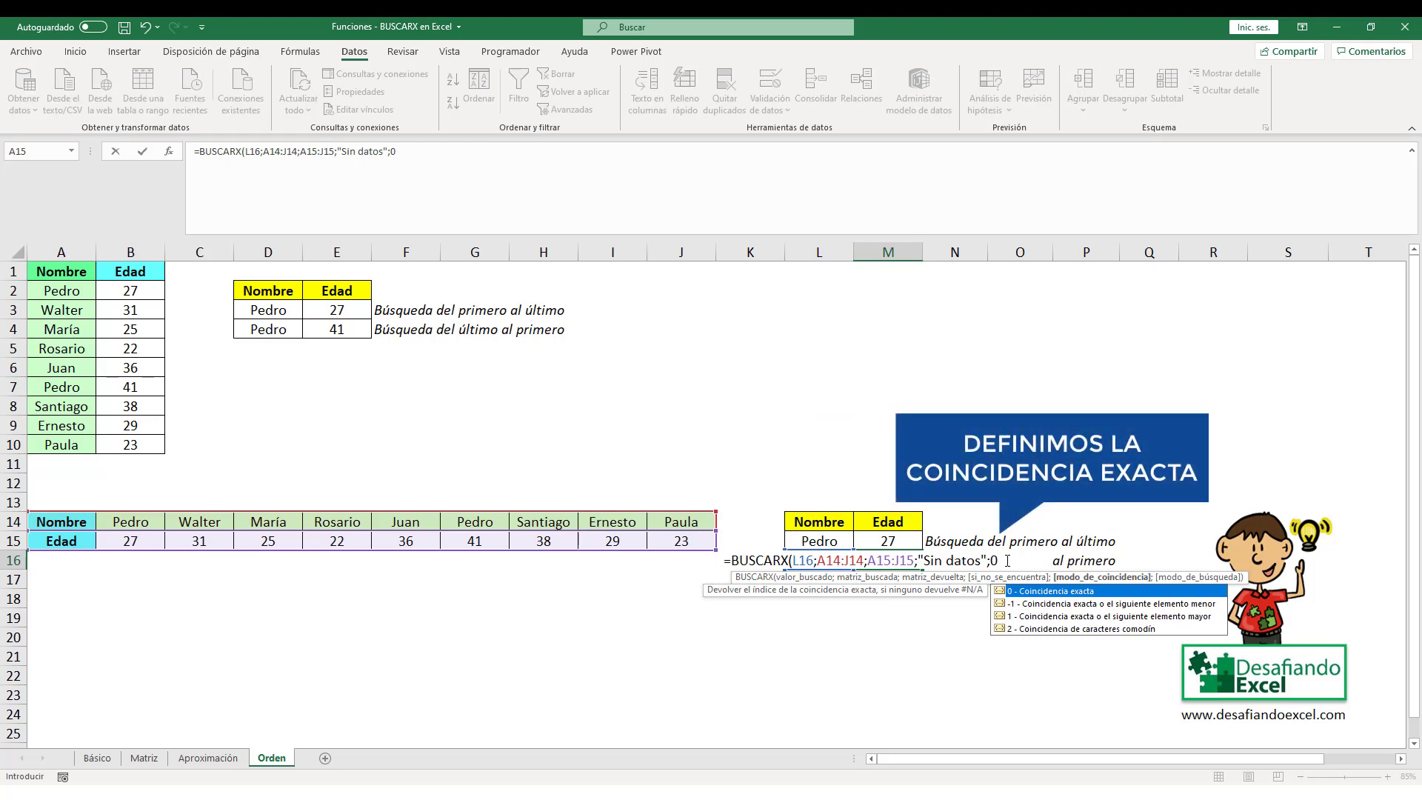
{"action": "type", "text": ";-"}
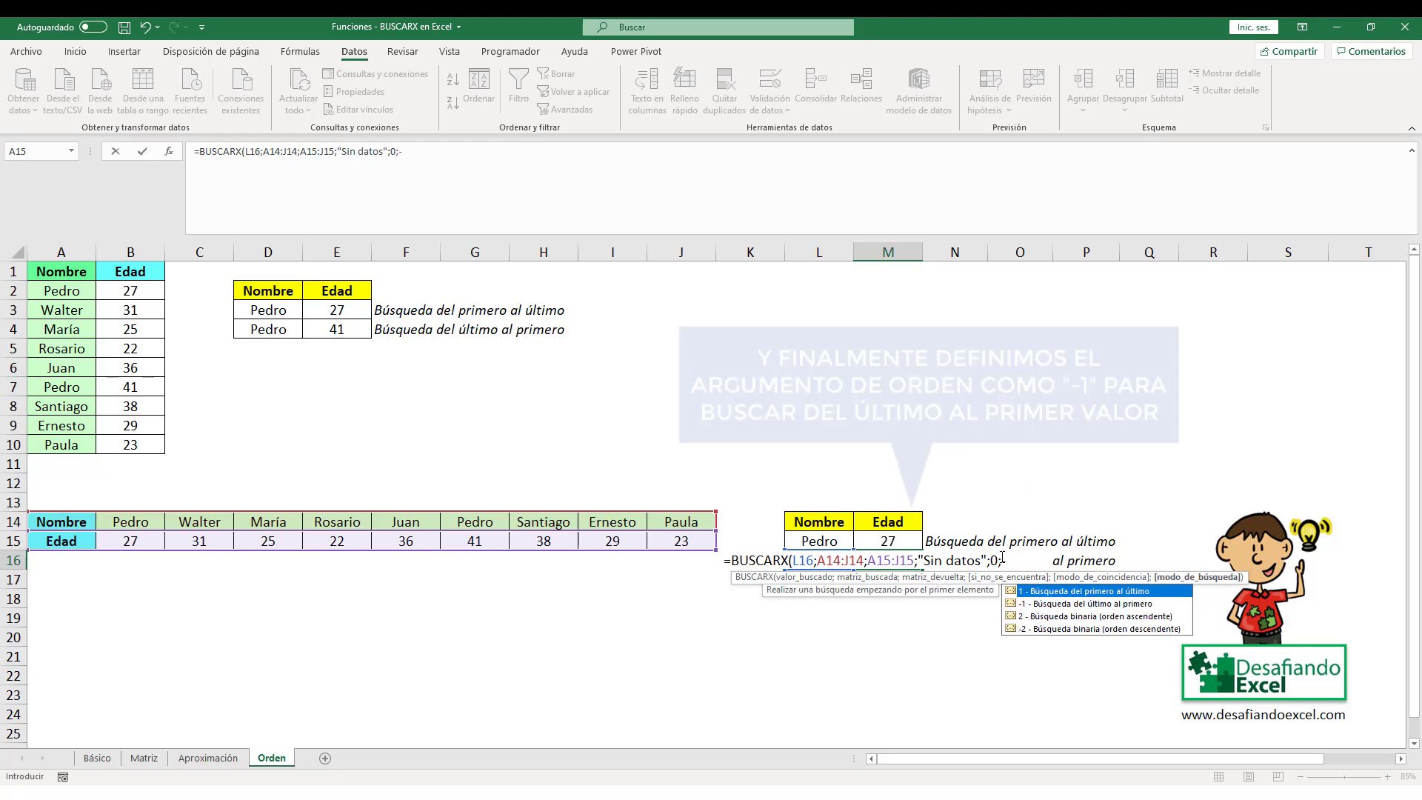
{"action": "type", "text": "1)"}
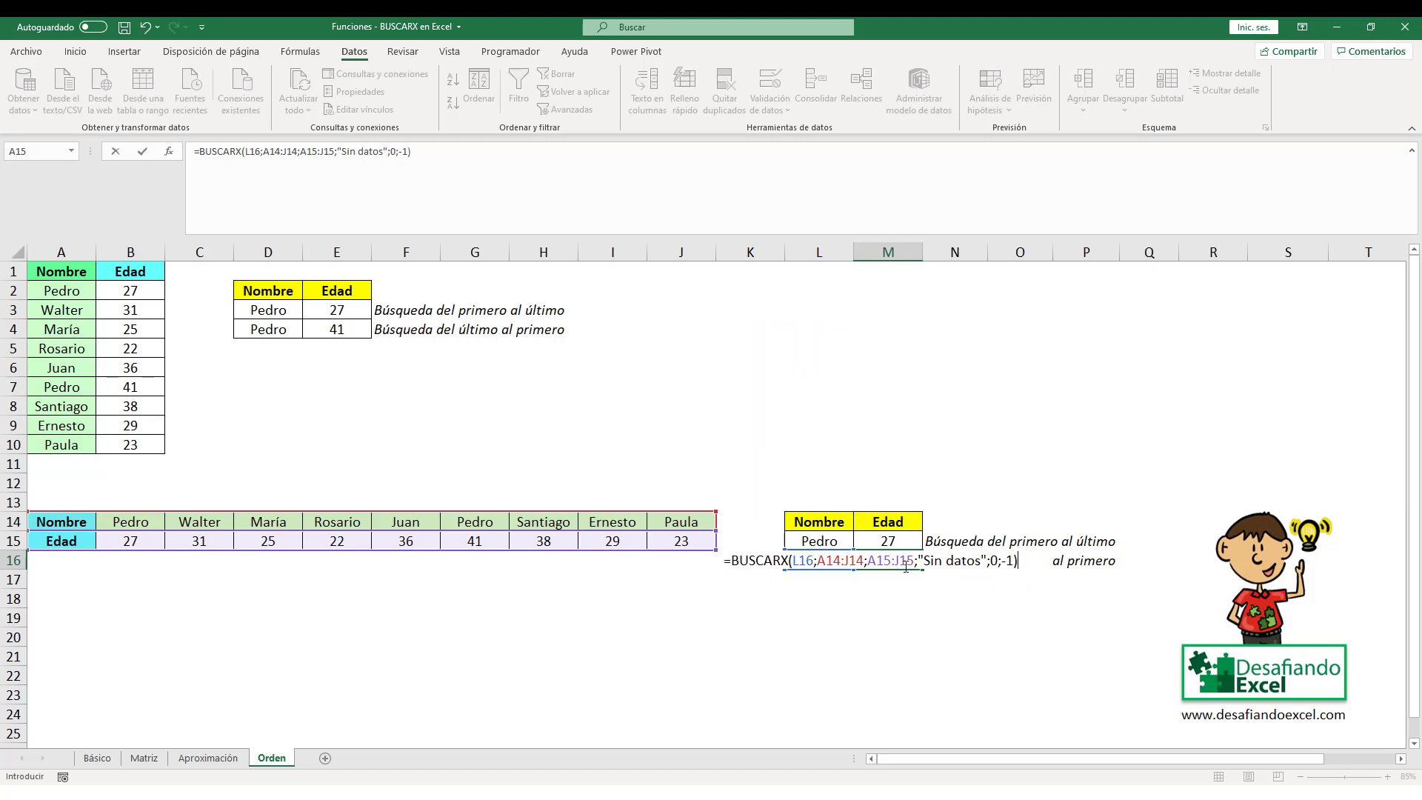
{"action": "key", "text": "Return"}
{"action": "left_click", "coordinate": [830, 563]}
Compare M16's 41 with the last Pedro's age in G15.
{"action": "left_click", "coordinate": [918, 561]}
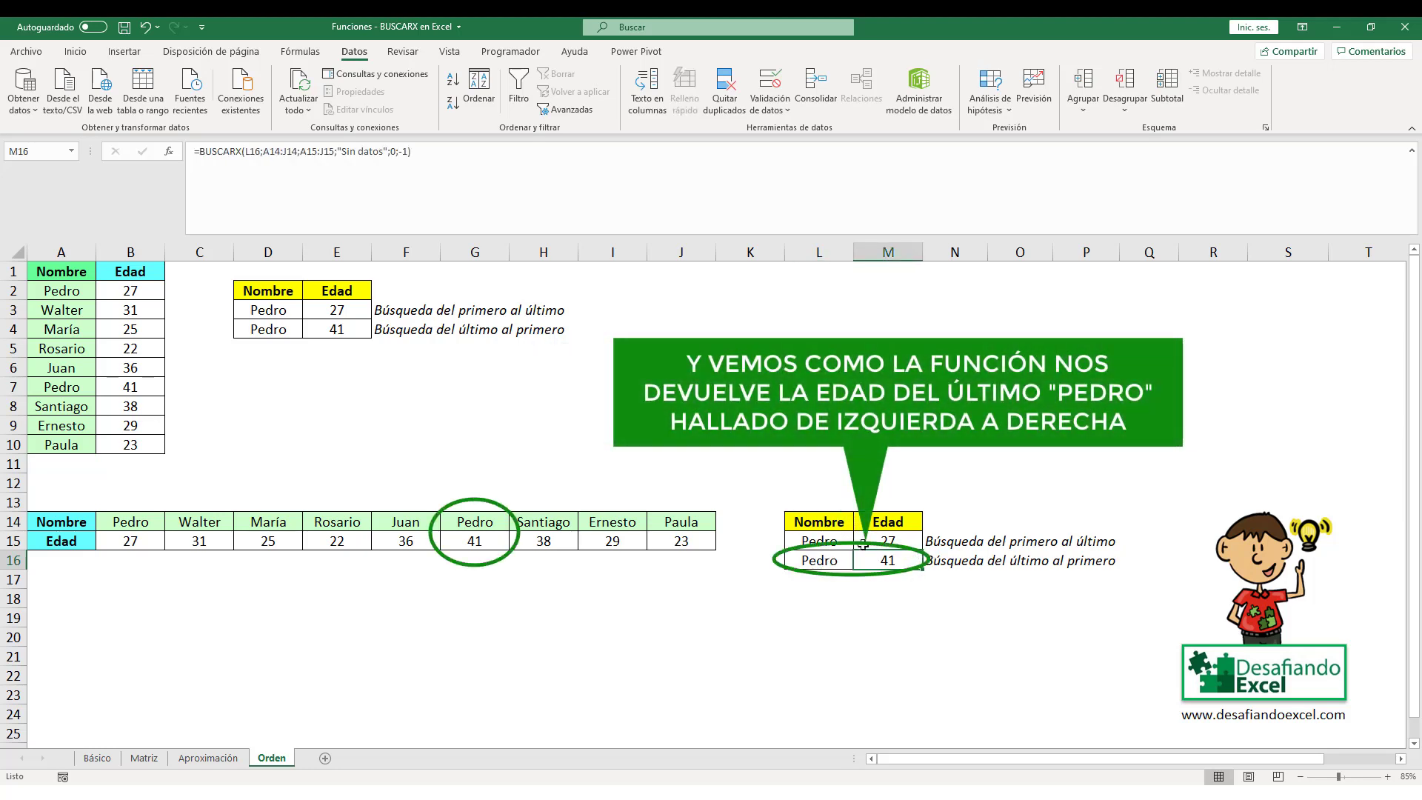
{"action": "left_click", "coordinate": [475, 539]}
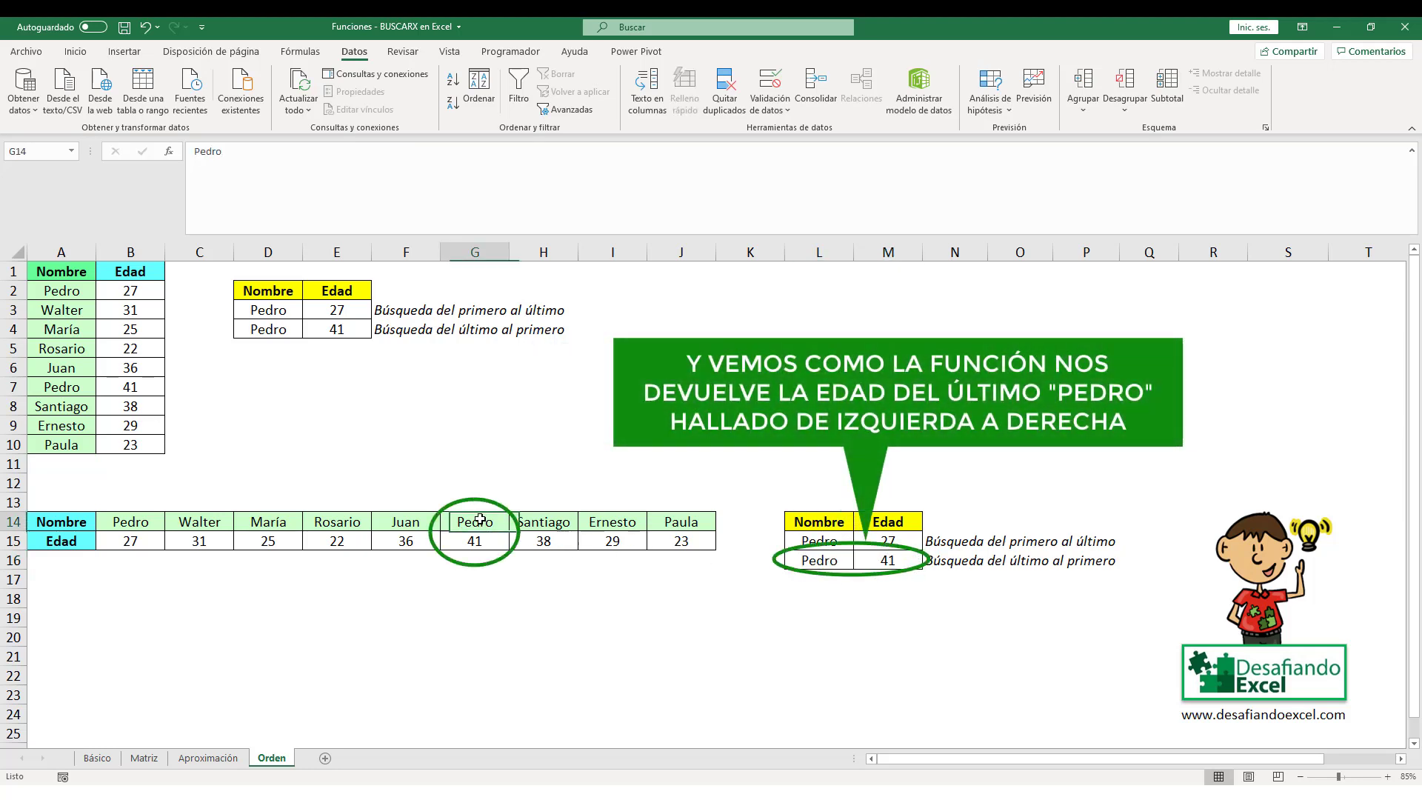